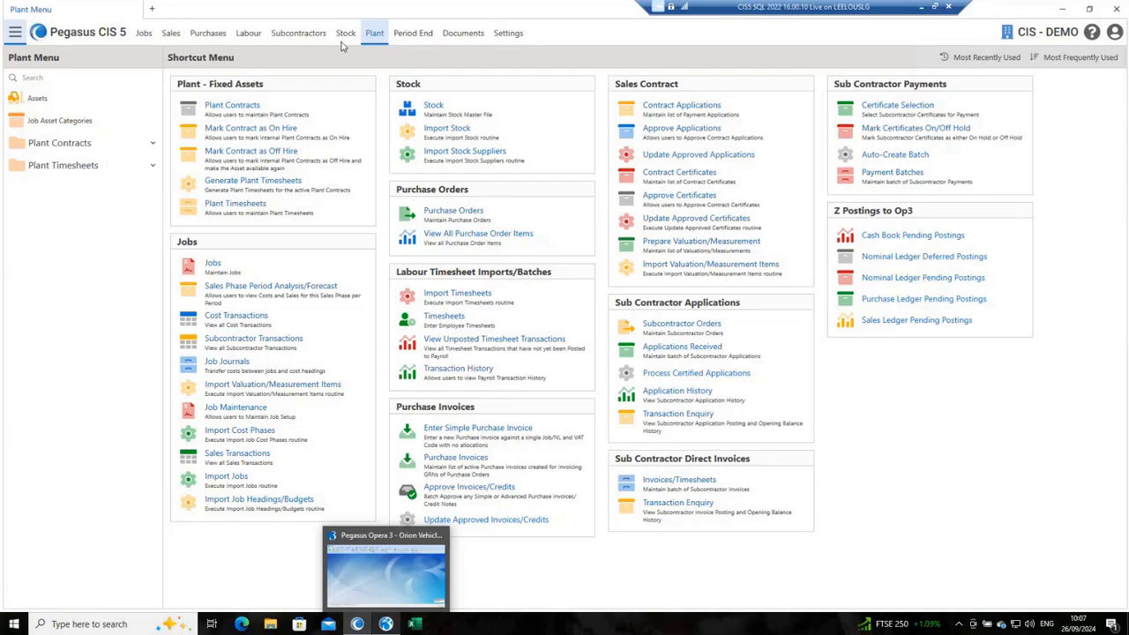
Step: Open the stock list and examine the general and supplier details of the COMPACTOR 16V DAY HIRE record
left_click(209, 35)
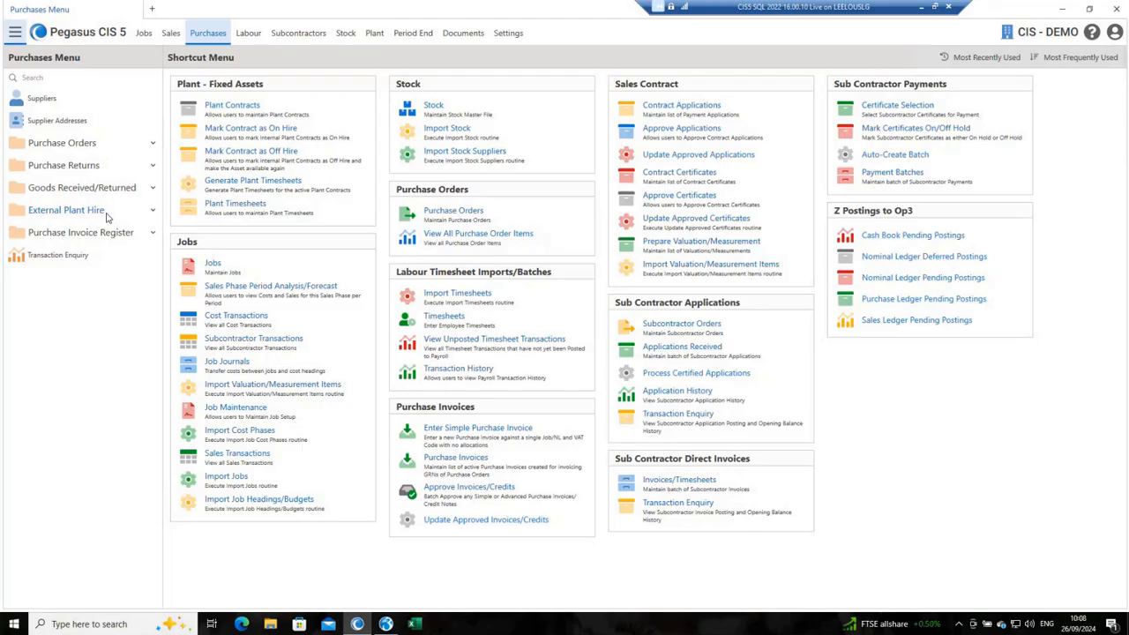
left_click(345, 35)
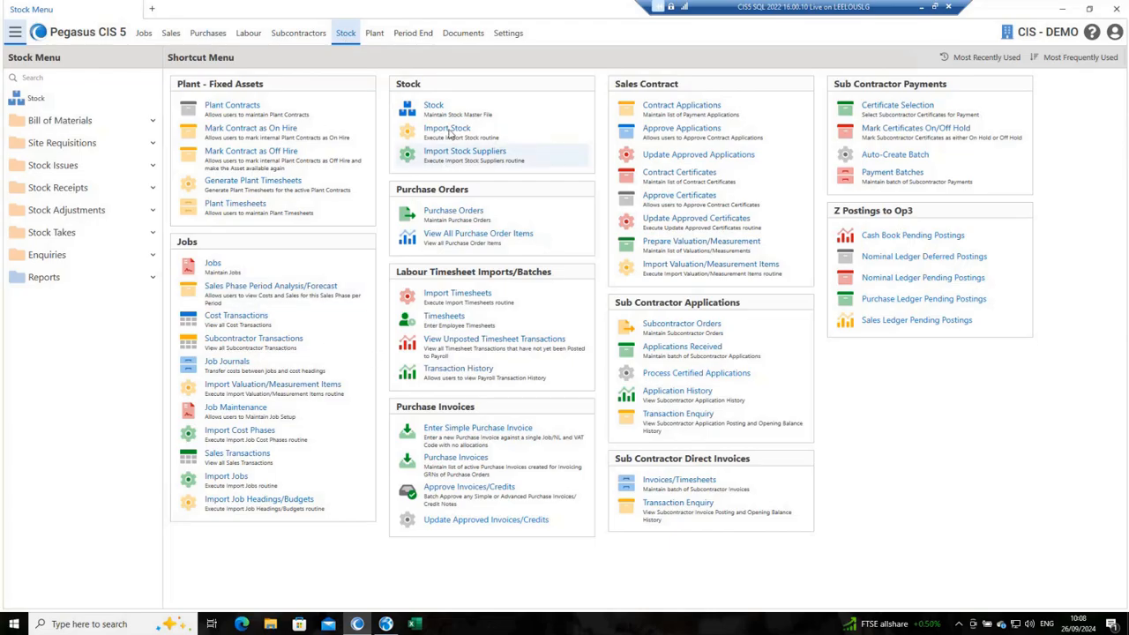
left_click(468, 108)
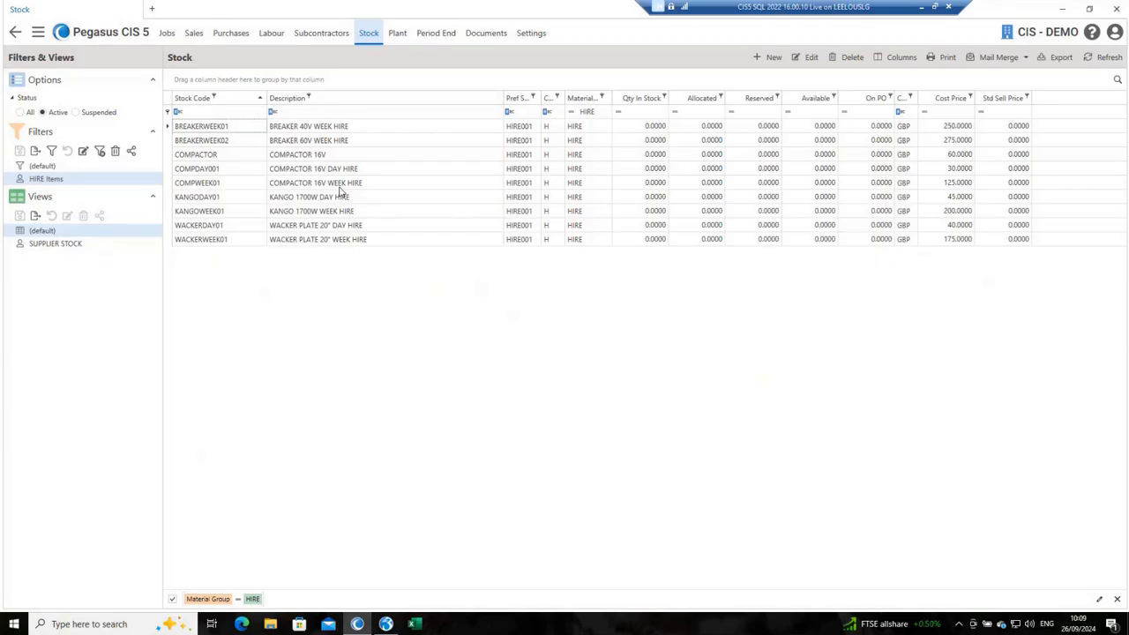
double_click(317, 168)
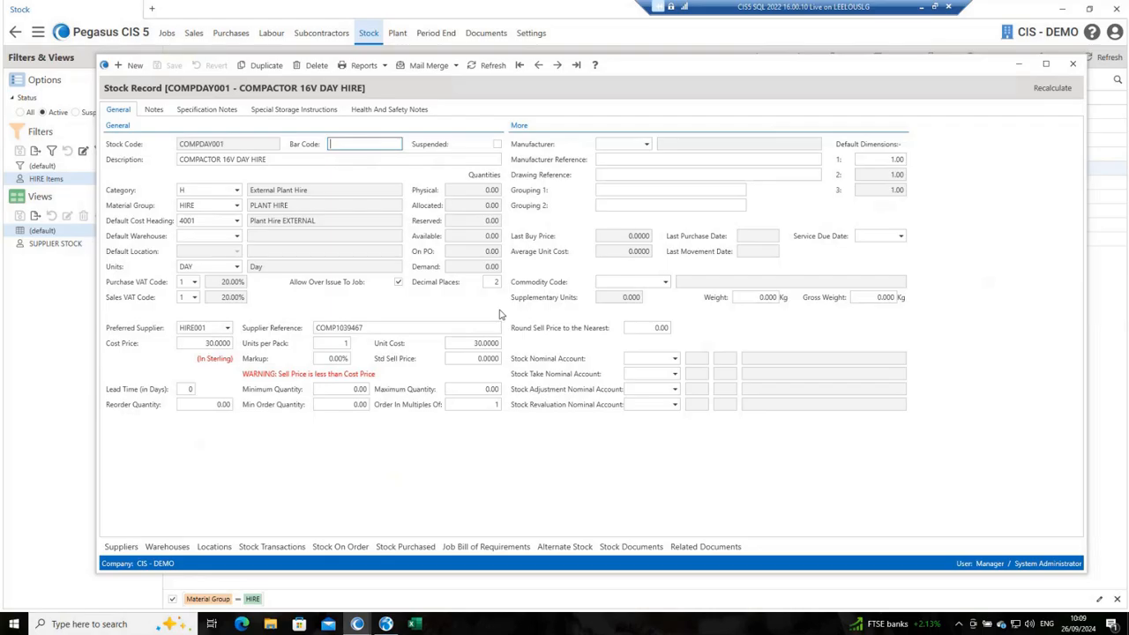
left_click(121, 547)
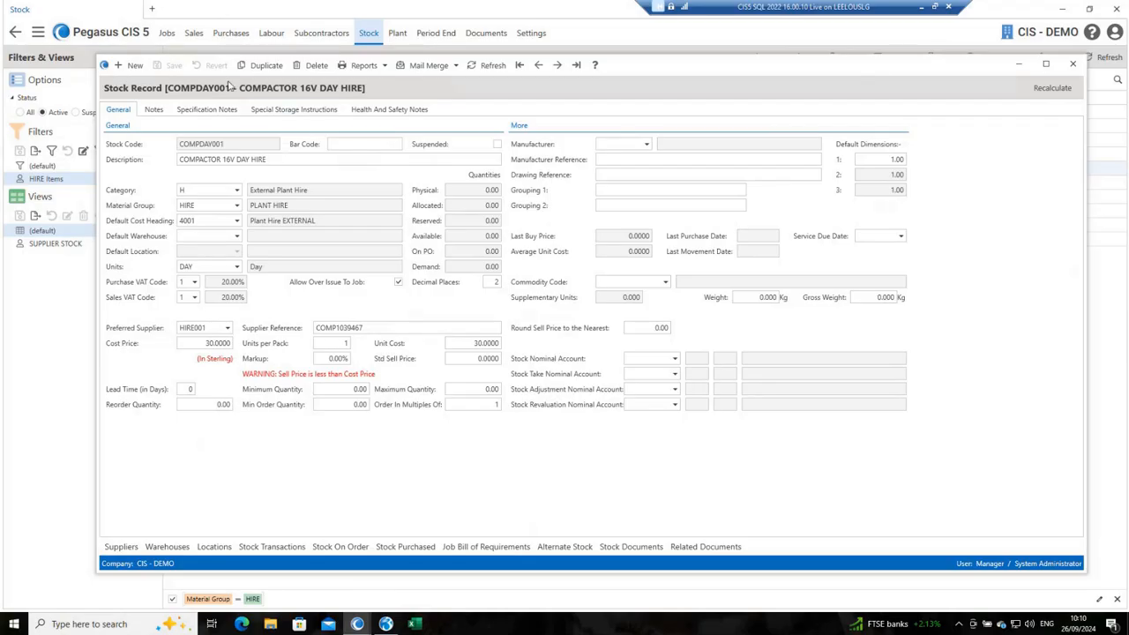
left_click(1072, 64)
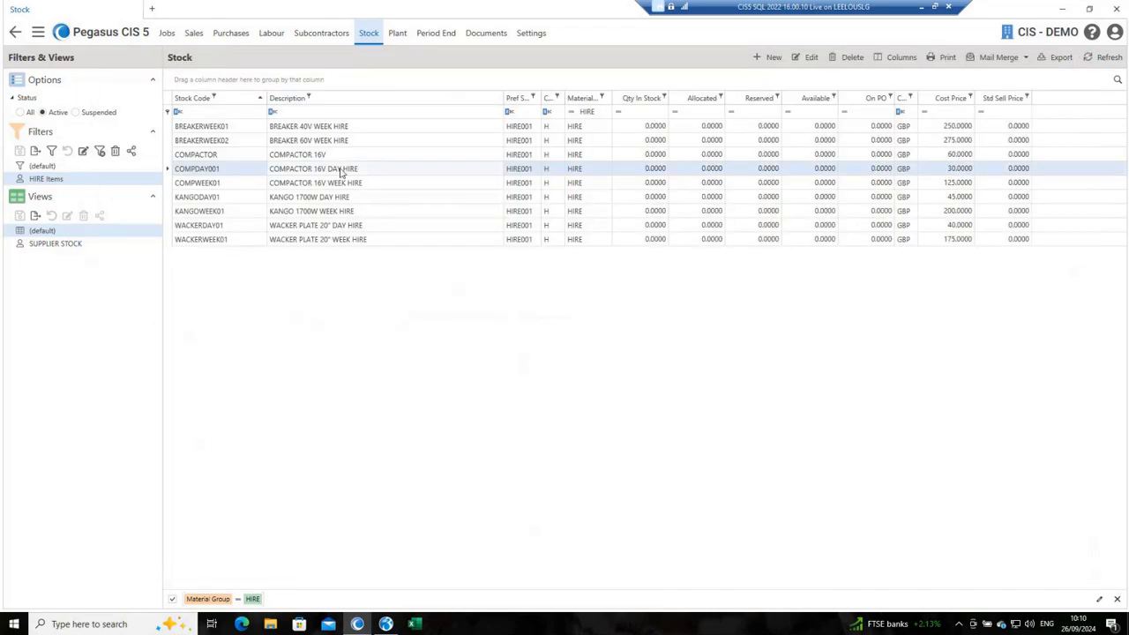
double_click(532, 170)
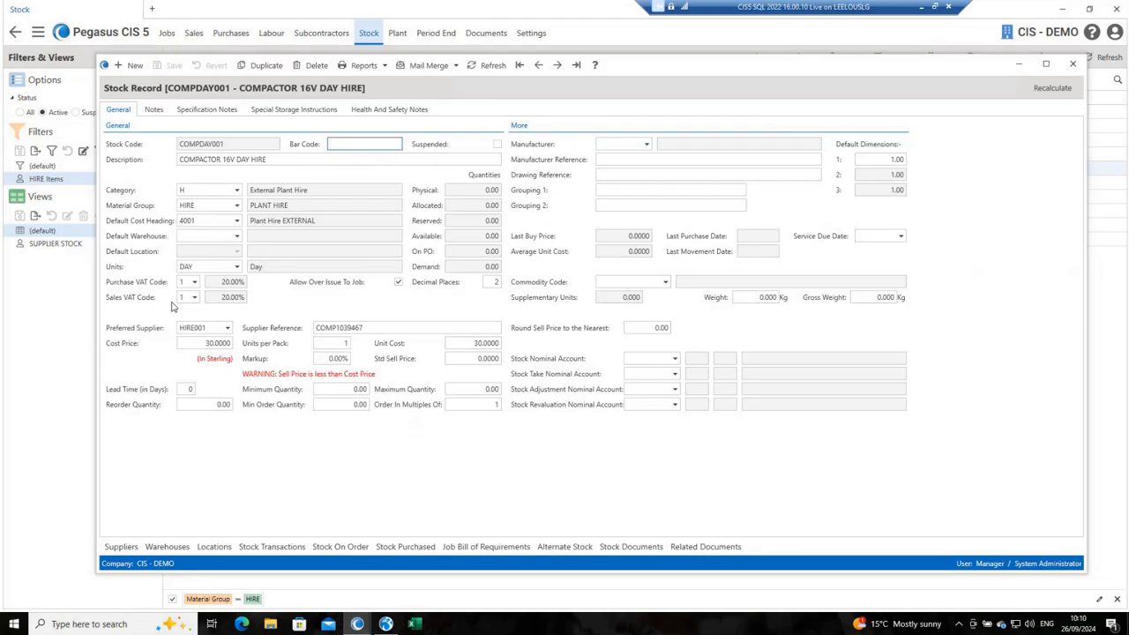
left_click(1074, 65)
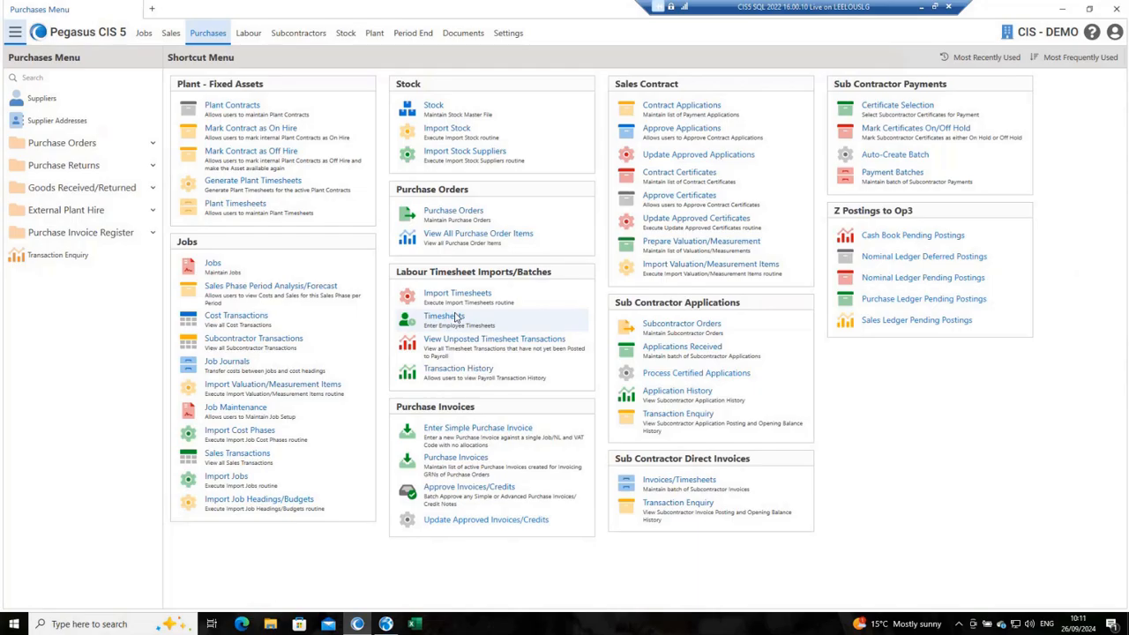
Step: Start a new purchase order with Hirestation Oxford as the supplier branch
left_click(427, 221)
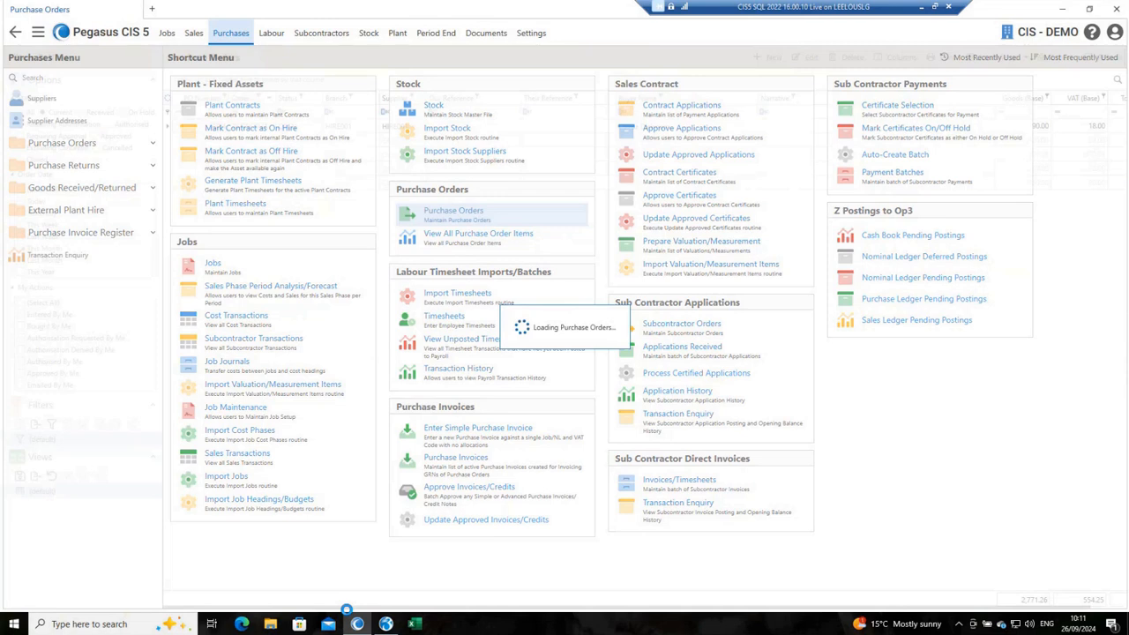
key("ctrl+n")
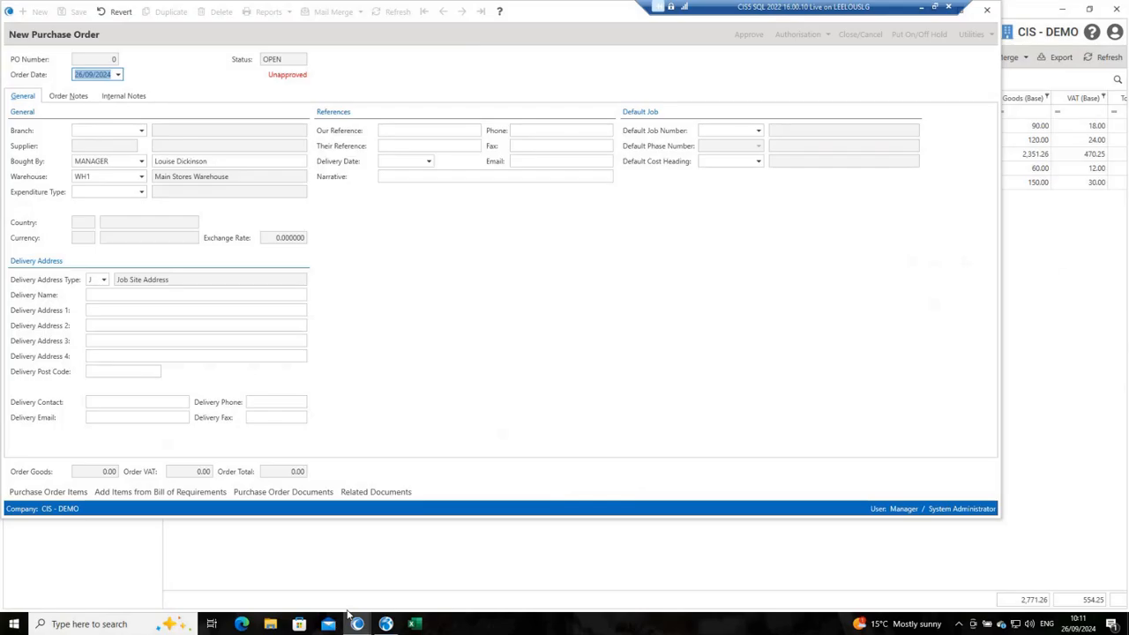
key("Tab")
key("Tab")
type("HIRE")
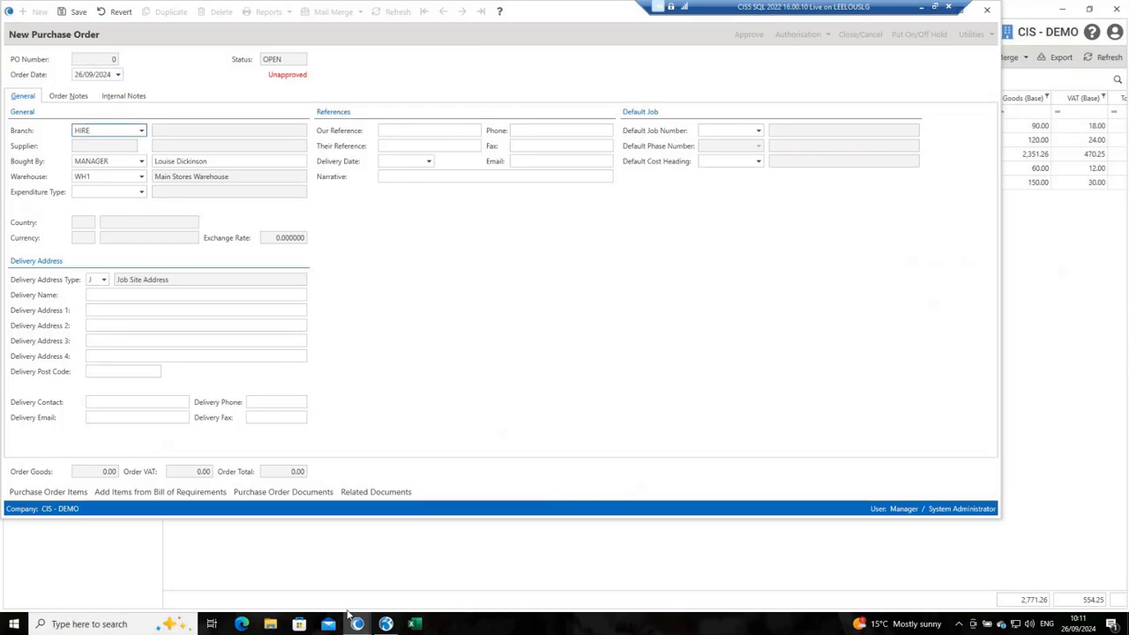
key("Tab")
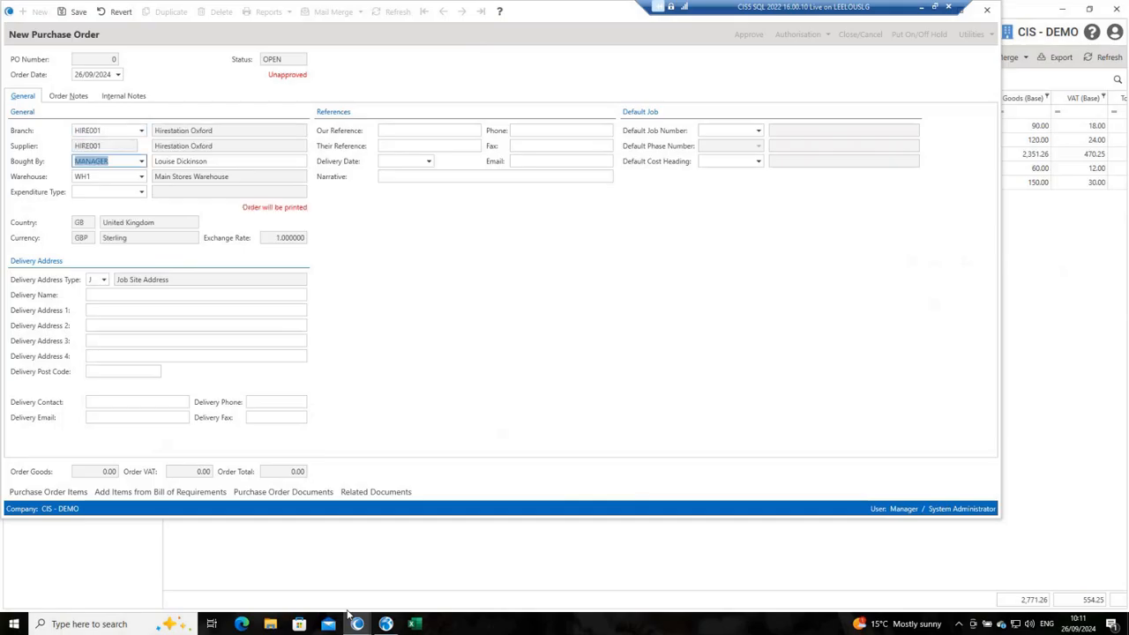
Step: Set the order's default job to 00 OASYS and its default phase to P0001 Prelims
key("Tab")
key("Tab")
key("Tab")
key("Tab")
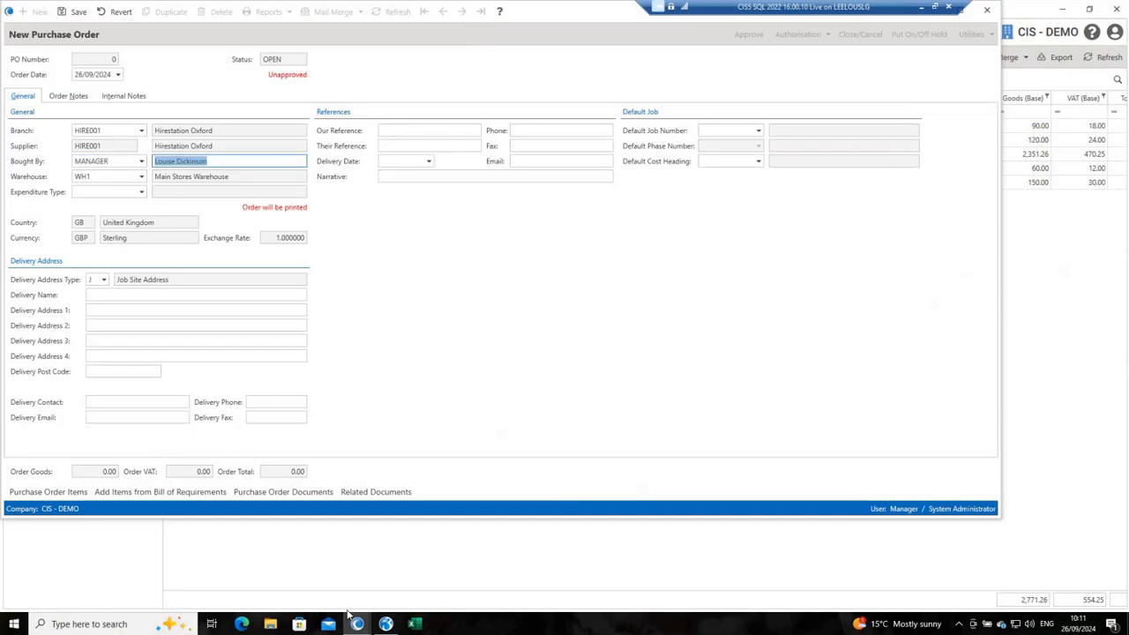
key("Tab")
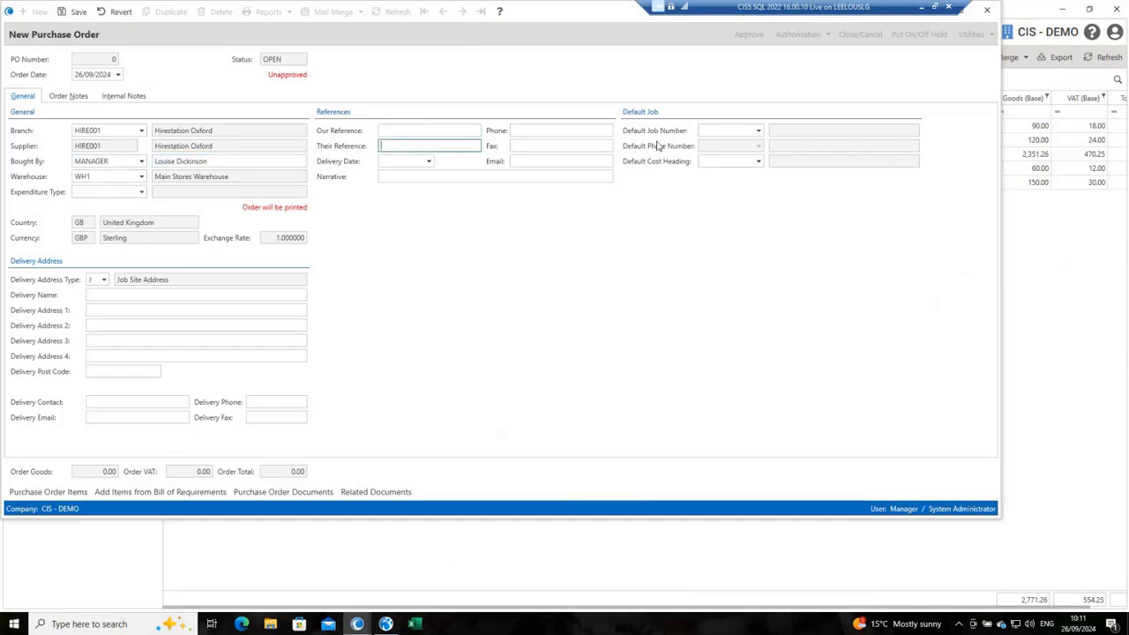
left_click(704, 130)
type("00 OASYS")
key("Tab")
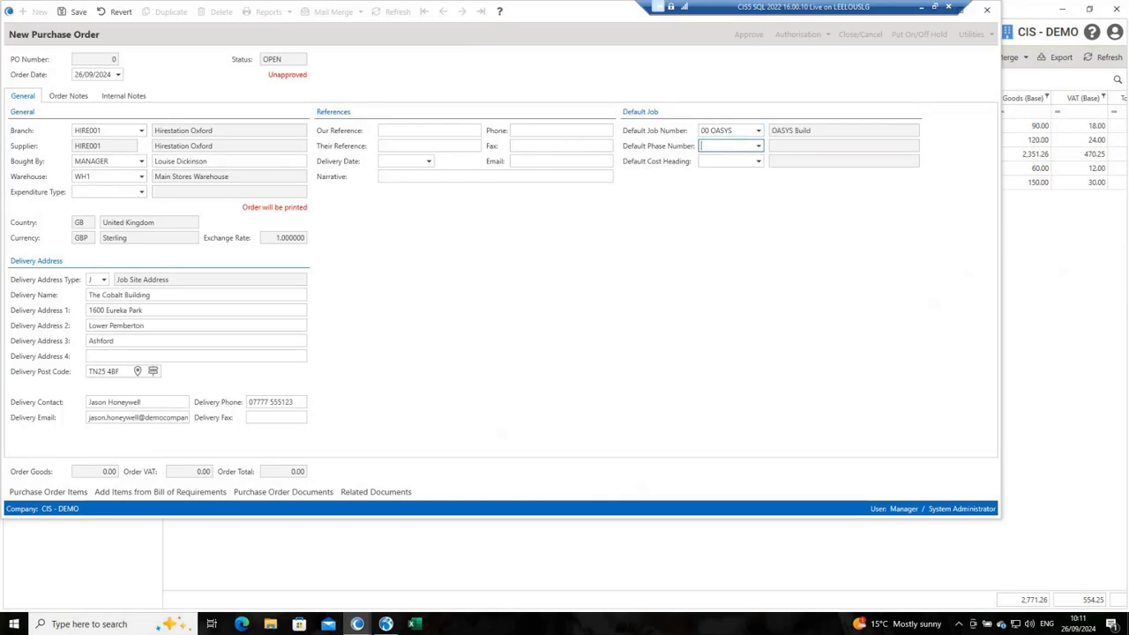
type("PREL")
key("Tab")
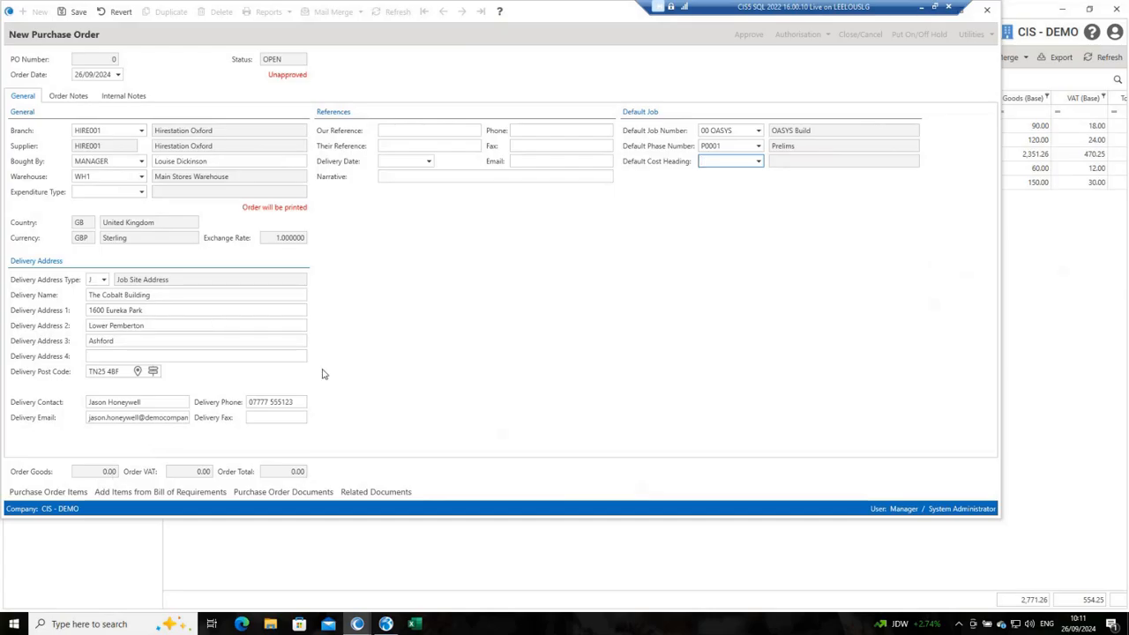
Step: Save the purchase order, begin entering its first item and set the item type to P, External Plant Hire
key("ctrl+s")
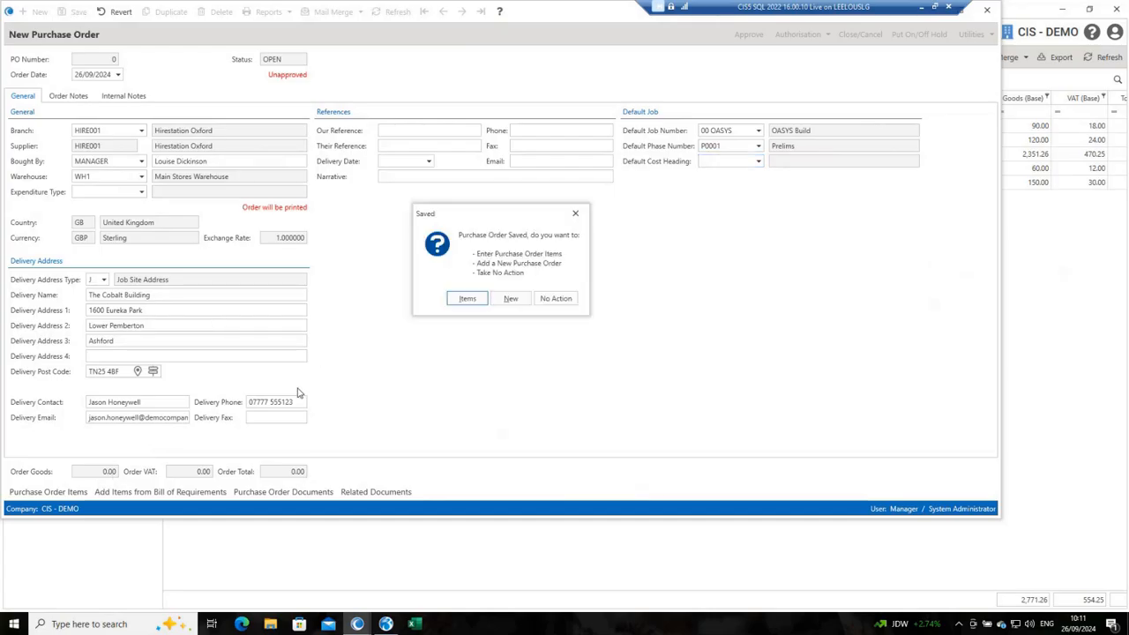
left_click(467, 299)
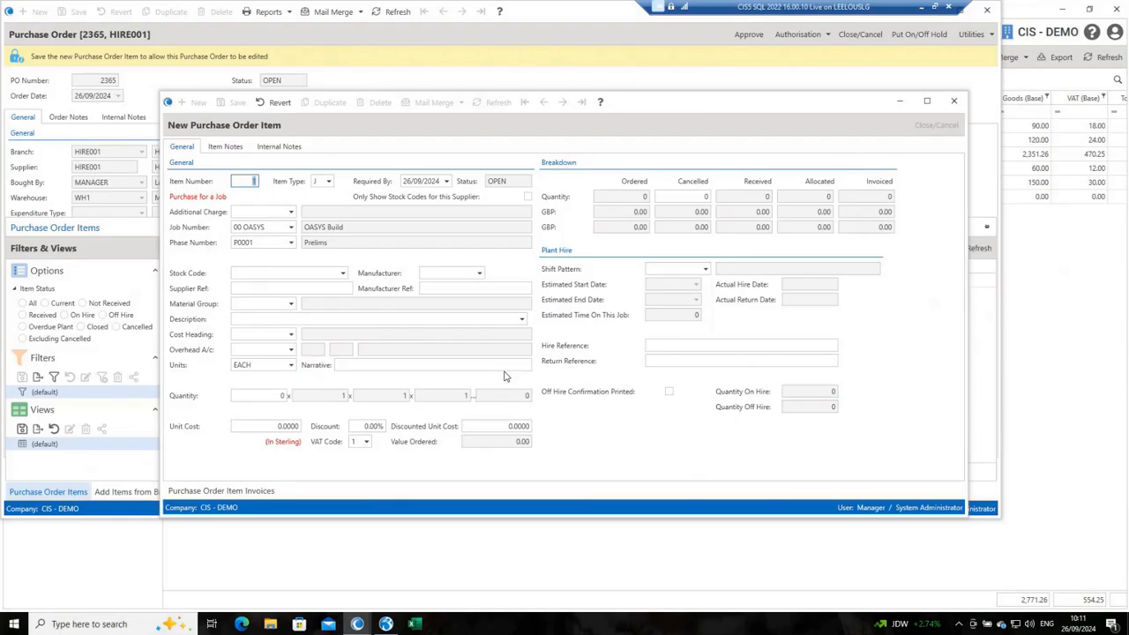
key("Tab")
left_click(331, 182)
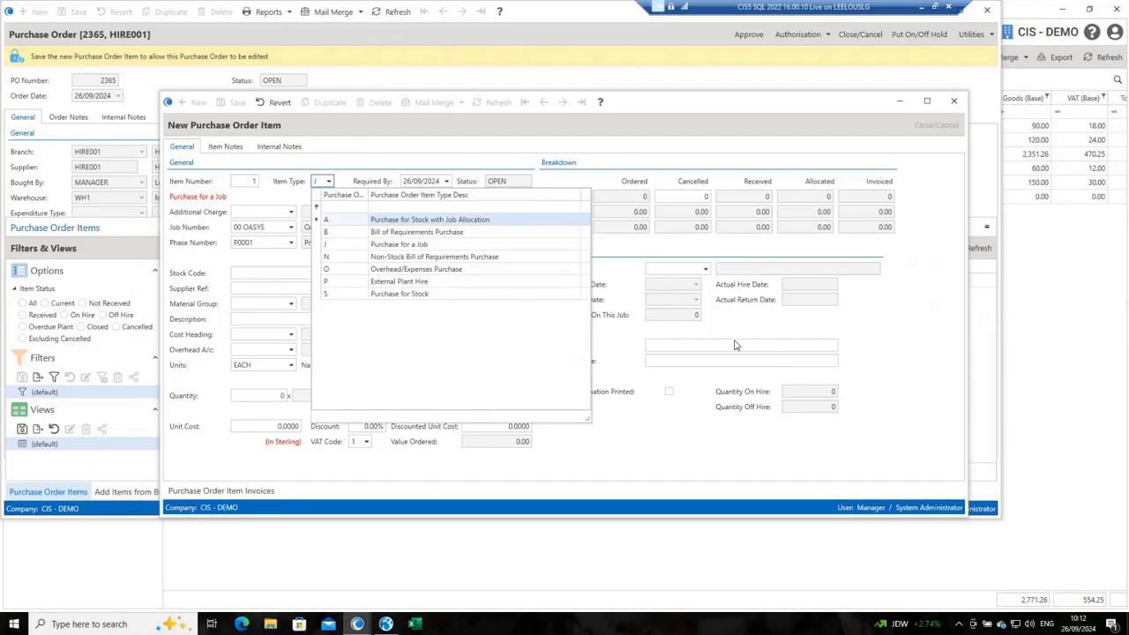
left_click(328, 282)
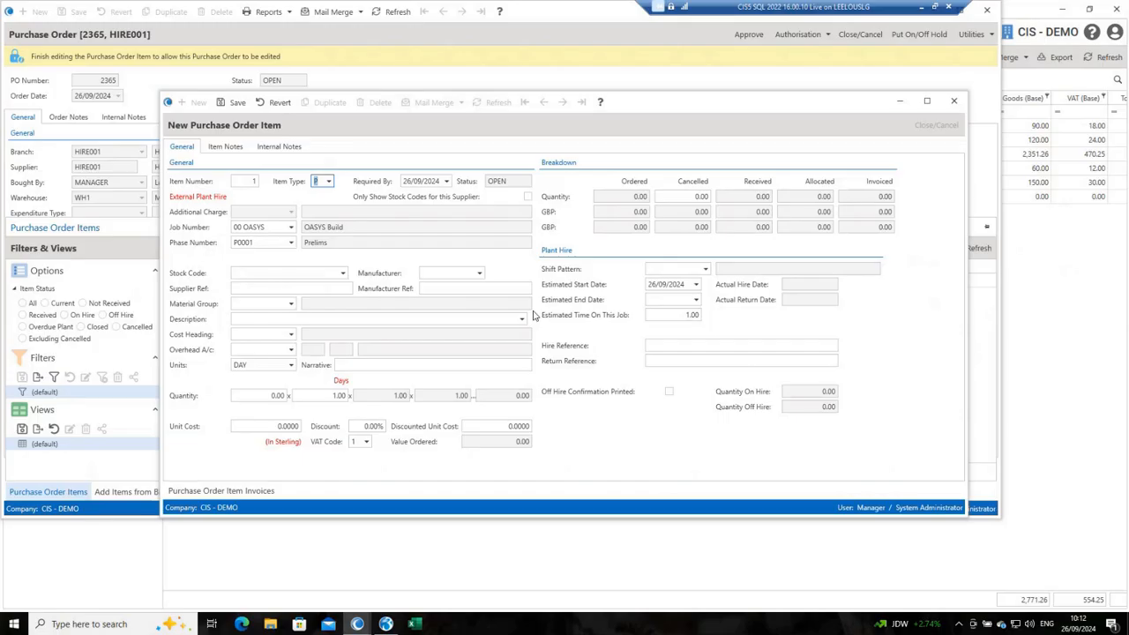
Step: Look up %WACK for the first item's stock code and select WACKERDAY01, the wacker plate 20" day hire
key("Tab")
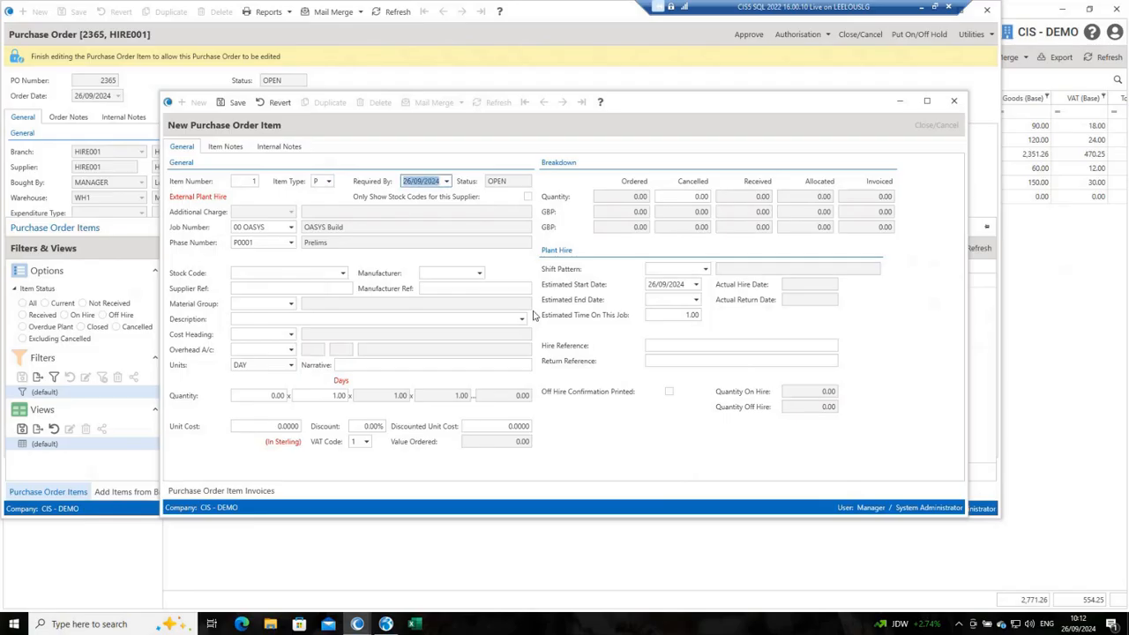
key("Tab")
key("Tab")
key("Tab")
key("Tab")
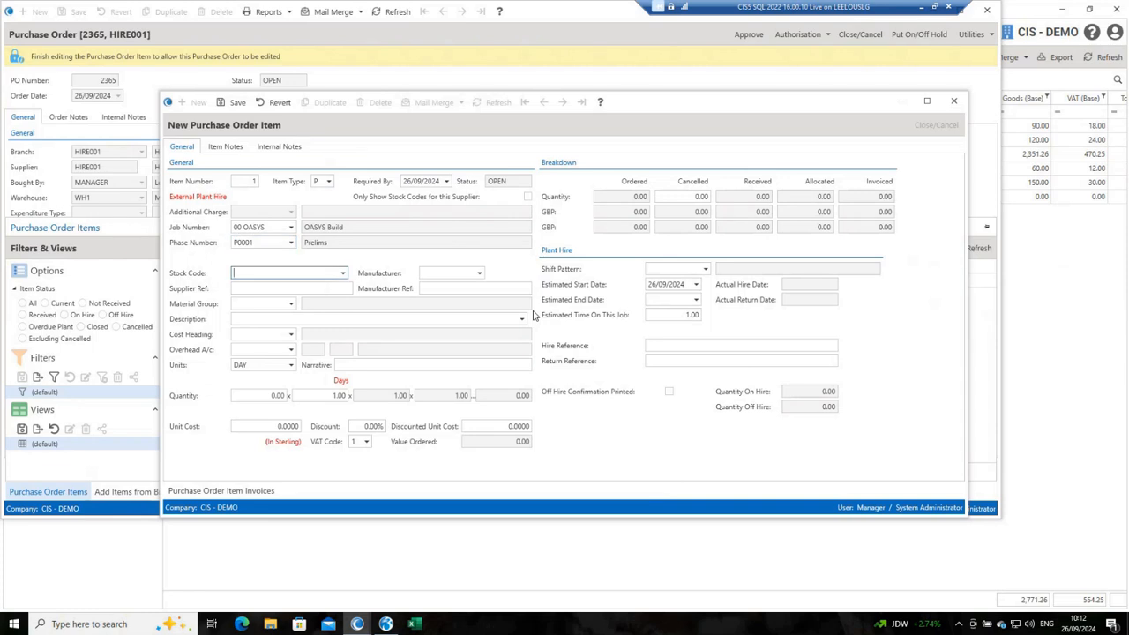
type("%WACK")
key("Tab")
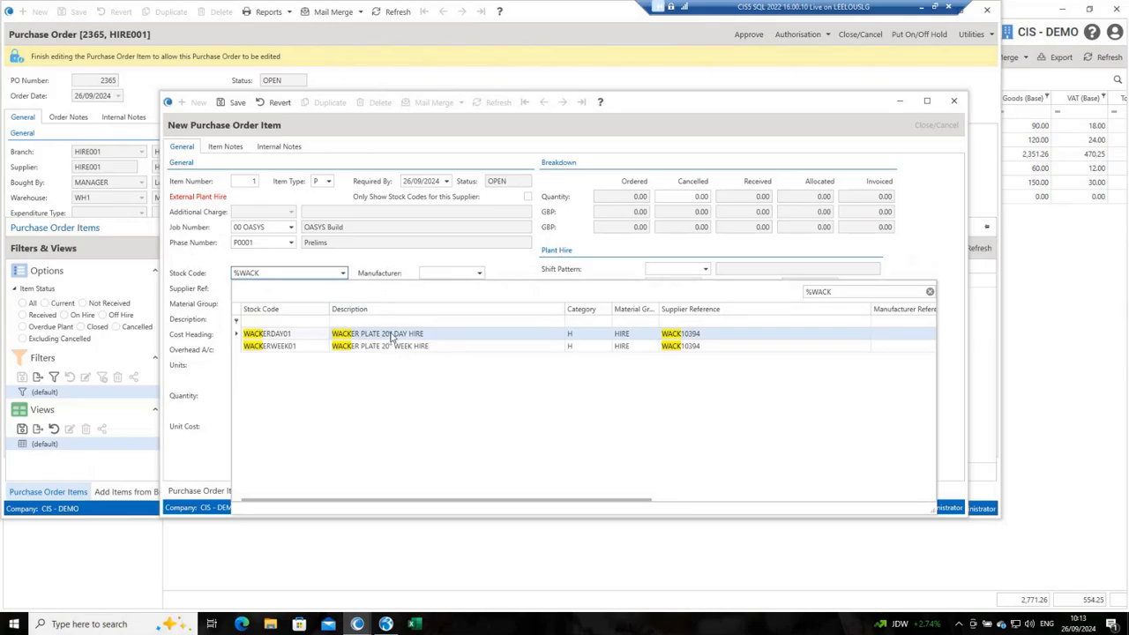
left_click(391, 335)
double_click(392, 335)
key("Tab")
key("Tab")
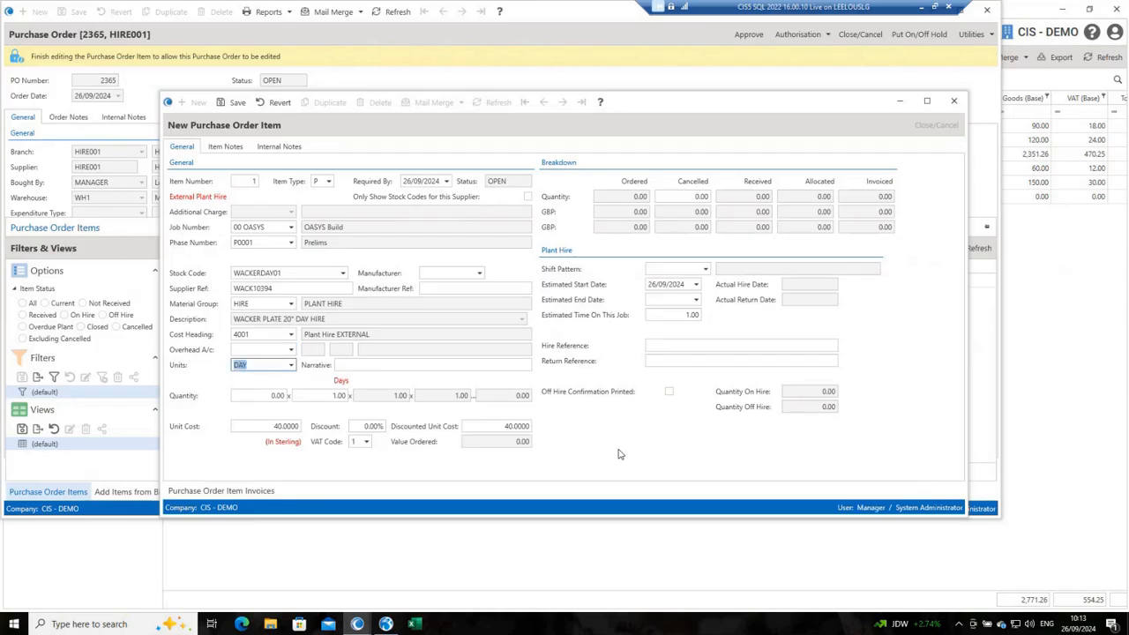
Step: Set the wacker plate item's quantity to 1 and save the item
key("Tab")
key("Tab")
type("1")
key("ctrl+s")
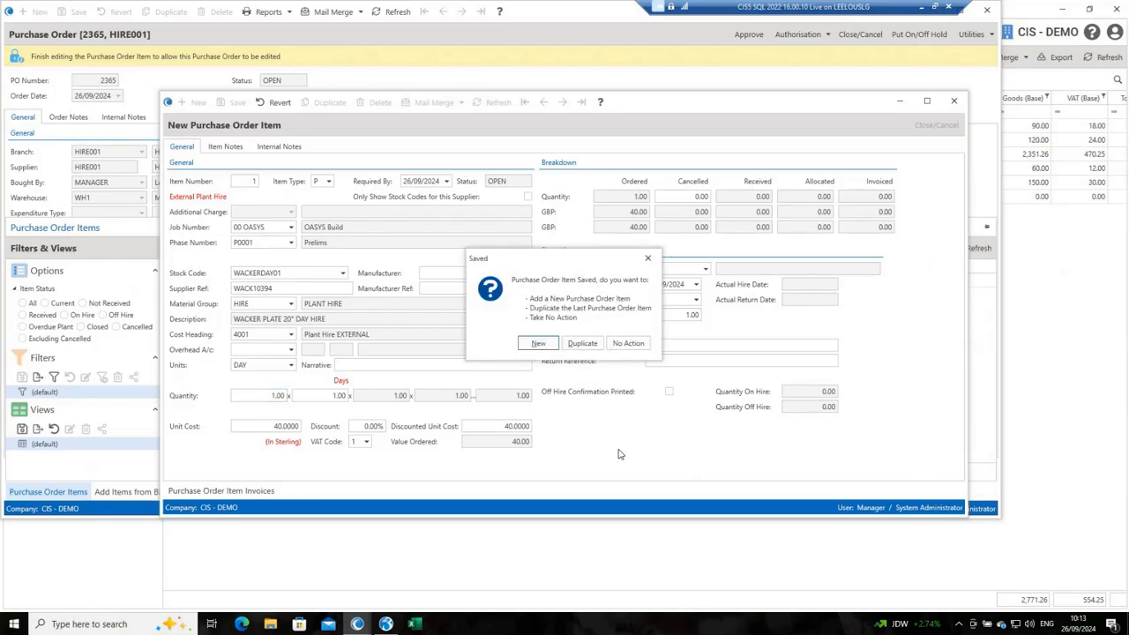
Step: Add a second order item with stock code COMPDAY001, found by looking up %COMP, and save it
key("Return")
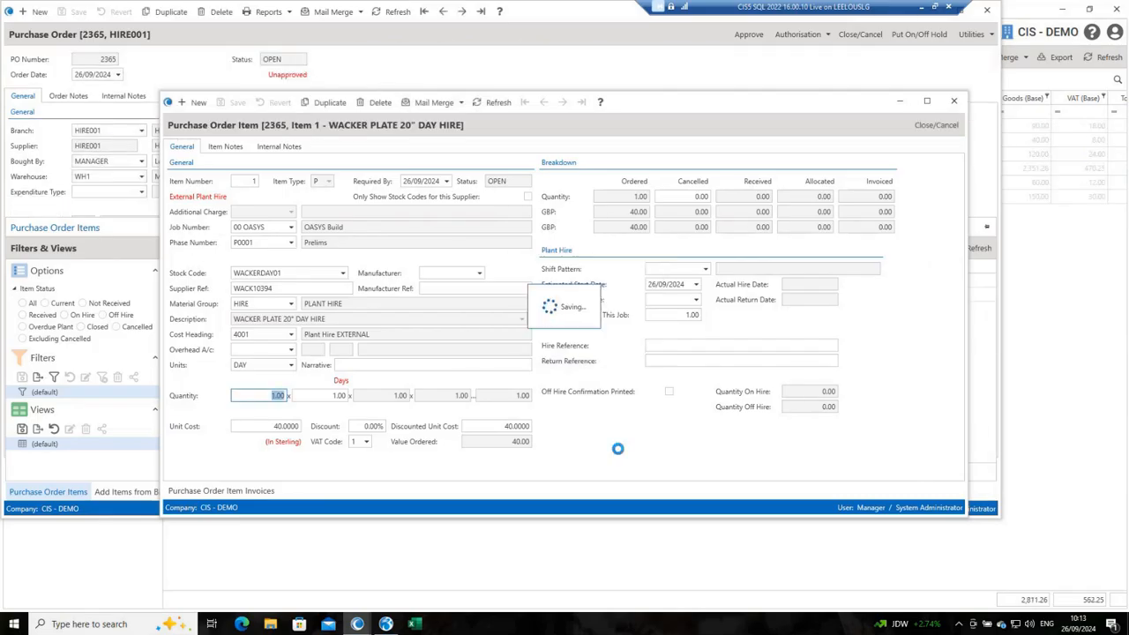
key("Tab")
key("Tab")
key("Tab")
key("Tab")
key("Tab")
key("Tab")
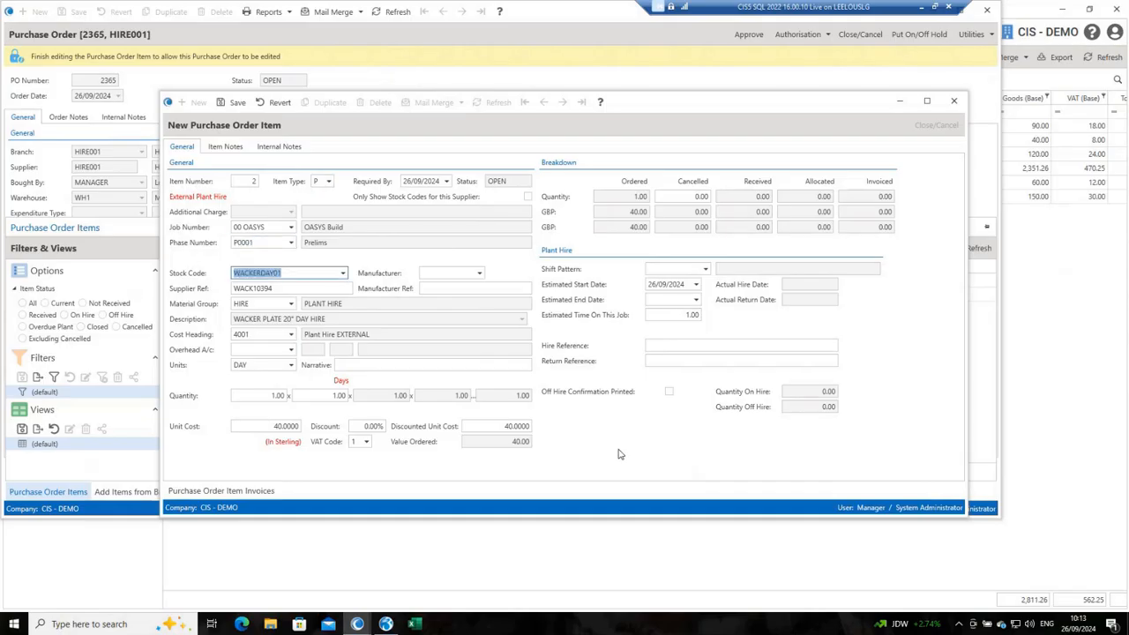
type("%C")
type("P")
key("BackSpace")
key("BackSpace")
type("OMP")
key("Tab")
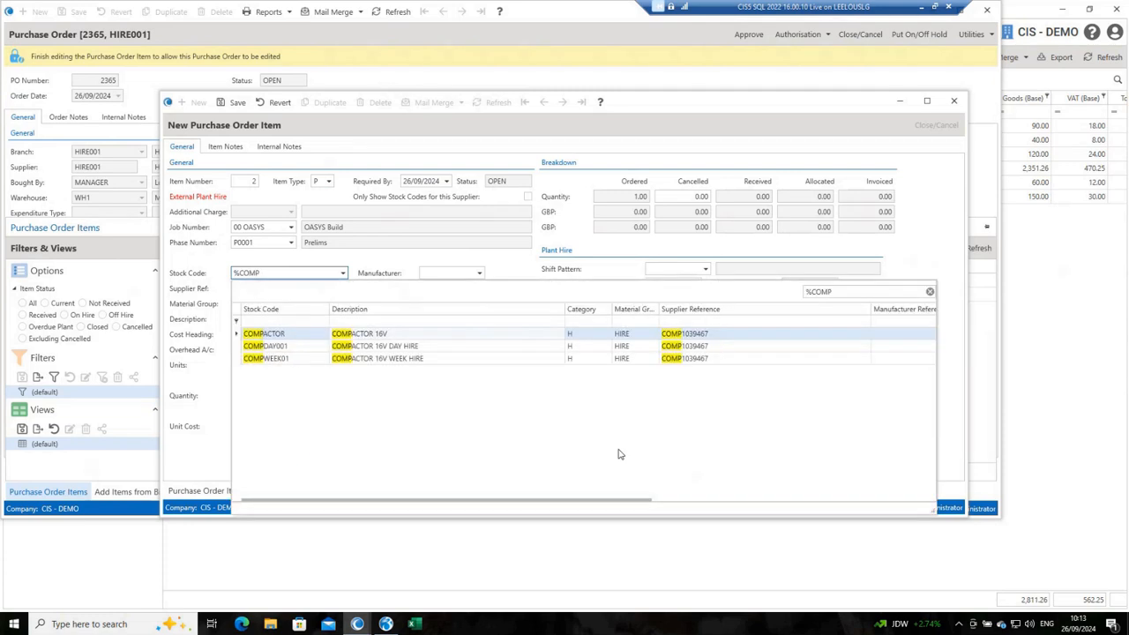
double_click(379, 346)
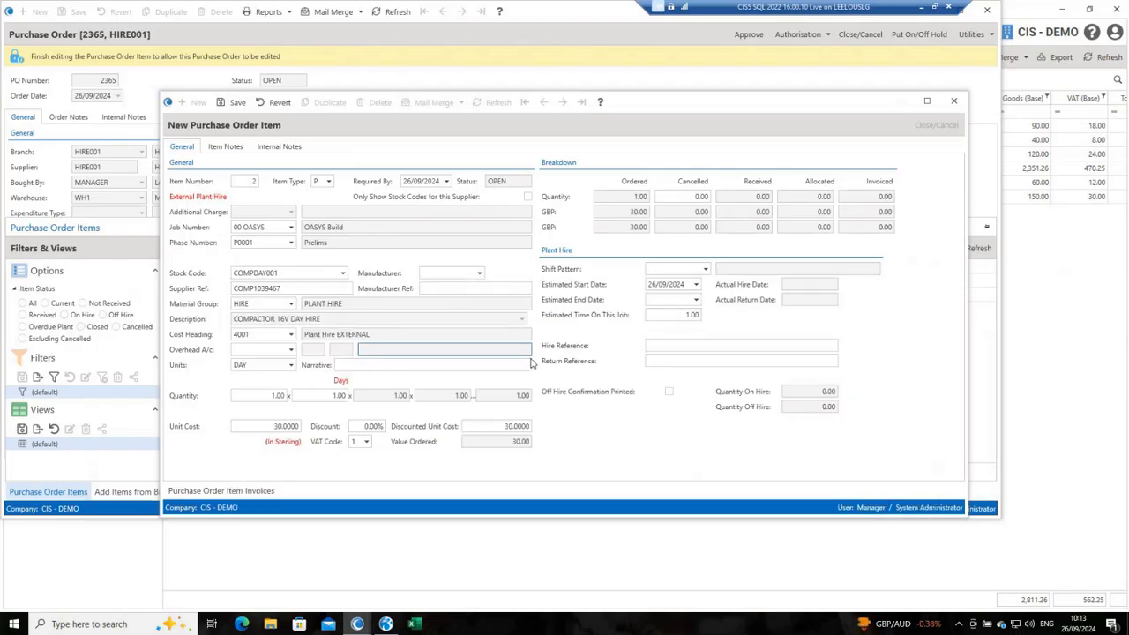
key("ctrl+s")
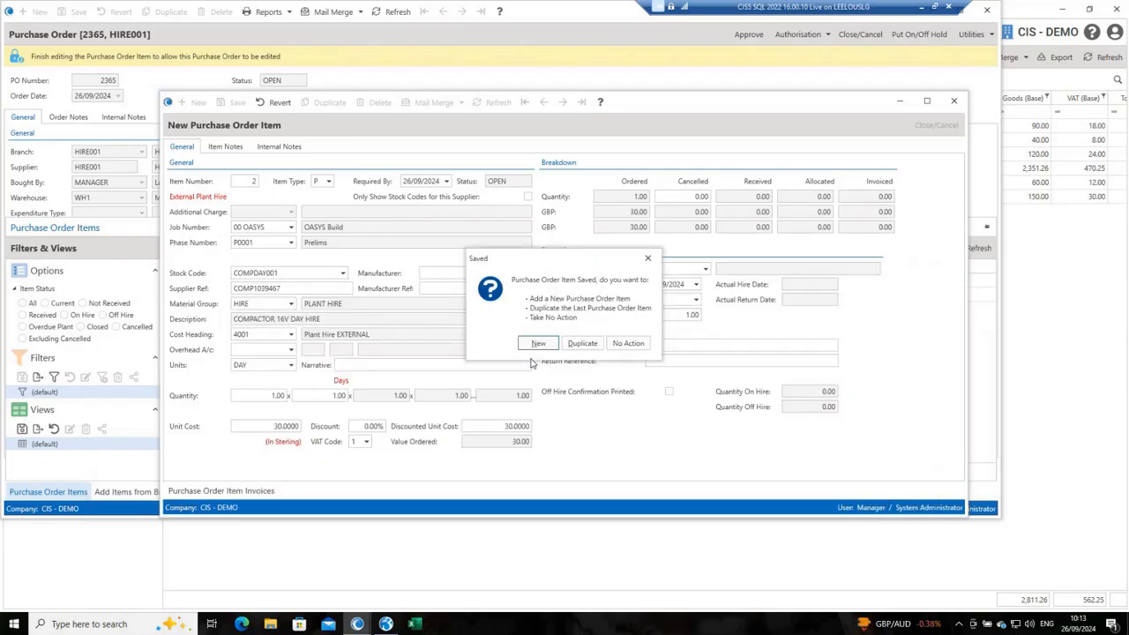
Step: Start a third order item, look up %BRE and select stock code BREAKERWEEK01, the breaker 40V week hire
key("Return")
key("Tab")
key("Tab")
key("Tab")
key("Tab")
key("Tab")
key("Tab")
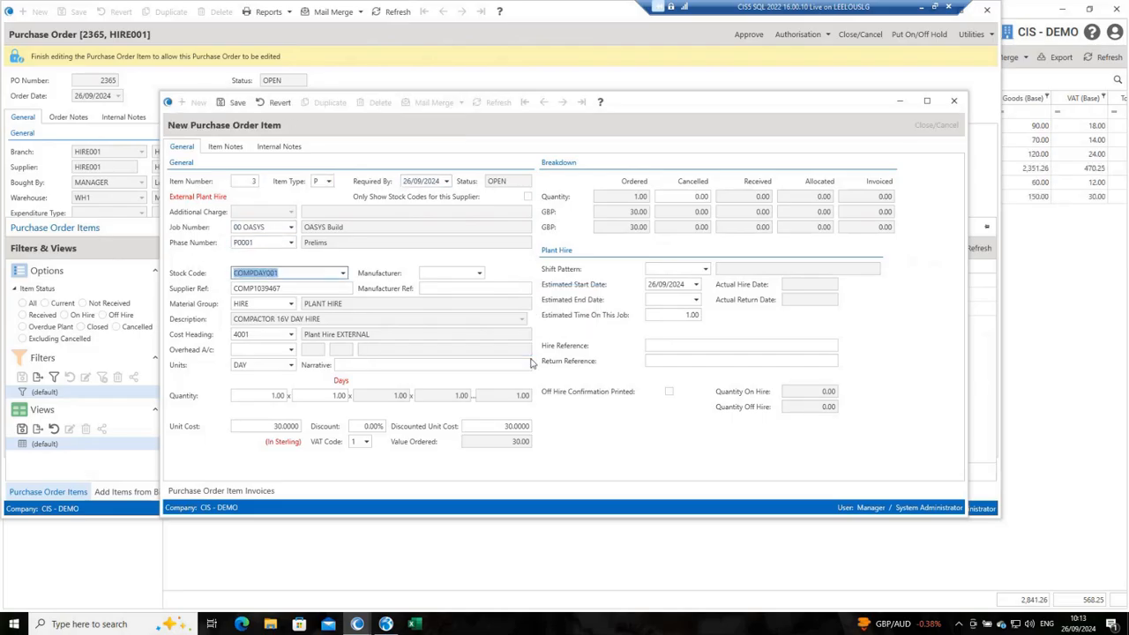
type("%BRE")
key("Tab")
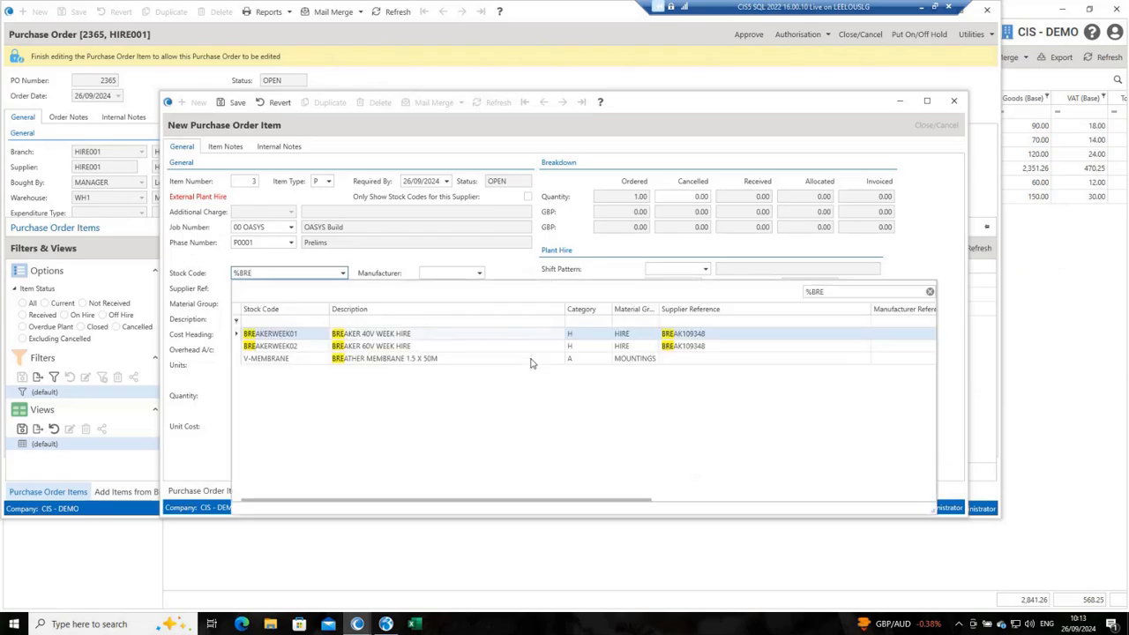
left_click(361, 335)
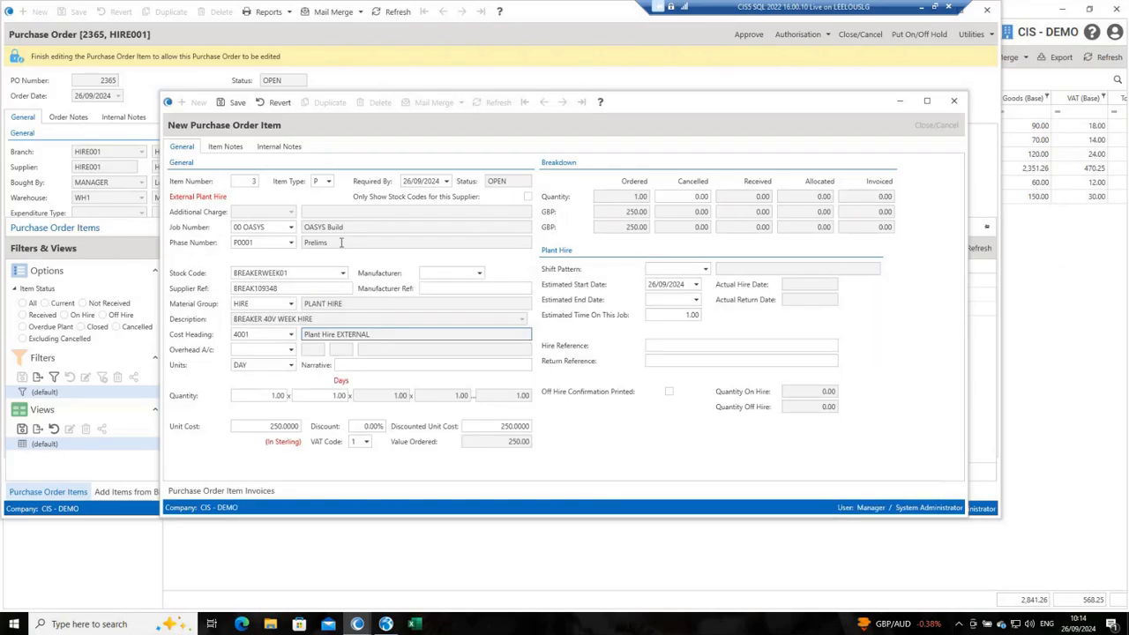
Step: Set the breaker item's units to WEEK and save the item
left_click(292, 364)
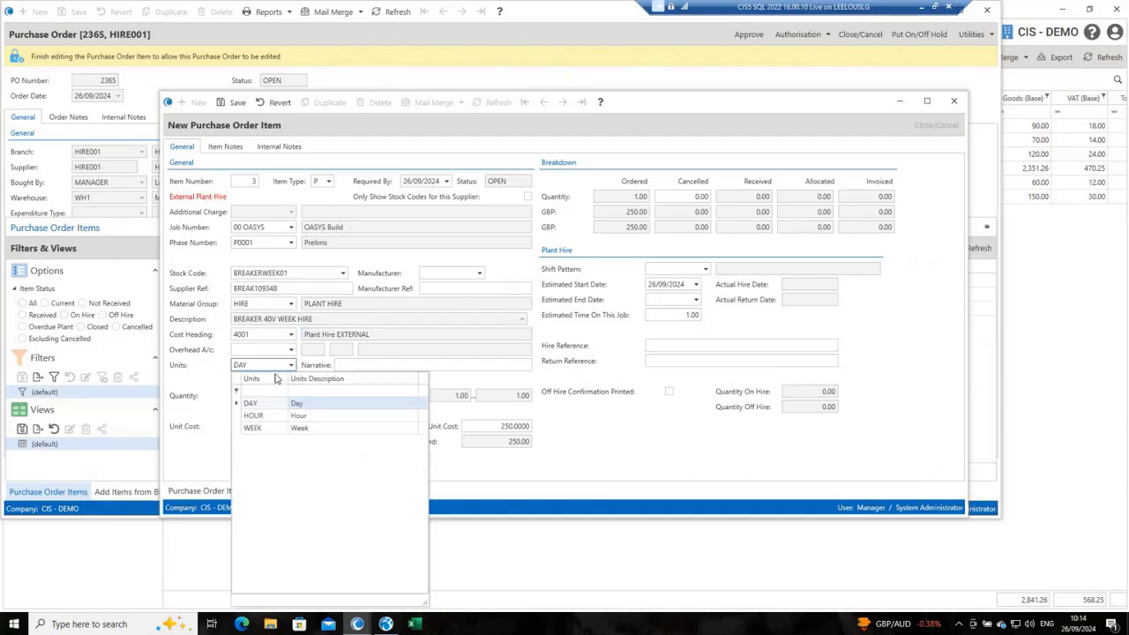
left_click(265, 429)
key("ctrl+s")
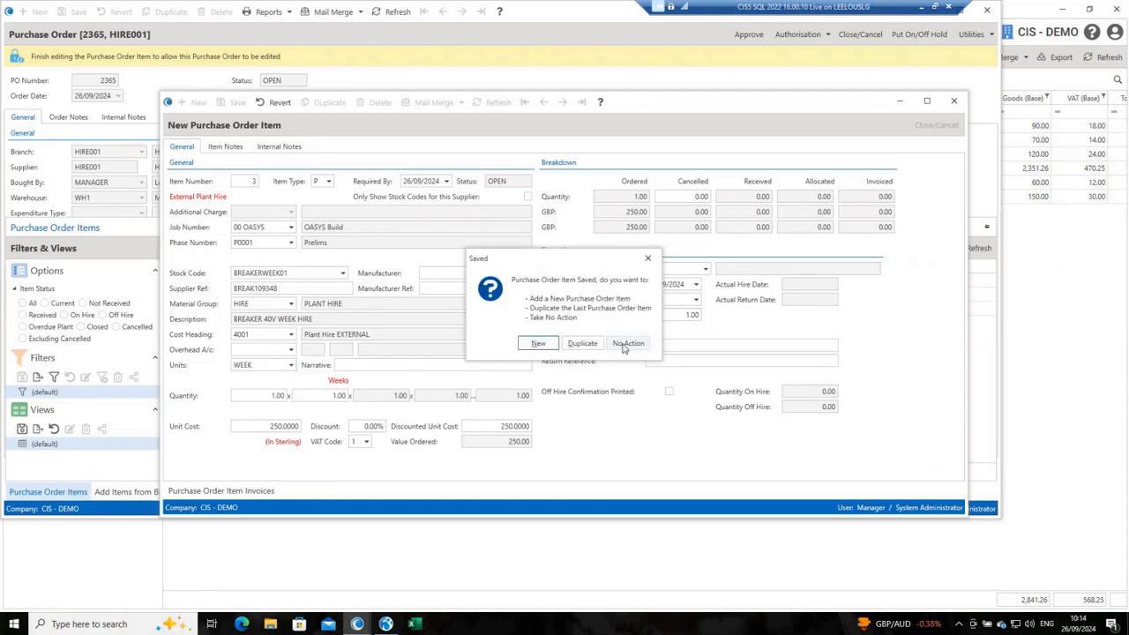
Step: Approve the Hirestation Oxford purchase order without adding more items, accept the supplier email warning, and close the order and its printed preview
left_click(626, 343)
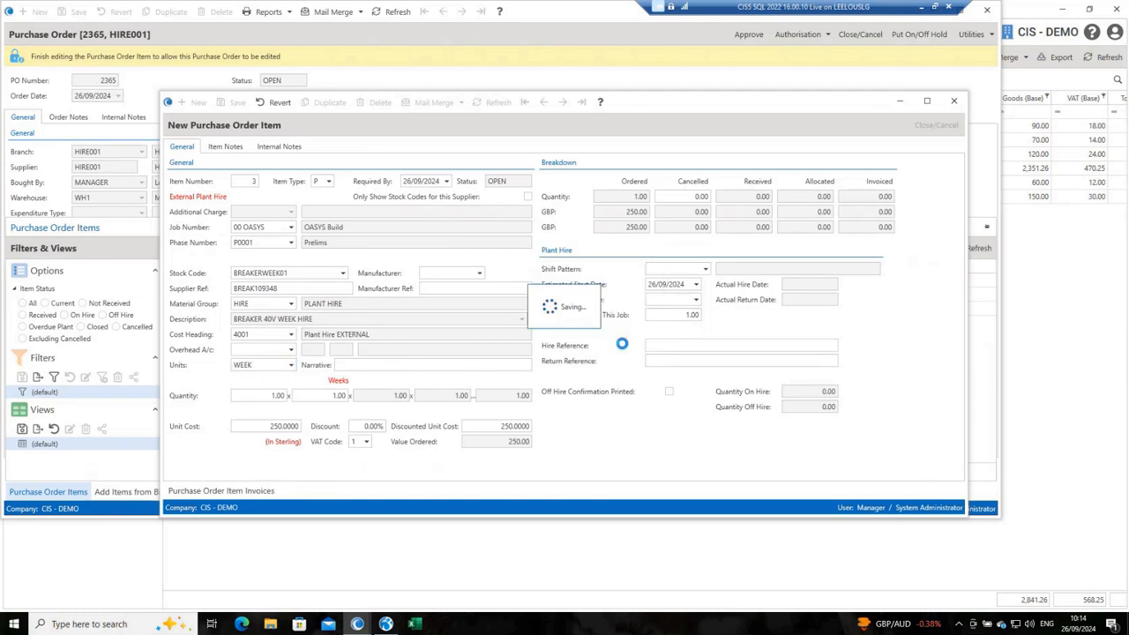
left_click(953, 100)
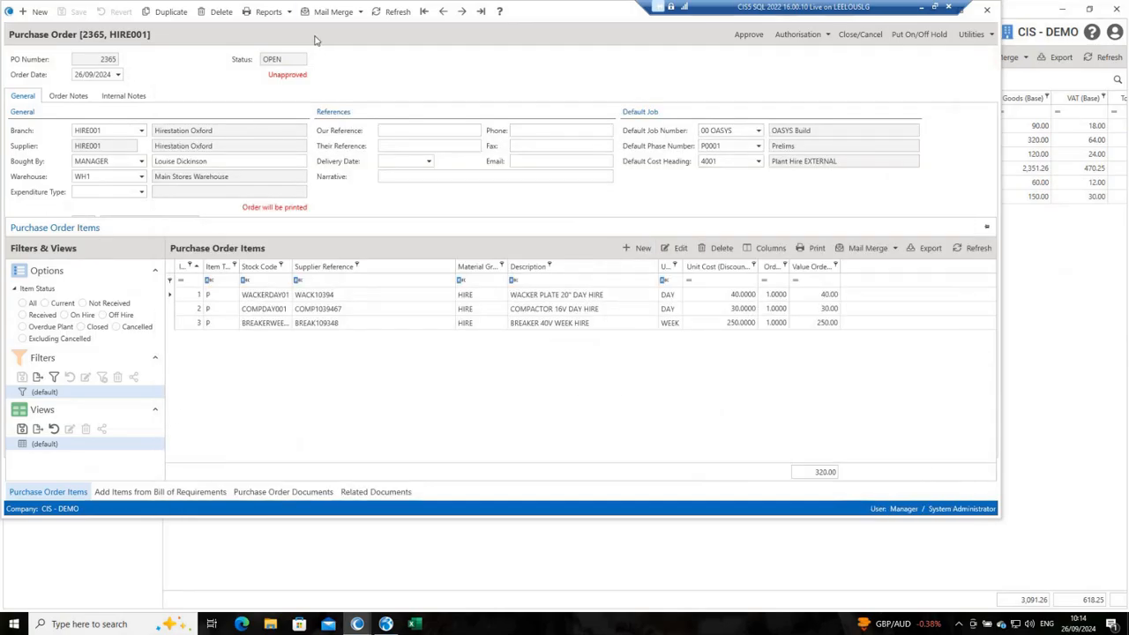
left_click(749, 36)
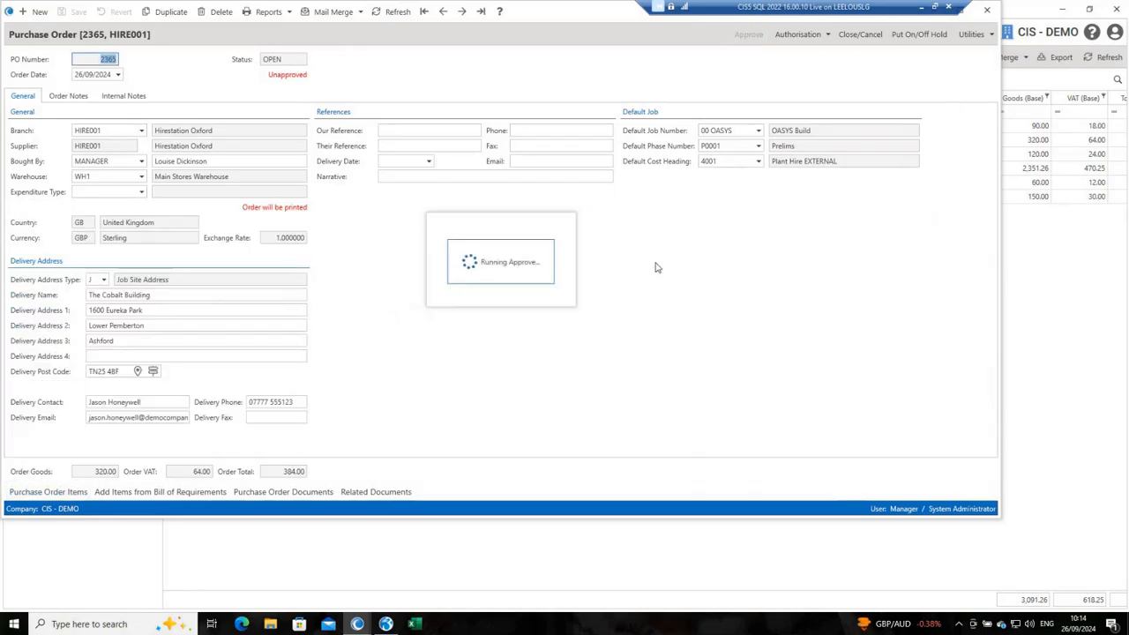
left_click(499, 291)
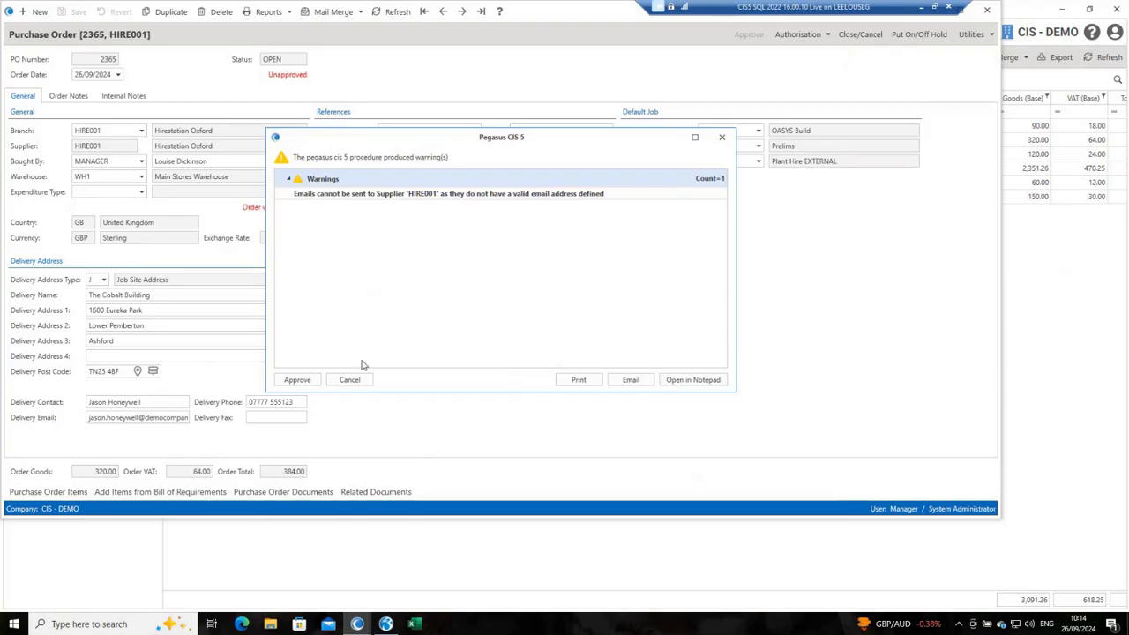
left_click(295, 379)
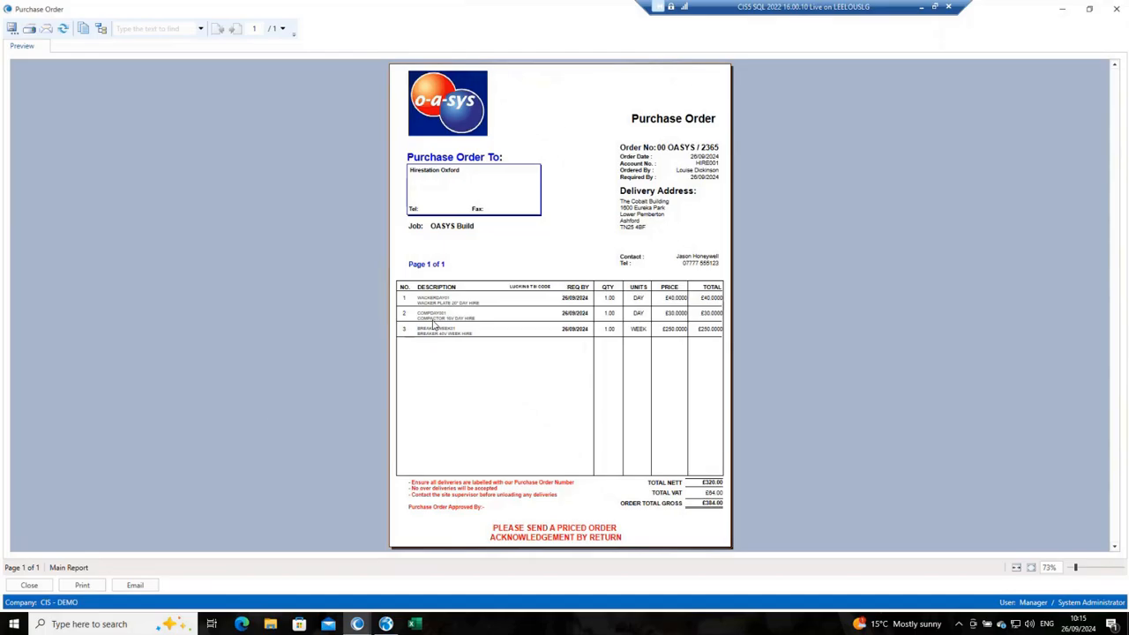
left_click(32, 587)
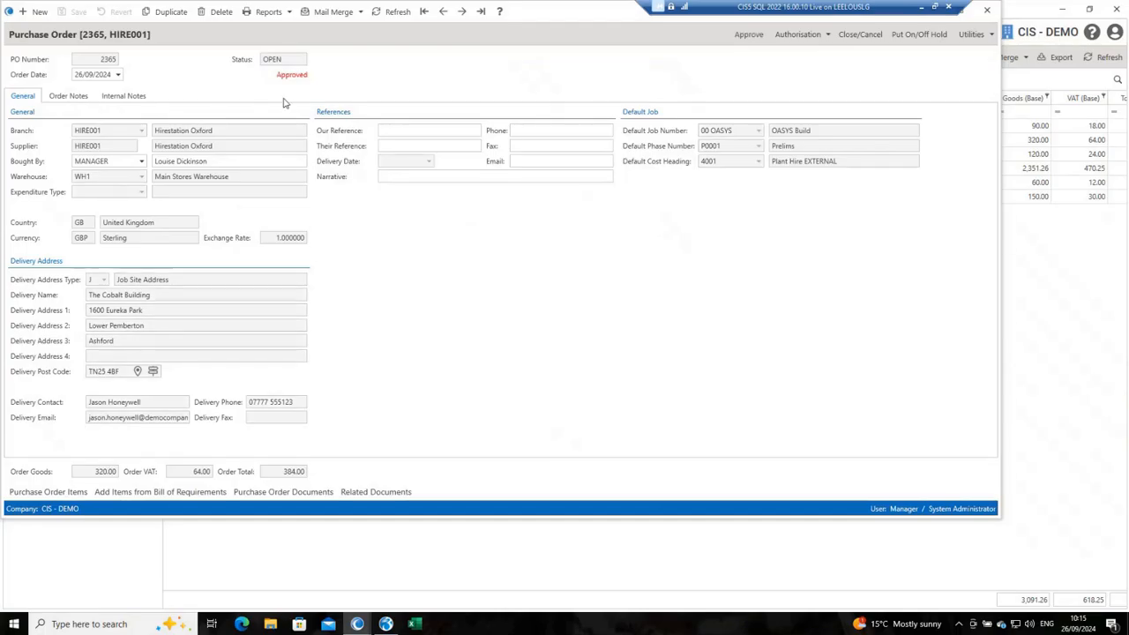
left_click(987, 10)
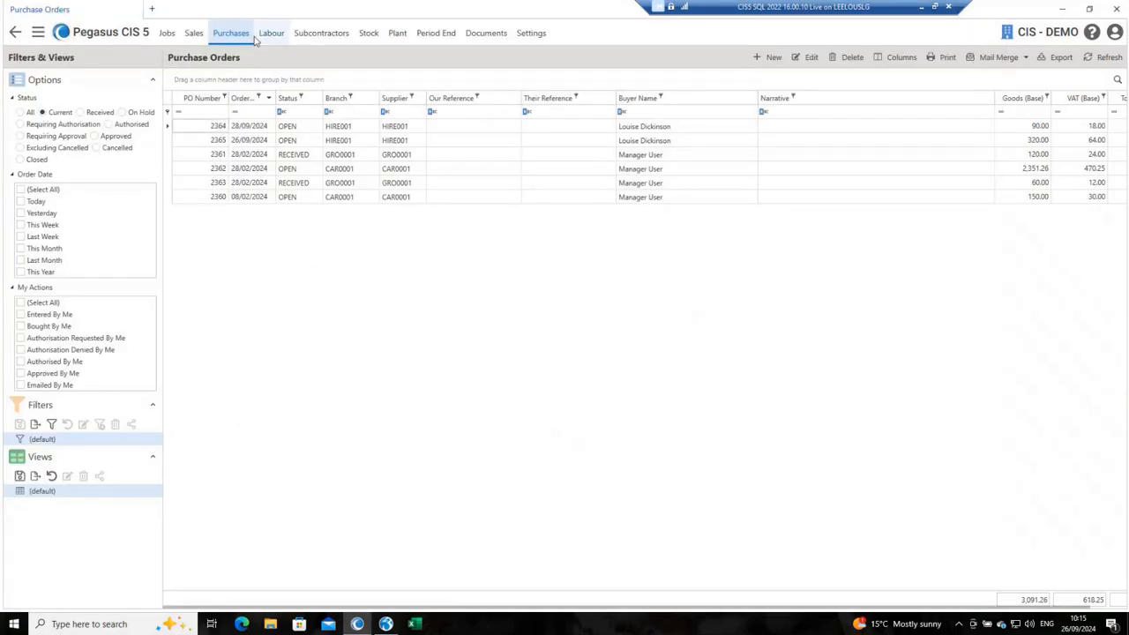
Step: Open the Mark Plant as On Hire list for external plant hire
left_click(226, 33)
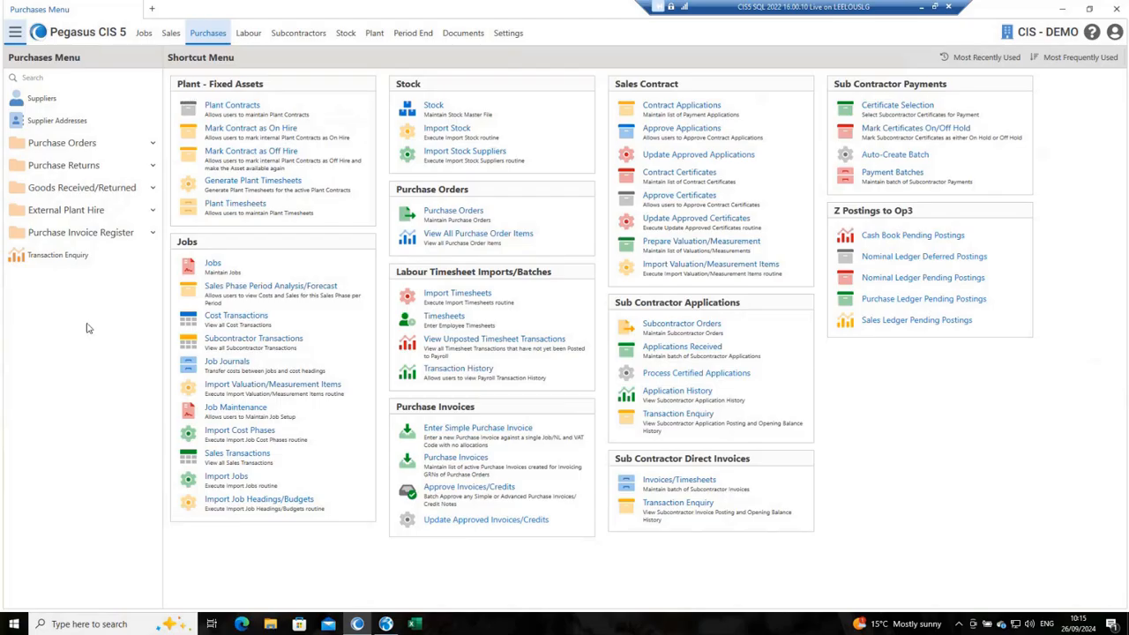
left_click(68, 214)
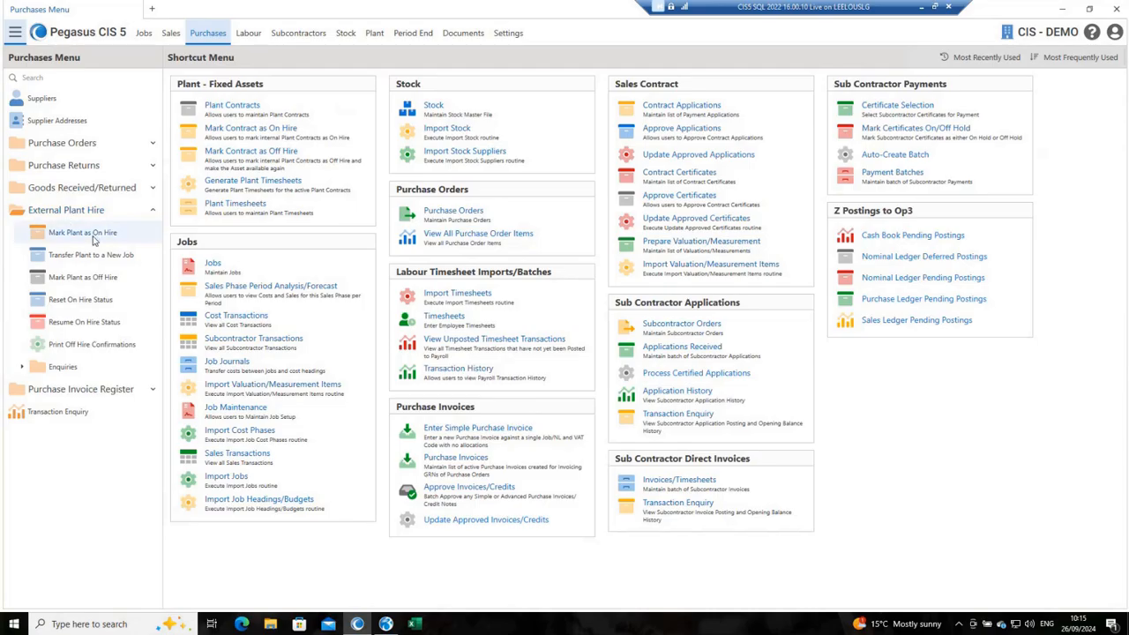
left_click(94, 236)
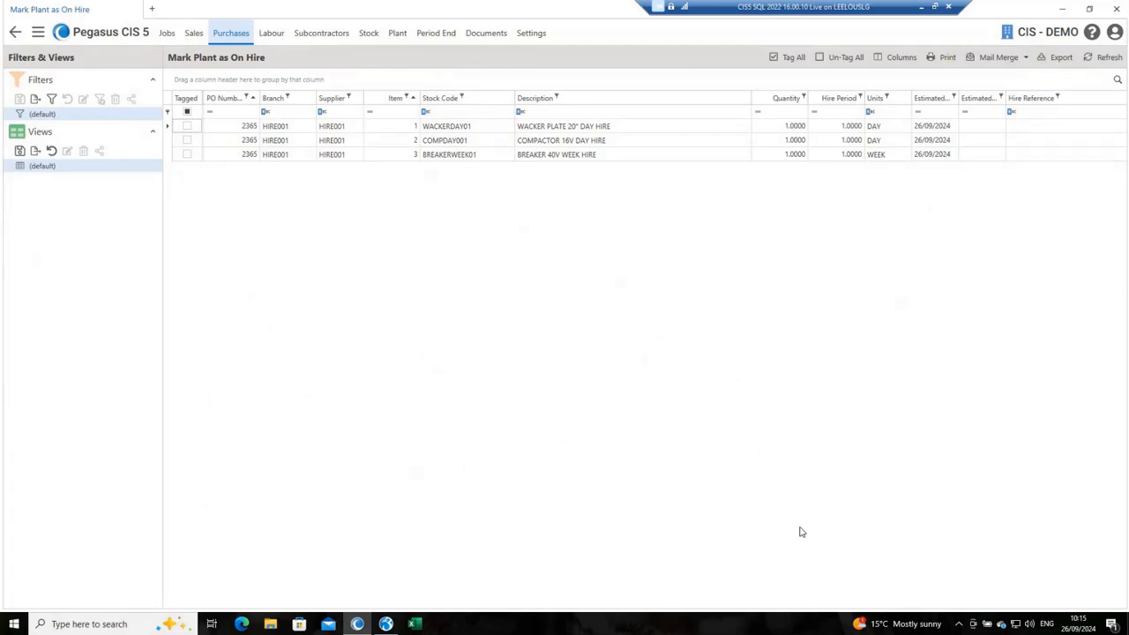
left_click(187, 129)
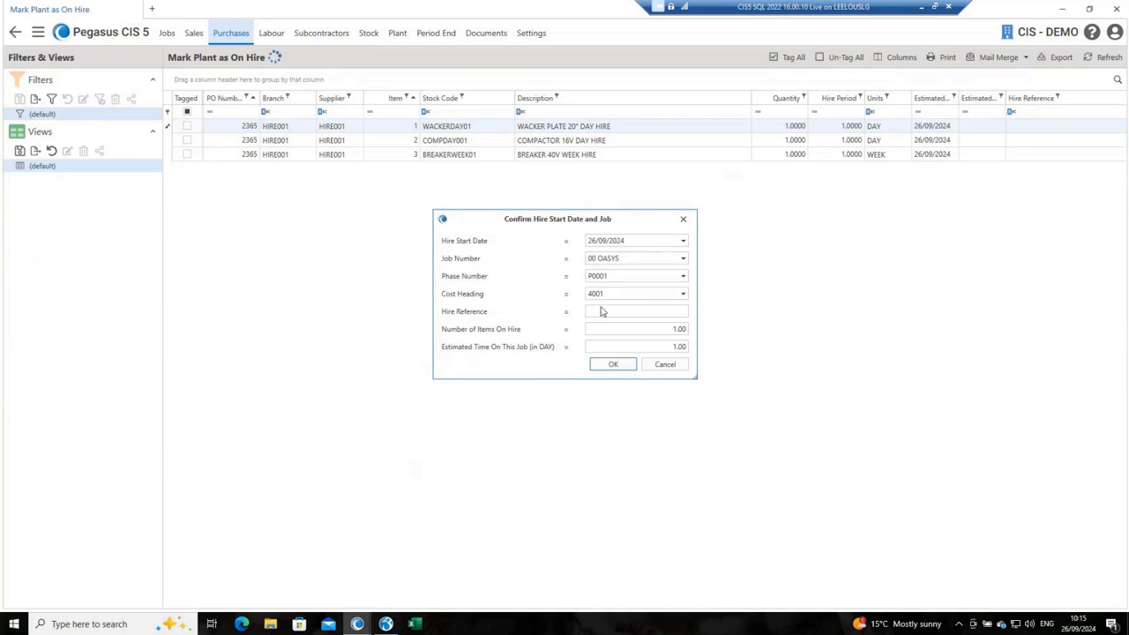
left_click(661, 312)
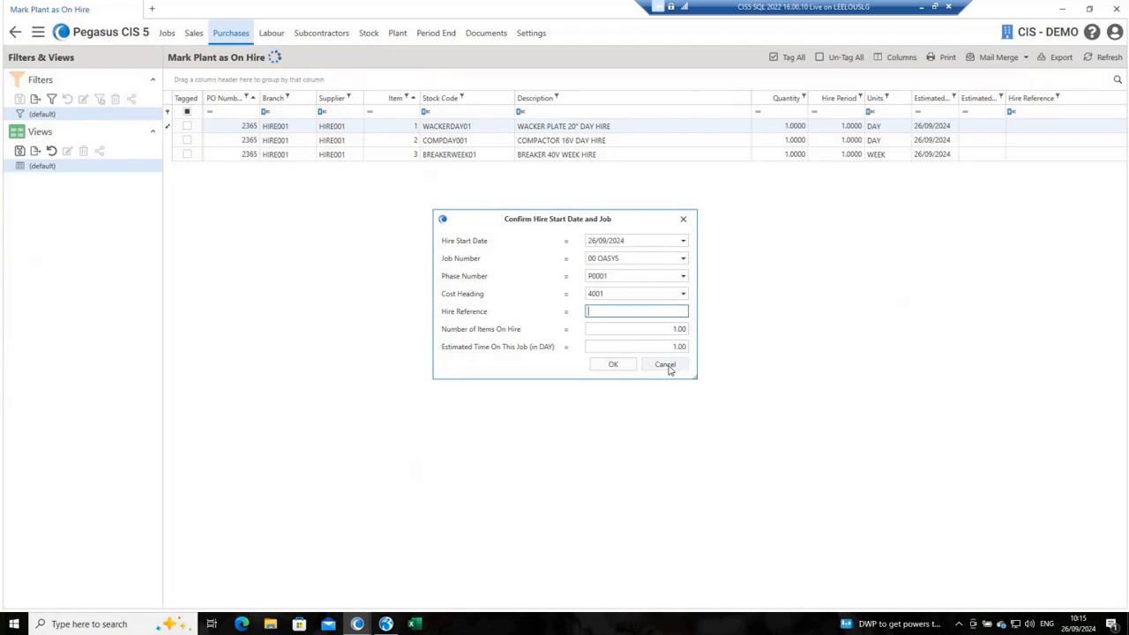
left_click(666, 367)
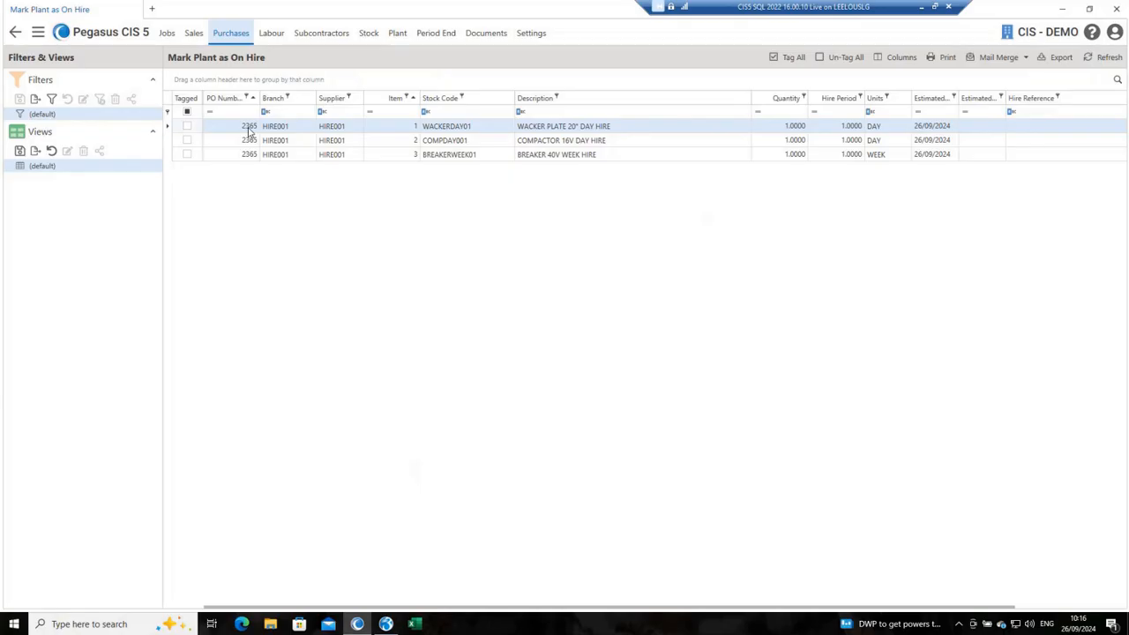
Step: Mark all listed plant items as on hire from 26/09/2024 with hire reference OH103987
left_click(775, 60)
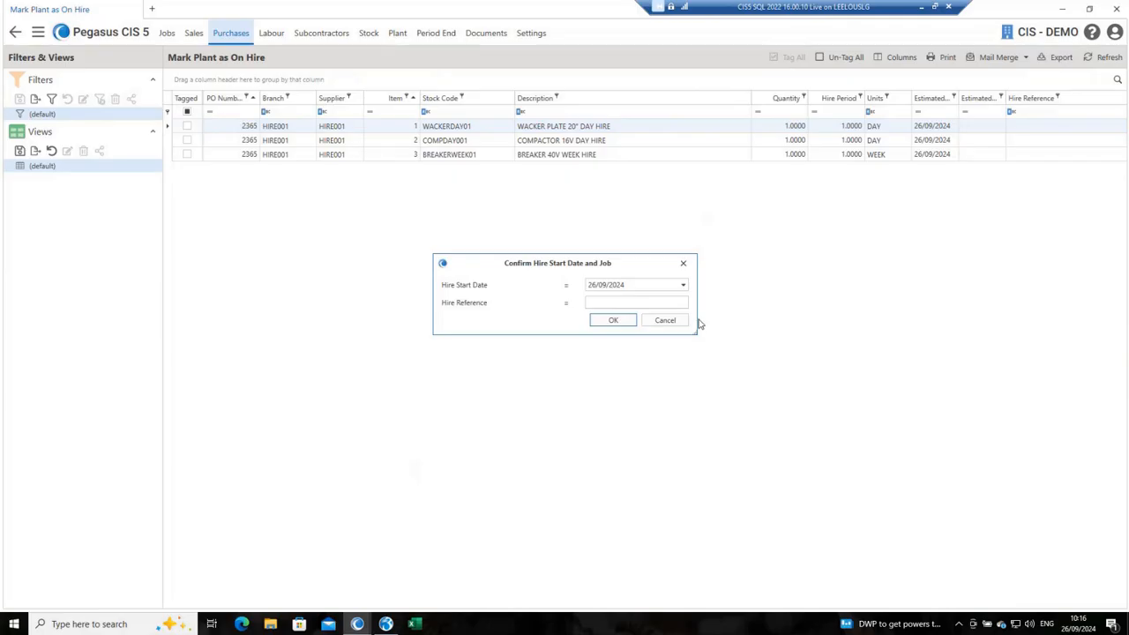
left_click(608, 303)
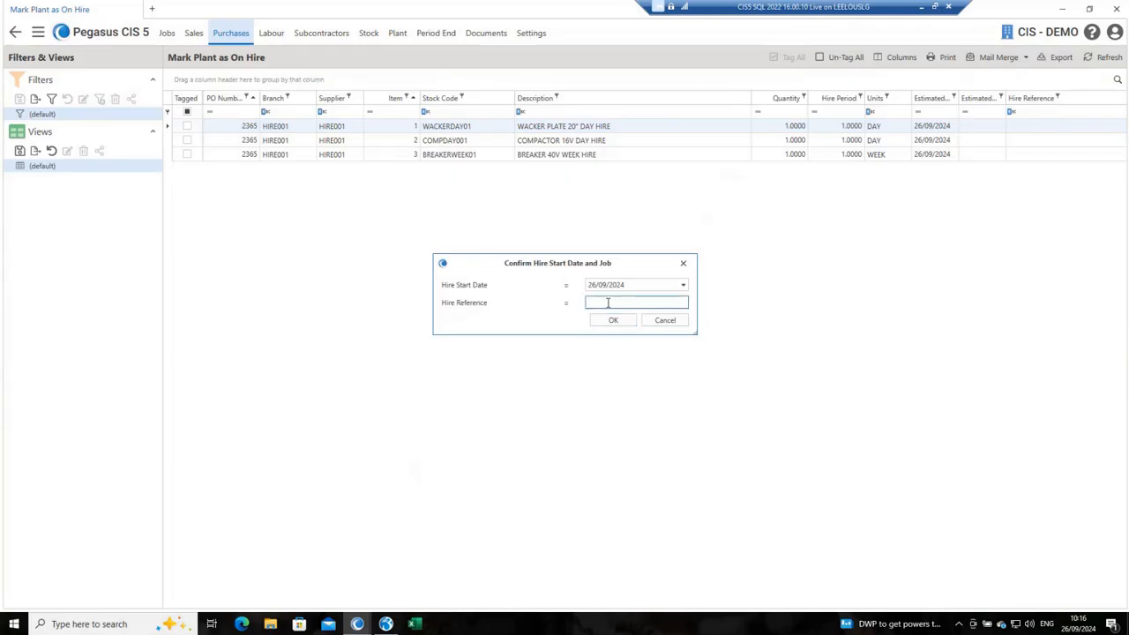
type("OH103987")
left_click(610, 321)
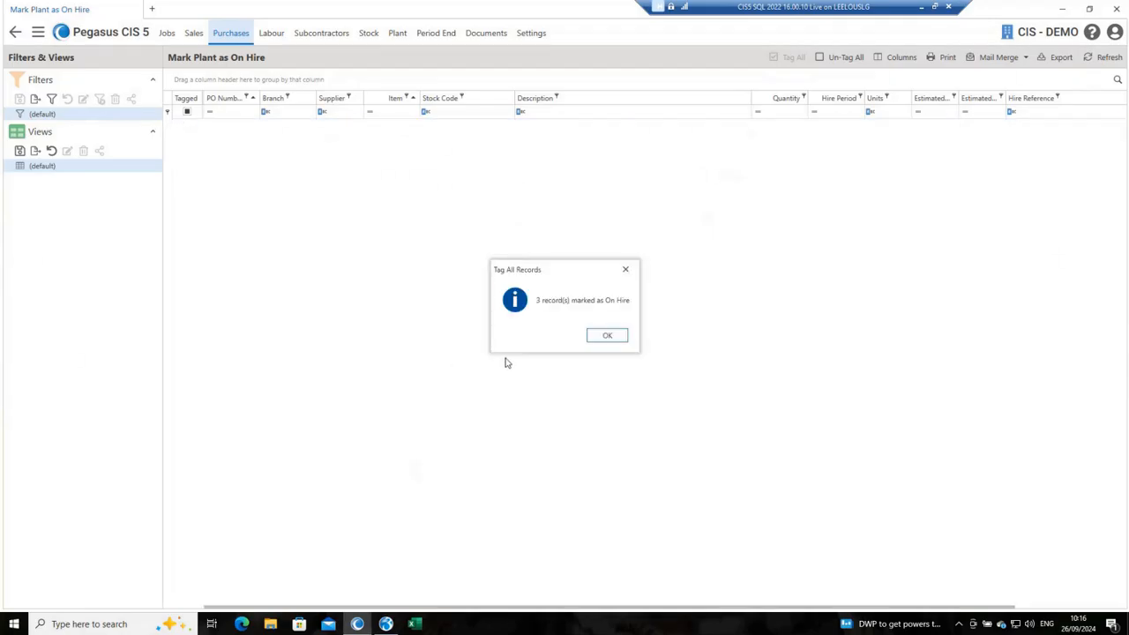
left_click(606, 340)
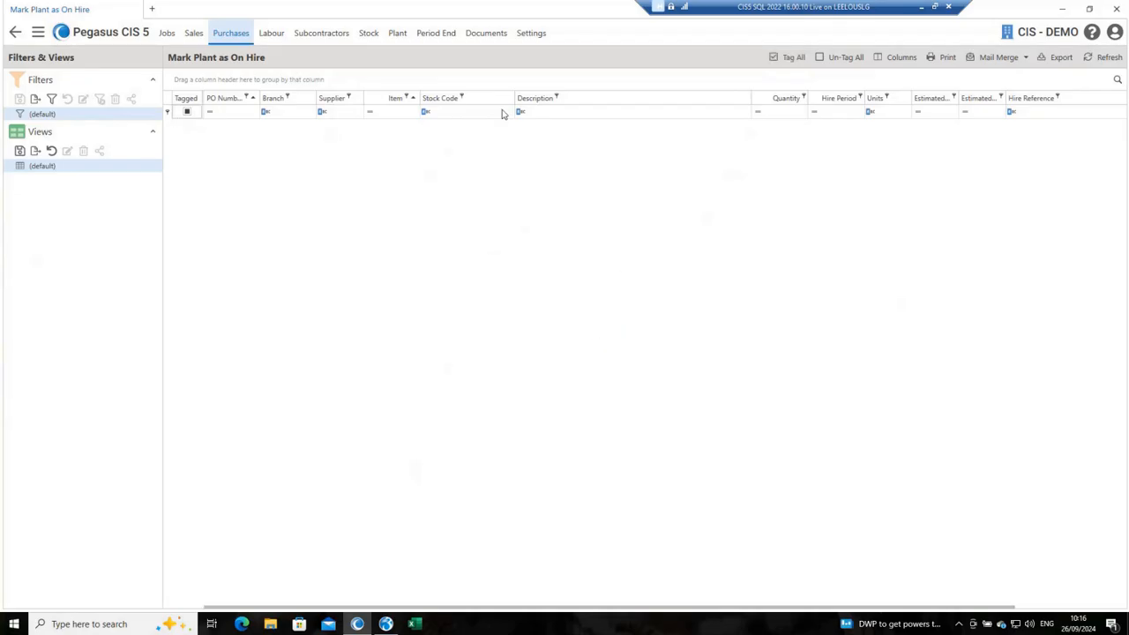
Step: Check the Plant Currently On Hire enquiry and view the details of the 20" wacker plate day hire item
left_click(15, 34)
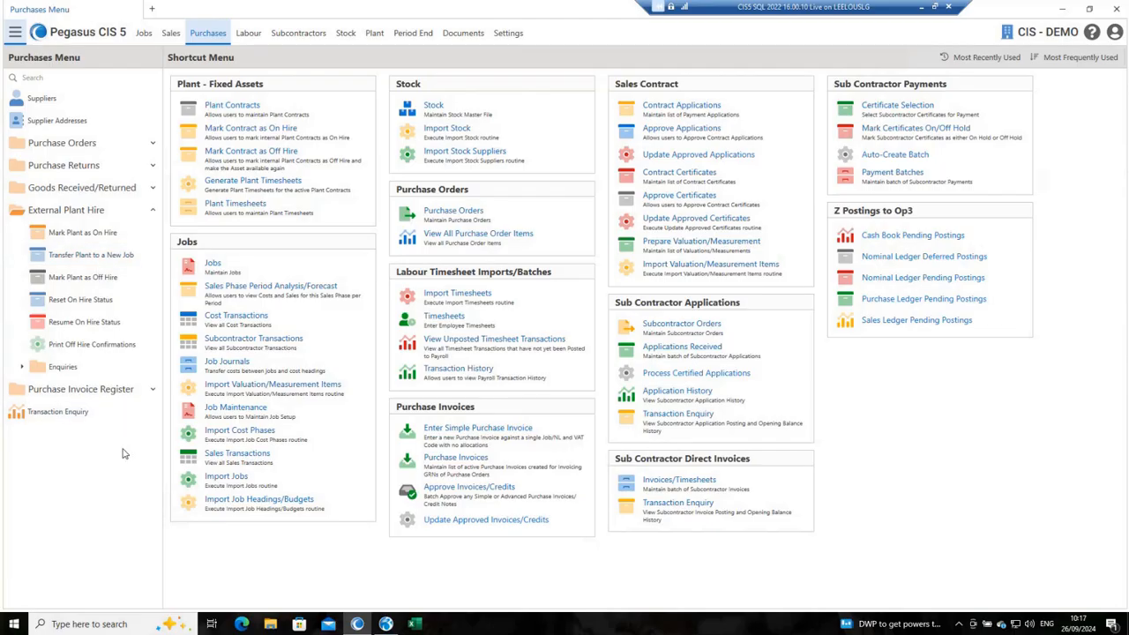
left_click(22, 367)
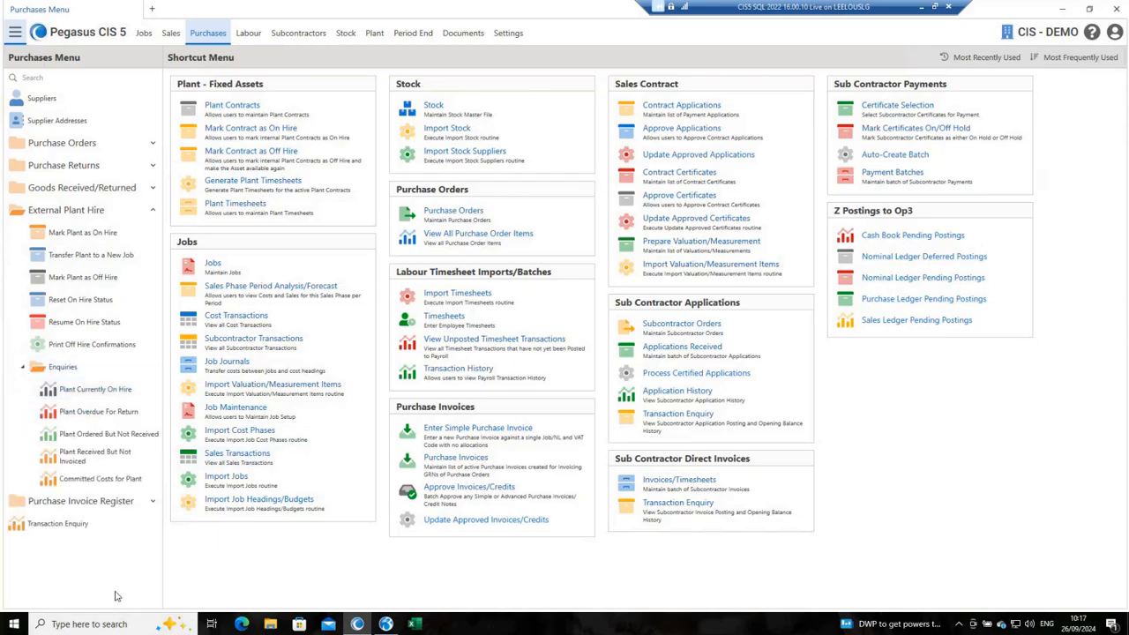
left_click(92, 389)
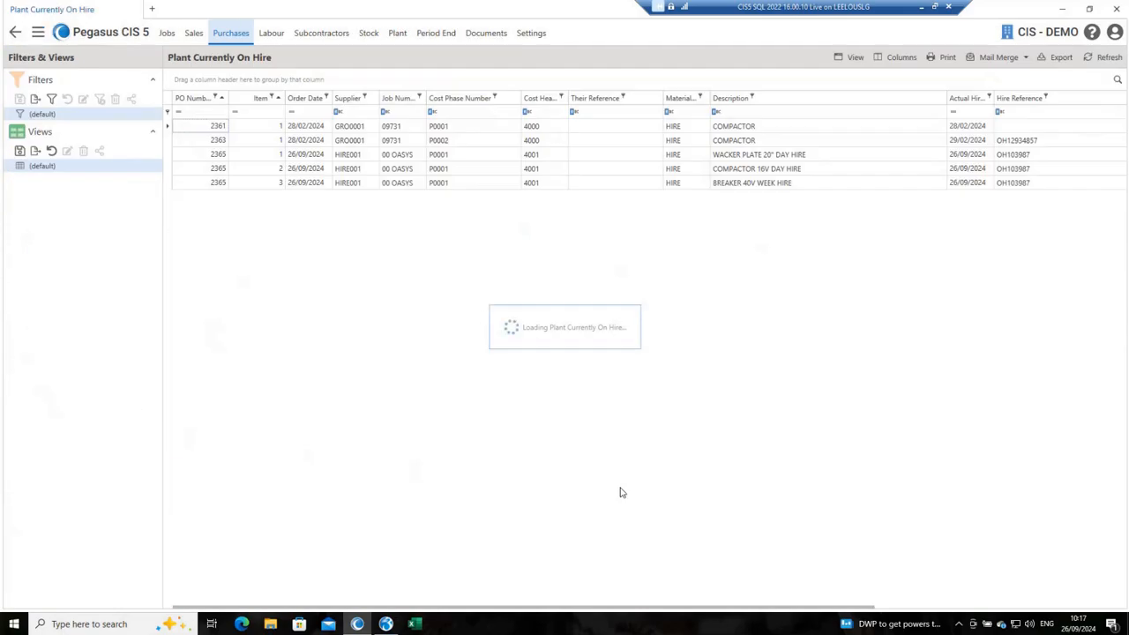
double_click(217, 156)
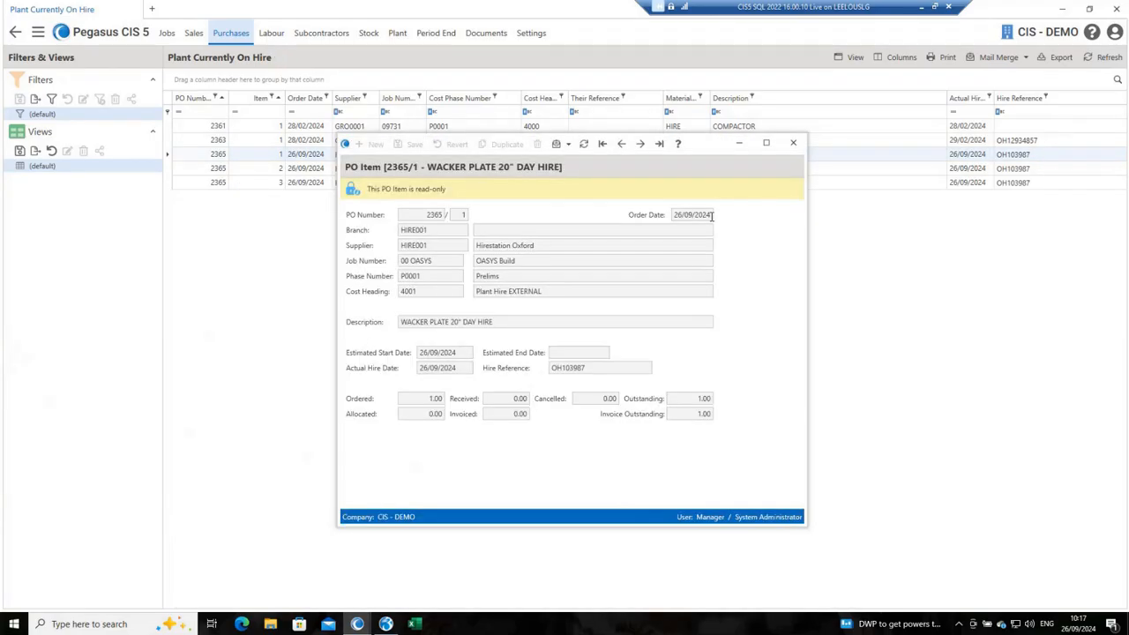
left_click(793, 143)
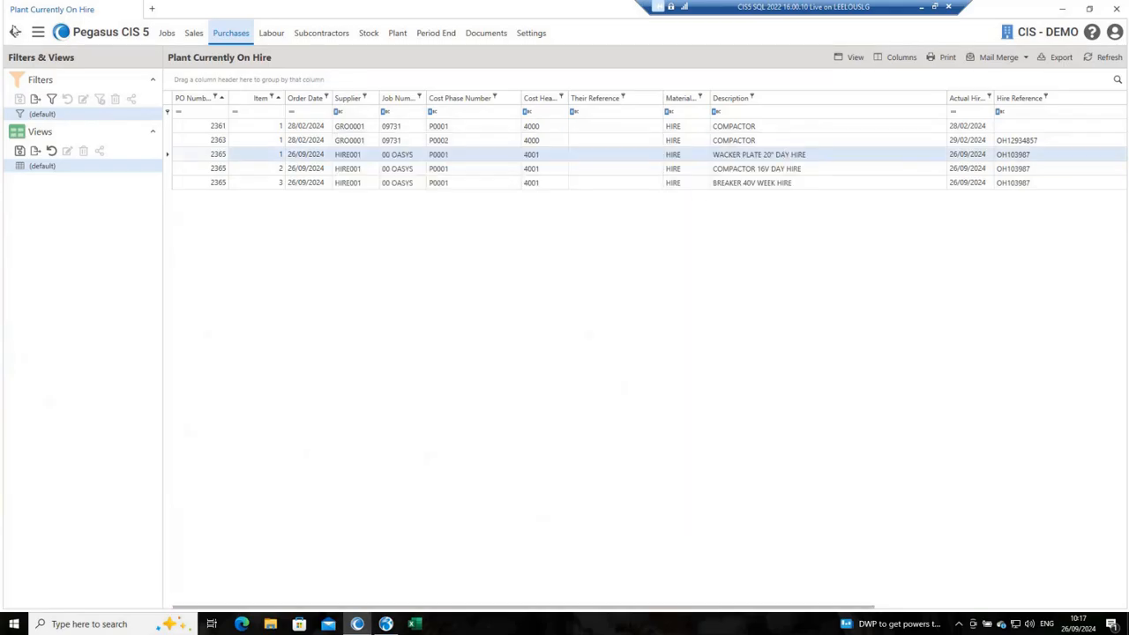
Step: Check the Plant Received But Not Invoiced enquiry and view the wacker plate's on-hire record
left_click(15, 32)
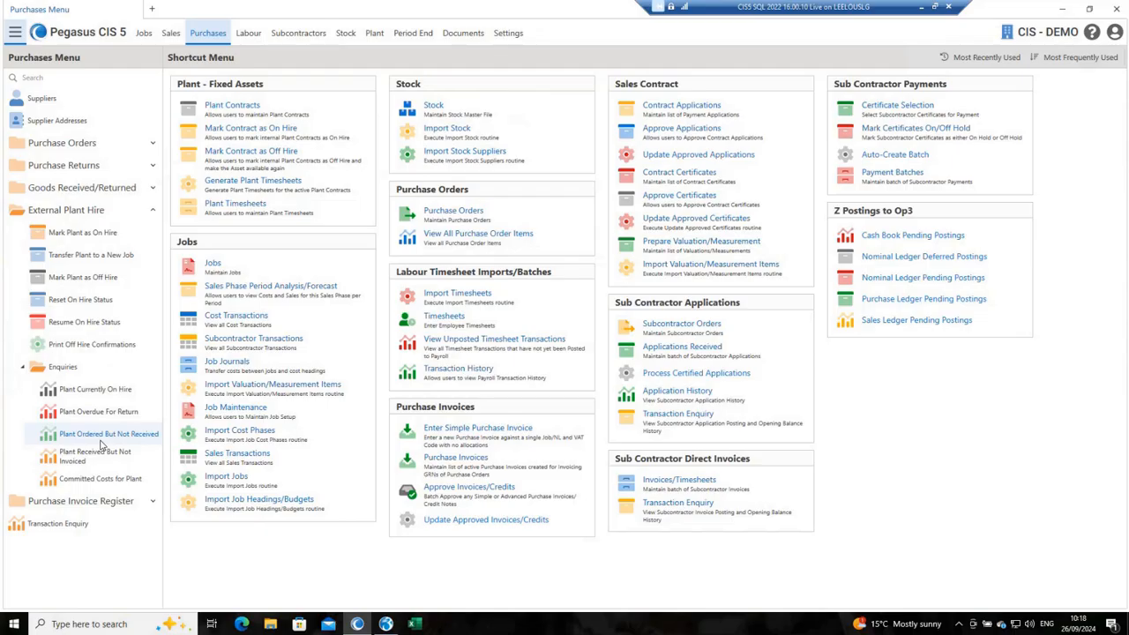
left_click(97, 453)
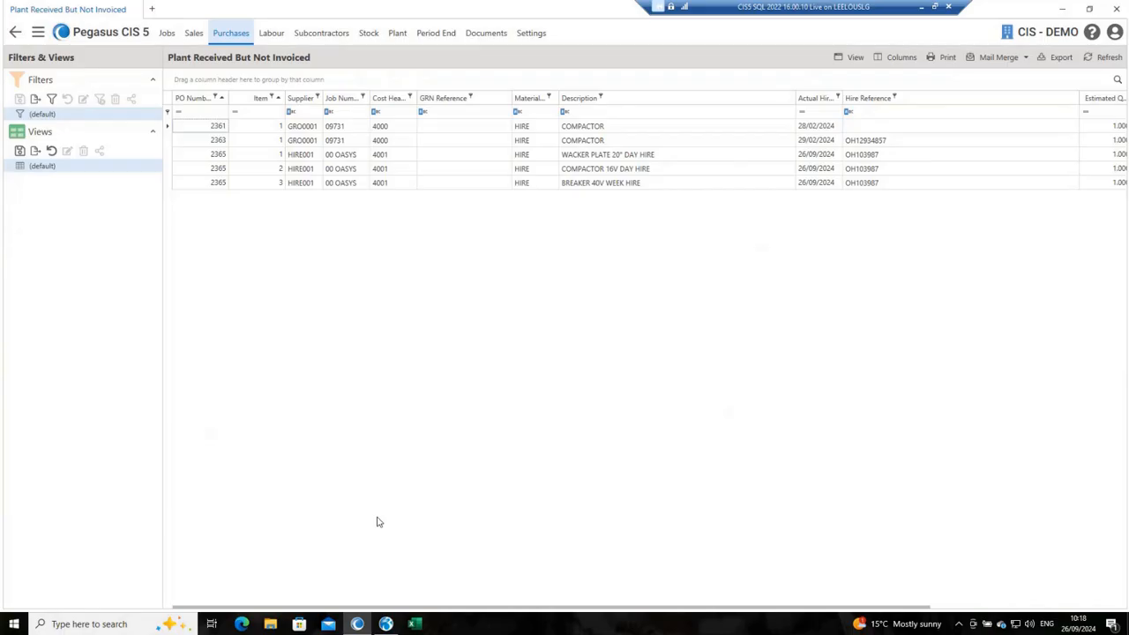
double_click(252, 157)
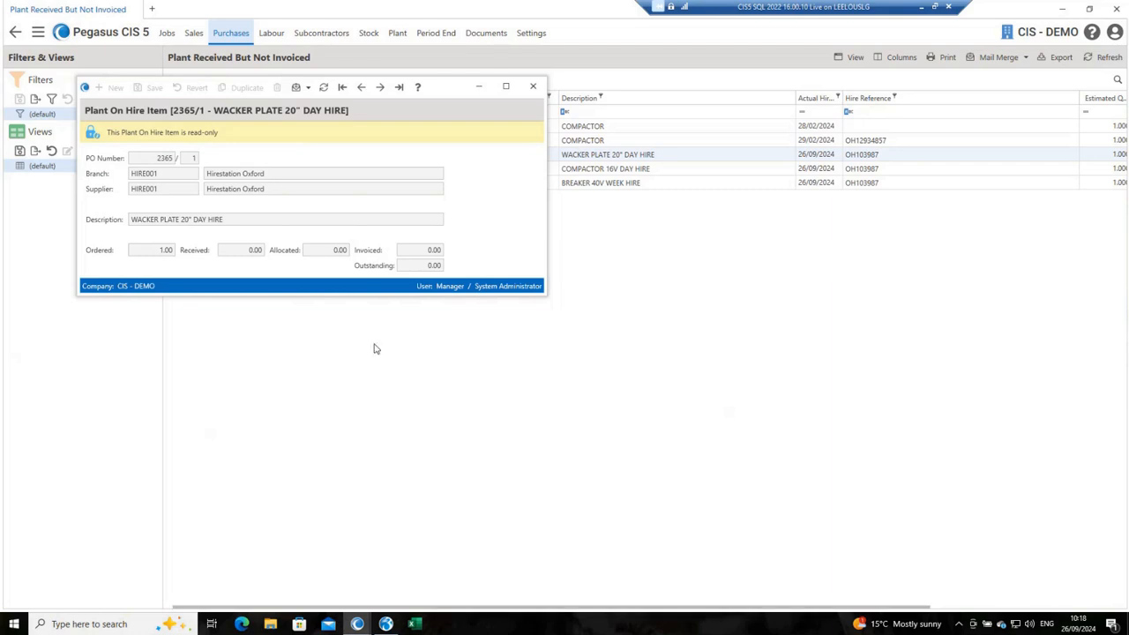
left_click(531, 86)
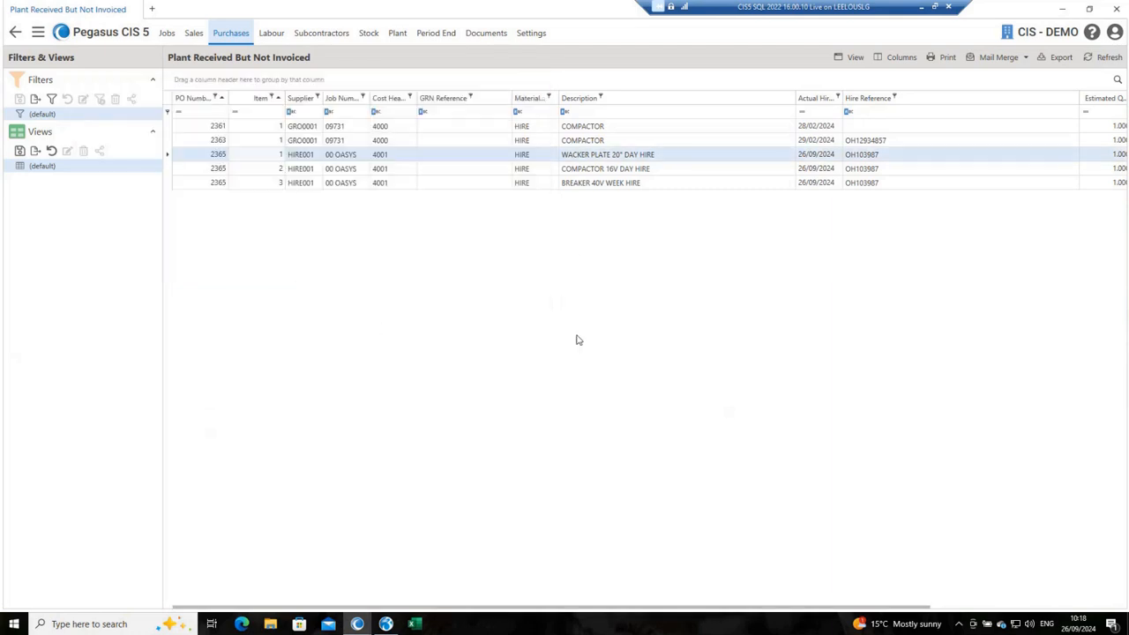
Step: Open the Mark Plant as Off Hire list for external plant hire
left_click(14, 36)
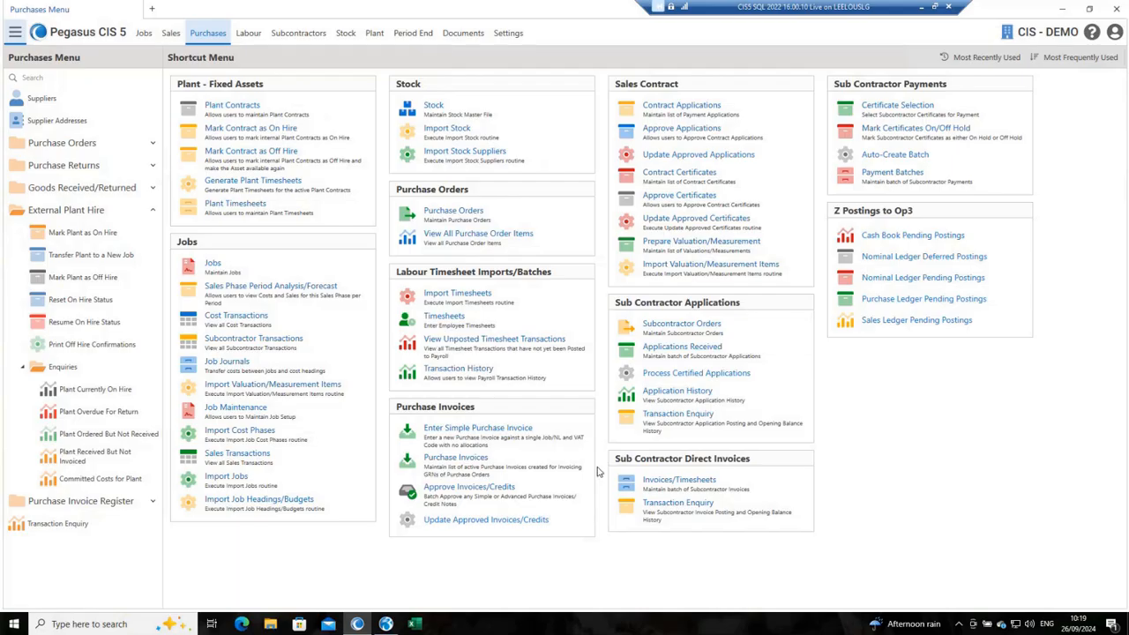
left_click(74, 280)
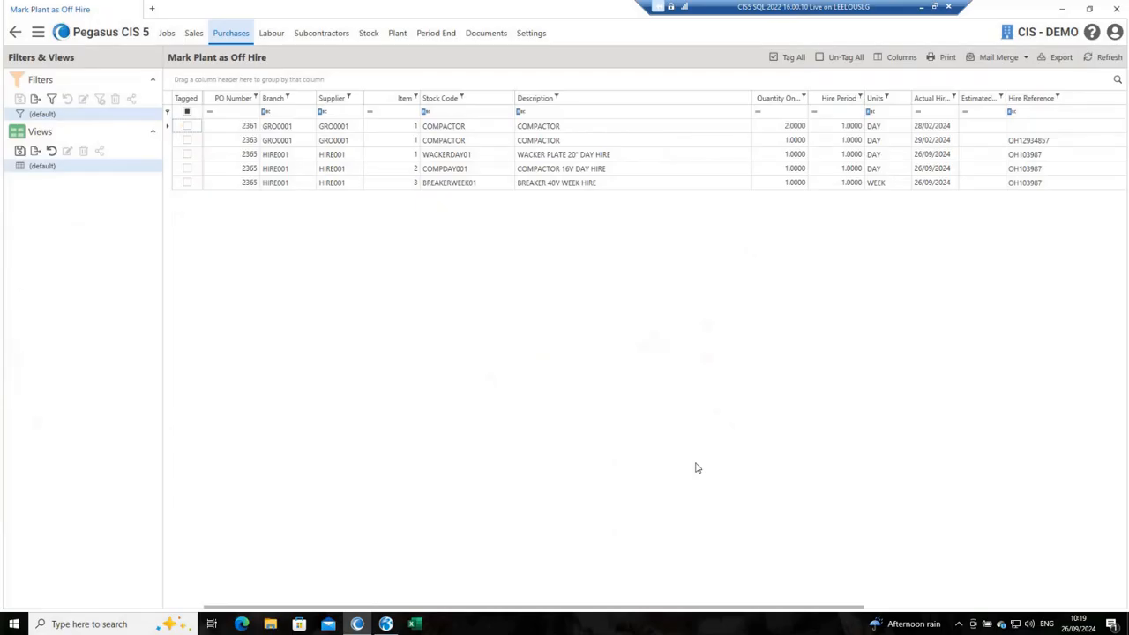
left_click(251, 143)
right_click(249, 143)
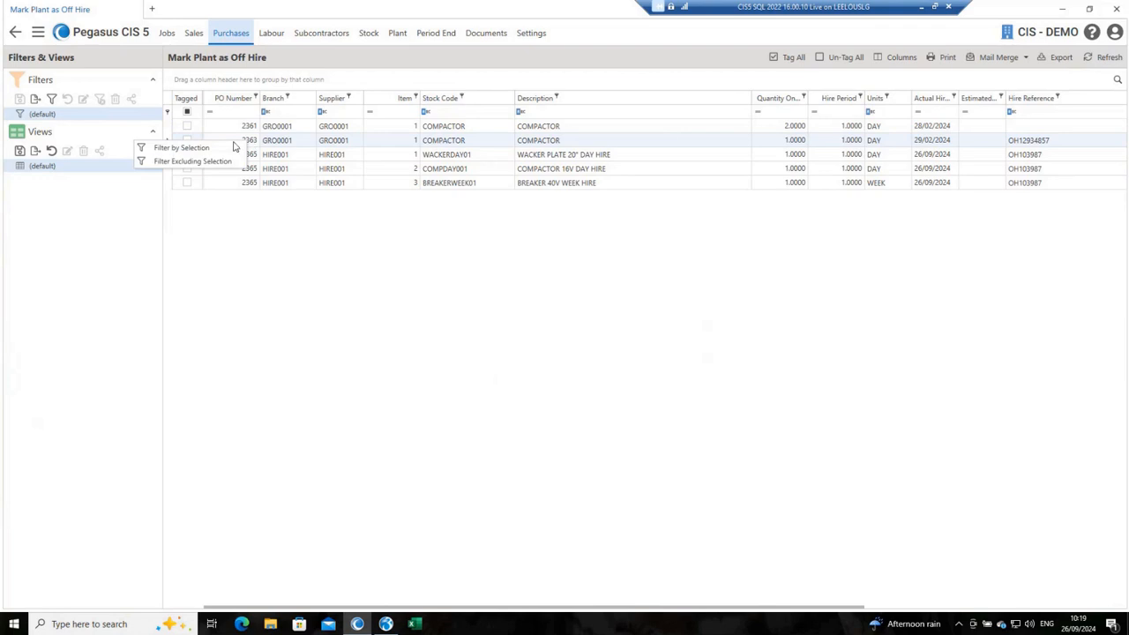
left_click(205, 149)
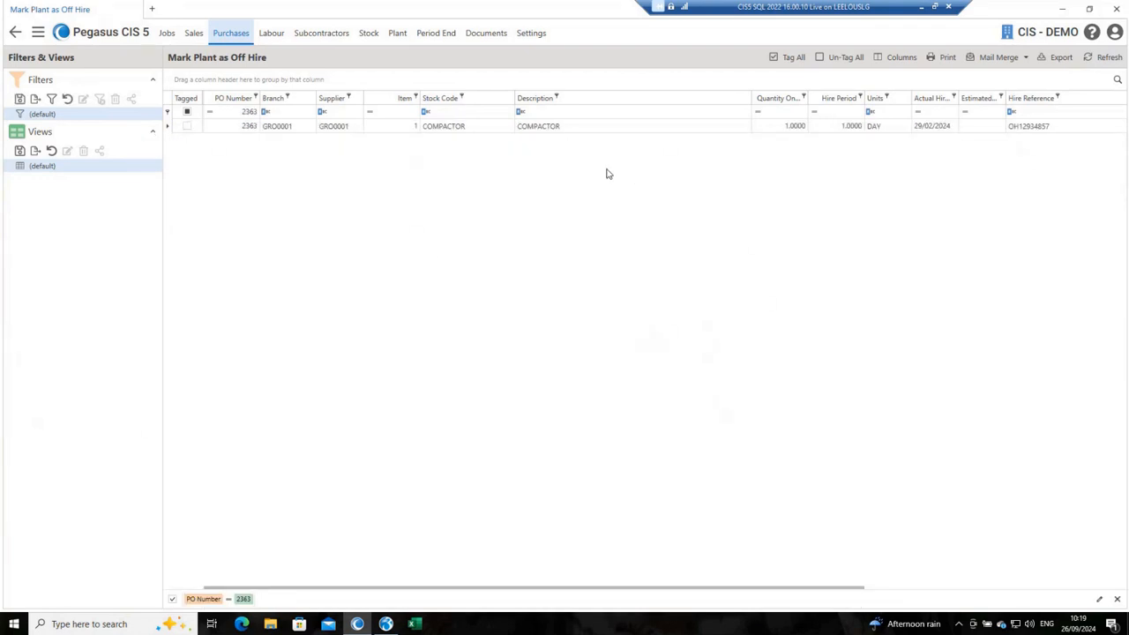
right_click(243, 100)
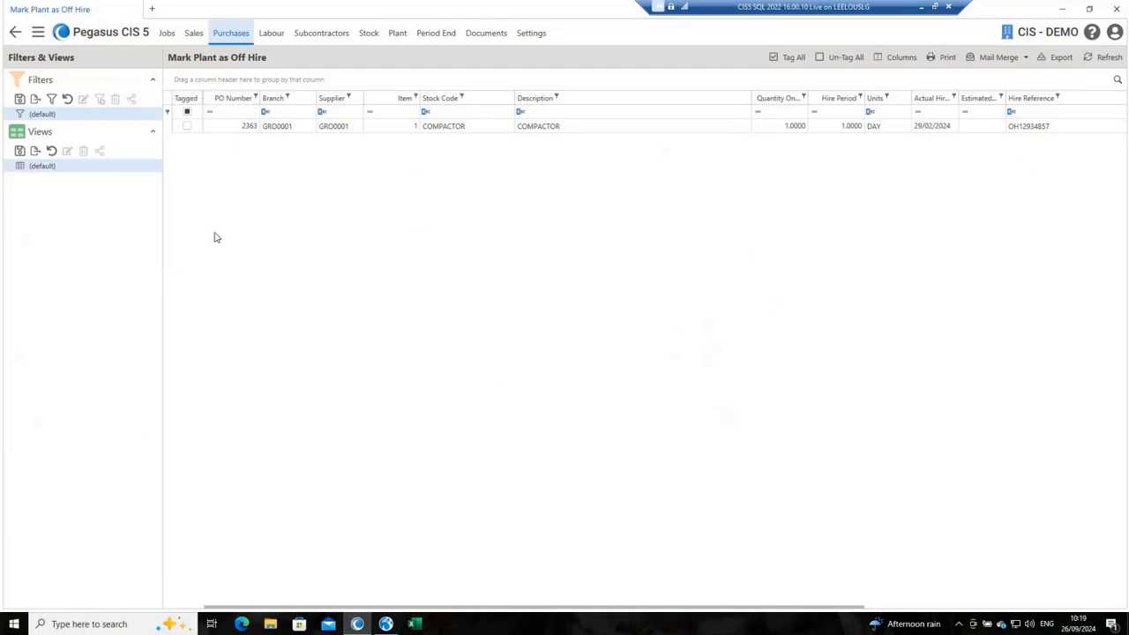
left_click(172, 232)
Step: Filter the off-hire list to the purchase order raised with supplier HIRE001
right_click(245, 159)
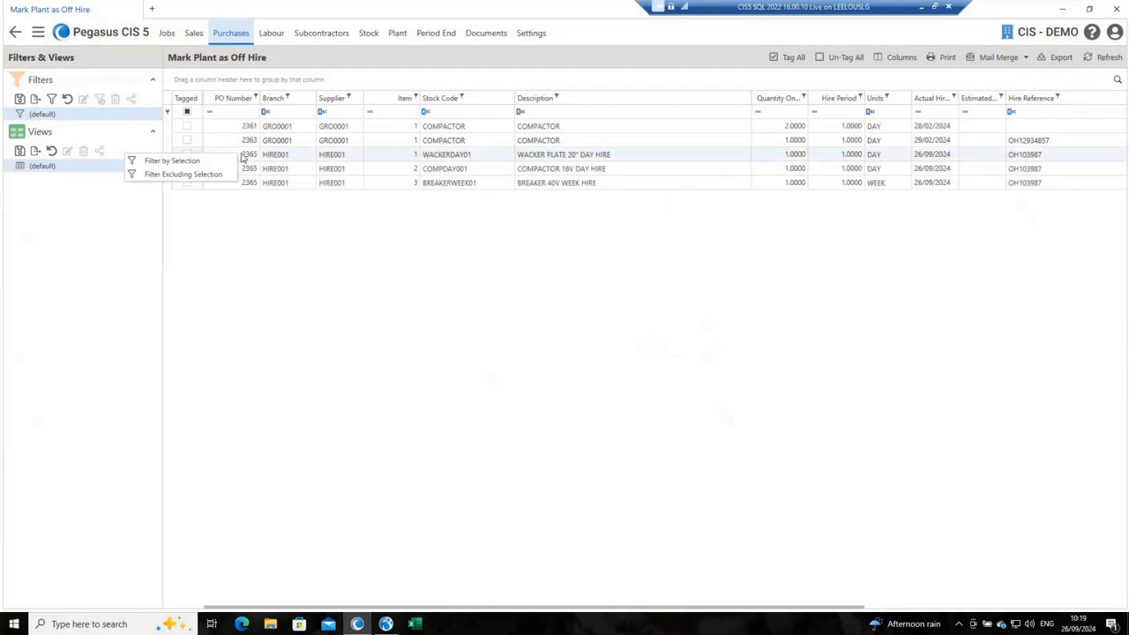
left_click(173, 160)
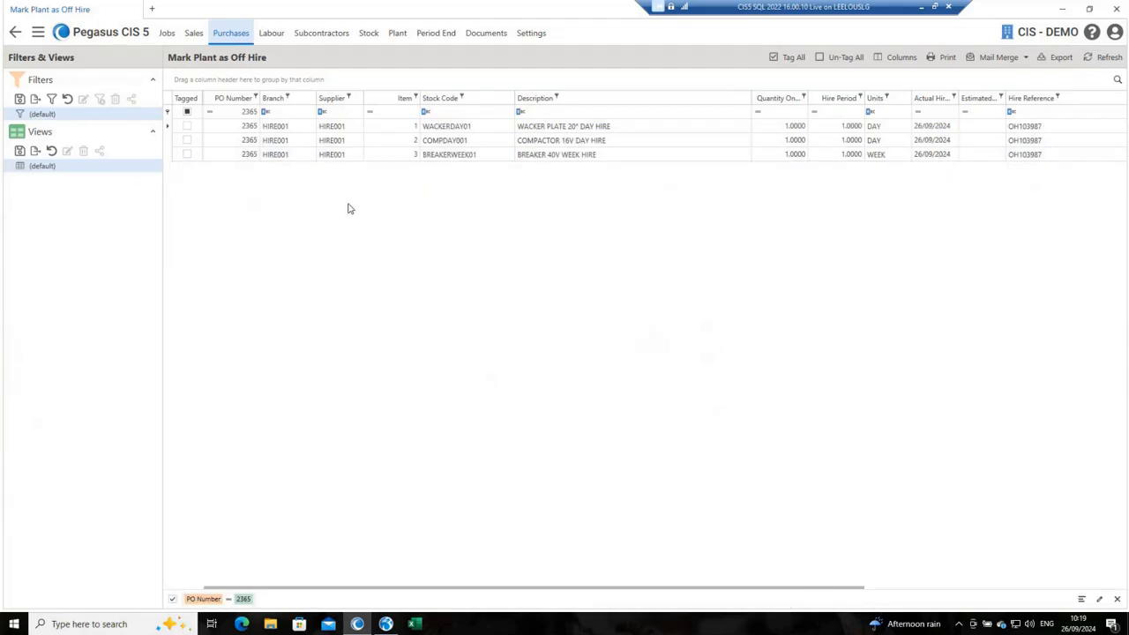
left_click(792, 57)
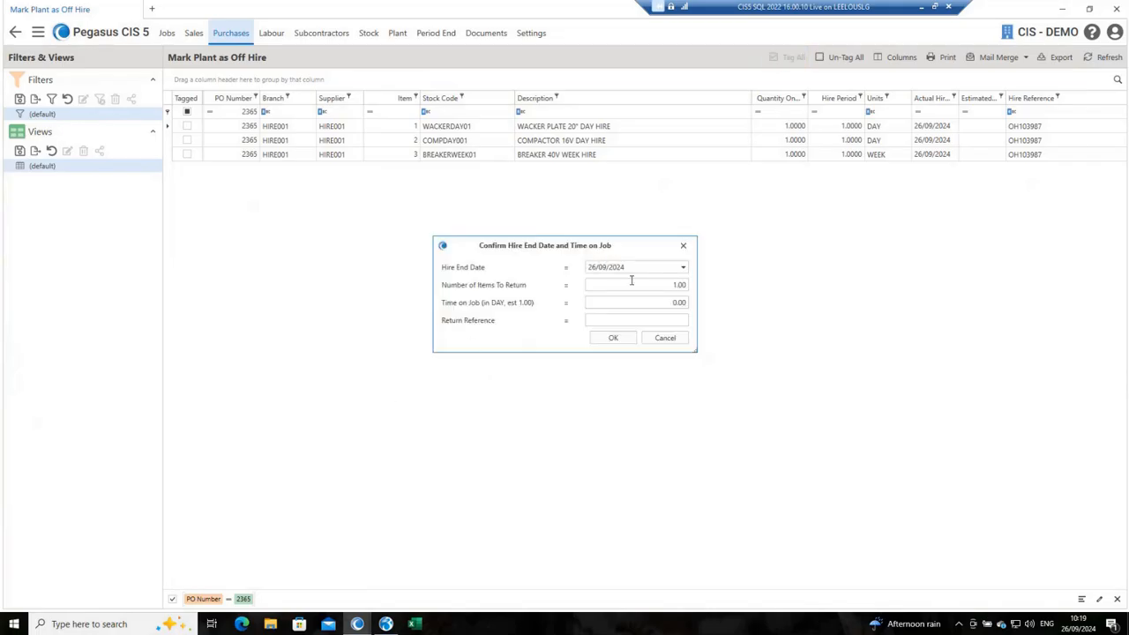
left_click(667, 340)
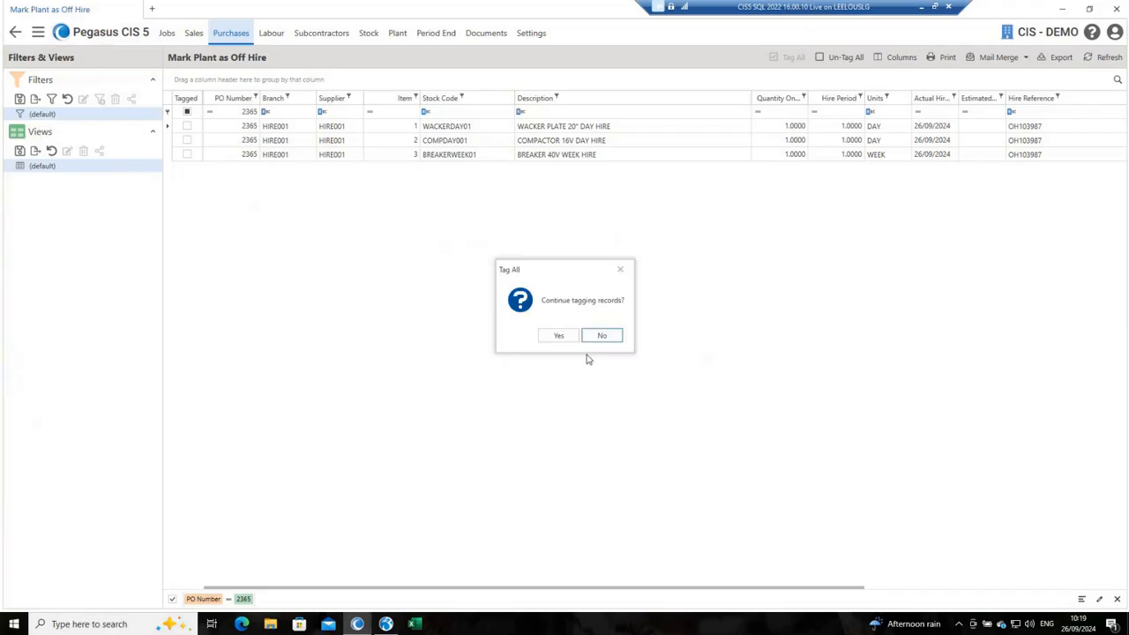
left_click(602, 336)
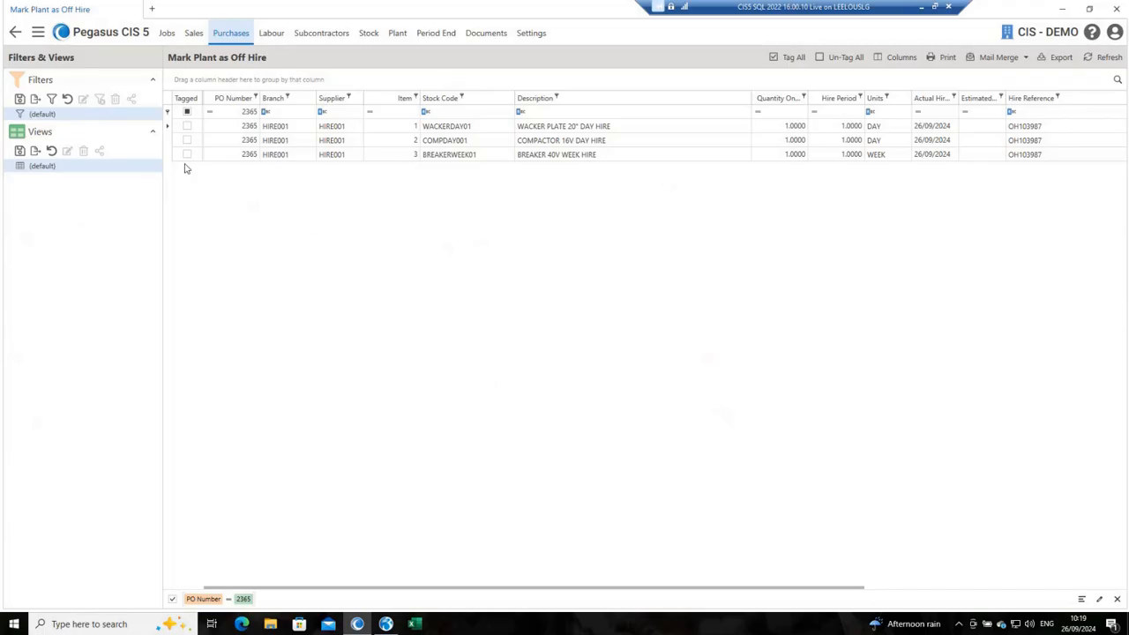
Step: Mark the 20" wacker plate day hire as off hire on 27/09/2024 with 1 day on the job and return reference OFFH
left_click(187, 126)
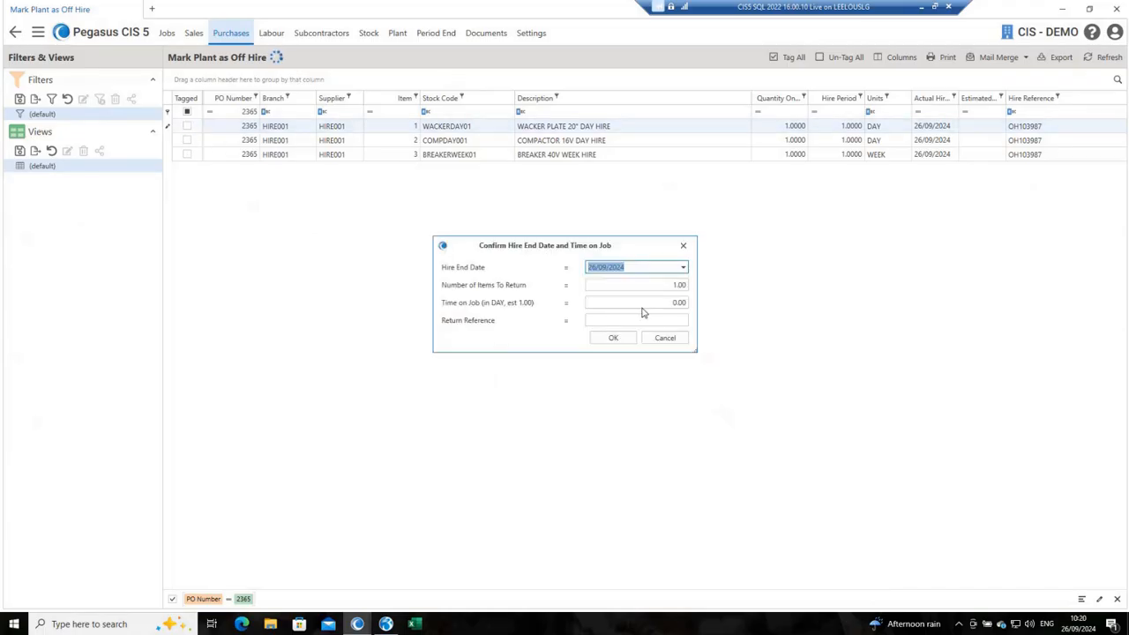
type("27")
key("Tab")
key("Tab")
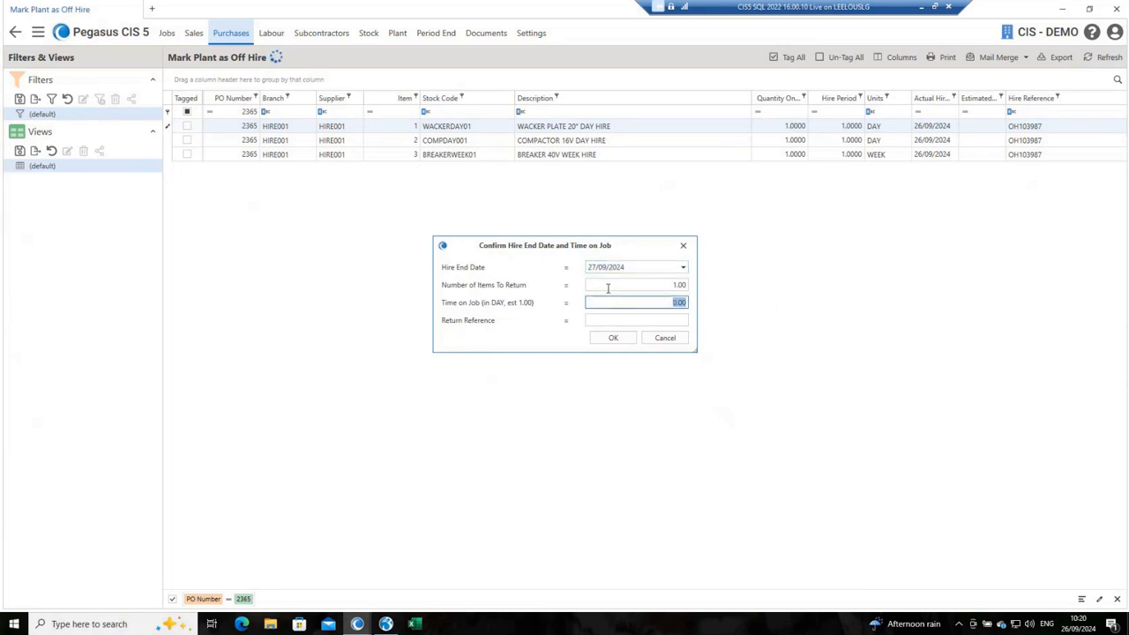
type("1")
key("Tab")
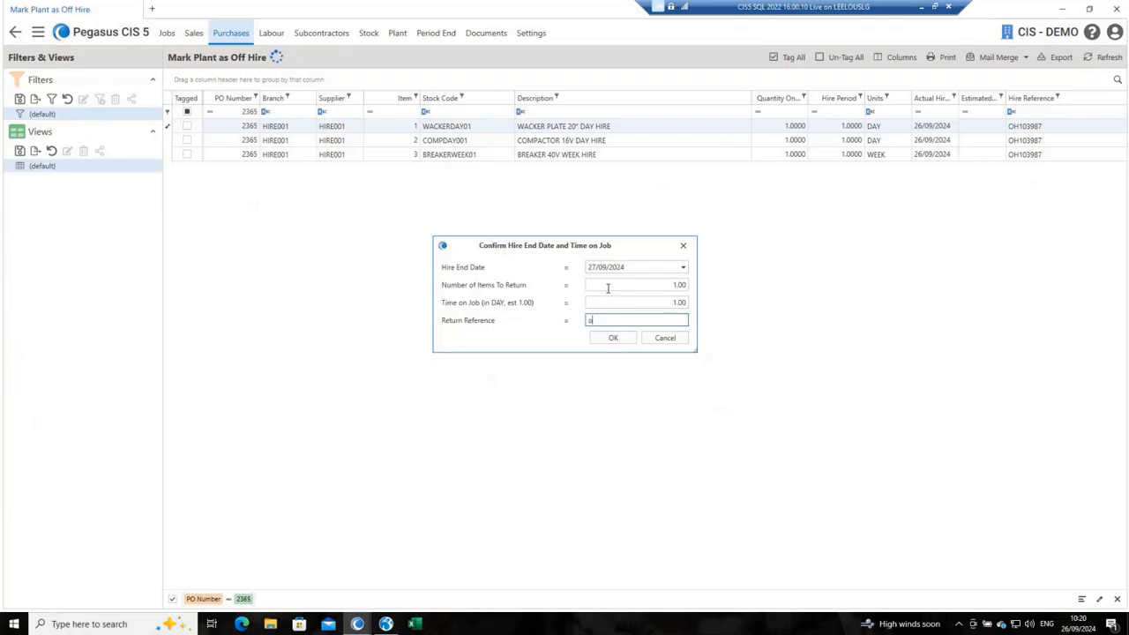
key("Caps_Lock")
key("Tab")
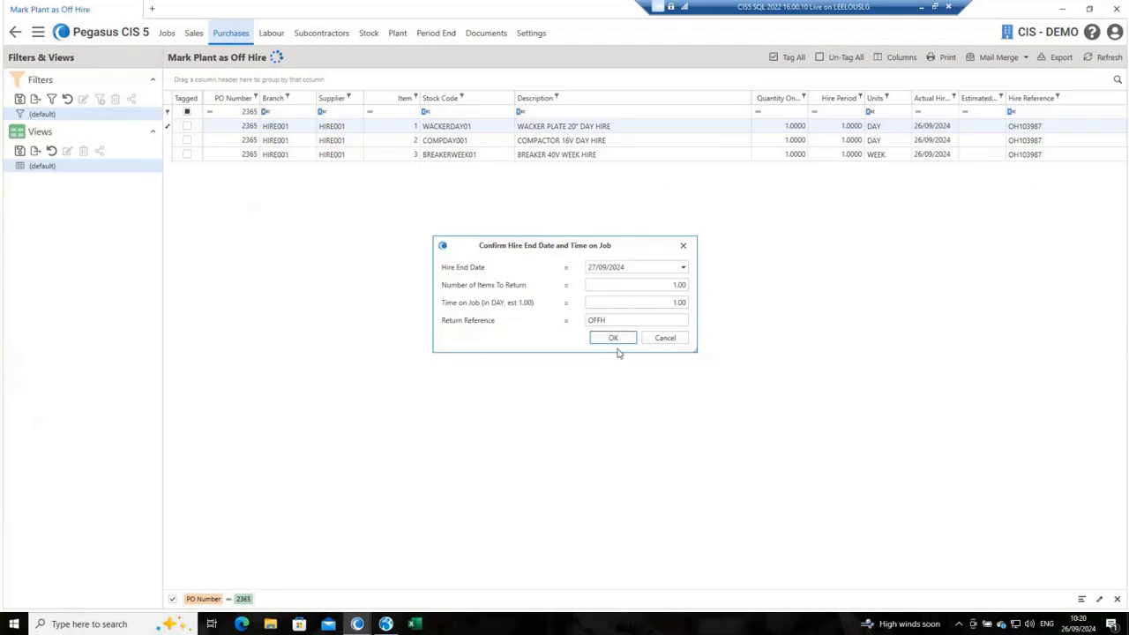
left_click(613, 339)
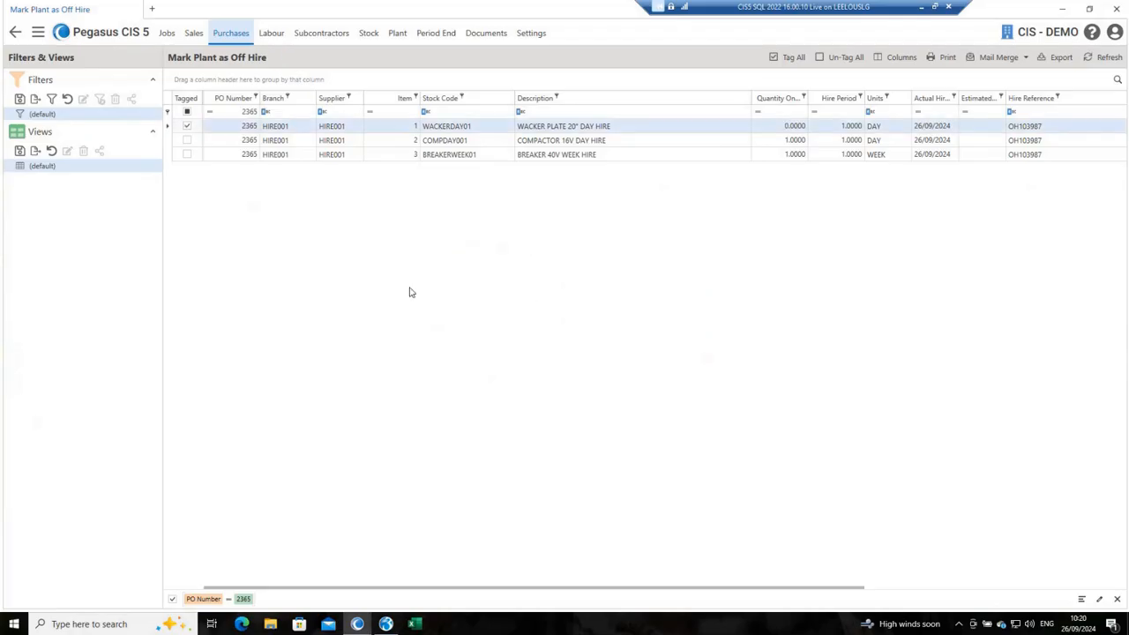
Step: Mark the 16V compactor day hire as off hire on 27/09/2024 with 1 day on the job and return reference OFFH
left_click(187, 140)
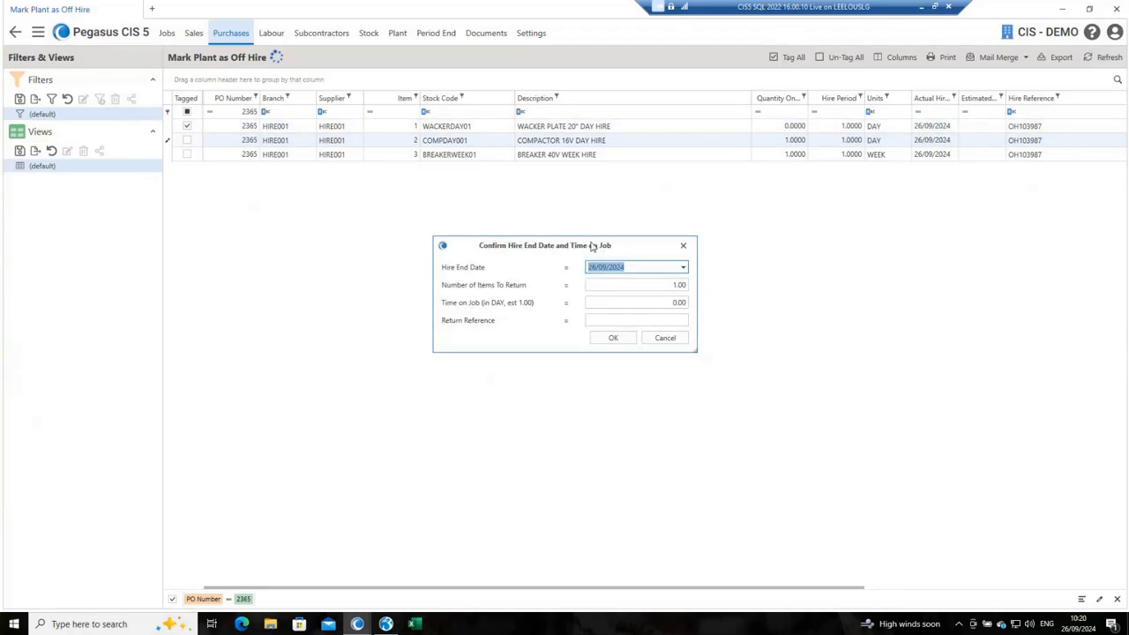
type("27/09/2024")
key("Tab")
key("Tab")
type("1")
key("Tab")
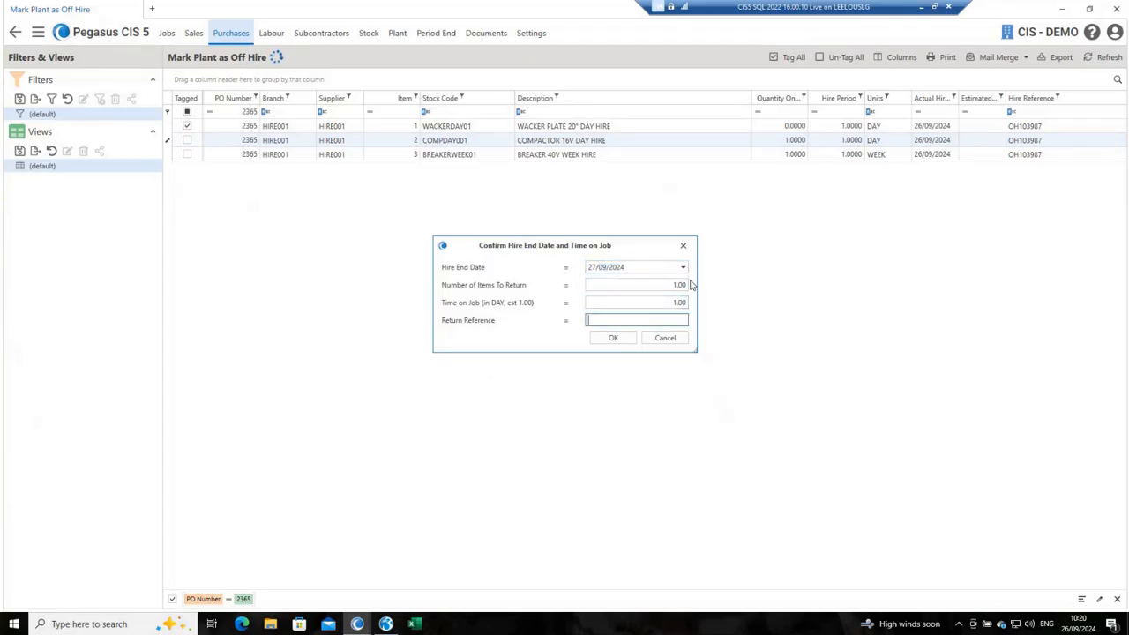
type("OFF")
key("Tab")
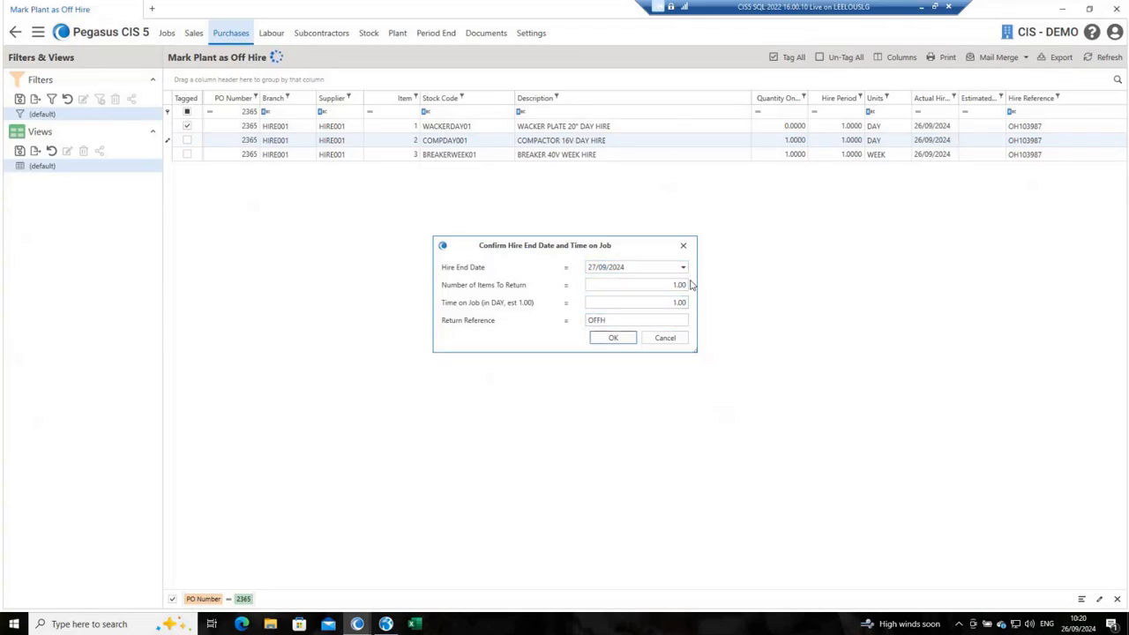
key("Return")
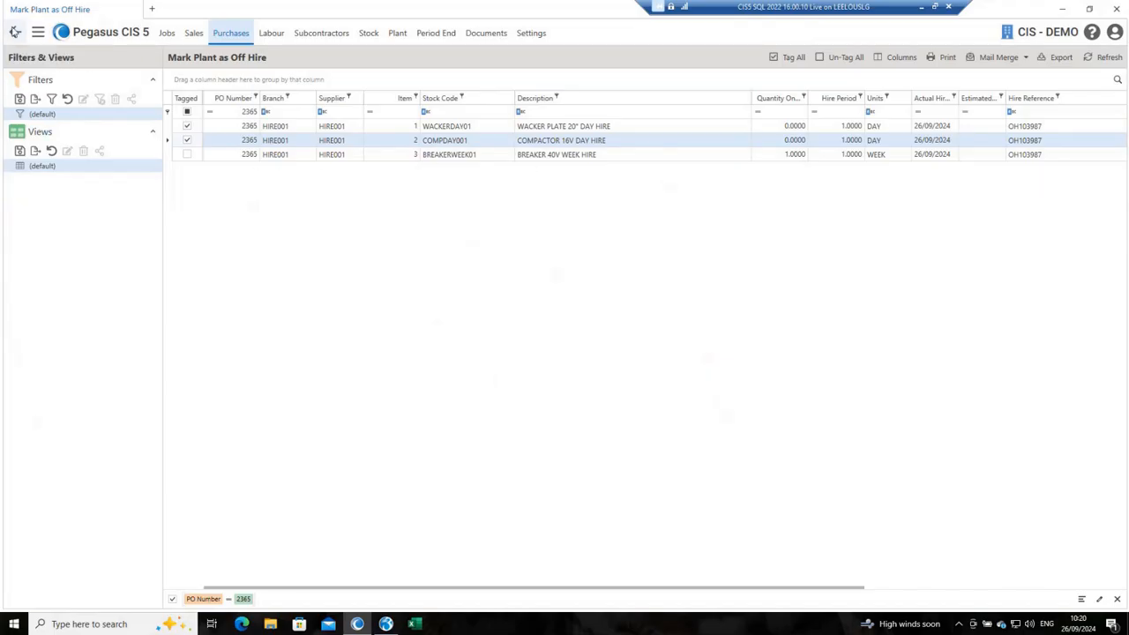
Step: Create and save a new purchase invoice for Hirestation Oxford (HIRE001) with supplier reference HIRE, taking no follow-up action
left_click(15, 33)
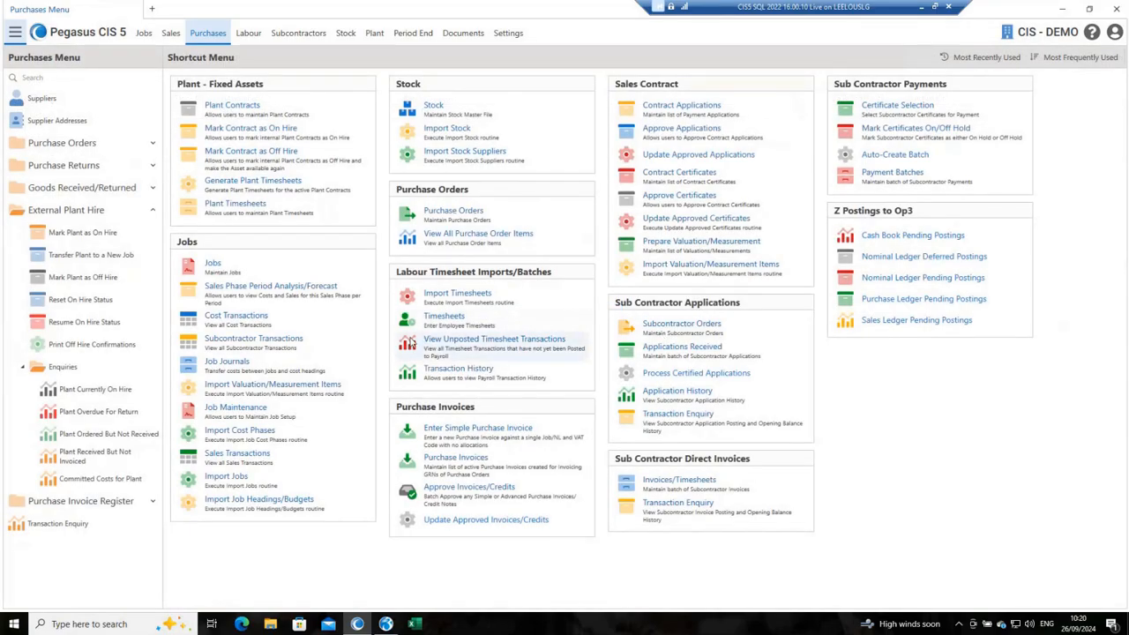
left_click(477, 464)
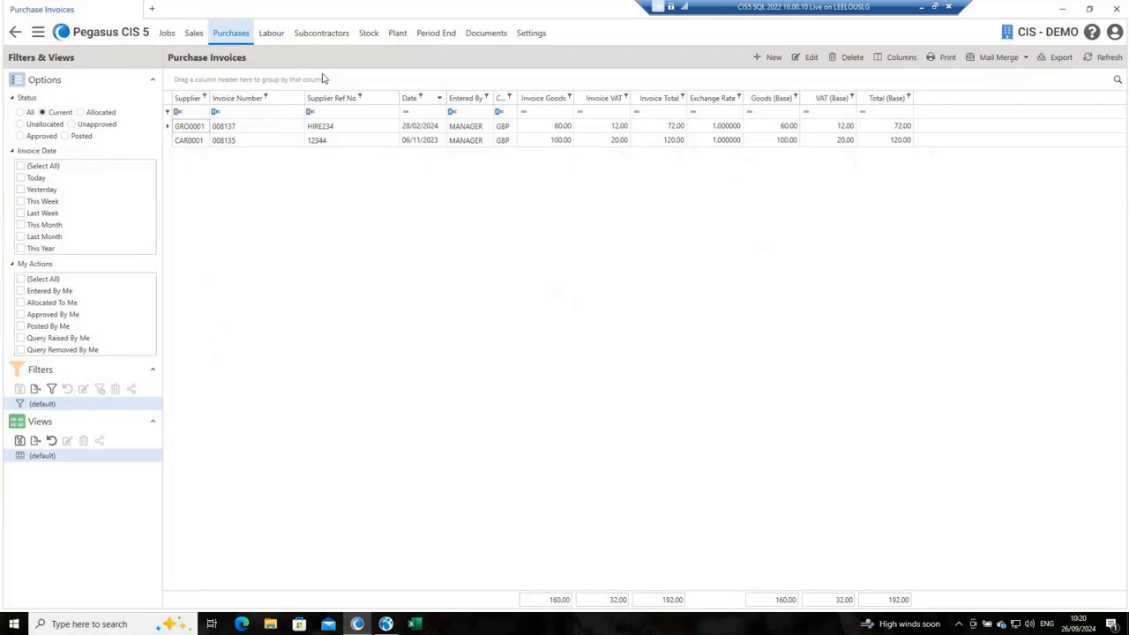
key("ctrl+n")
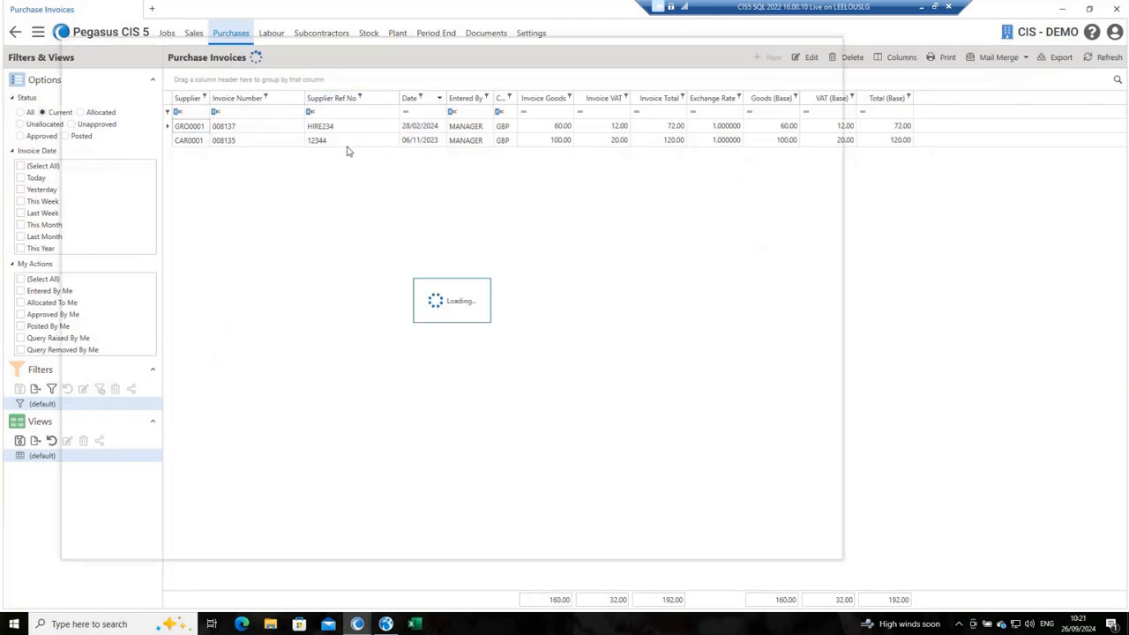
type("HIRE")
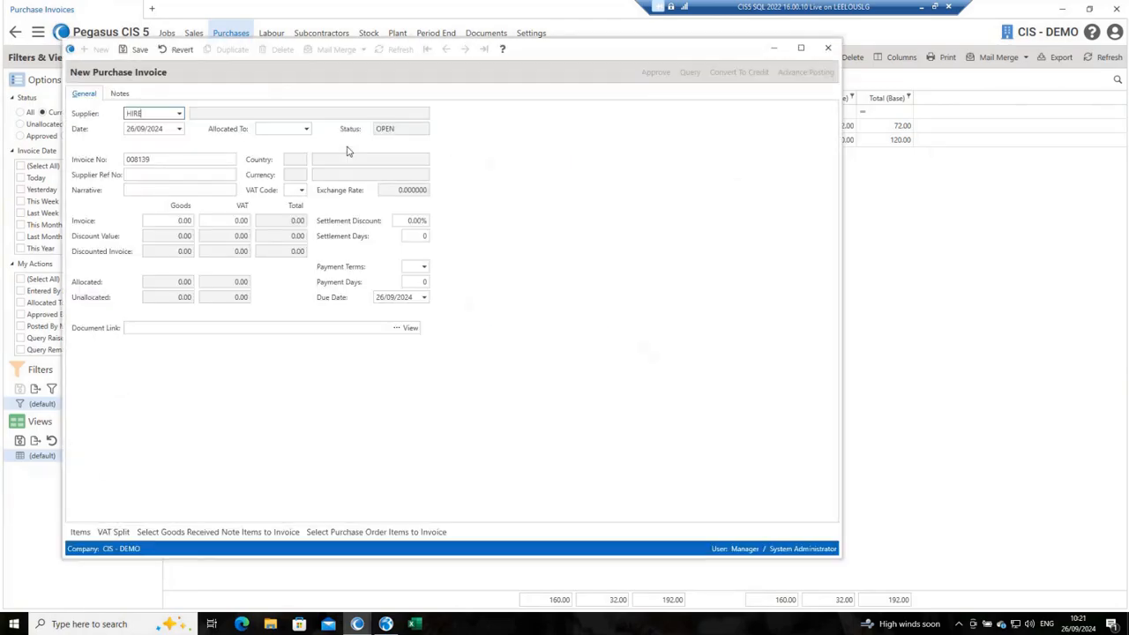
key("Tab")
key("Tab")
key("Tab")
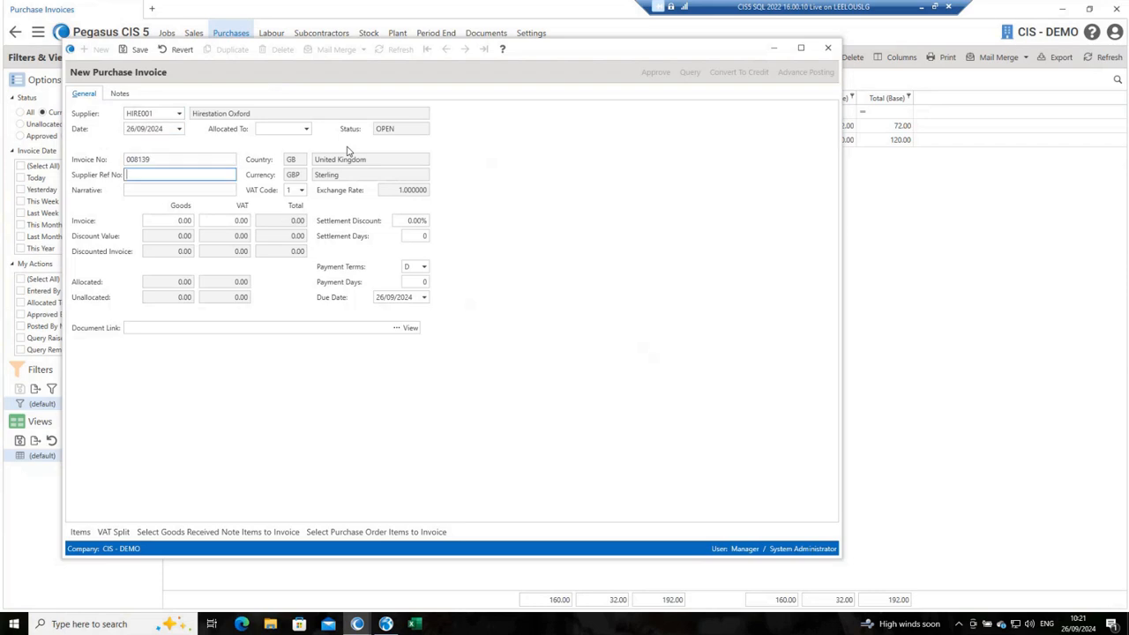
type("HIRE")
key("Tab")
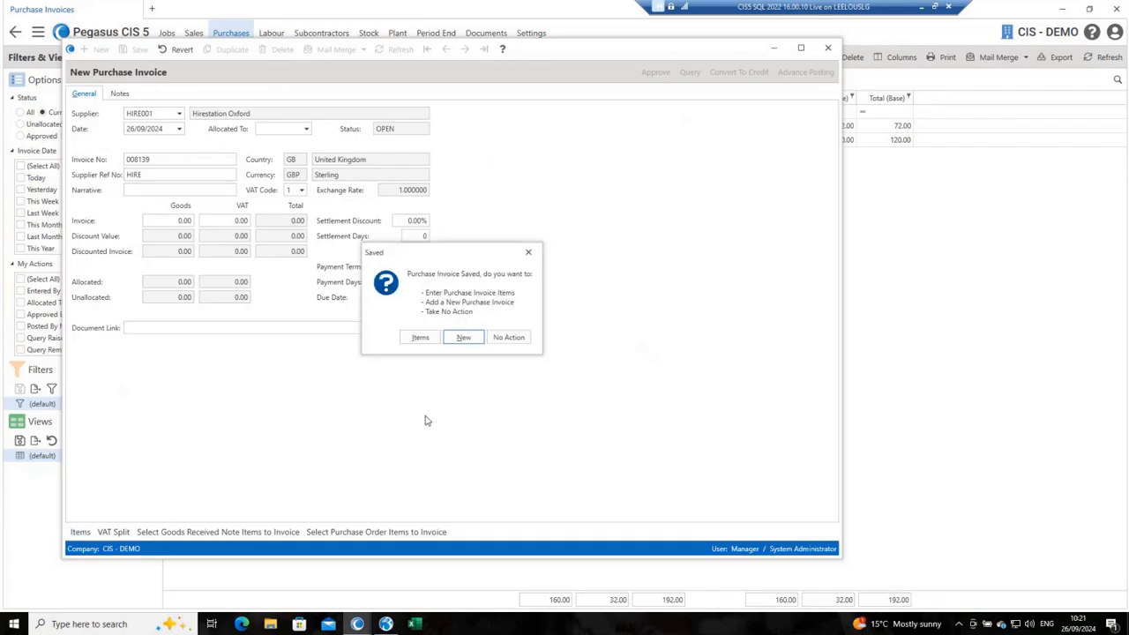
left_click(508, 338)
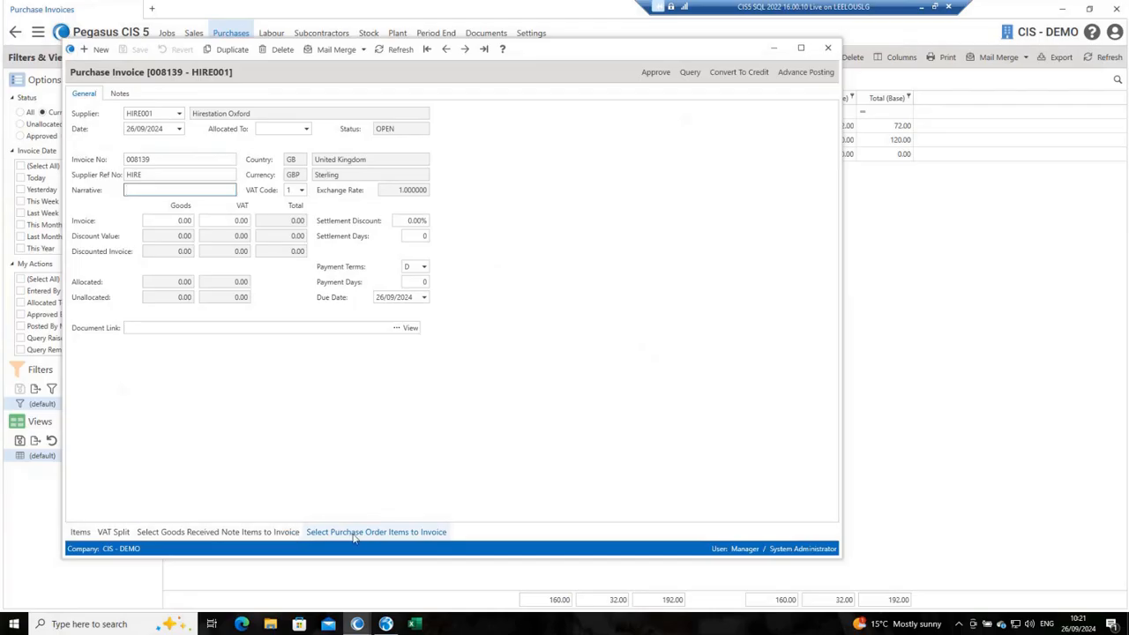
Step: Add the wacker plate and compactor day hires to the invoice from the goods received note items
left_click(248, 534)
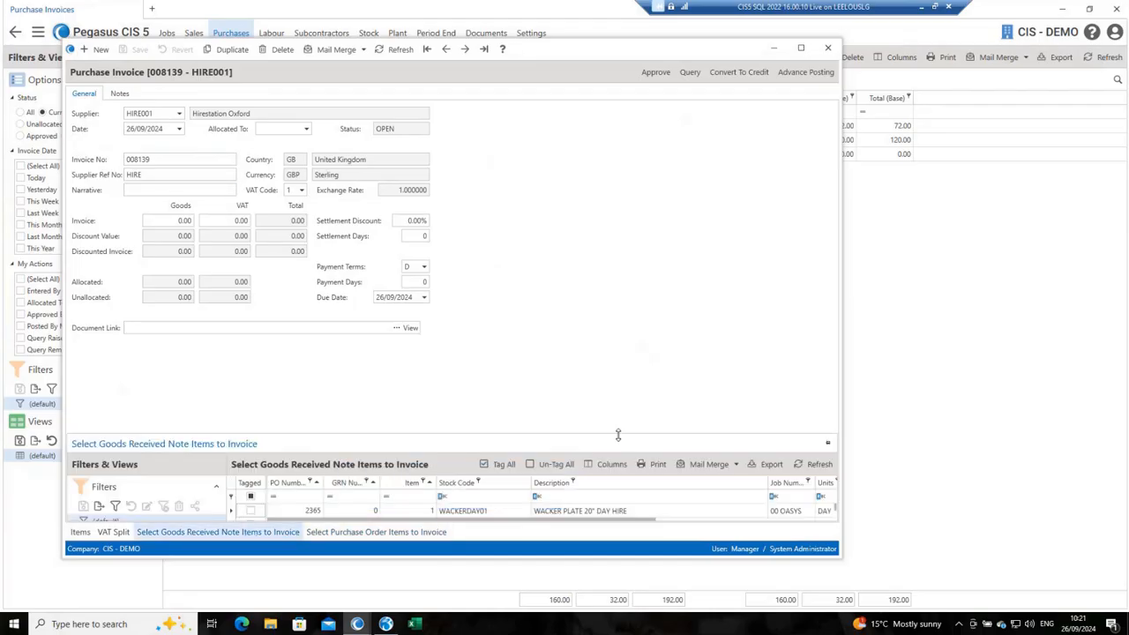
left_click_drag(576, 435, 579, 328)
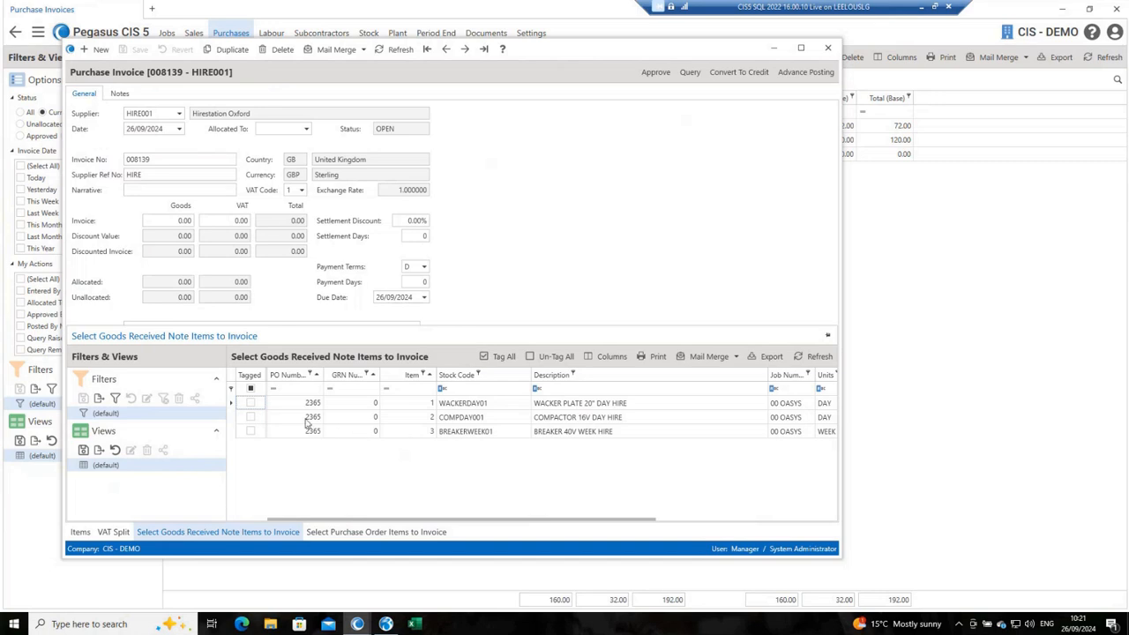
left_click(251, 417)
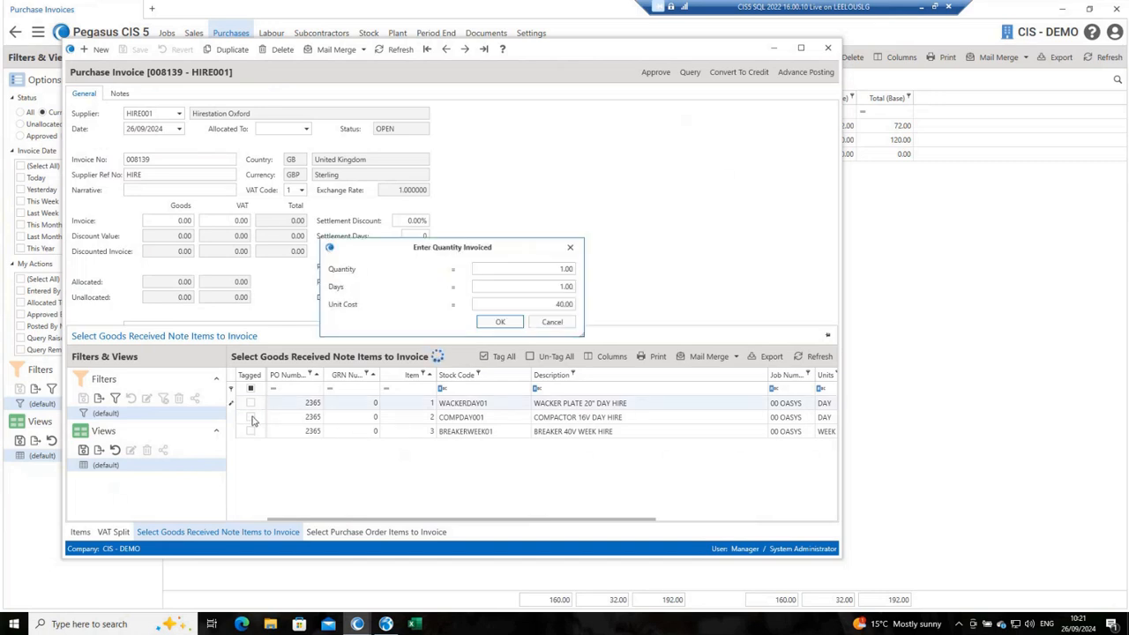
left_click(551, 321)
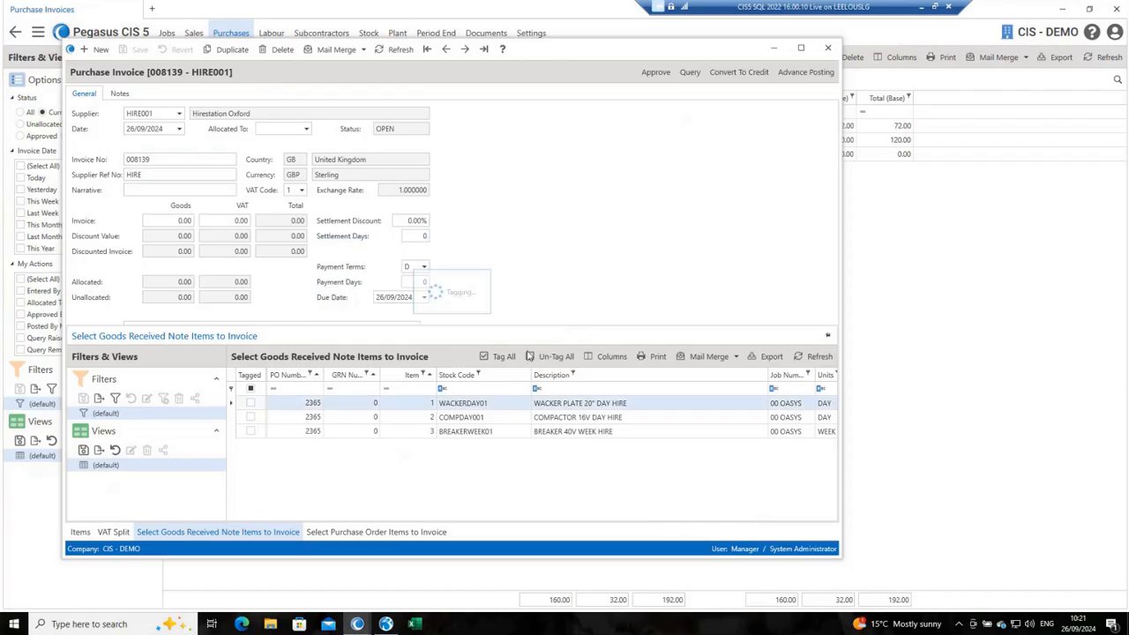
left_click(502, 358)
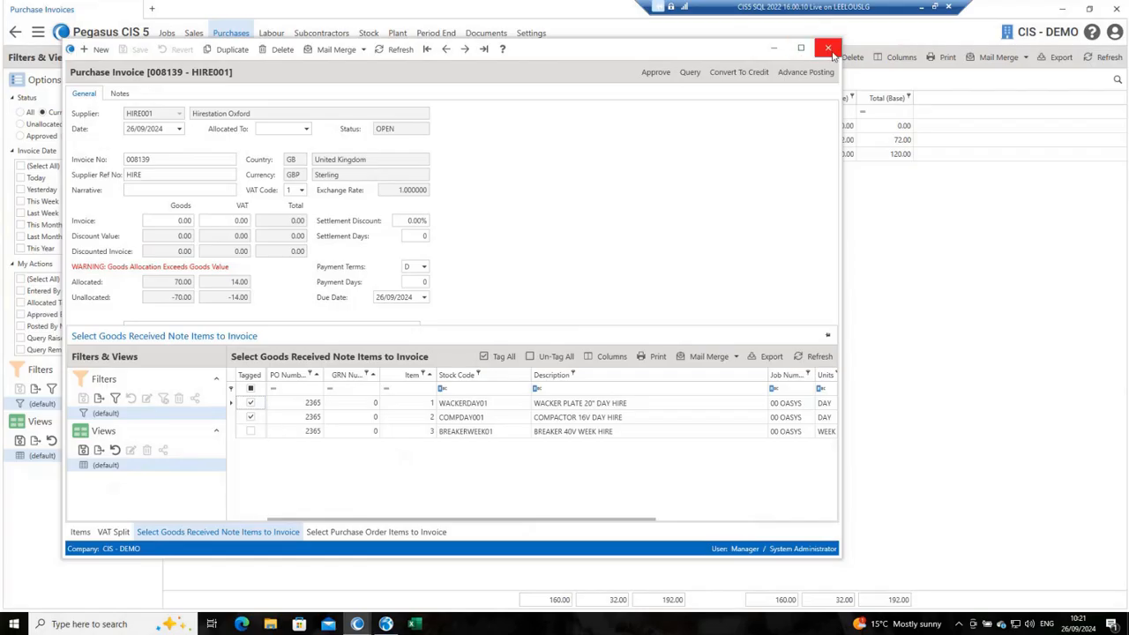
Step: Add the 40V breaker week hire to the invoice with quantity 1 and 0.2 weeks, and close the invoice
left_click(250, 431)
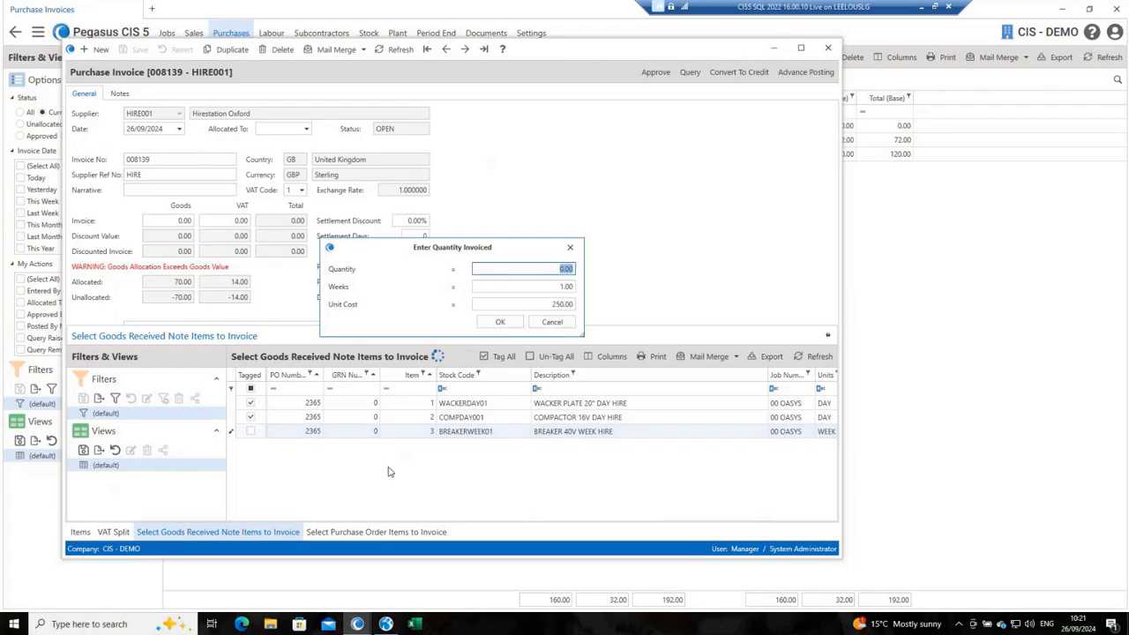
type("1")
key("Tab")
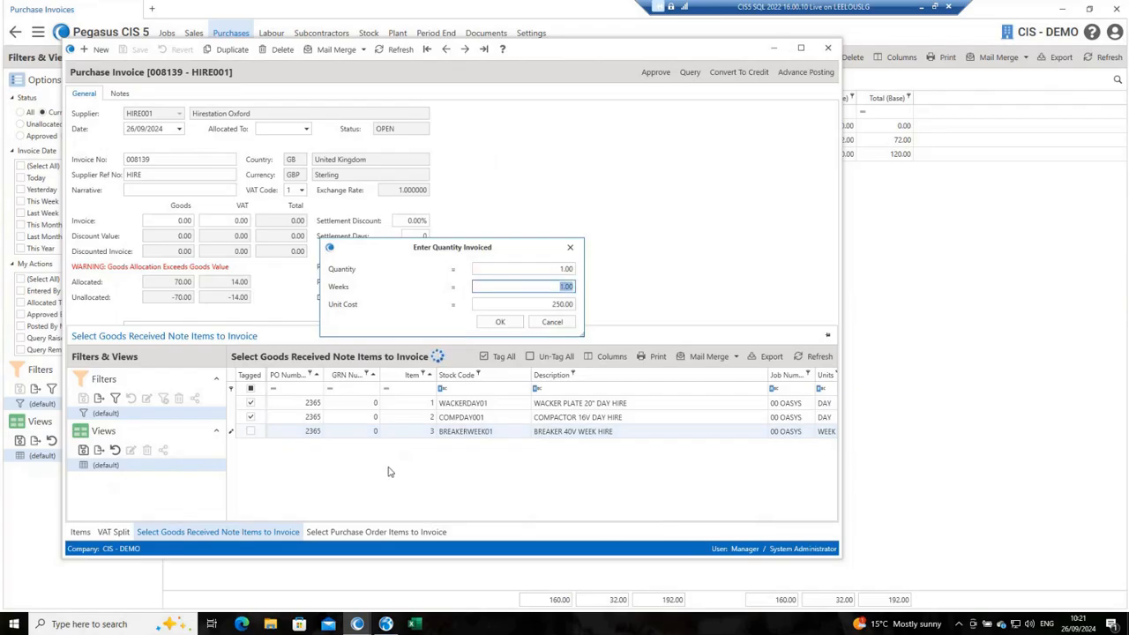
type("0.2")
key("Tab")
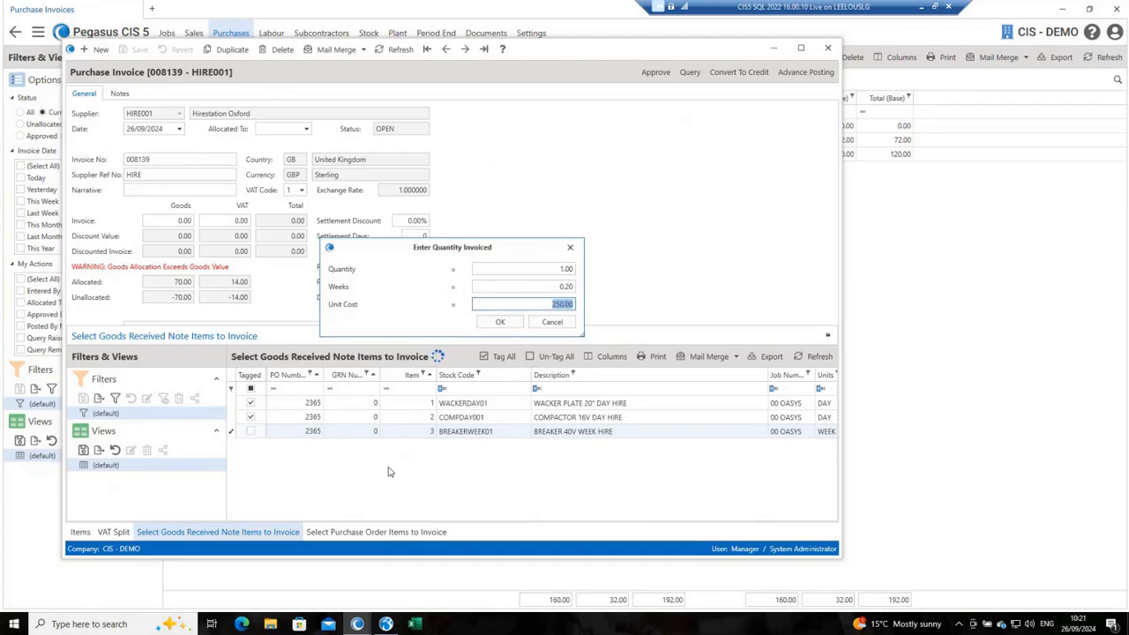
left_click(499, 322)
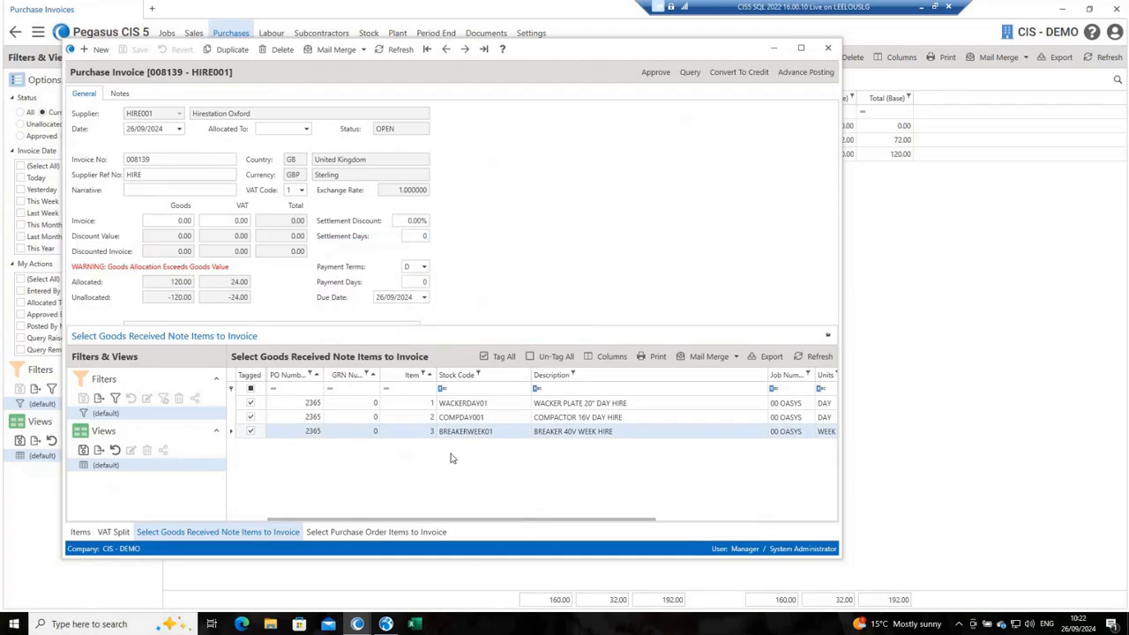
left_click(829, 49)
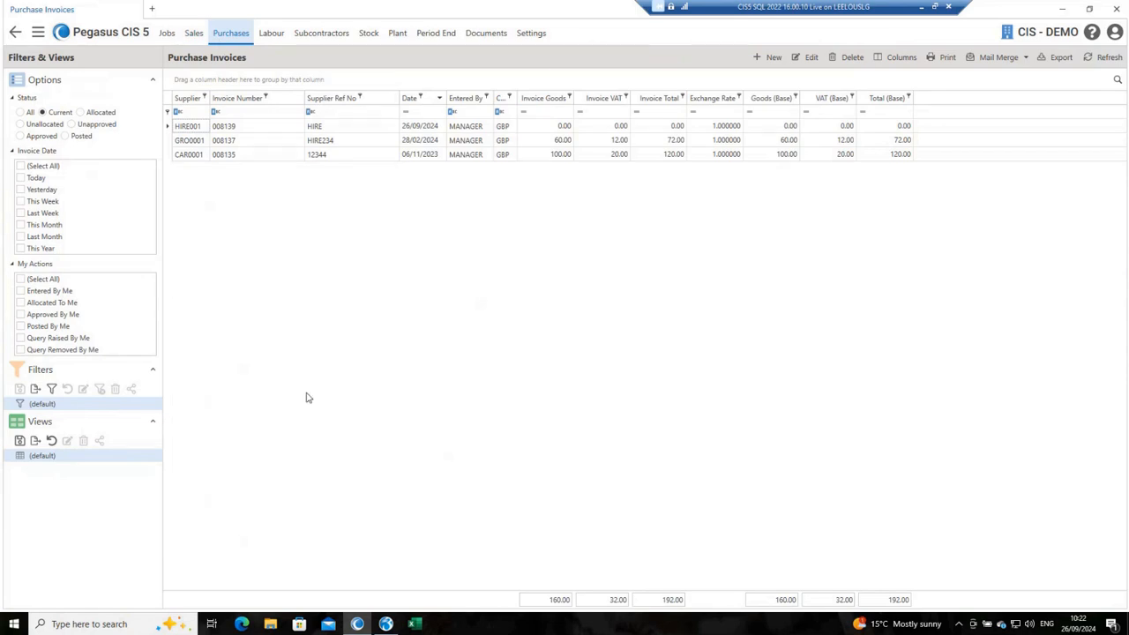
Step: Preview the external plant off-hire confirmation report without branch or order restrictions, and close it
left_click(245, 33)
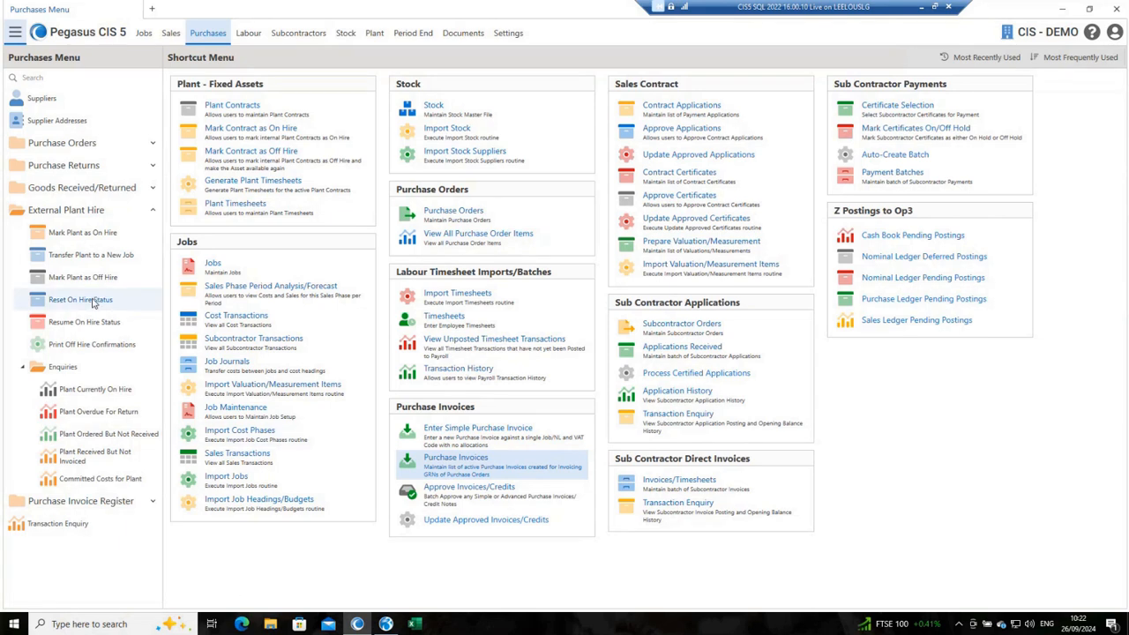
left_click(82, 350)
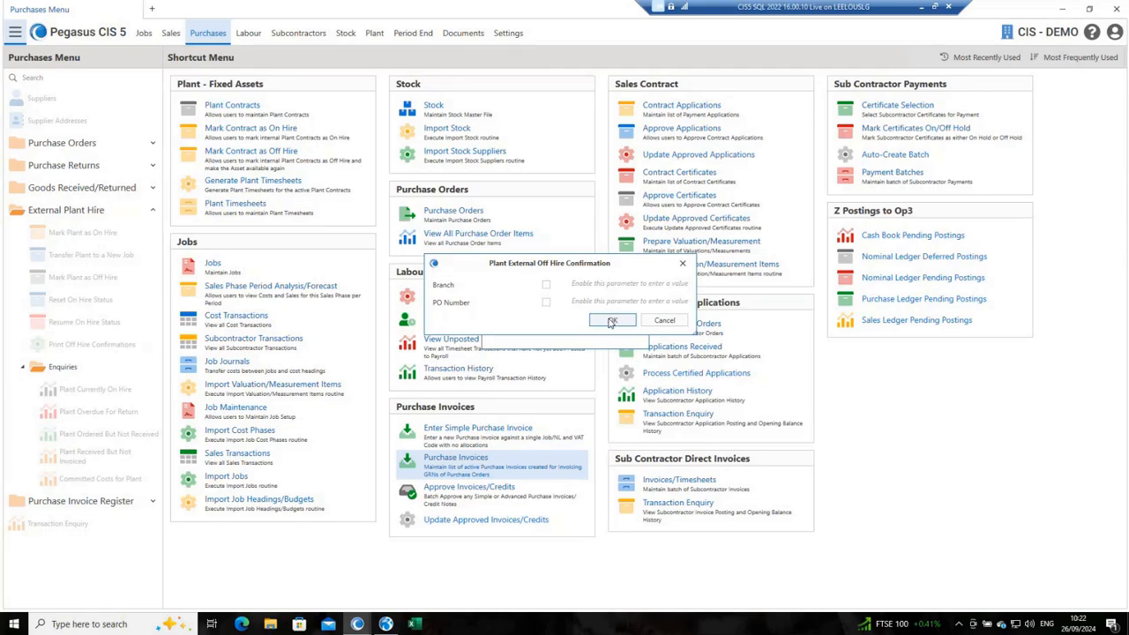
left_click(610, 321)
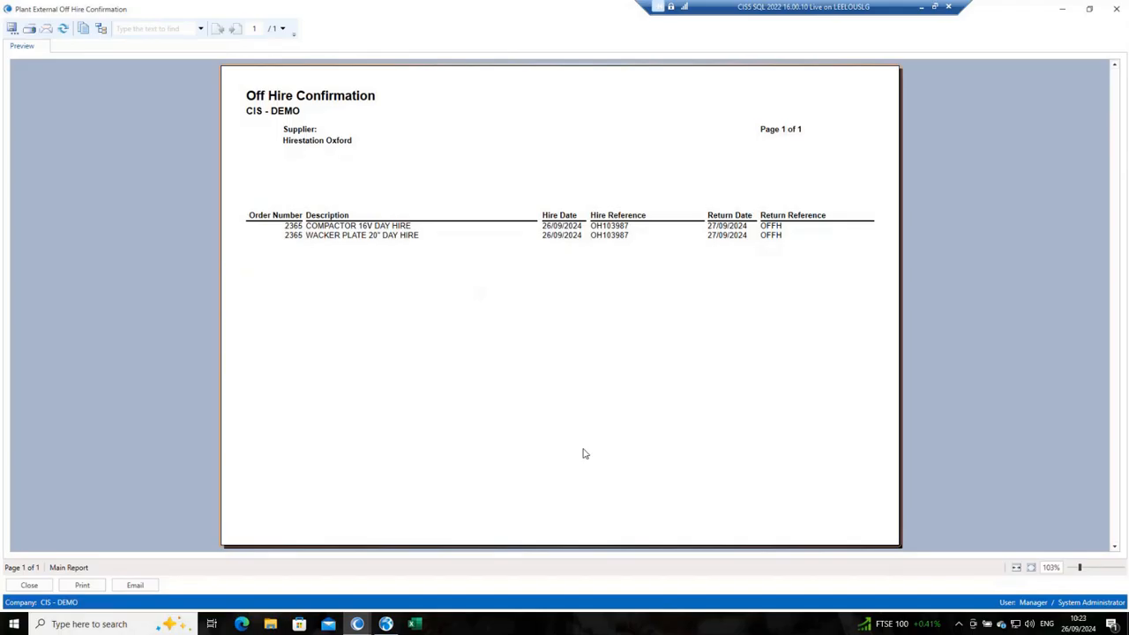
left_click(29, 585)
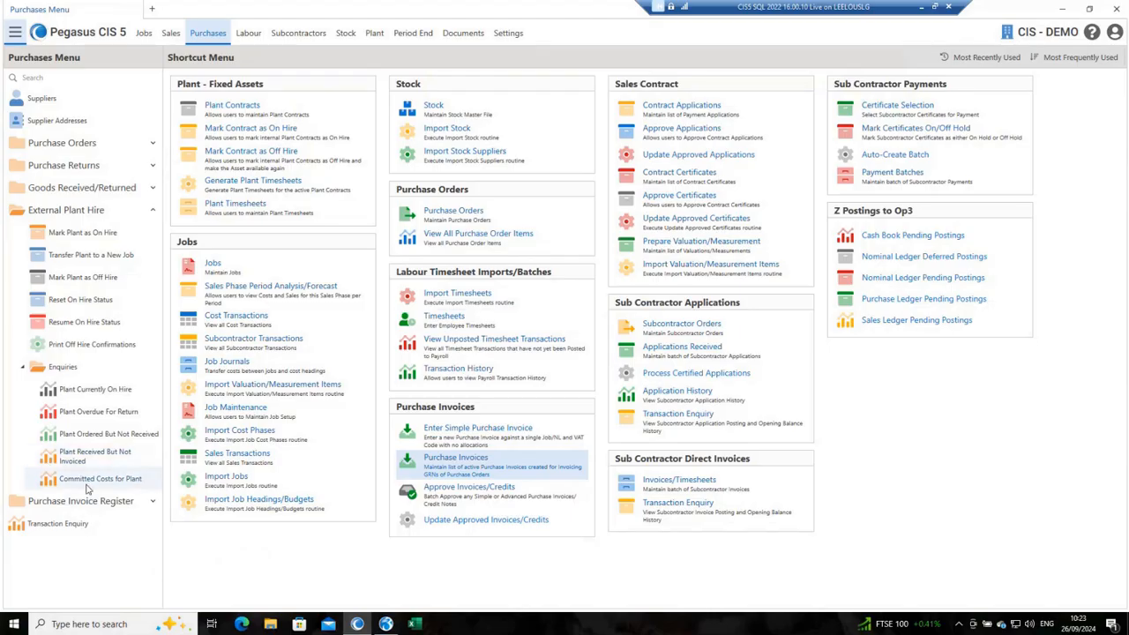
Step: Examine the plant hire settings and the list of asset groups
left_click(23, 367)
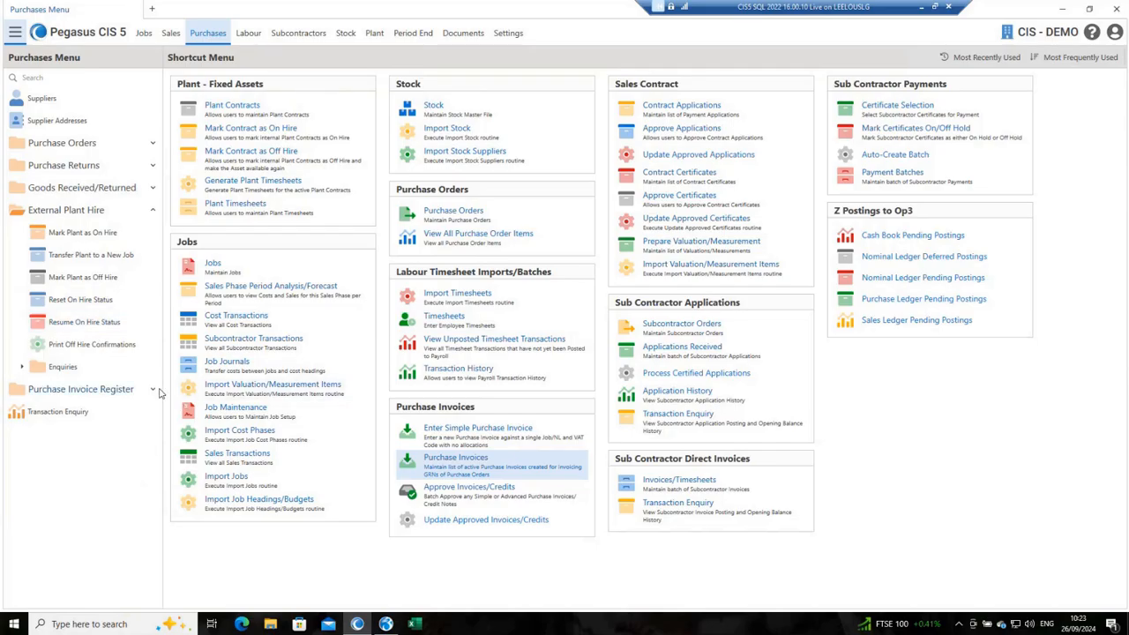
left_click(154, 210)
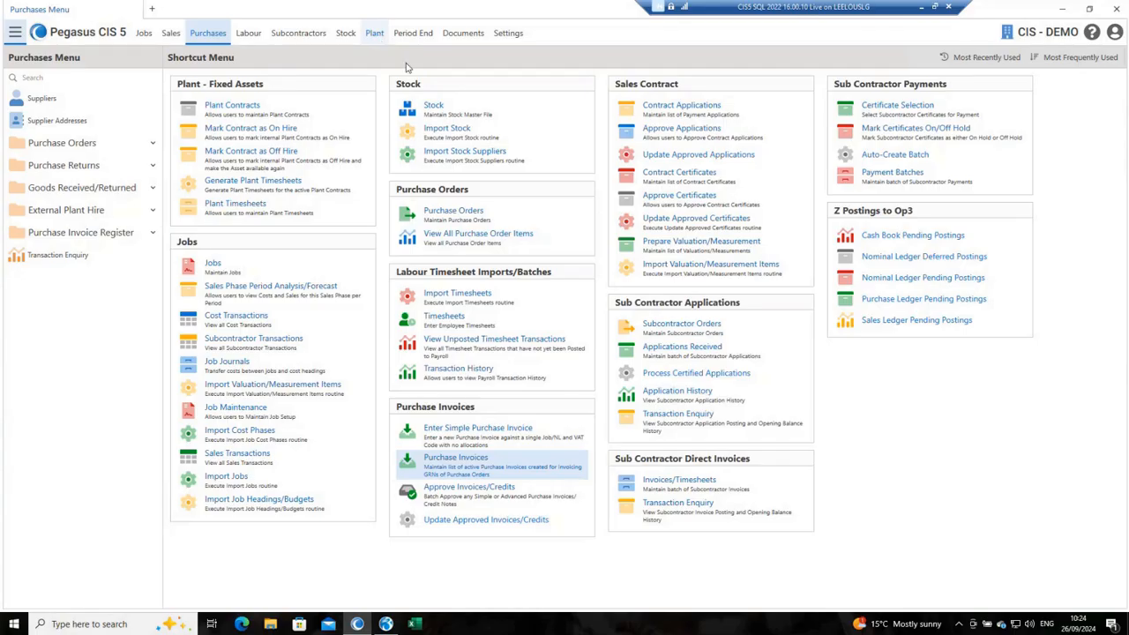
left_click(506, 32)
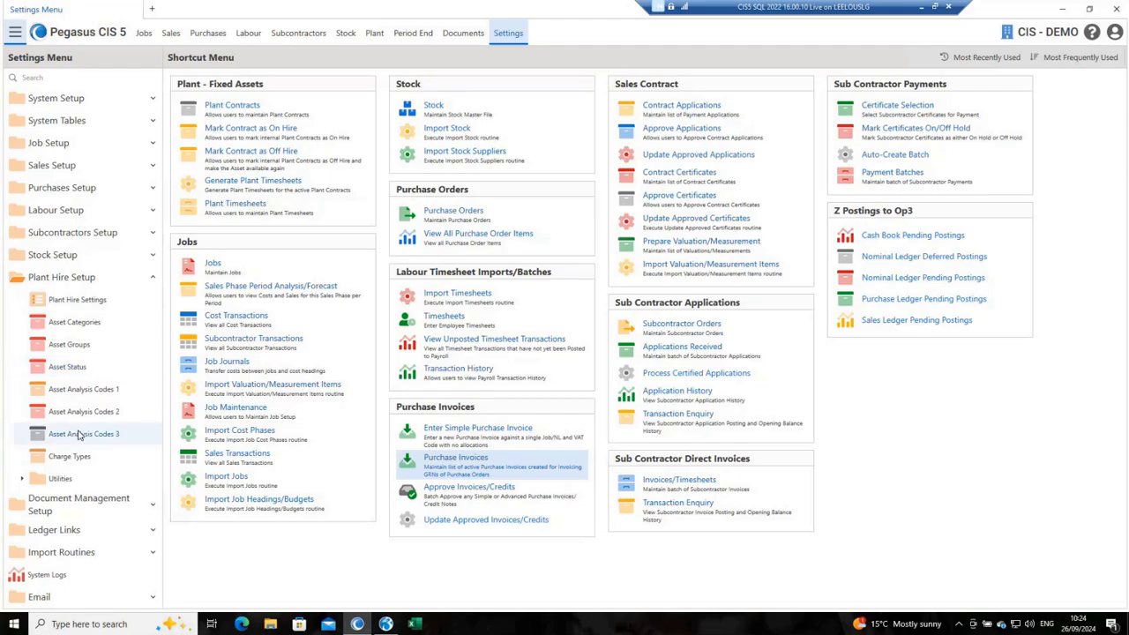
left_click(78, 299)
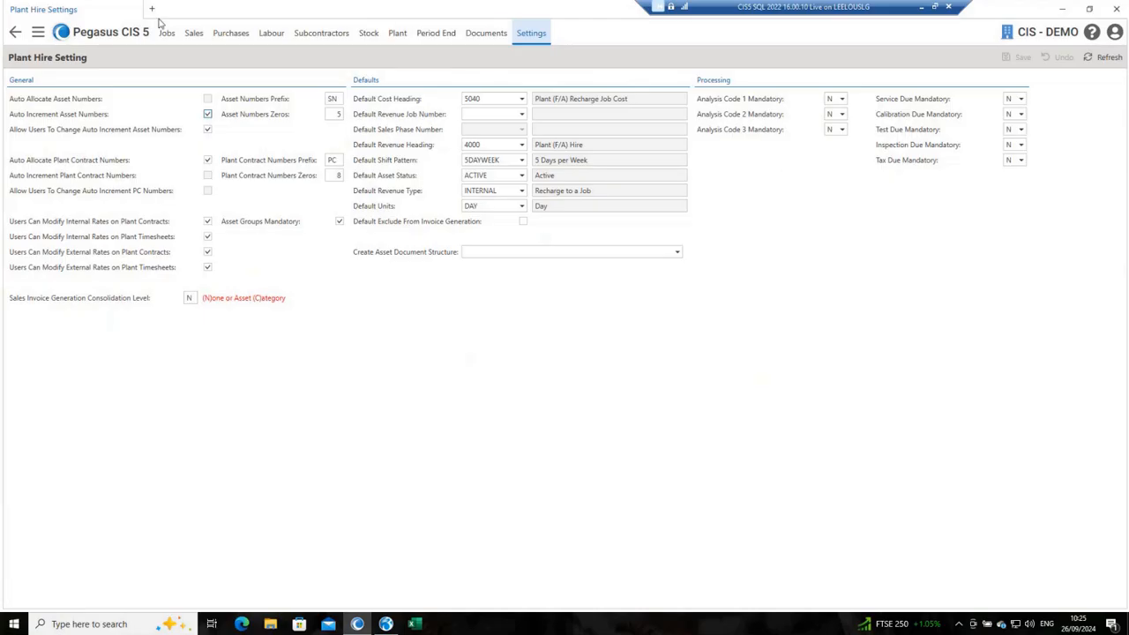
left_click(16, 34)
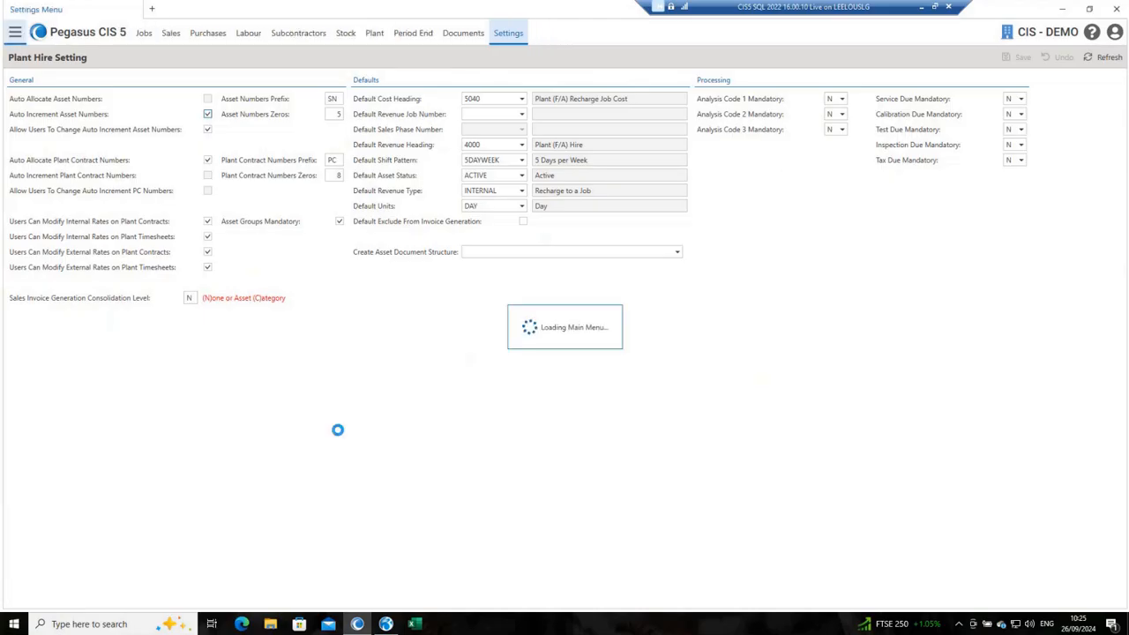
left_click(71, 343)
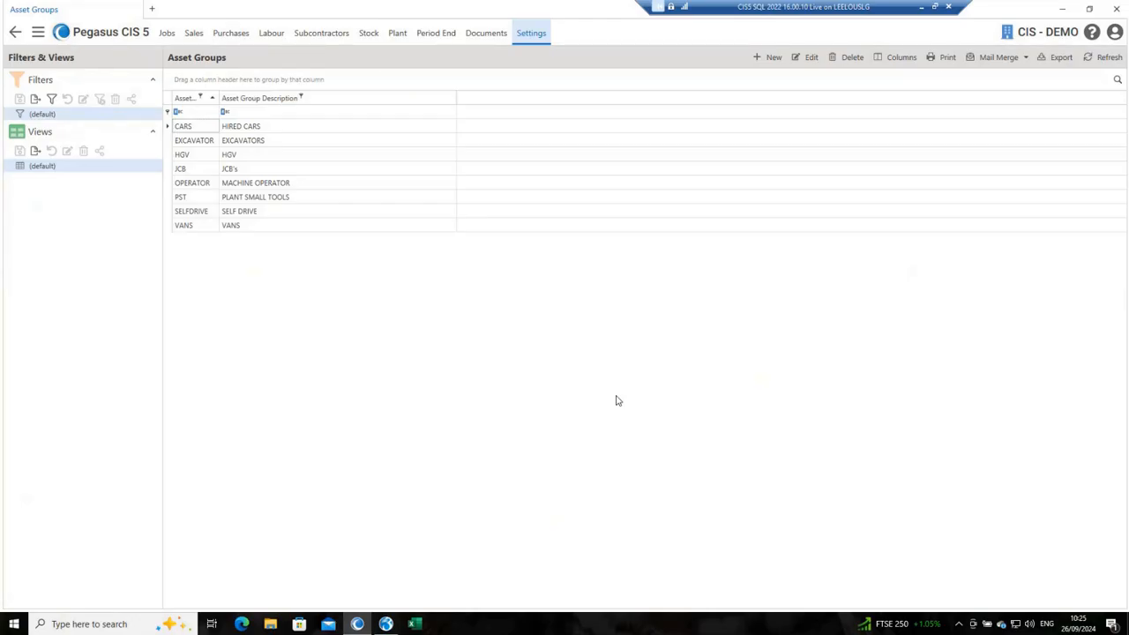
left_click(14, 34)
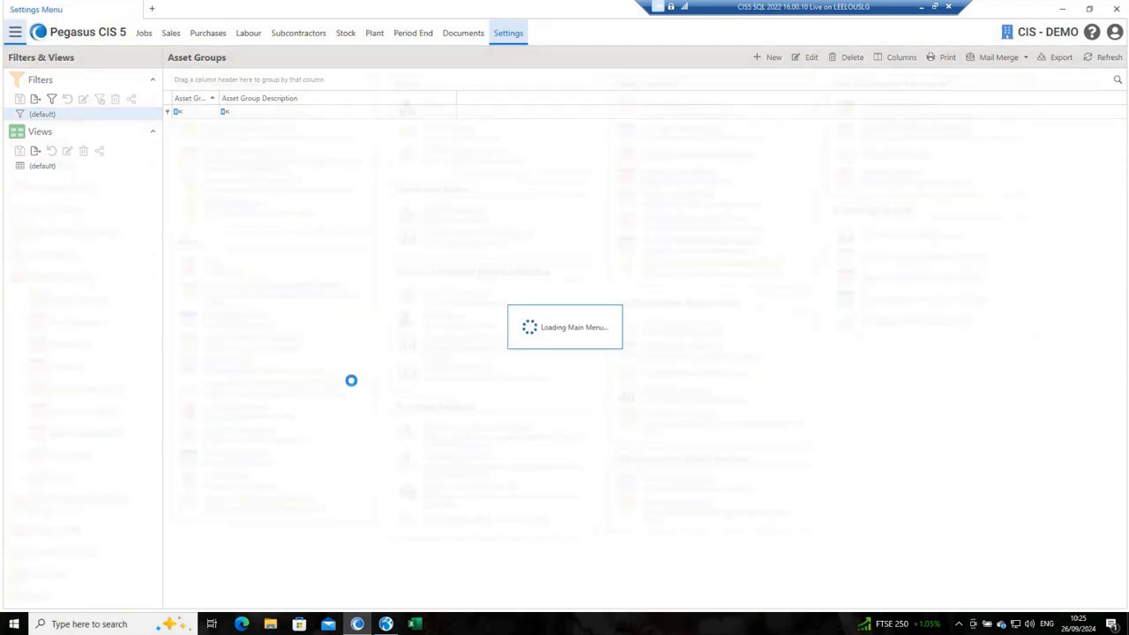
Step: Examine the asset categories list and the category rates of the 14 Tonne Excavator (14T)
left_click(76, 323)
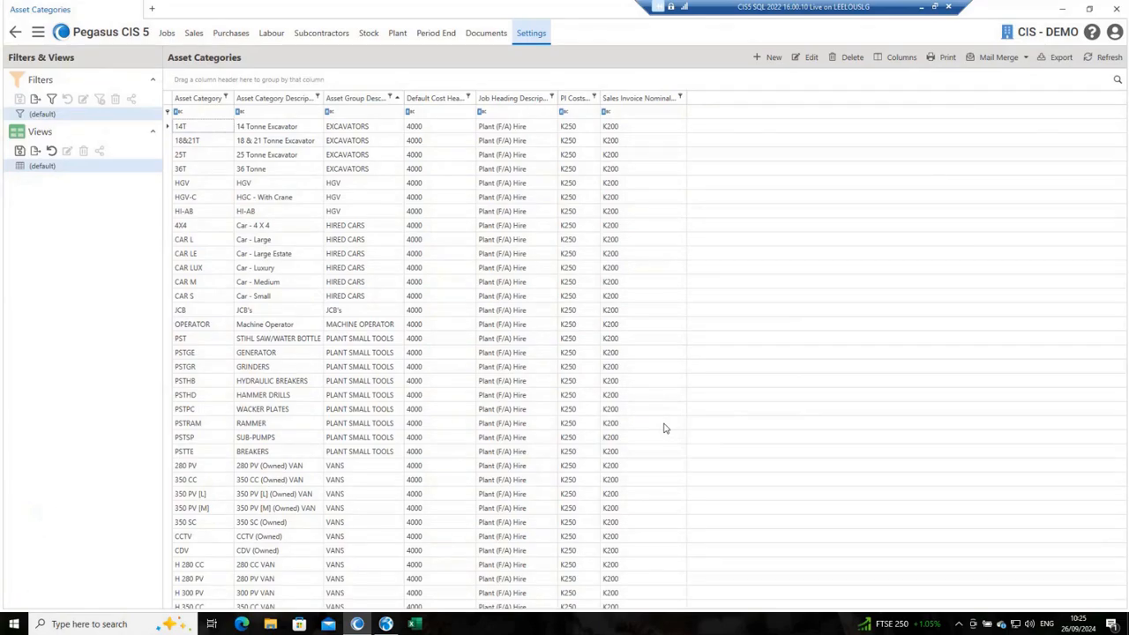
double_click(251, 130)
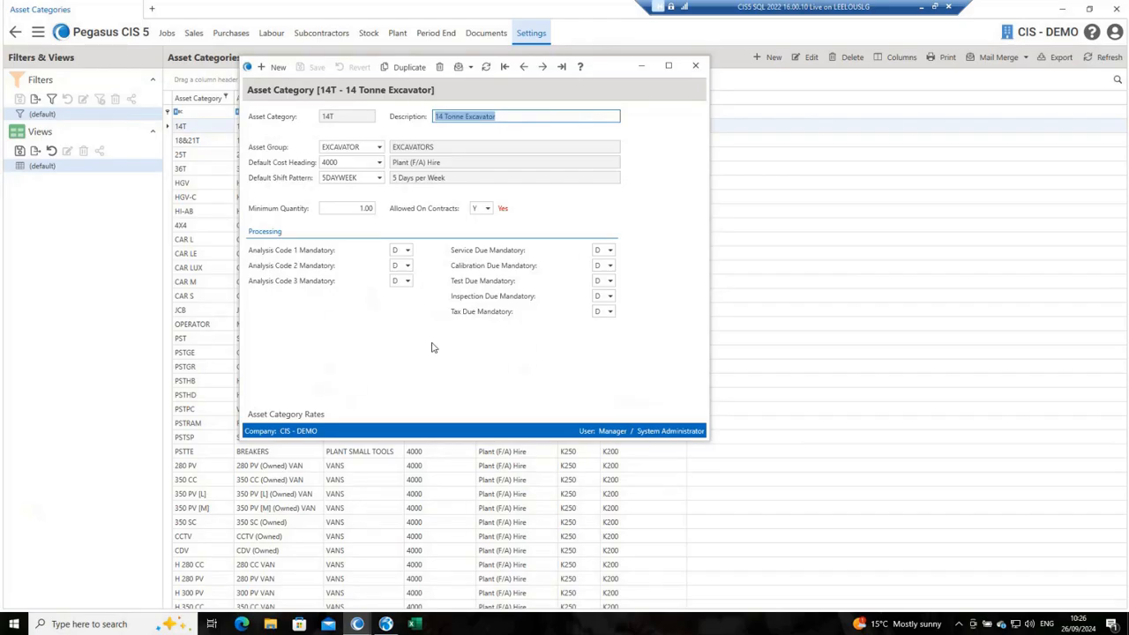
left_click(284, 416)
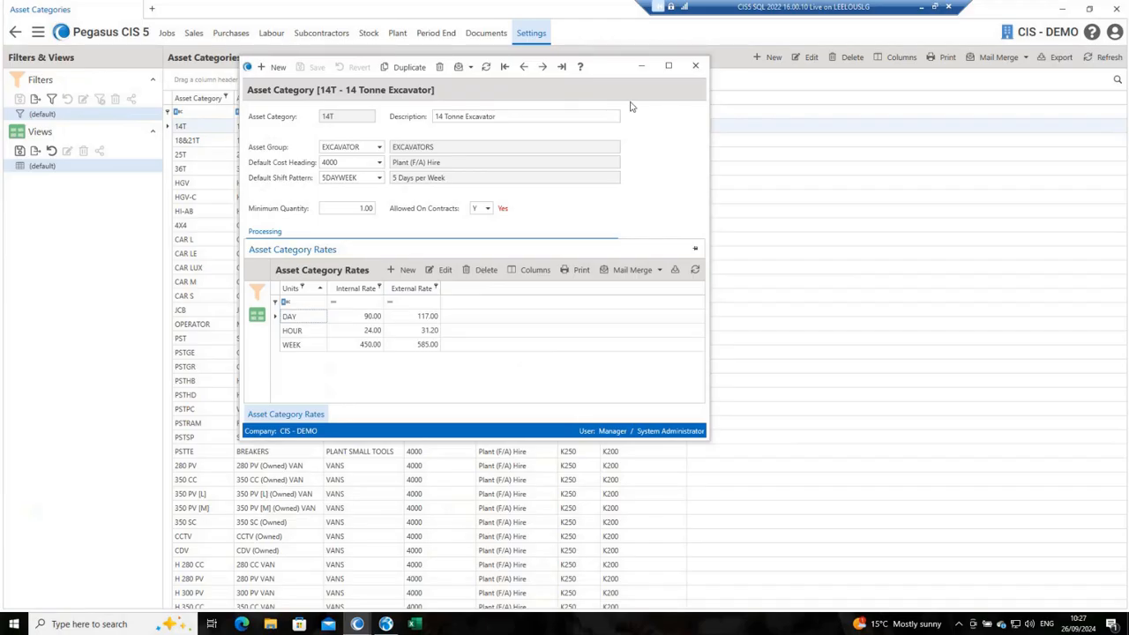
left_click(696, 67)
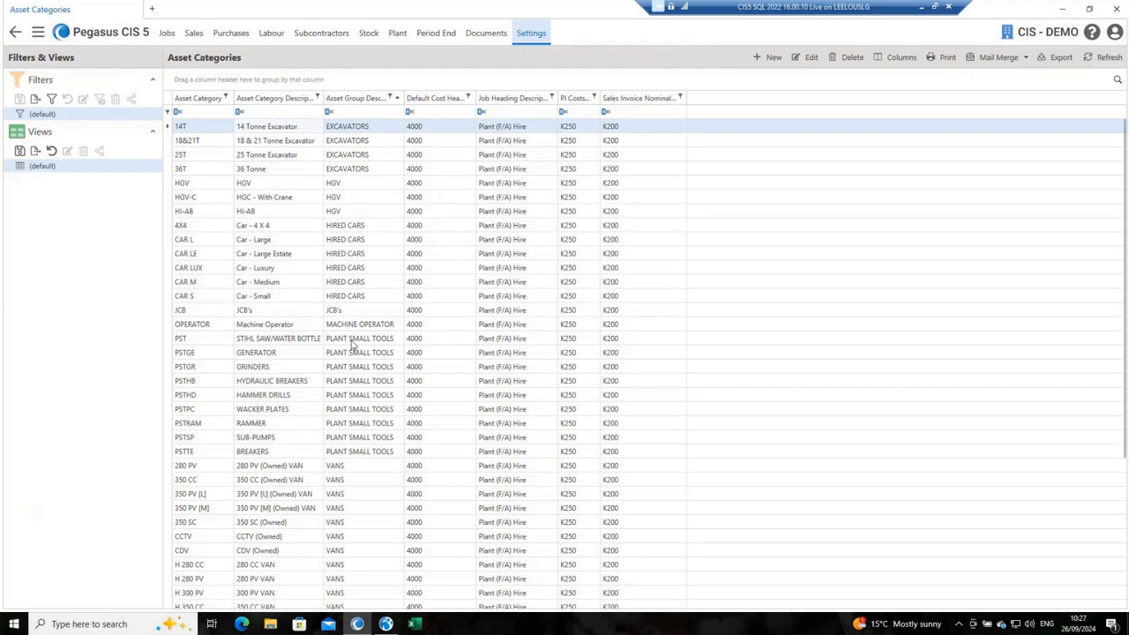
scroll(351, 345, "down", 5)
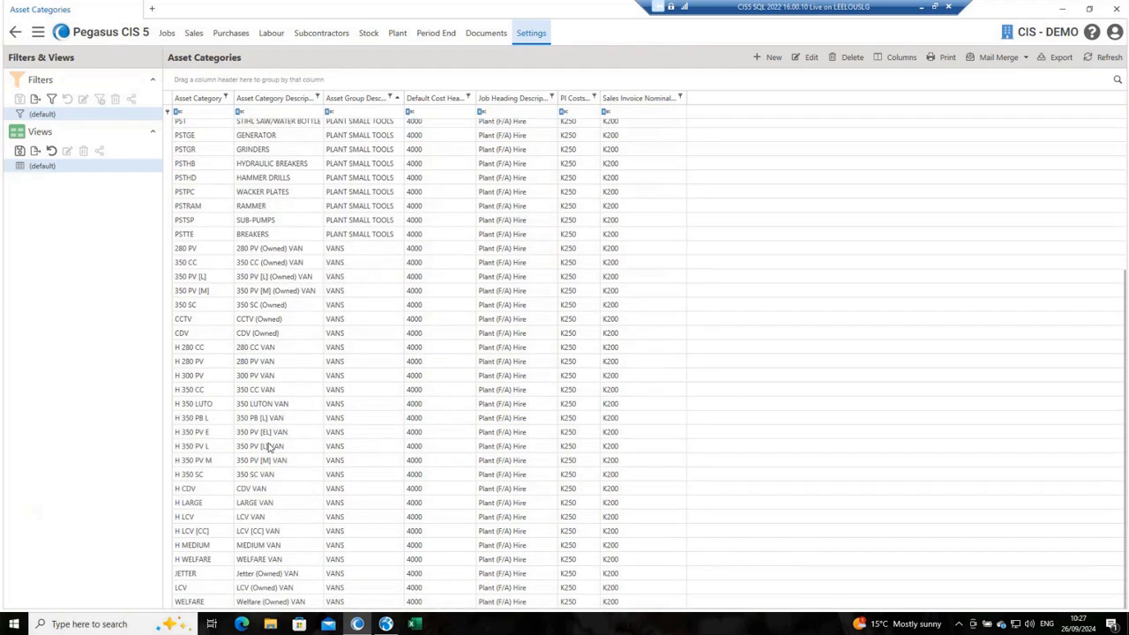
left_click(16, 34)
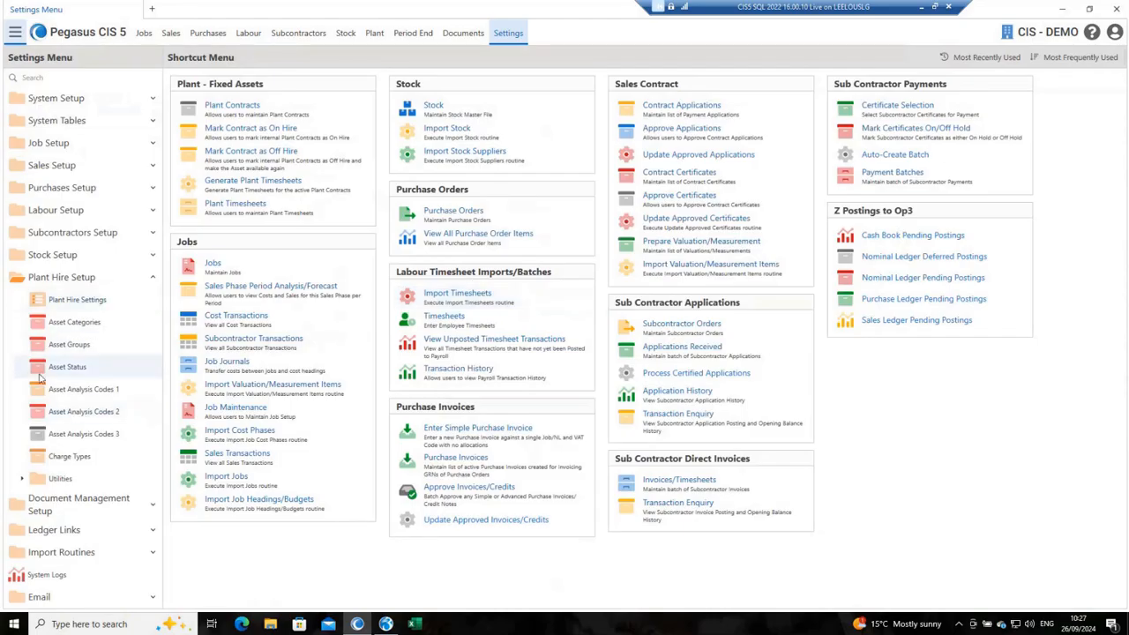
Step: Create an asset status STOLEN with description Stolen, mark it inactive, save it and return to the settings menu
left_click(71, 371)
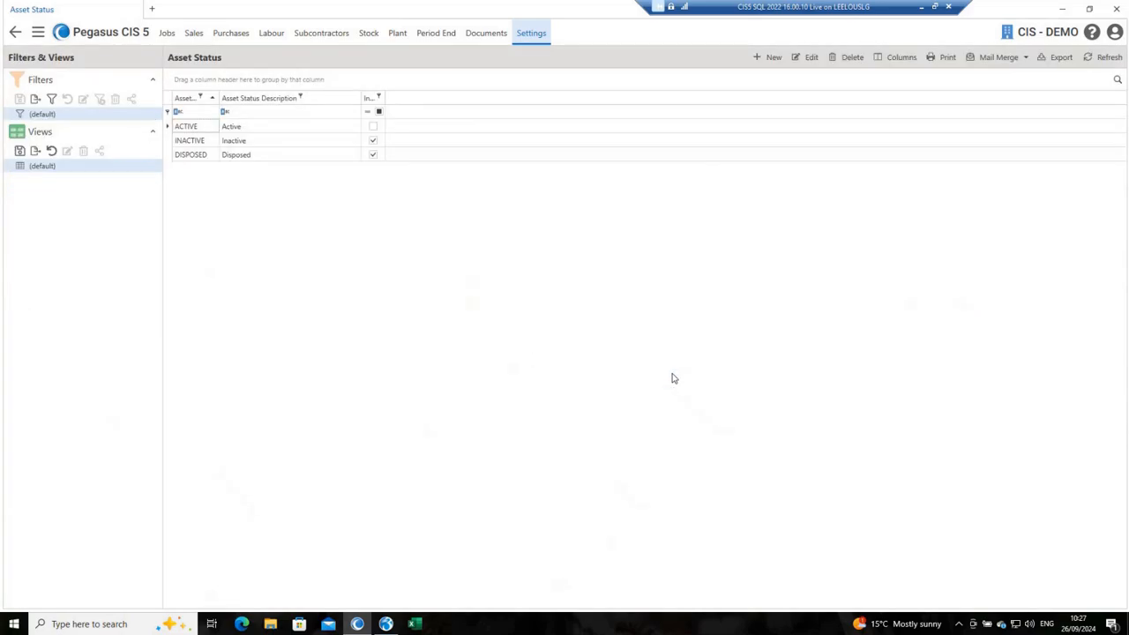
key("ctrl+n")
type("STOLEN")
key("Tab")
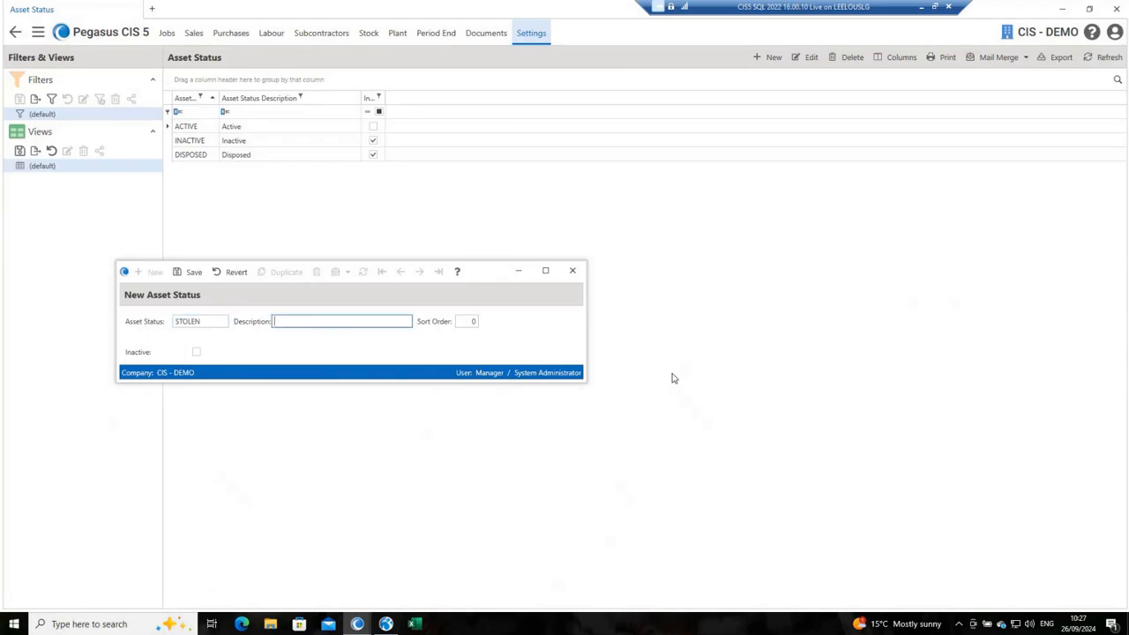
key("Caps_Lock")
type("Stolen")
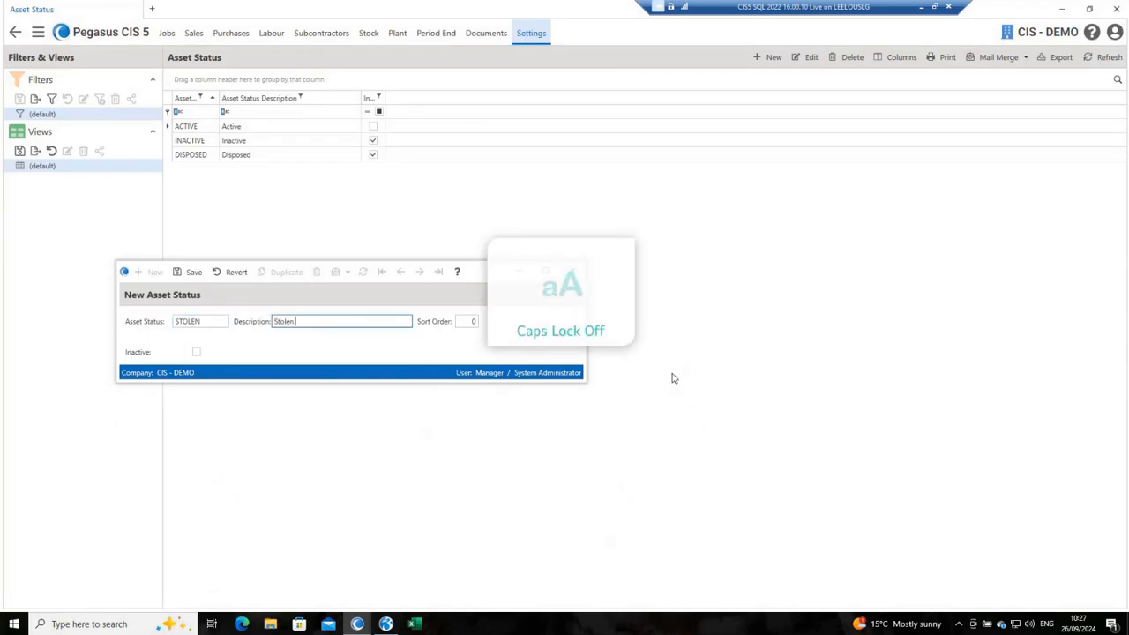
key("Tab")
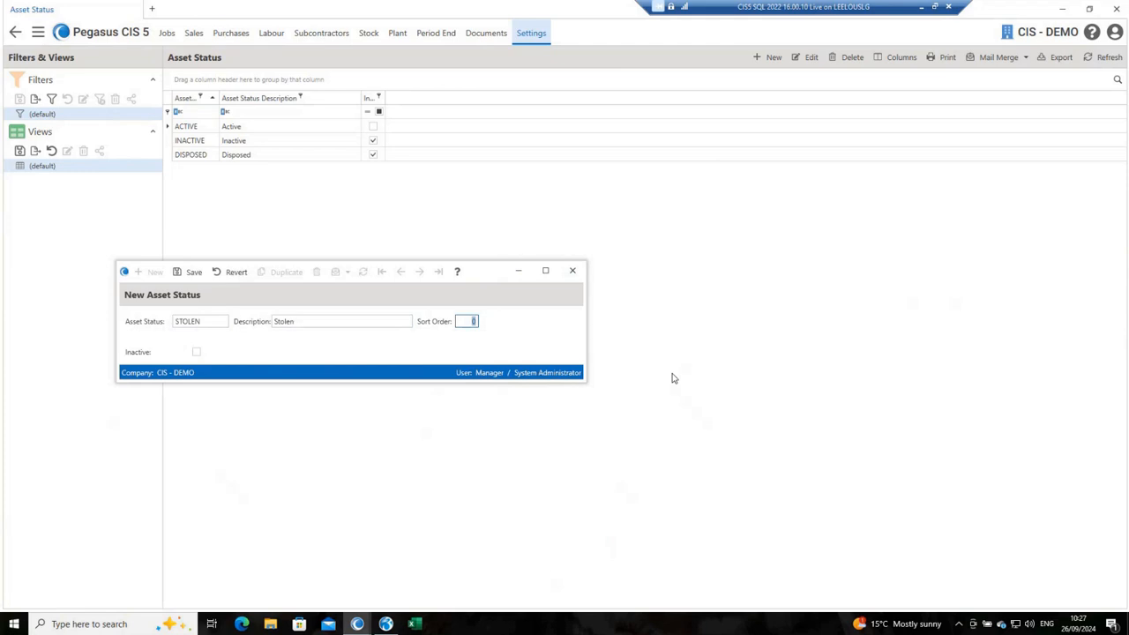
left_click(196, 352)
left_click(193, 272)
left_click(574, 273)
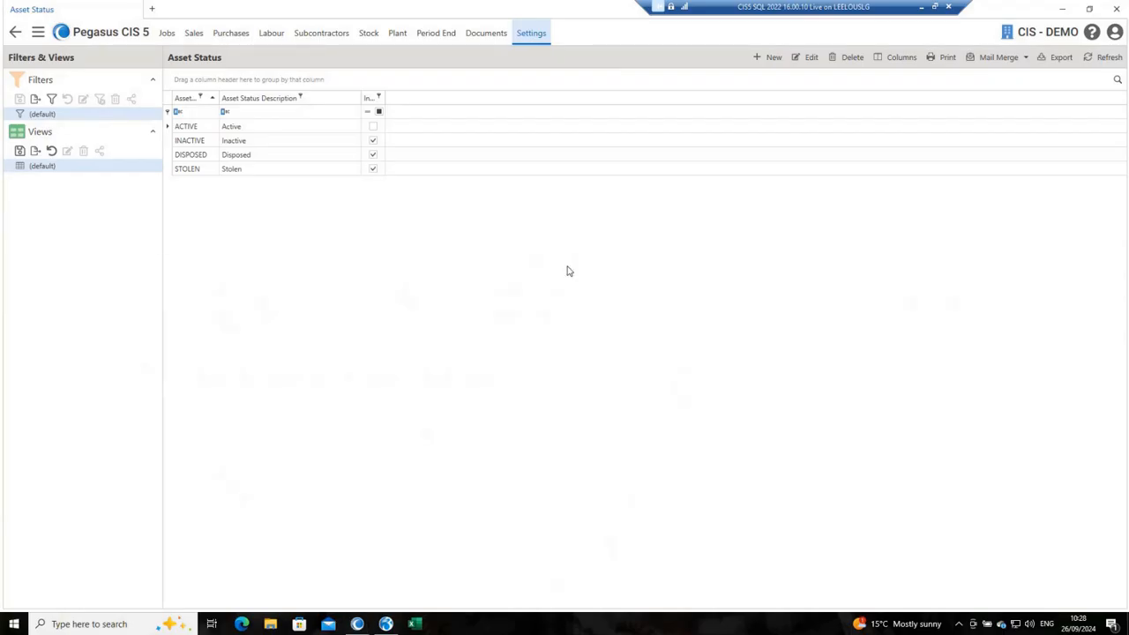
left_click(15, 33)
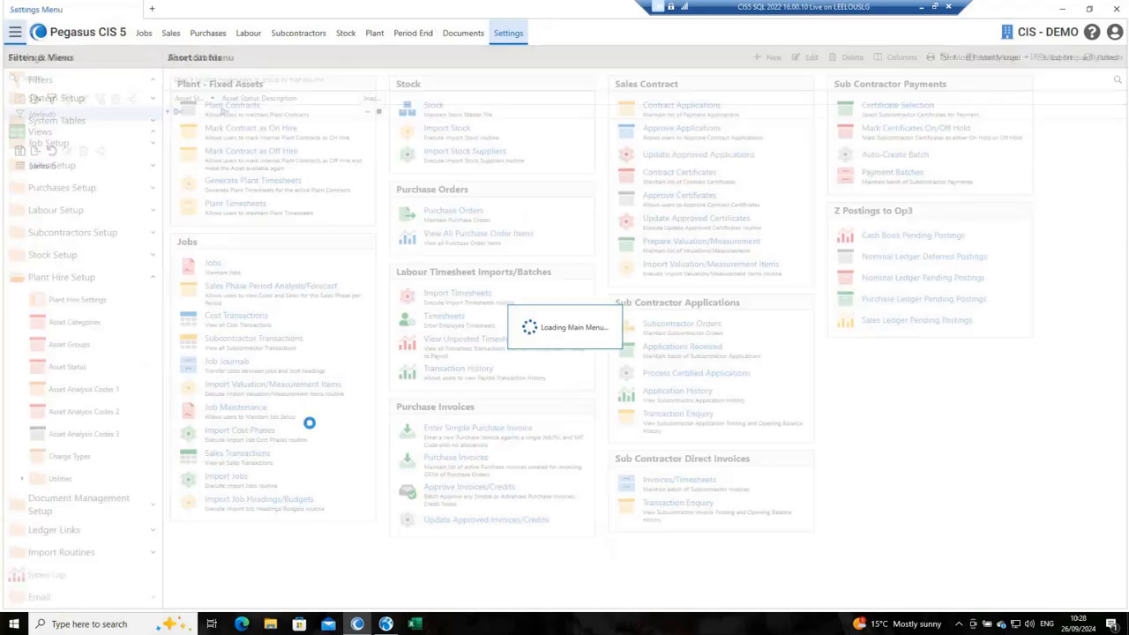
Step: Start a new plant charge type with code FUEL and description Diesel
left_click(71, 458)
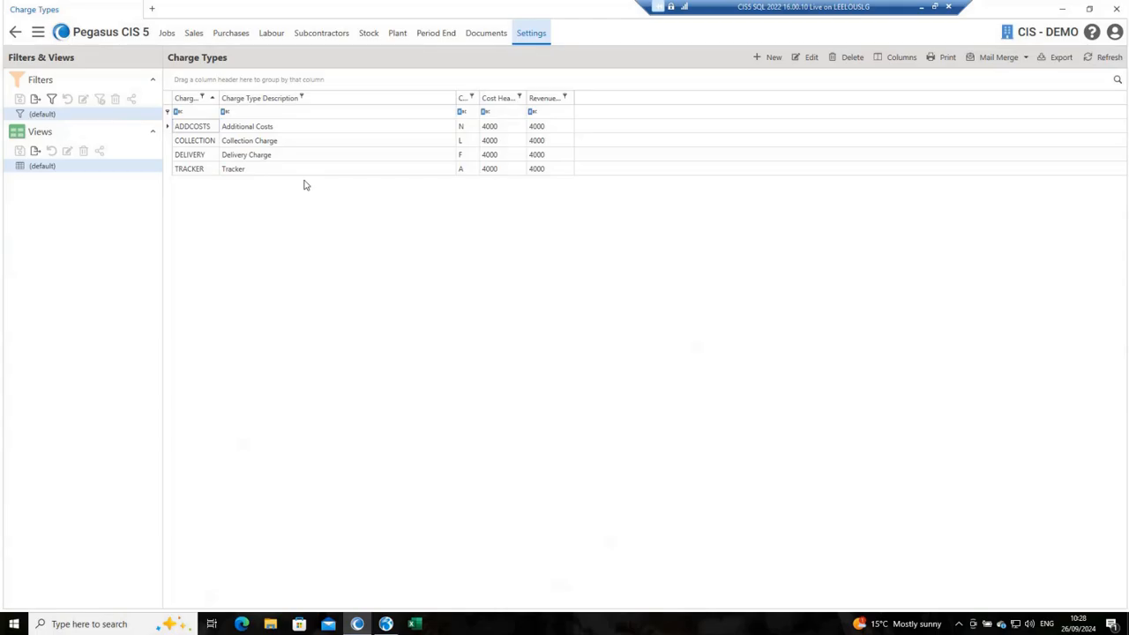
key("ctrl+n")
type("F")
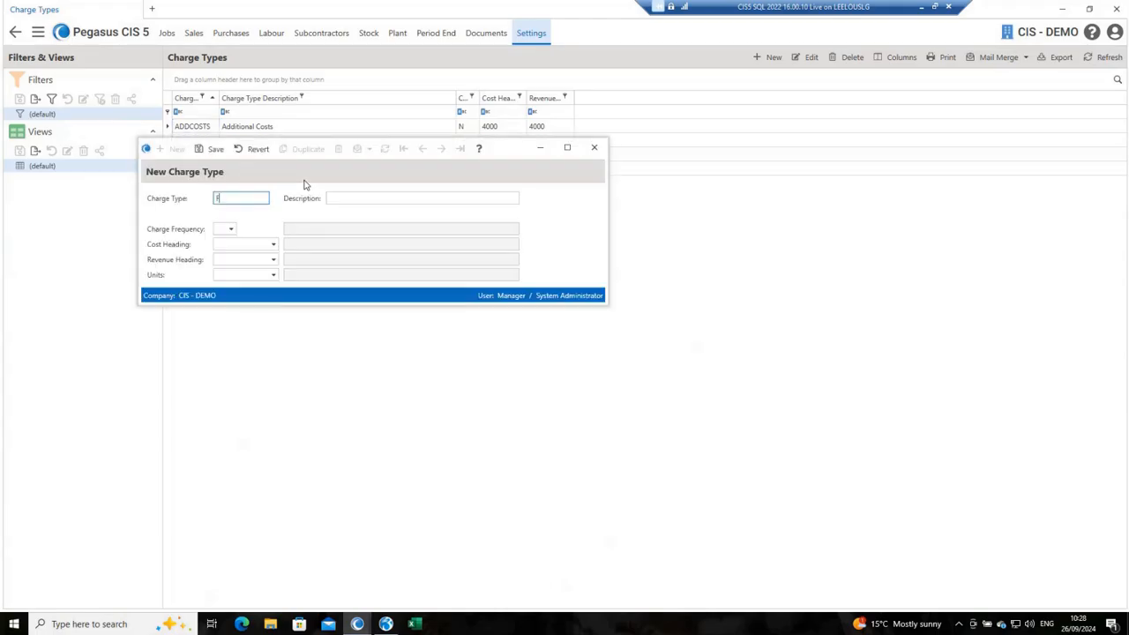
type("UEL")
key("Tab")
type("Diesel")
key("Tab")
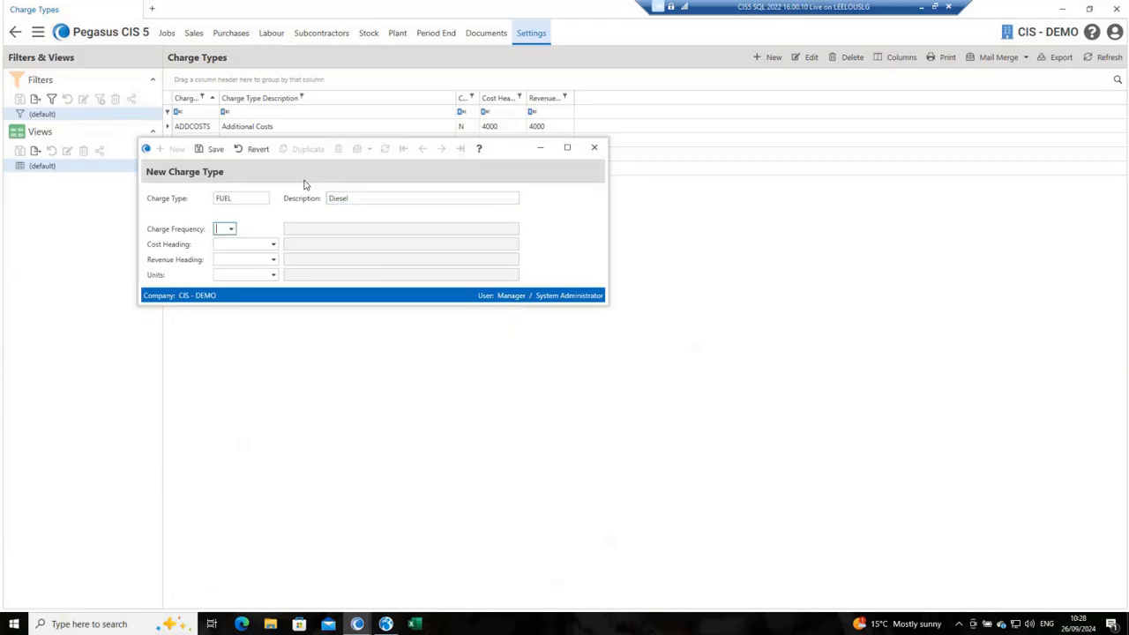
left_click(231, 229)
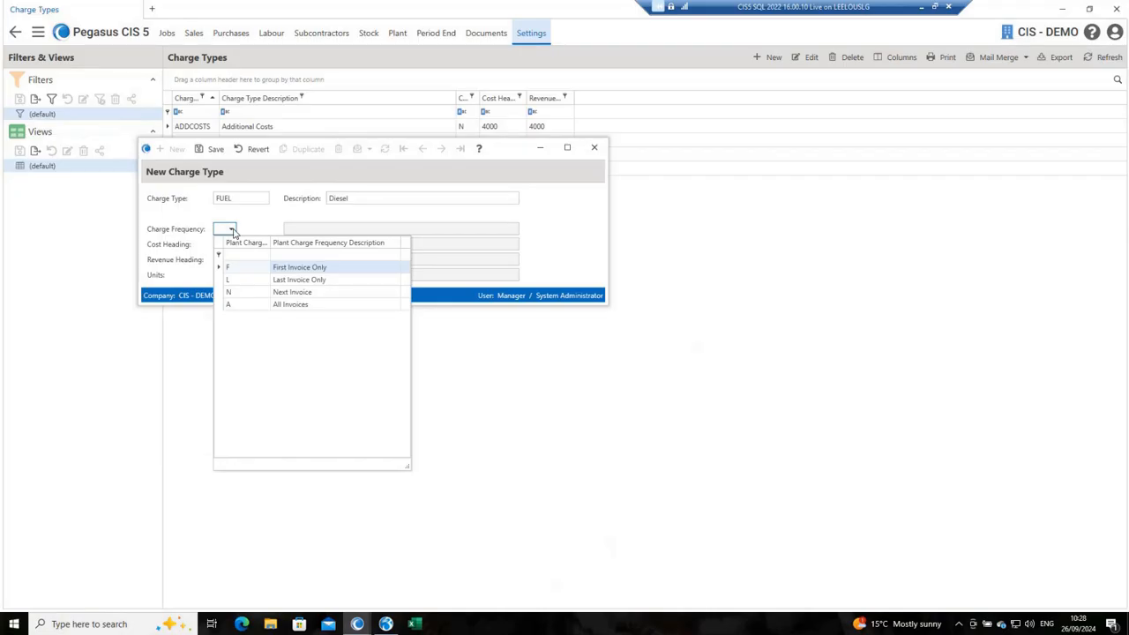
left_click(248, 269)
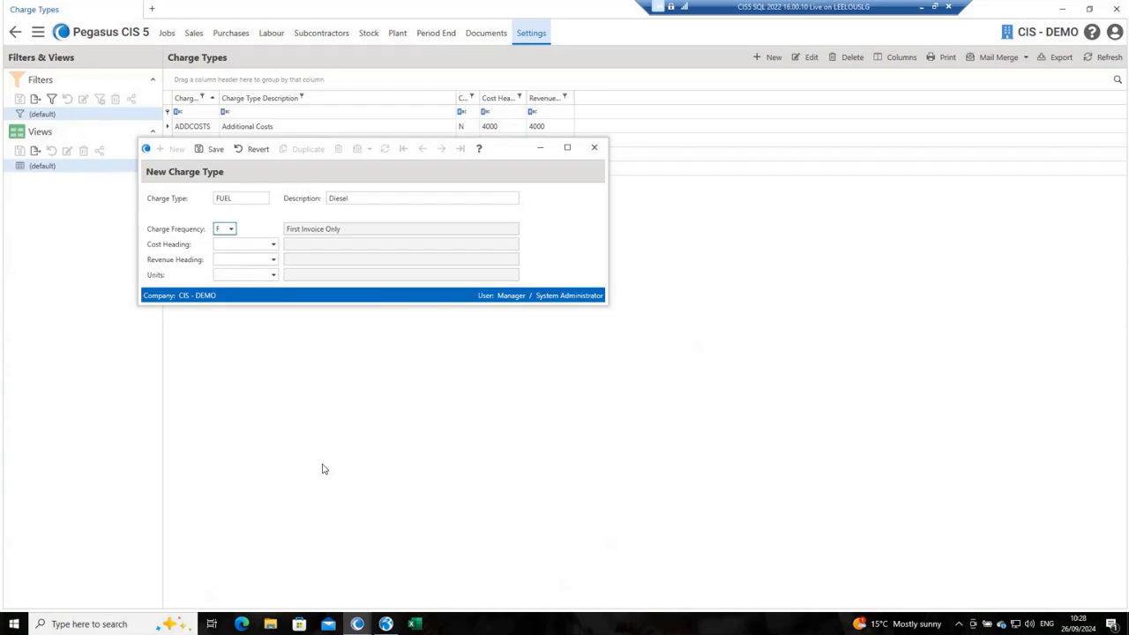
key("Tab")
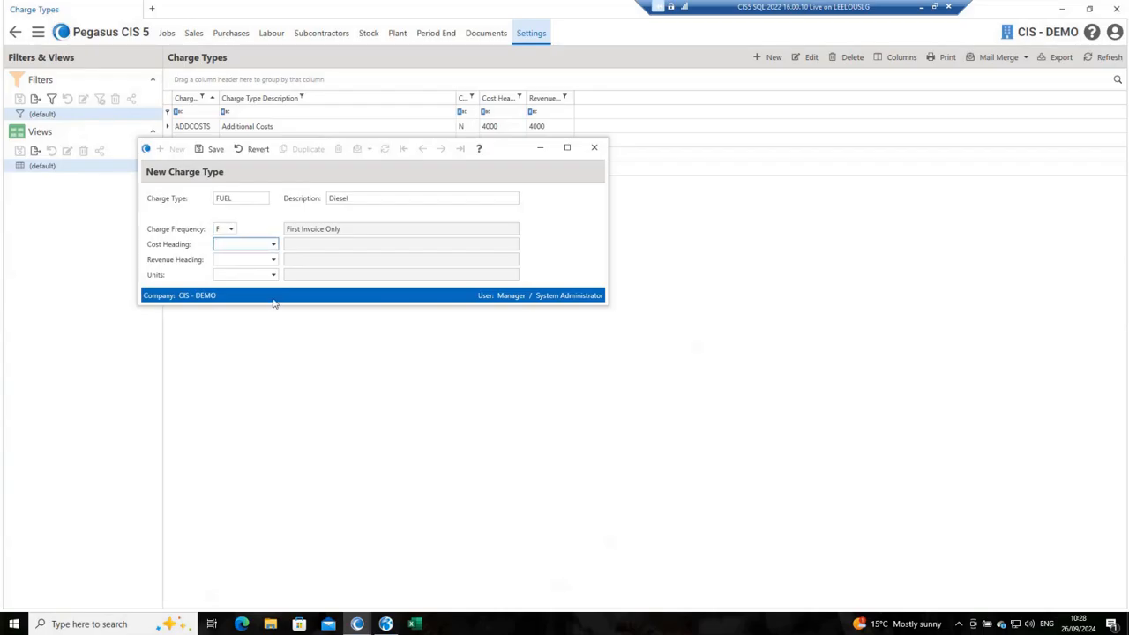
Step: Set the FUEL charge type to frequency All Invoices, cost and revenue headings 4000 and units L, save it and leave the charge types list
left_click(231, 229)
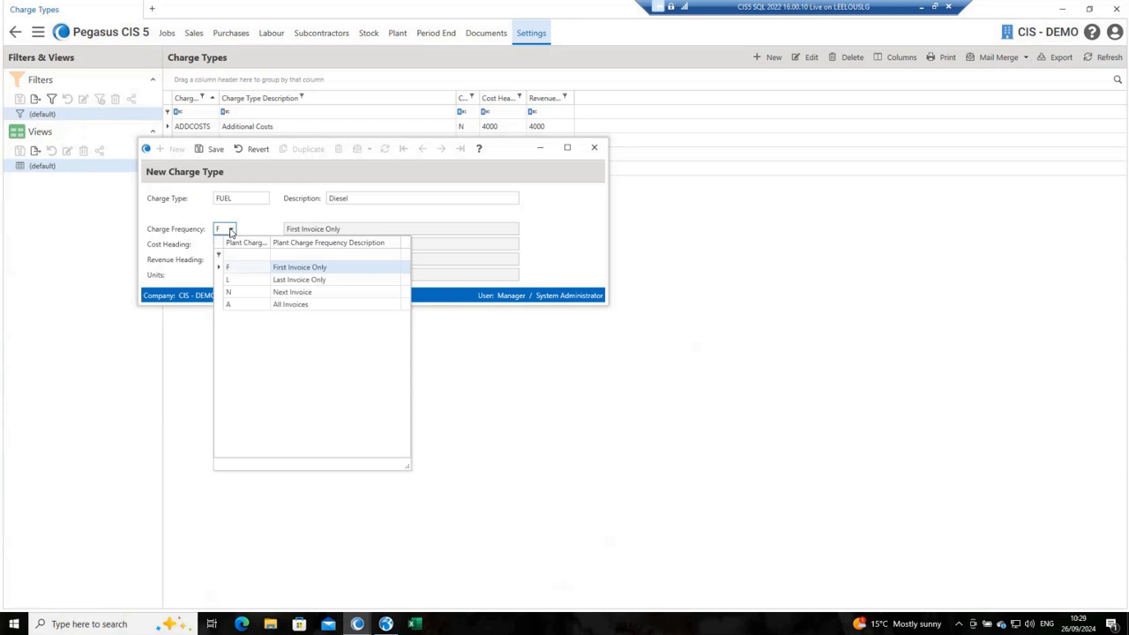
left_click(248, 303)
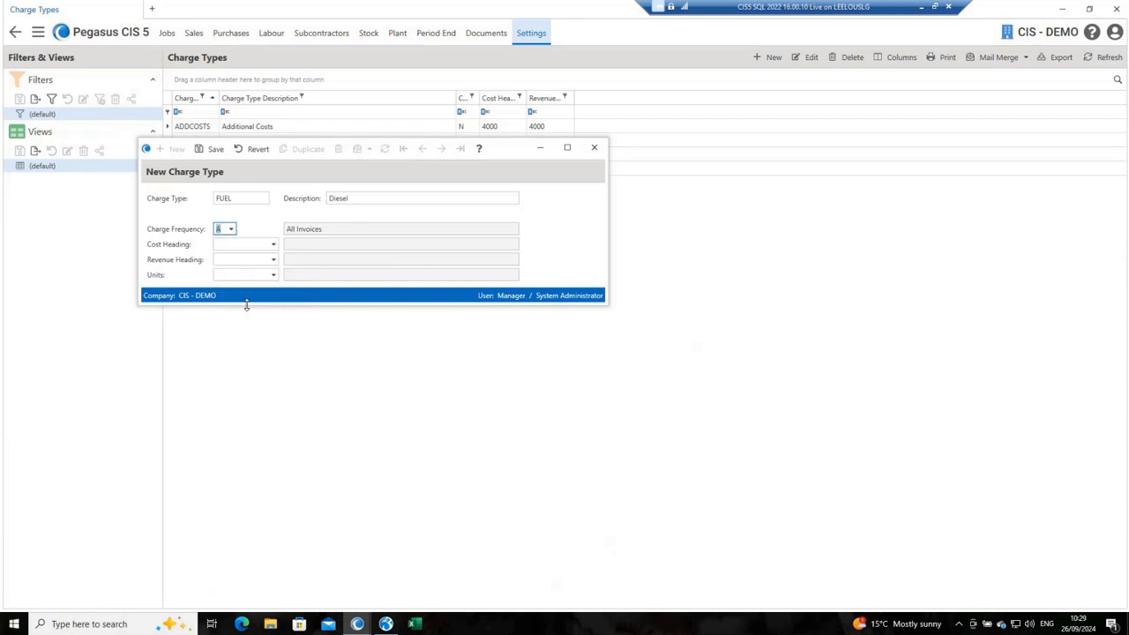
key("Tab")
type("4000")
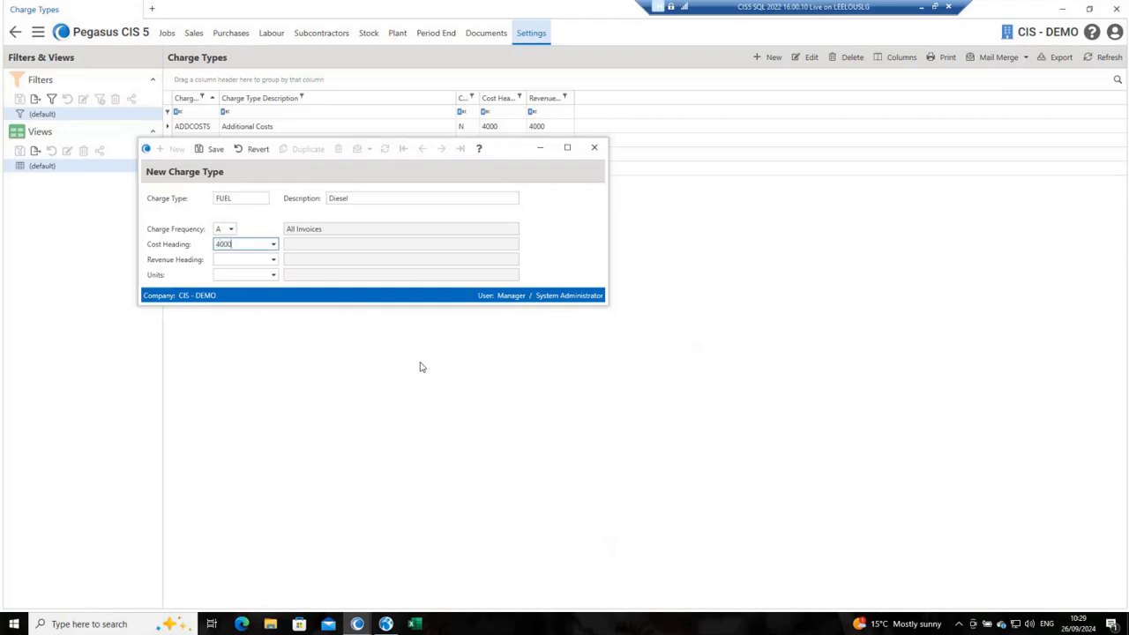
key("Tab")
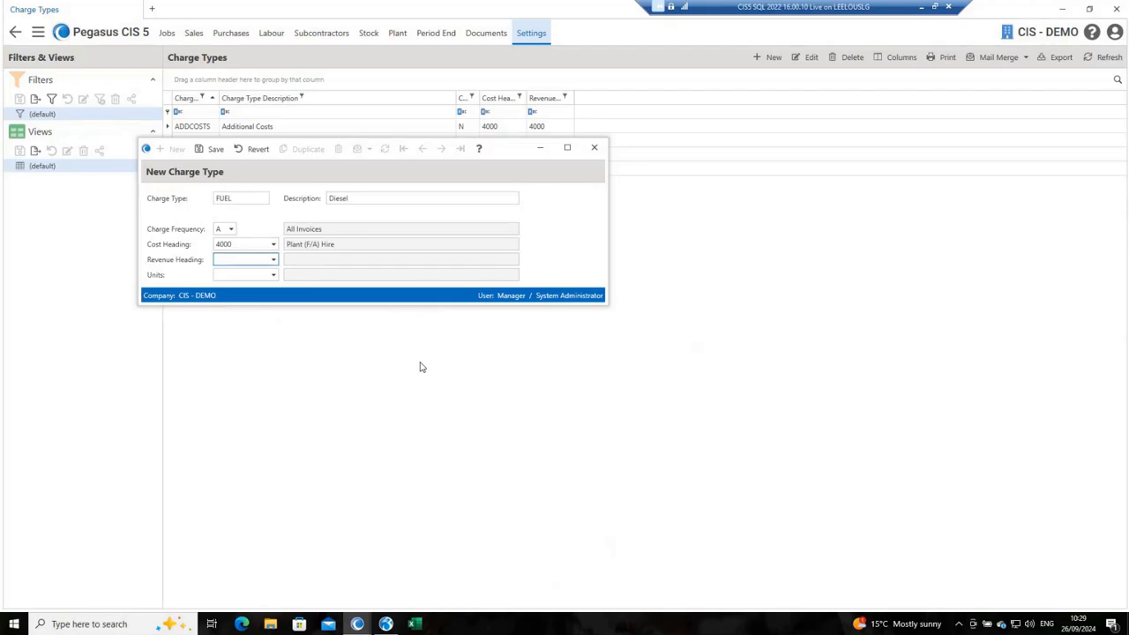
type("4000")
key("Tab")
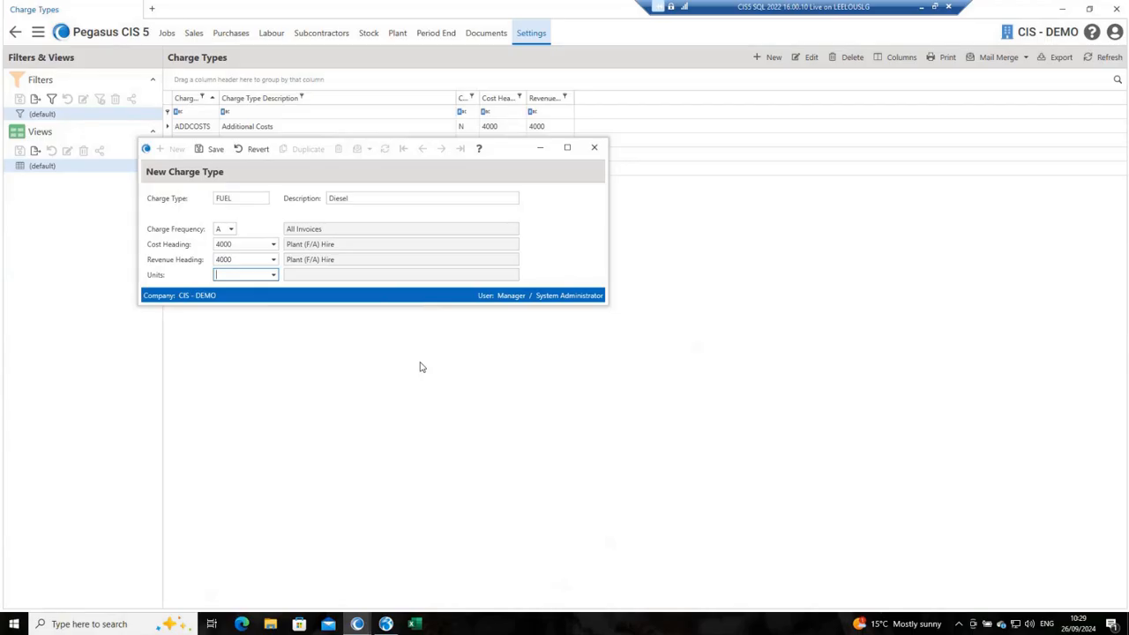
type("L")
key("Tab")
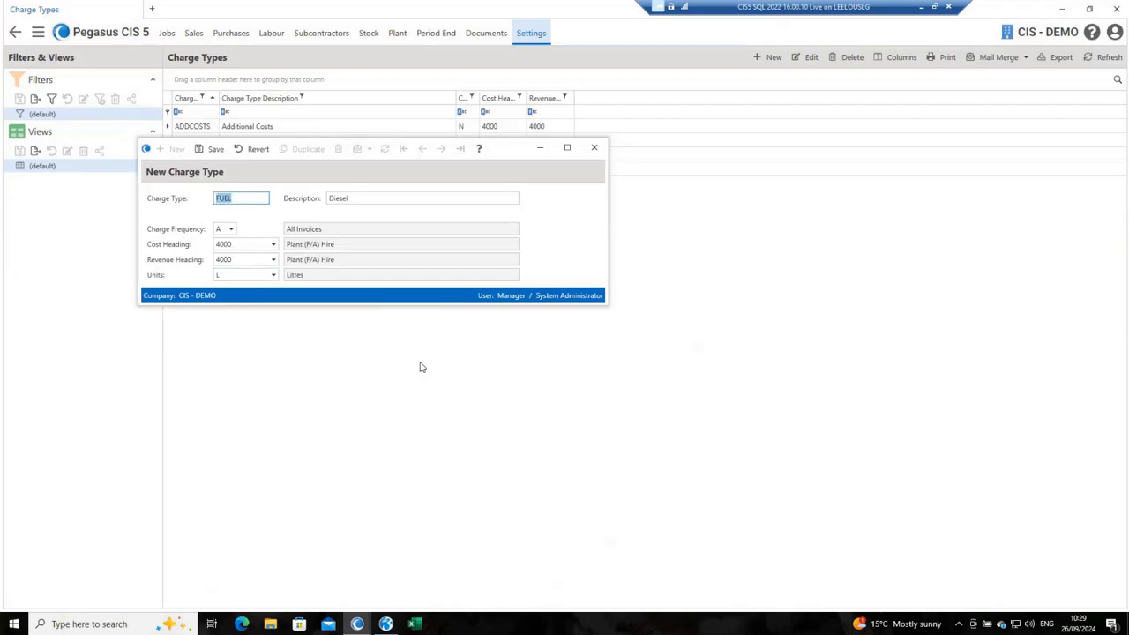
key("ctrl+s")
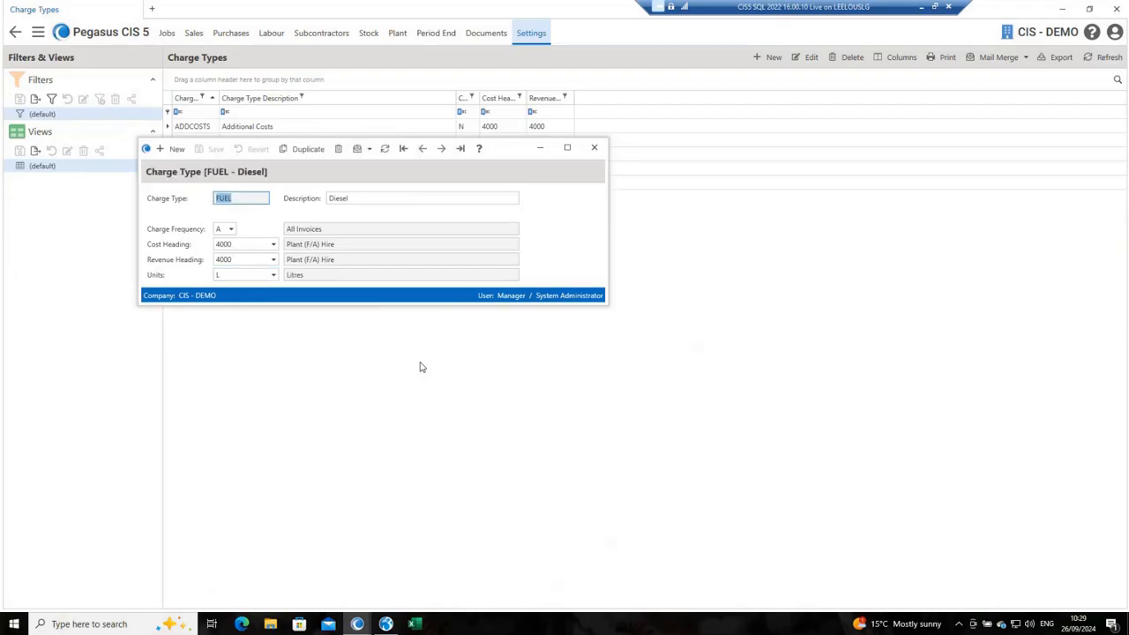
left_click(595, 148)
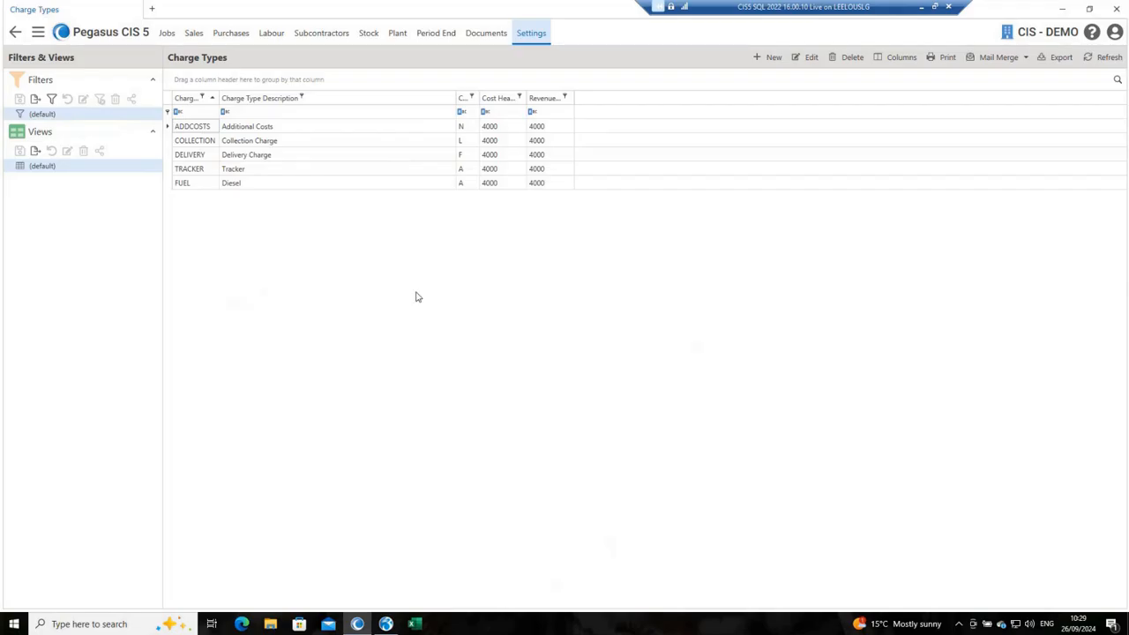
left_click(15, 32)
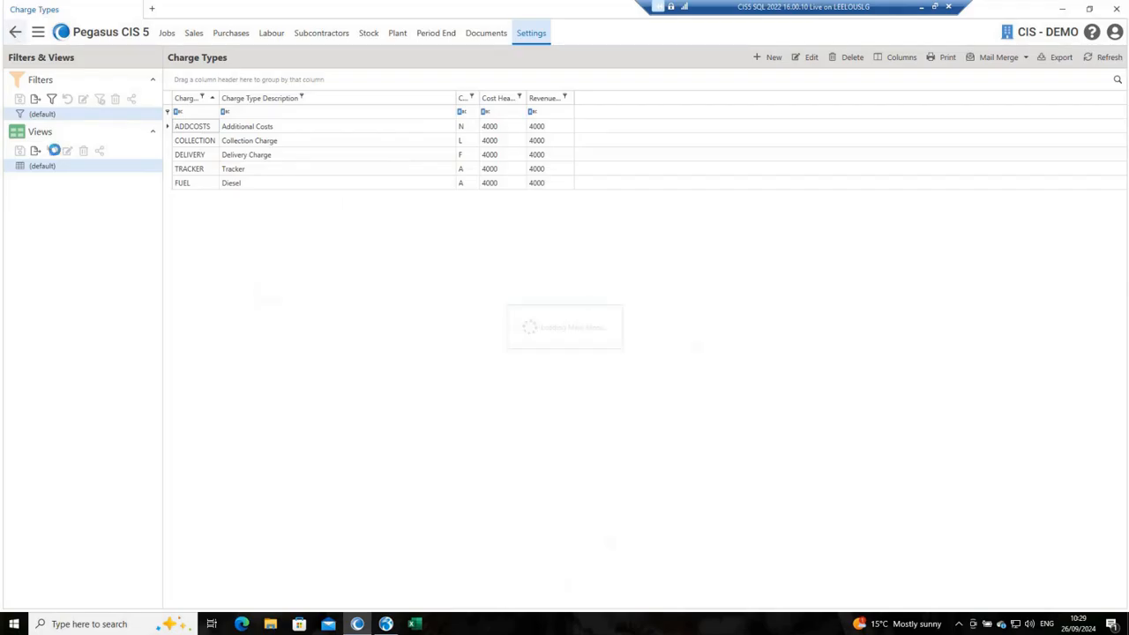
Step: Check the plant hire setup utilities and open the record of asset SN00001, 14 Tonne Thompson Excavator 1, from the plant assets list
left_click(55, 479)
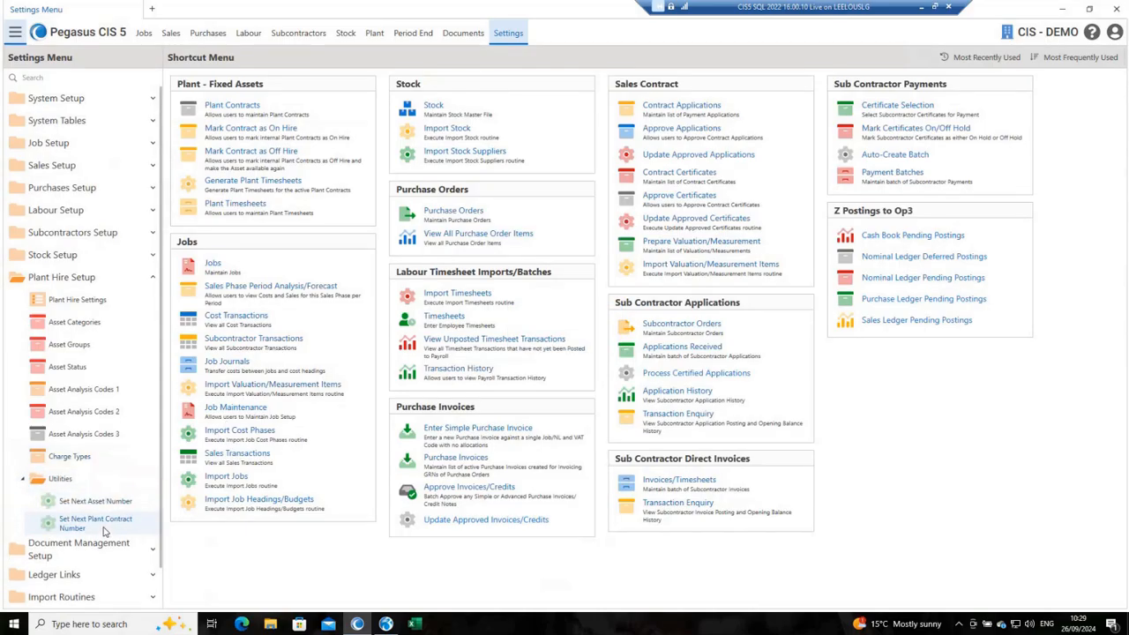
left_click(374, 34)
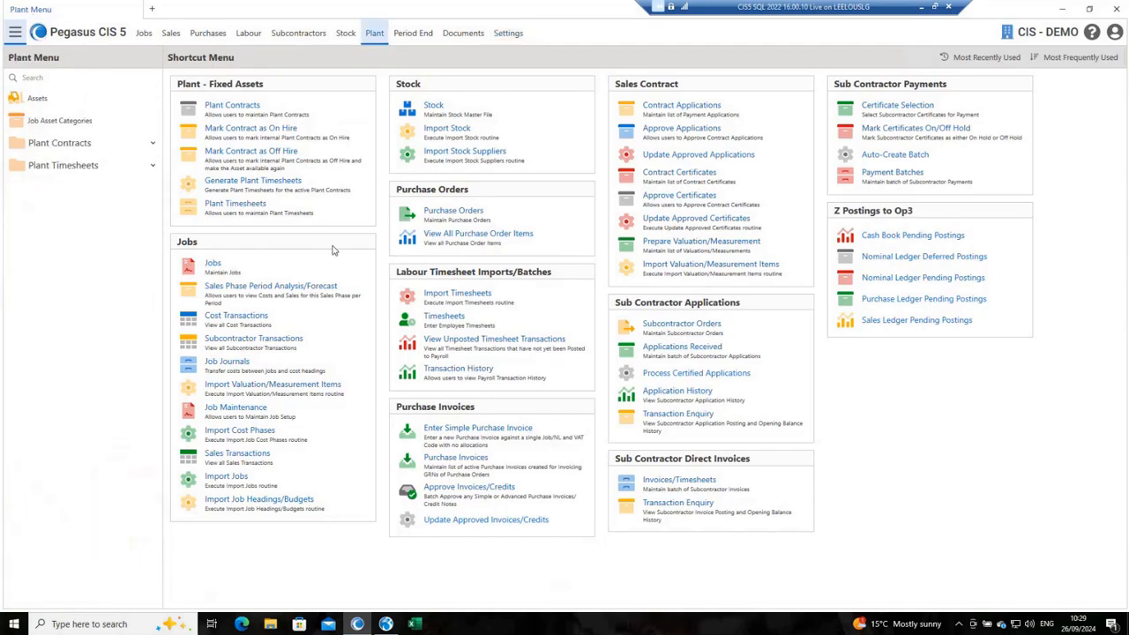
left_click(60, 105)
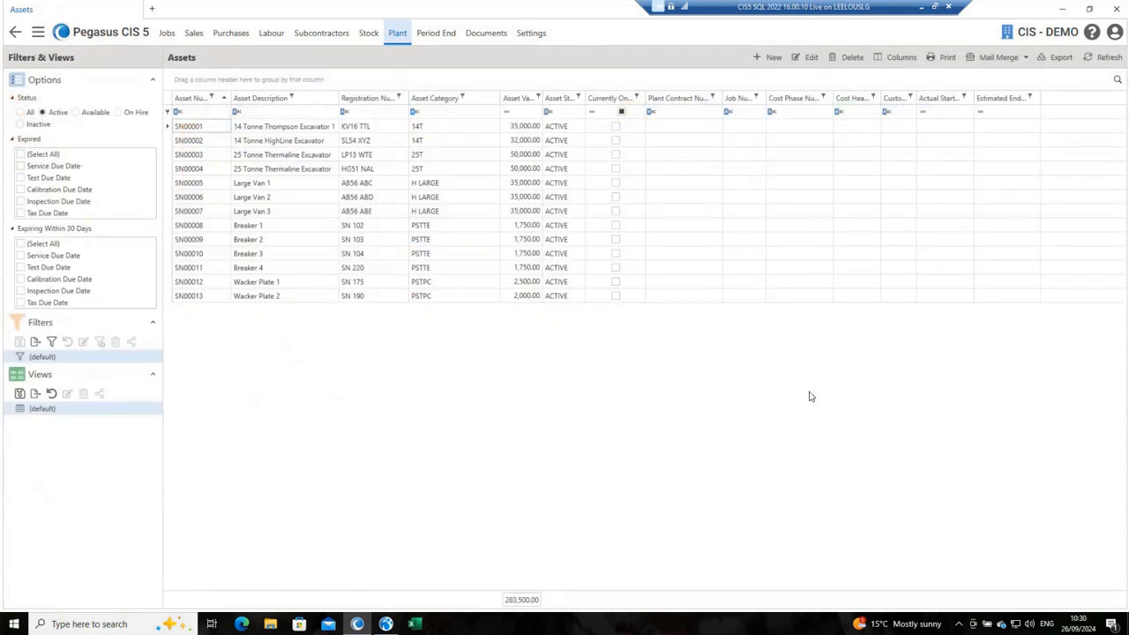
double_click(288, 131)
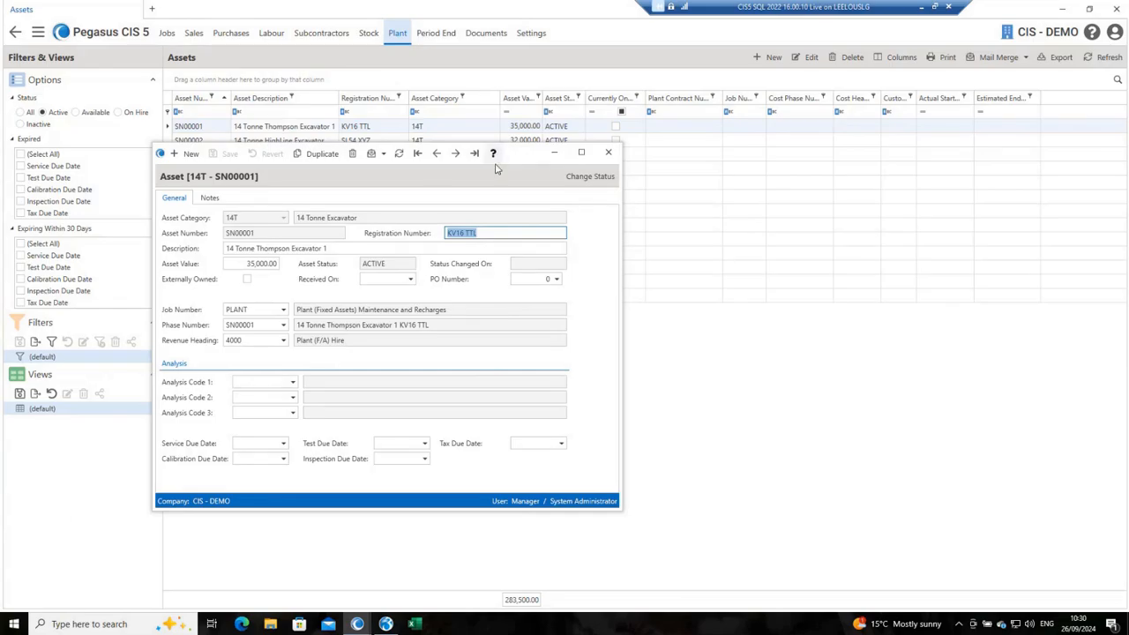
left_click_drag(530, 153, 712, 110)
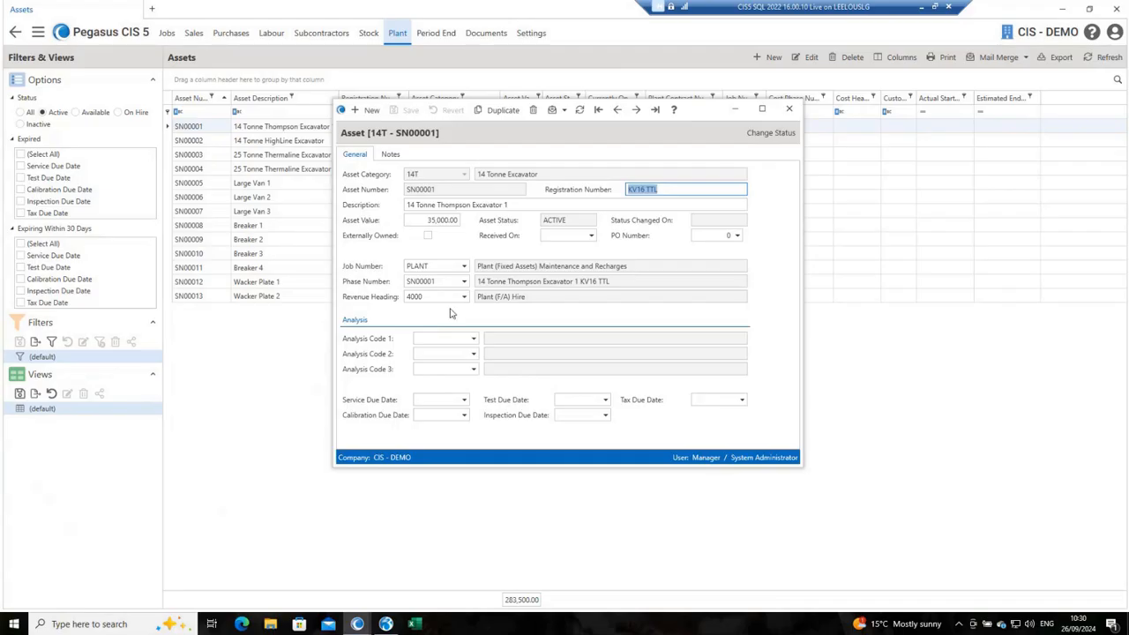
Step: In a new tab, search the jobs list for plant and open the PLANT (Fixed Assets) Maintenance and Recharges job
left_click(153, 9)
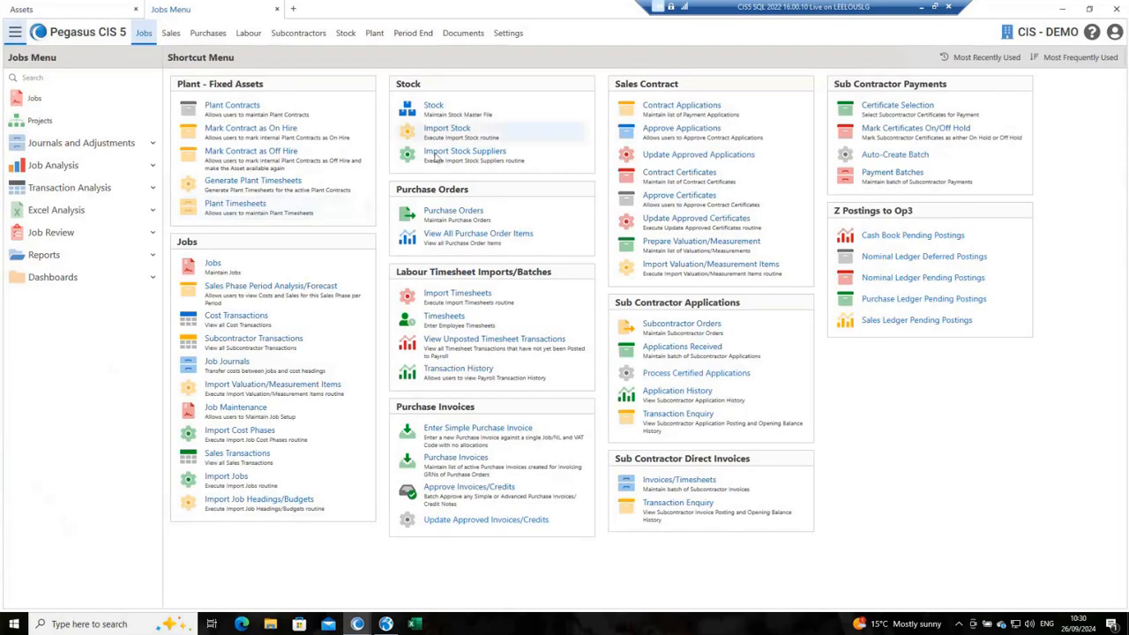
left_click(212, 265)
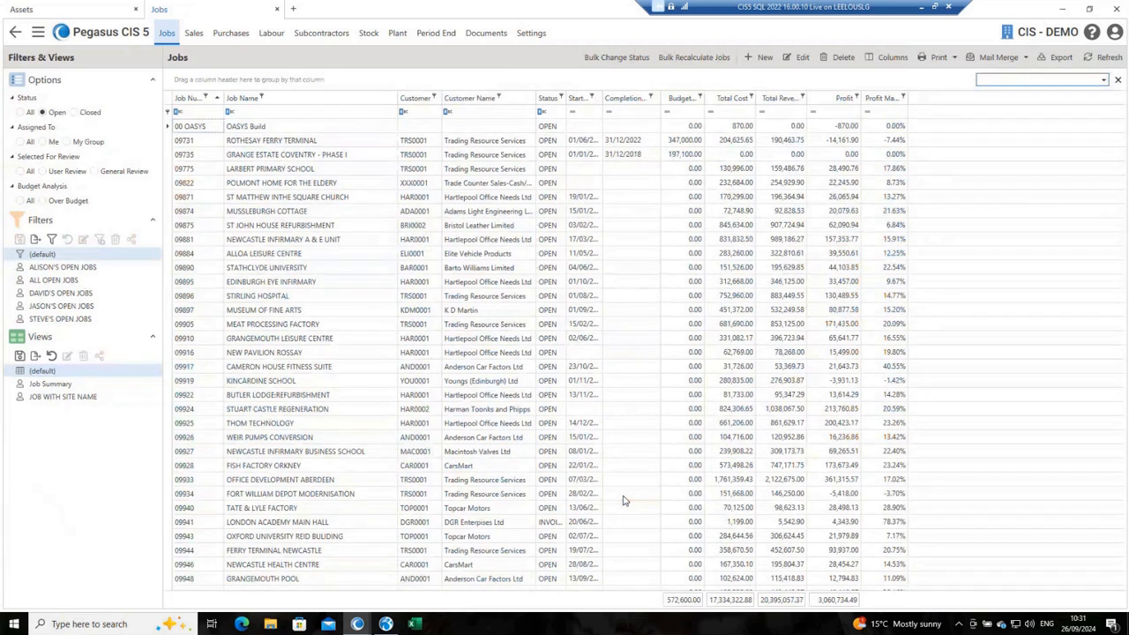
type("plant")
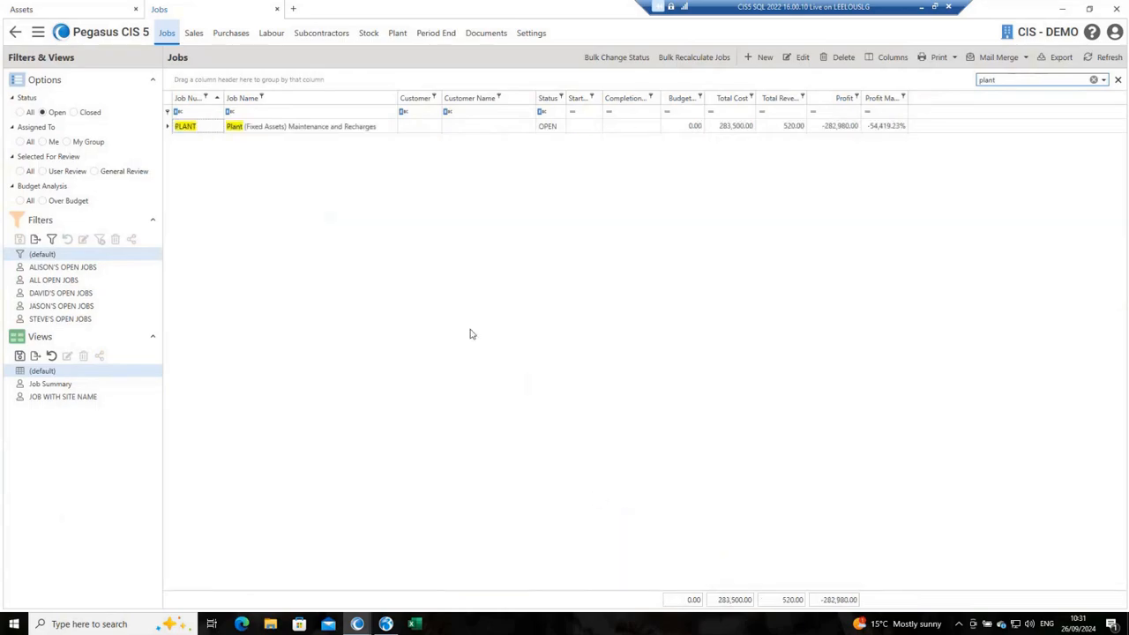
double_click(249, 128)
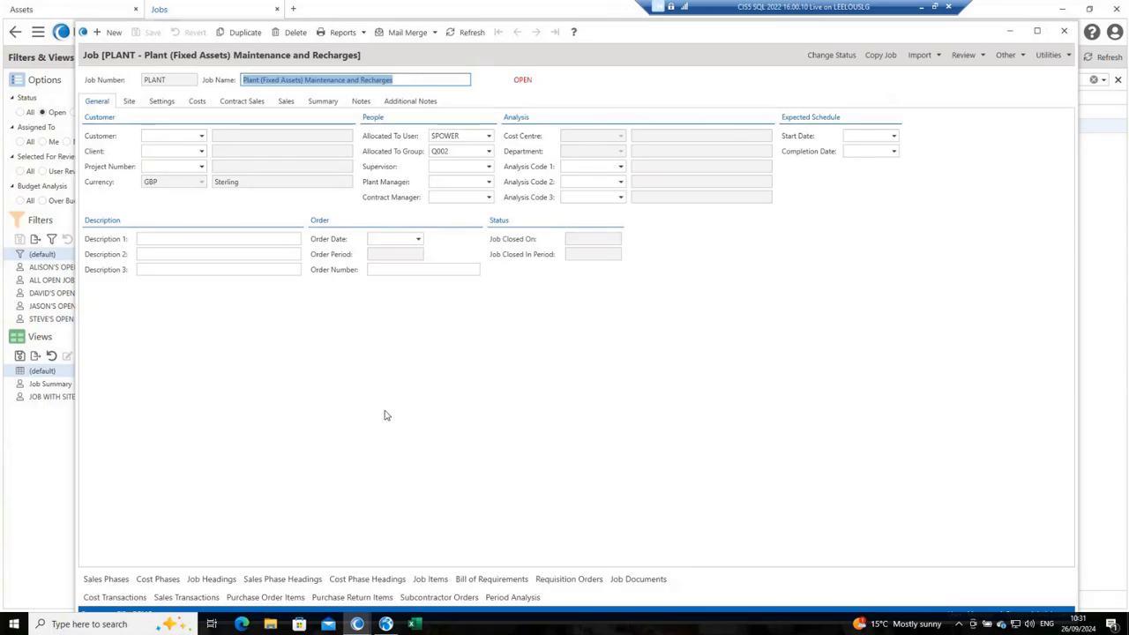
Step: Examine the PLANT job's cost phases and its job settings, ending on the cost phases list
left_click(156, 579)
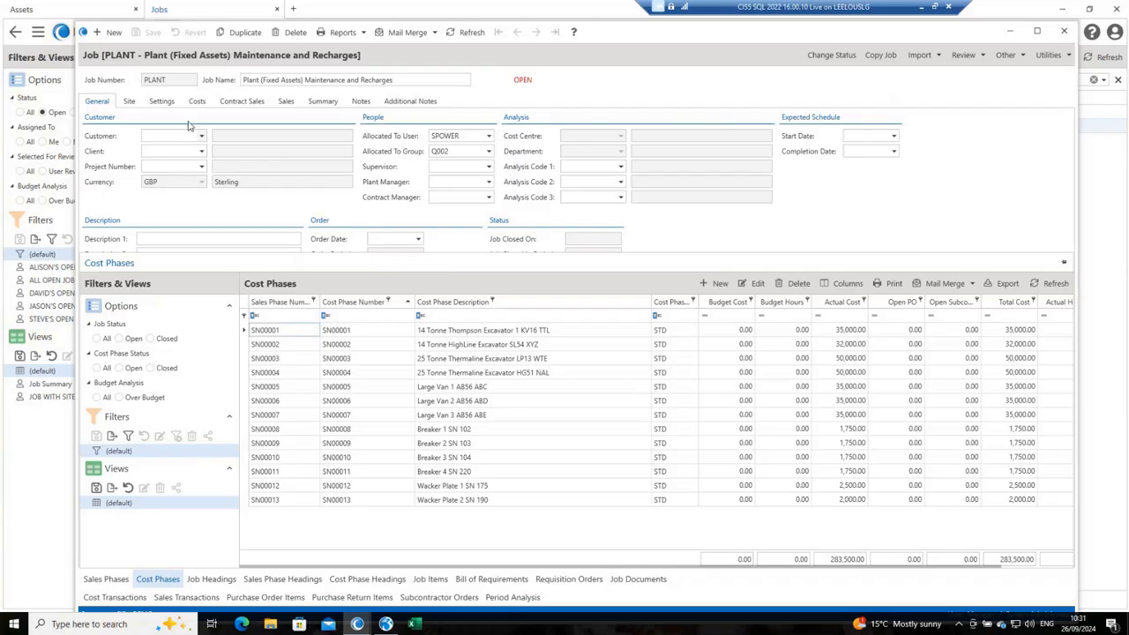
left_click(162, 102)
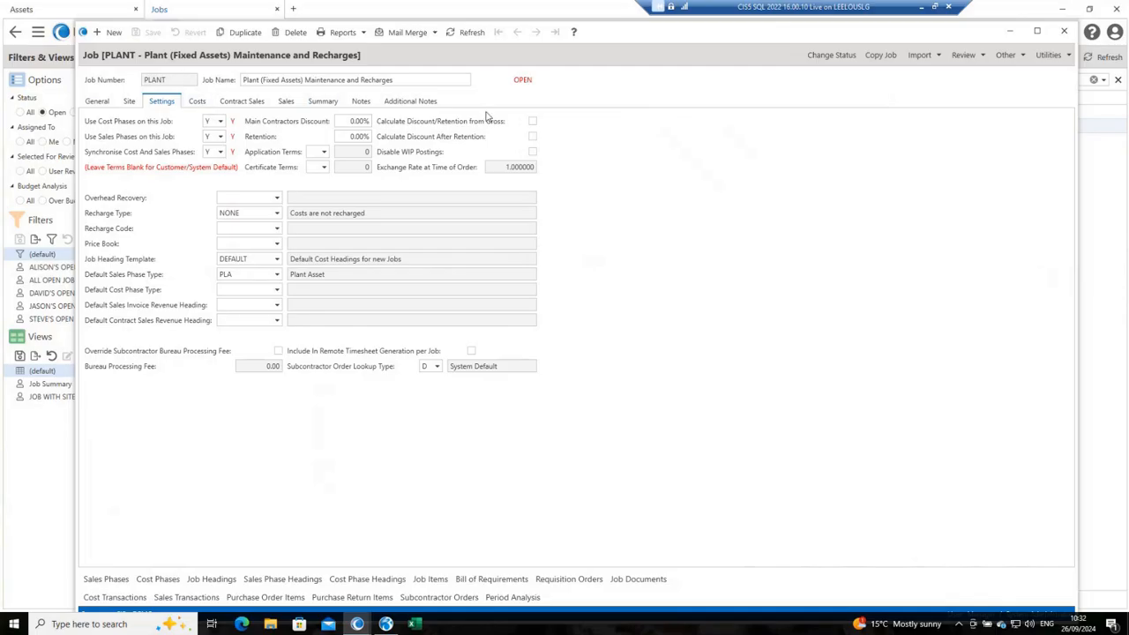
left_click(157, 579)
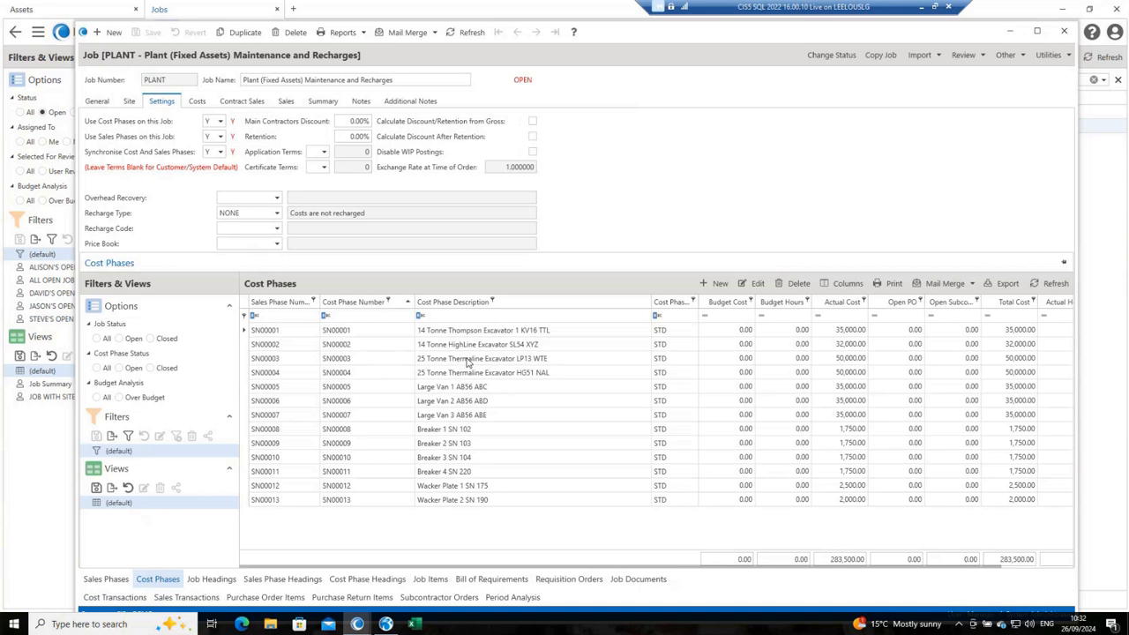
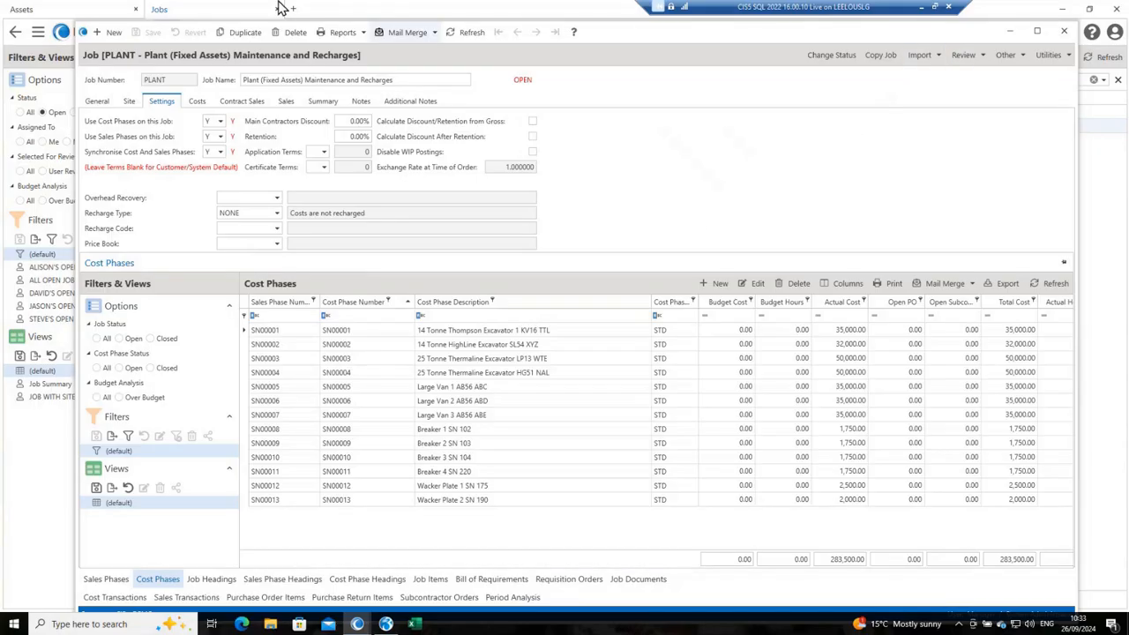
Step: Reopen asset SN00001 from the assets list, set its received date to 01/07/2024 and save the record
left_click(62, 15)
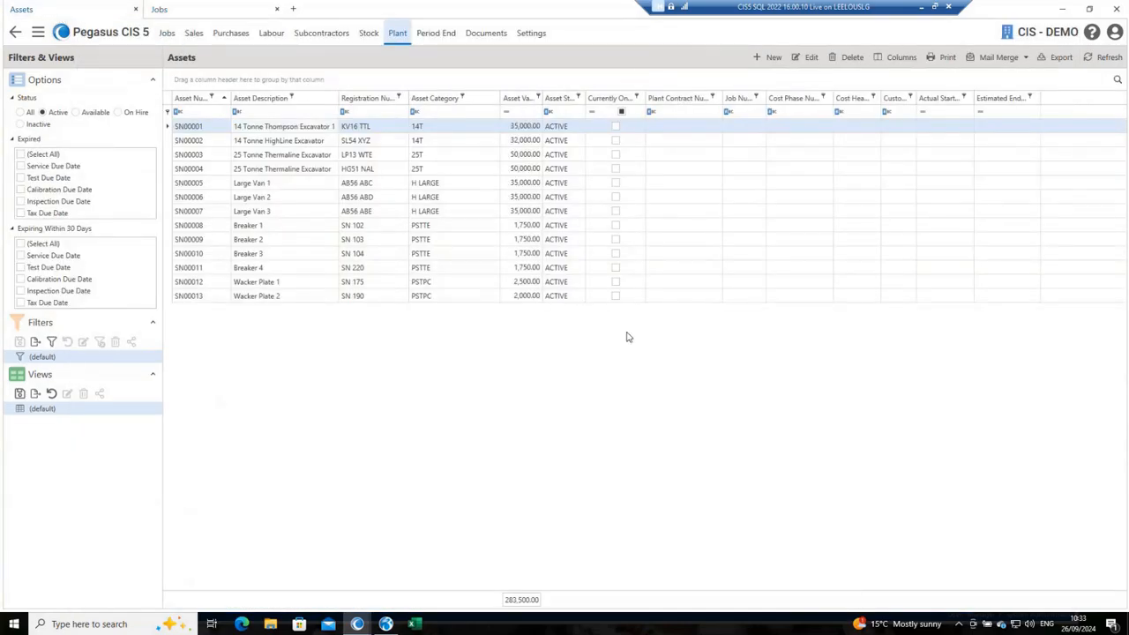
double_click(285, 131)
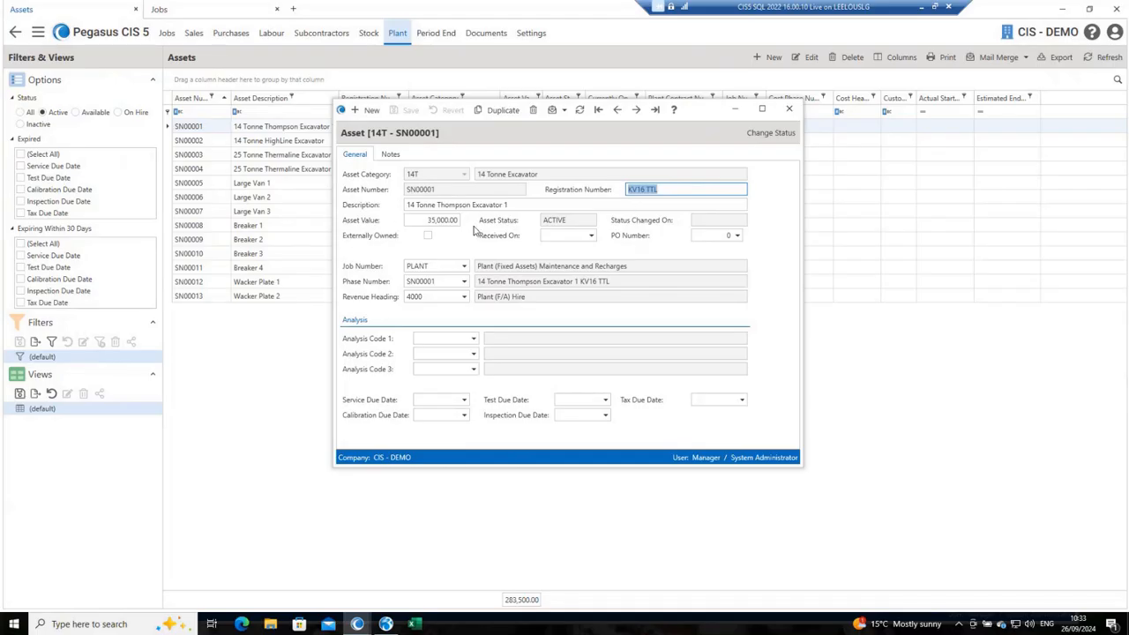
left_click(570, 235)
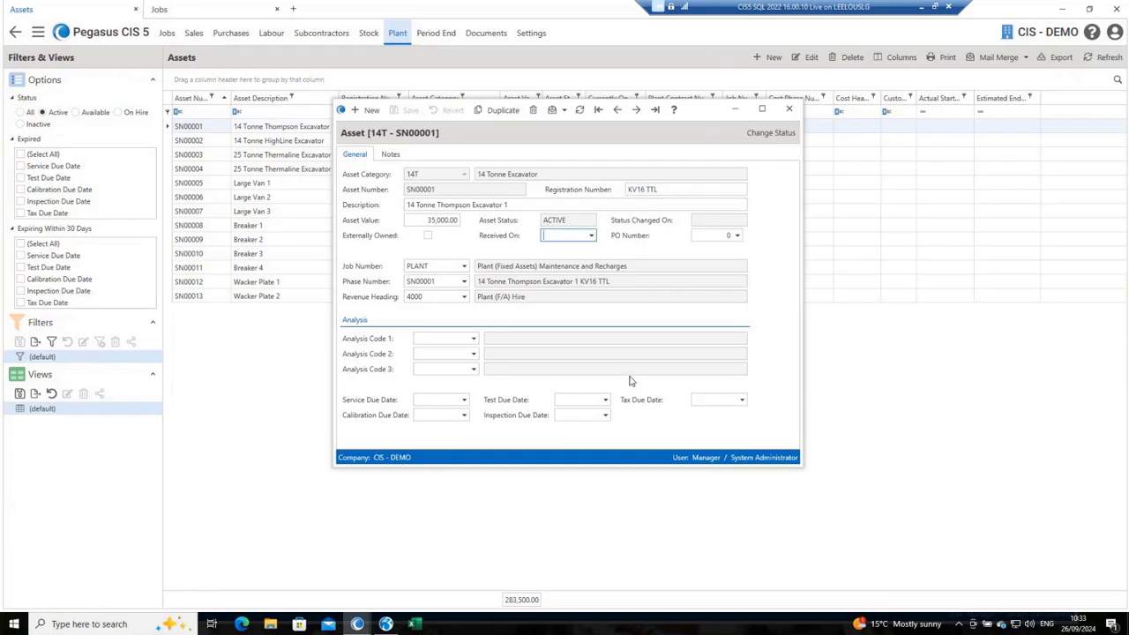
type("01/07/2024")
key("Tab")
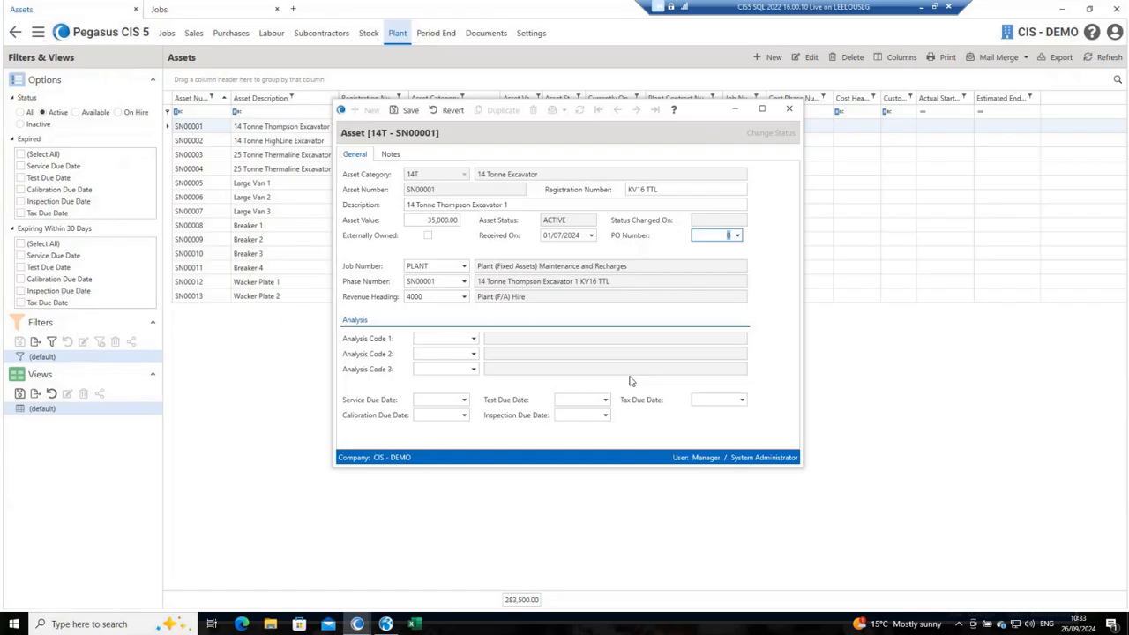
left_click(474, 339)
left_click(474, 339)
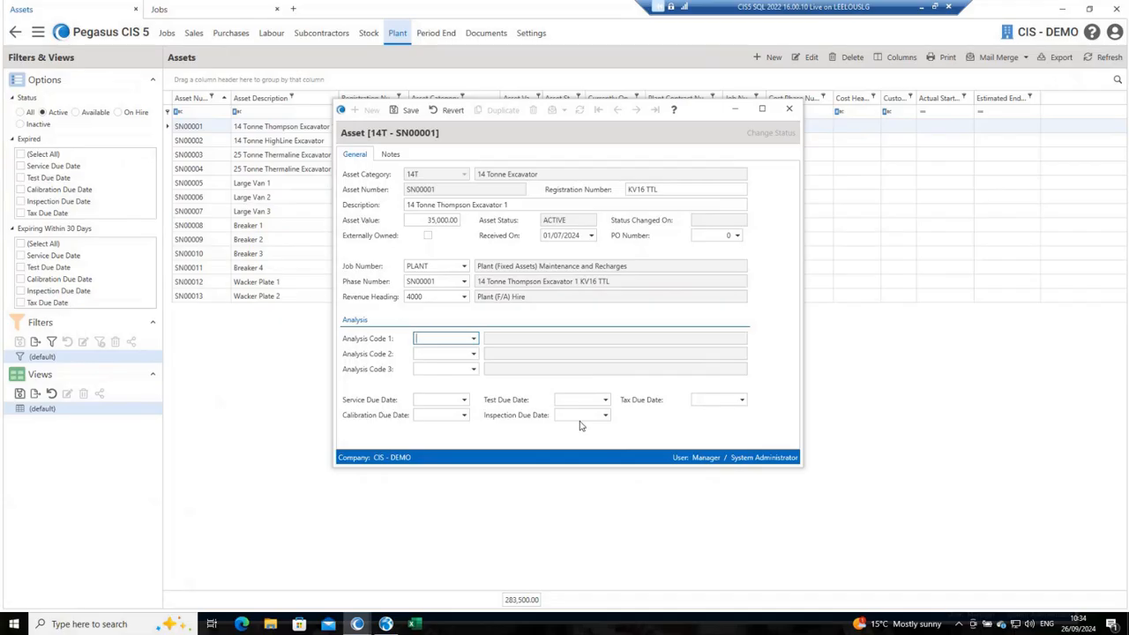
key("ctrl+s")
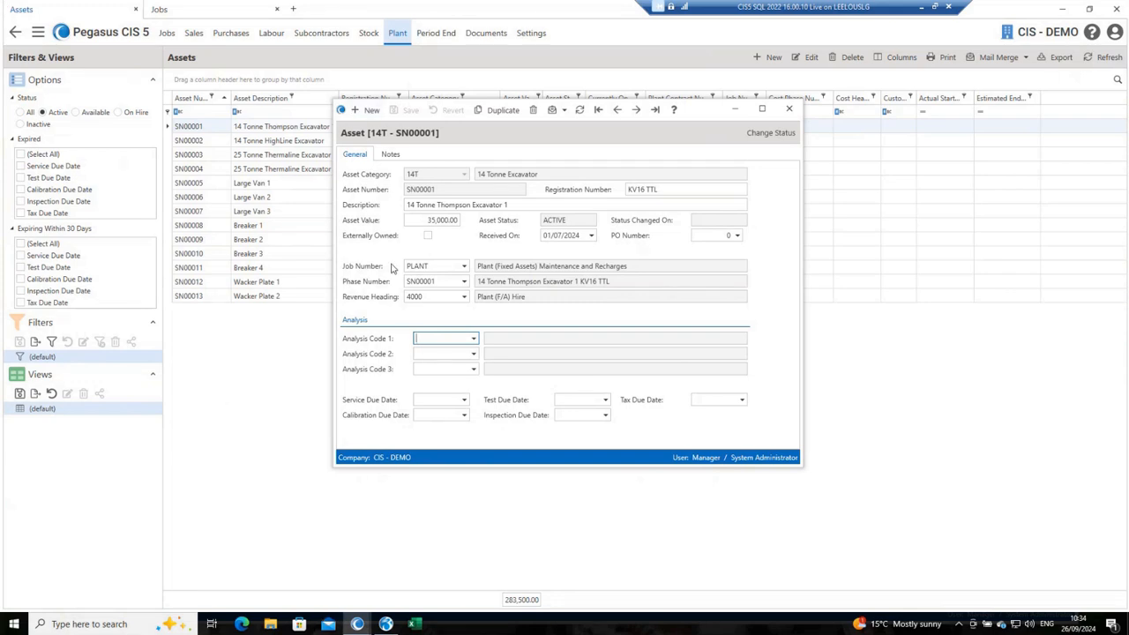
Step: Check the phases selectable for the asset's phase number, keep SN00001 and close the asset record
left_click(465, 281)
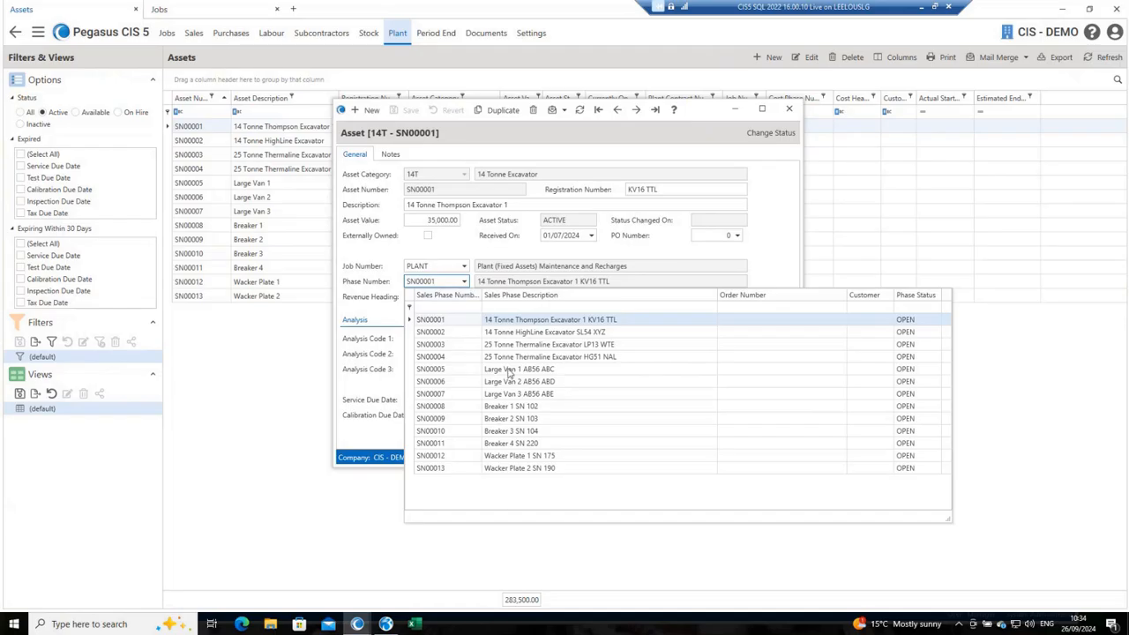
left_click(450, 282)
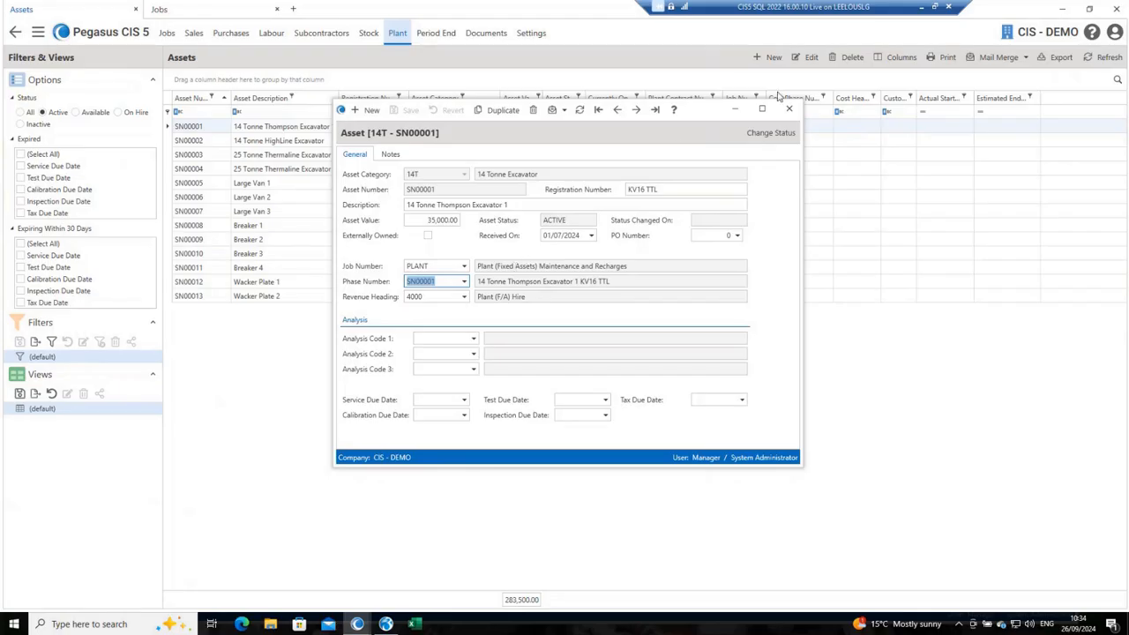
left_click(789, 111)
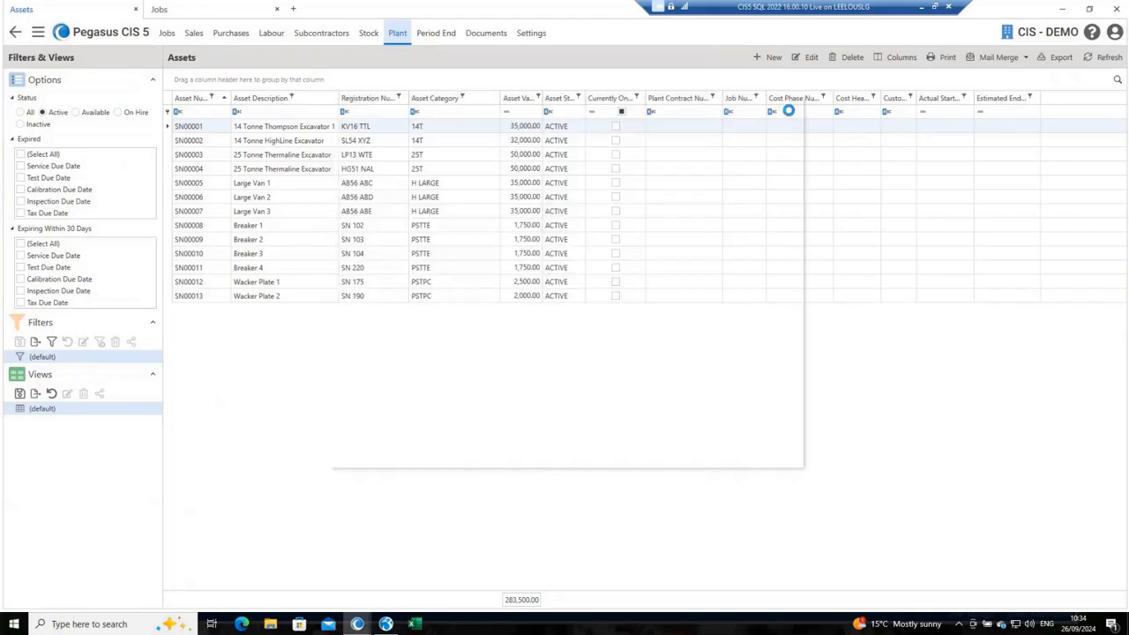
Step: Open the job asset category record for job 00 OASYS, category 14T, and show its job asset rates
left_click(38, 33)
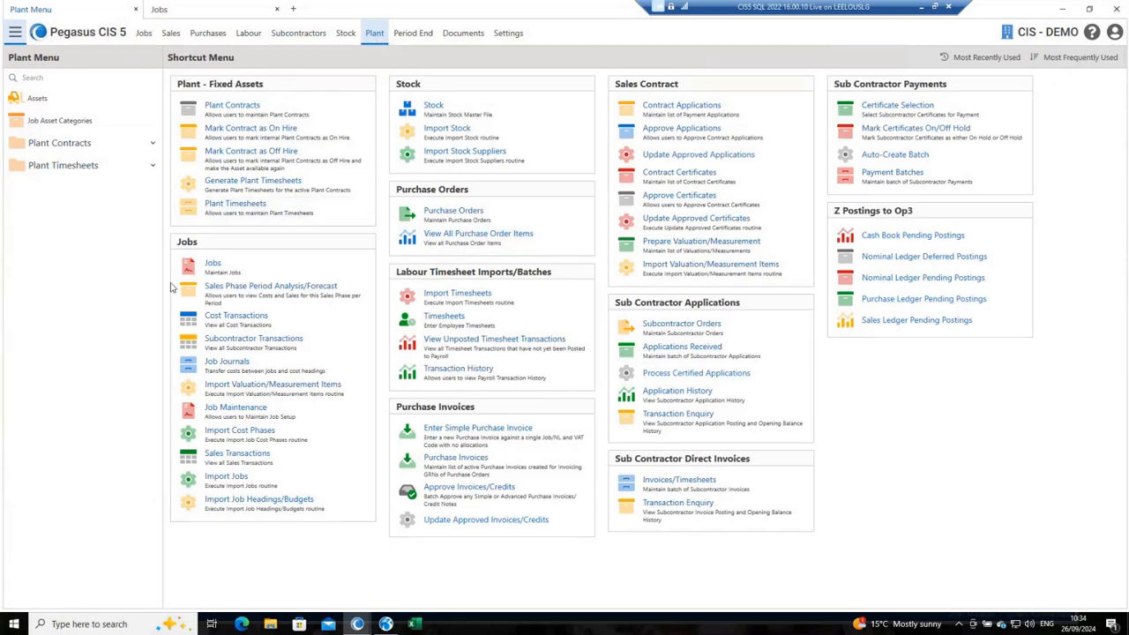
left_click(78, 121)
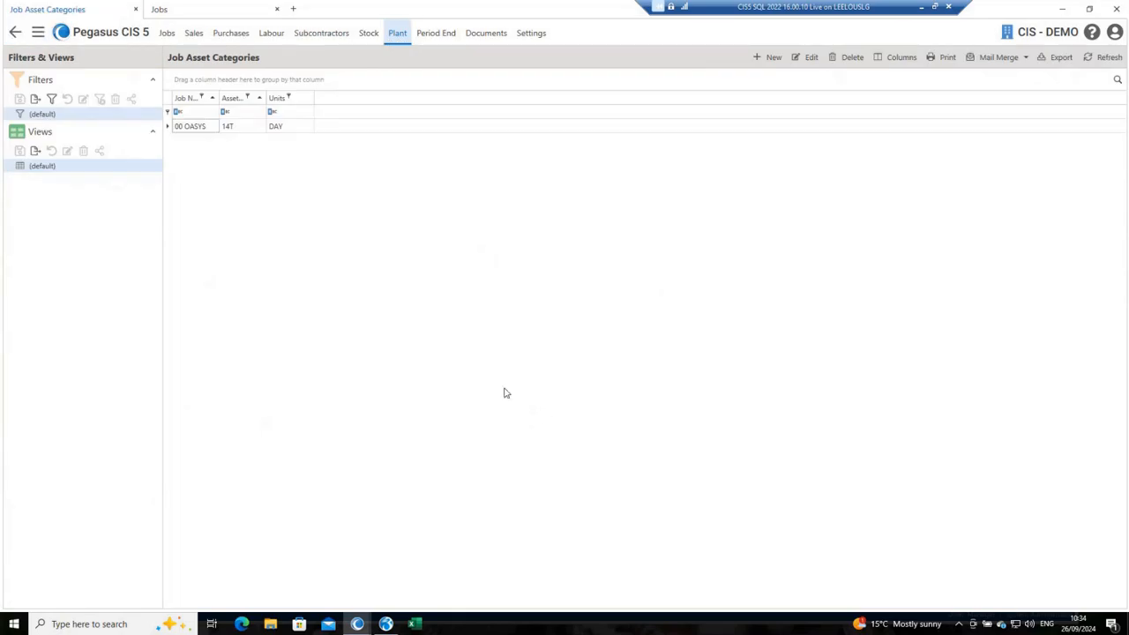
left_click(241, 129)
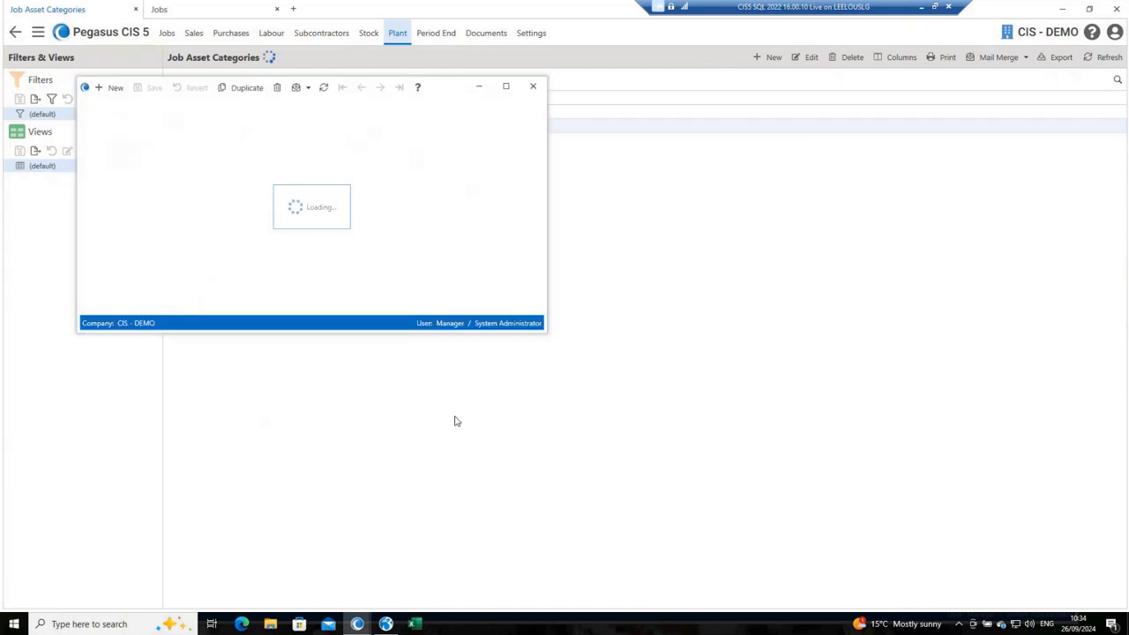
left_click_drag(449, 88, 784, 183)
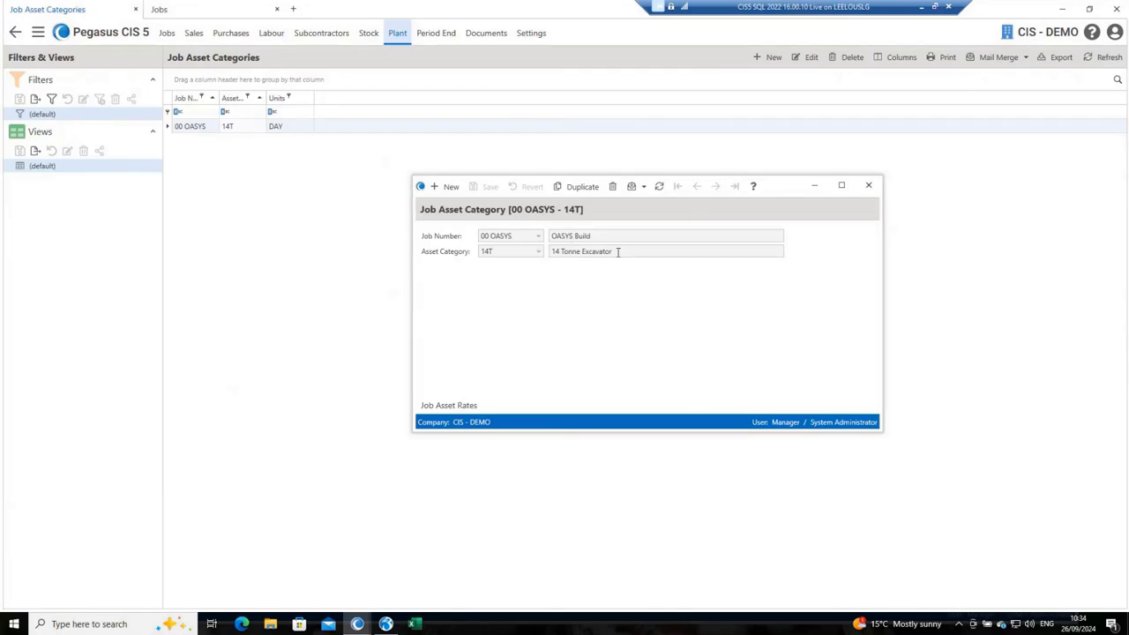
left_click(447, 406)
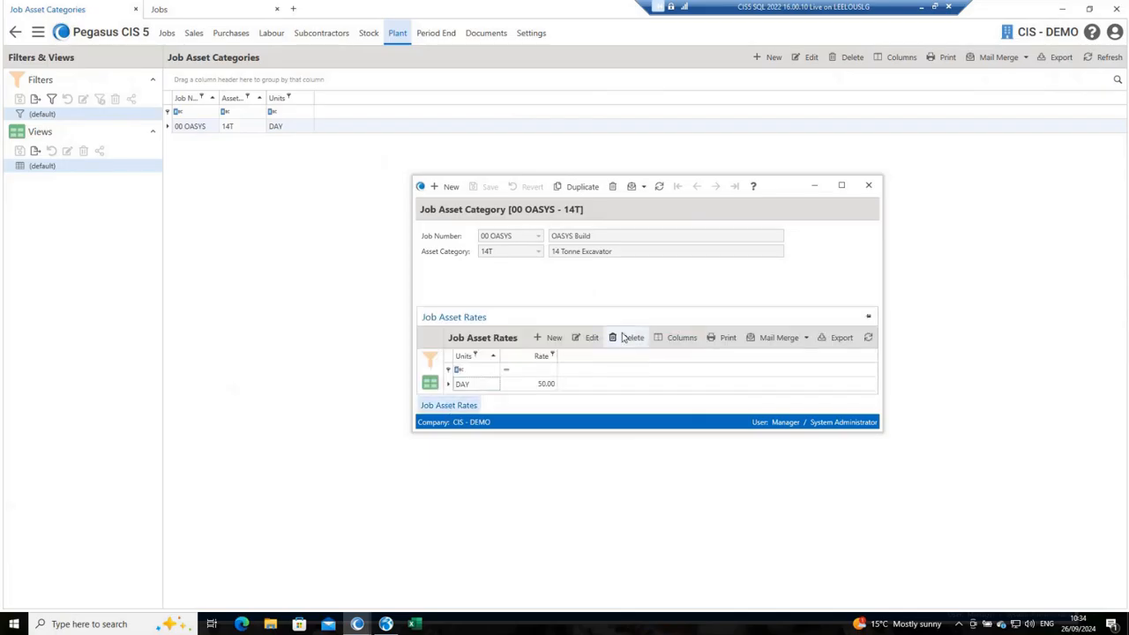
Step: Add a job asset rate of 300.00 per WEEK to the 14T category, save it and close the category record
left_click(556, 338)
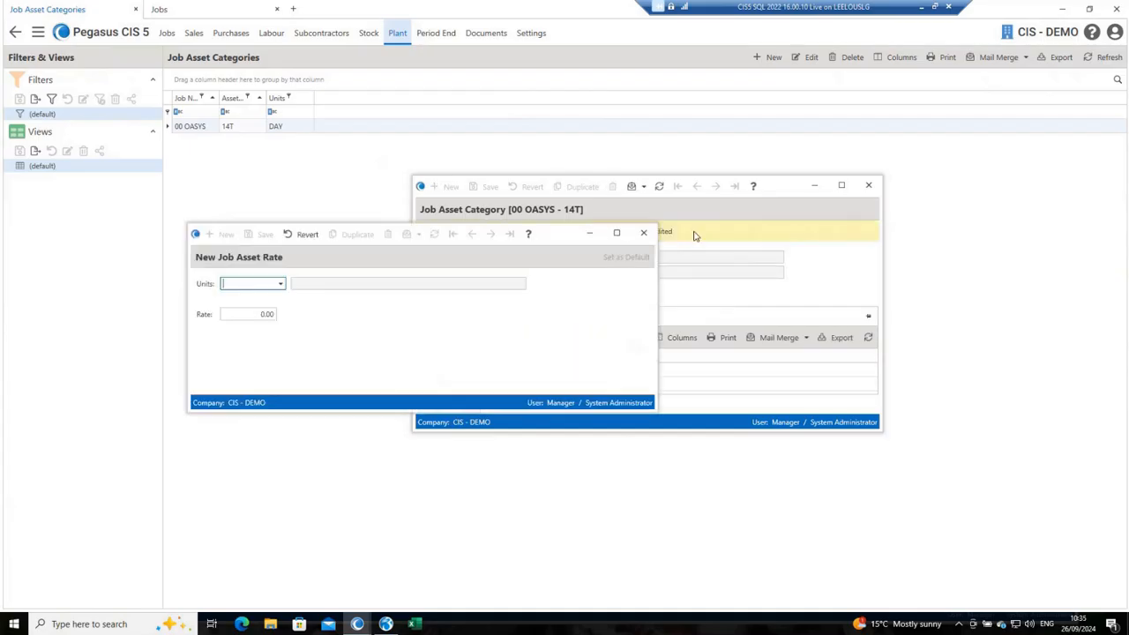
left_click(280, 283)
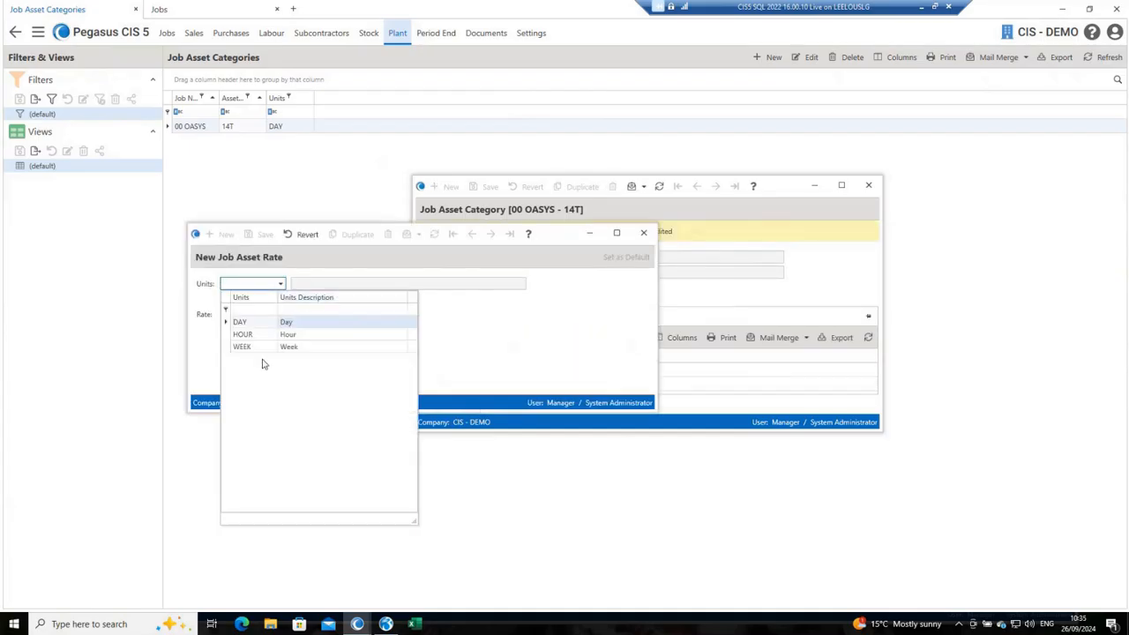
left_click(257, 349)
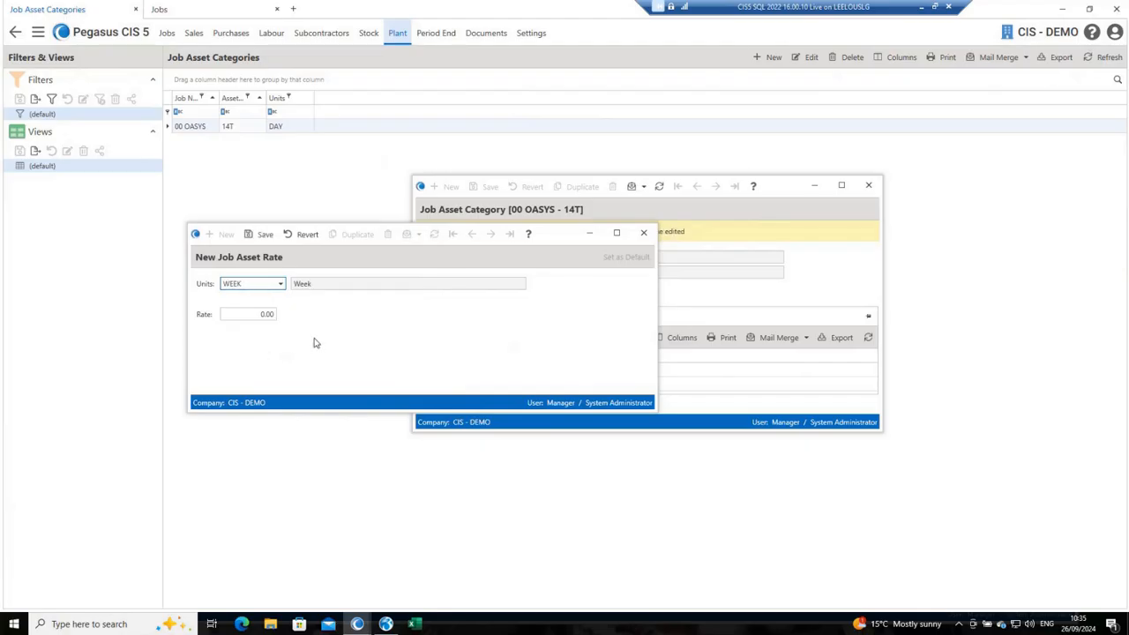
key("Tab")
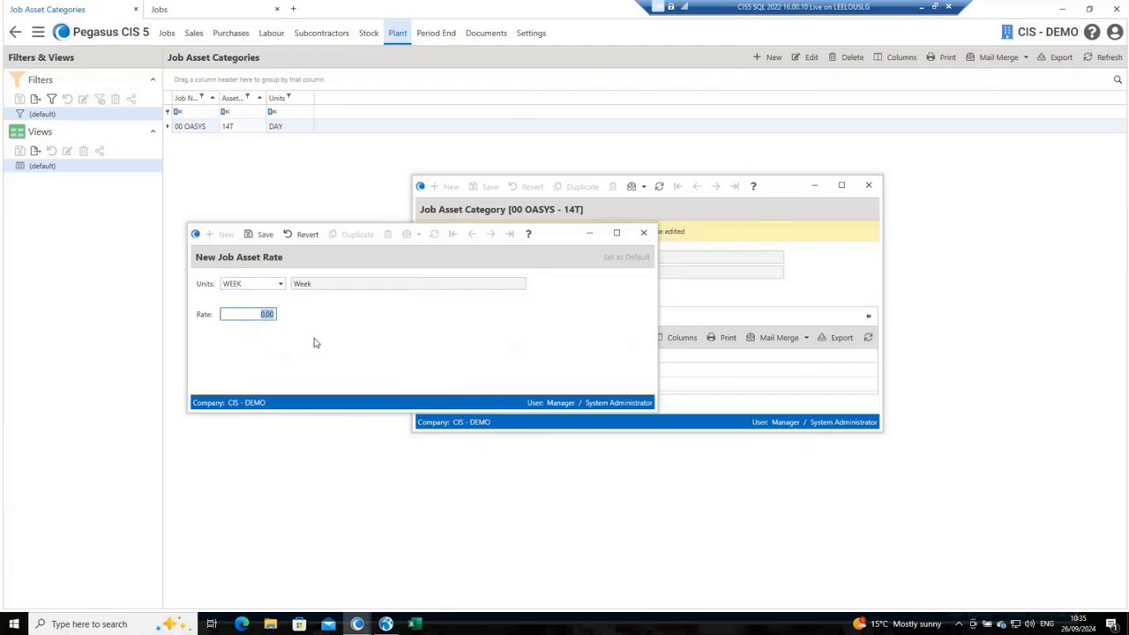
type("300")
key("ctrl+s")
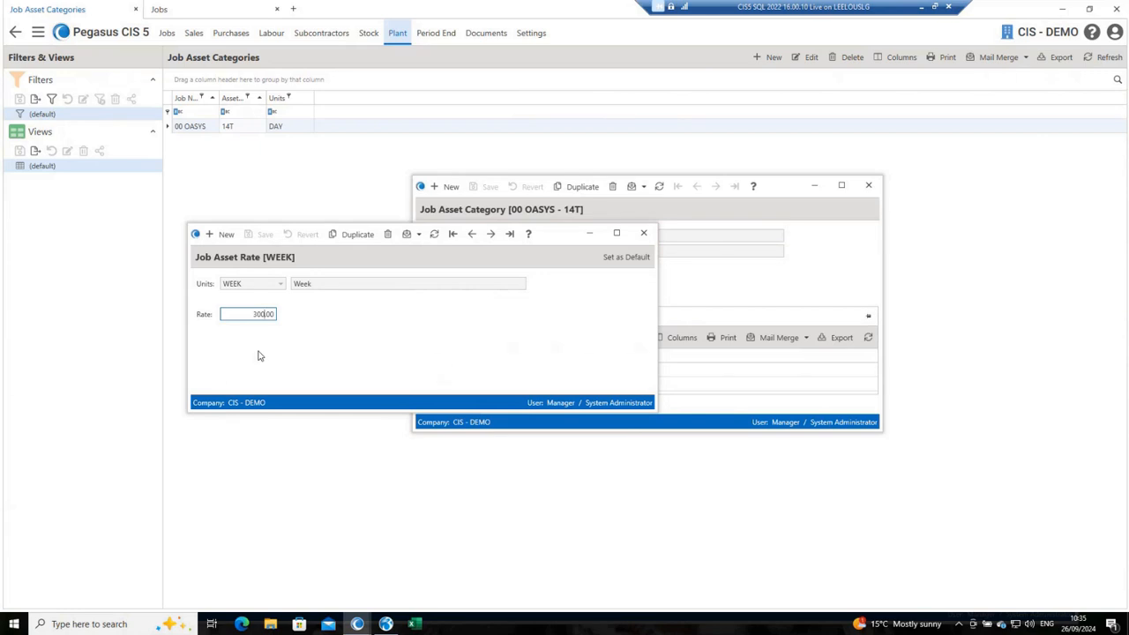
left_click(644, 234)
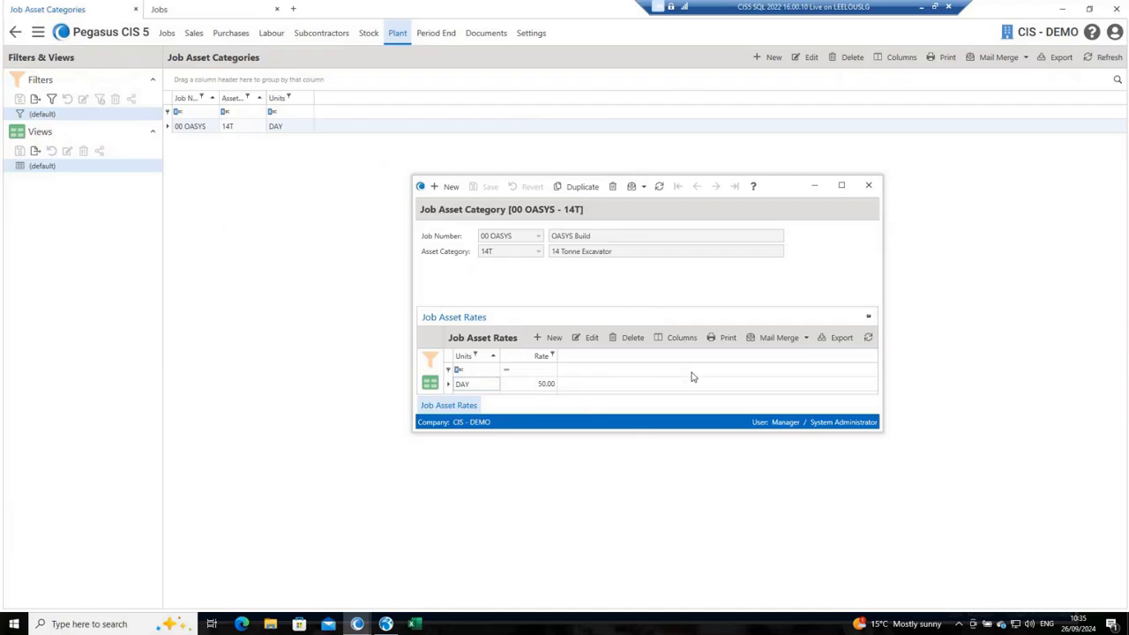
left_click(868, 186)
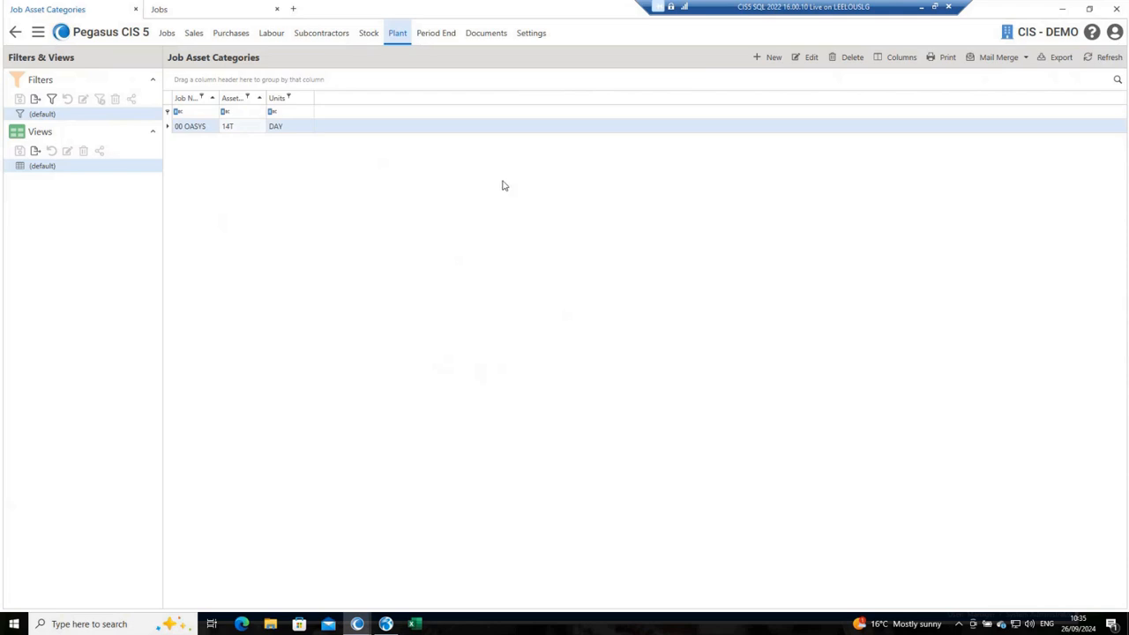
Step: Open the plant contracts list and start a new plant contract
left_click(397, 34)
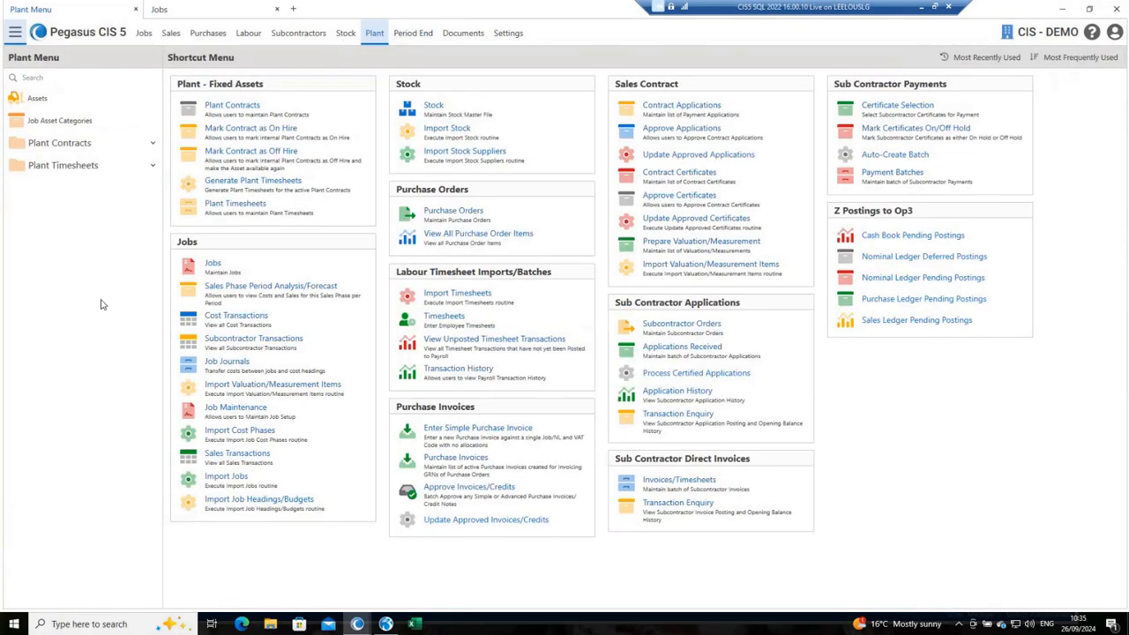
left_click(154, 144)
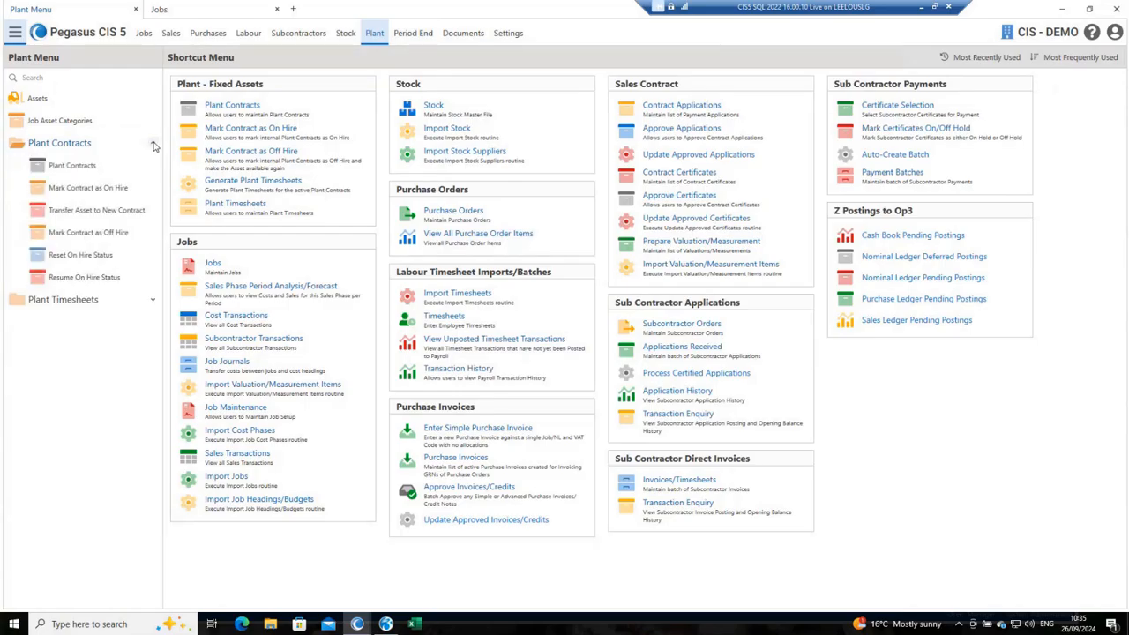
left_click(76, 166)
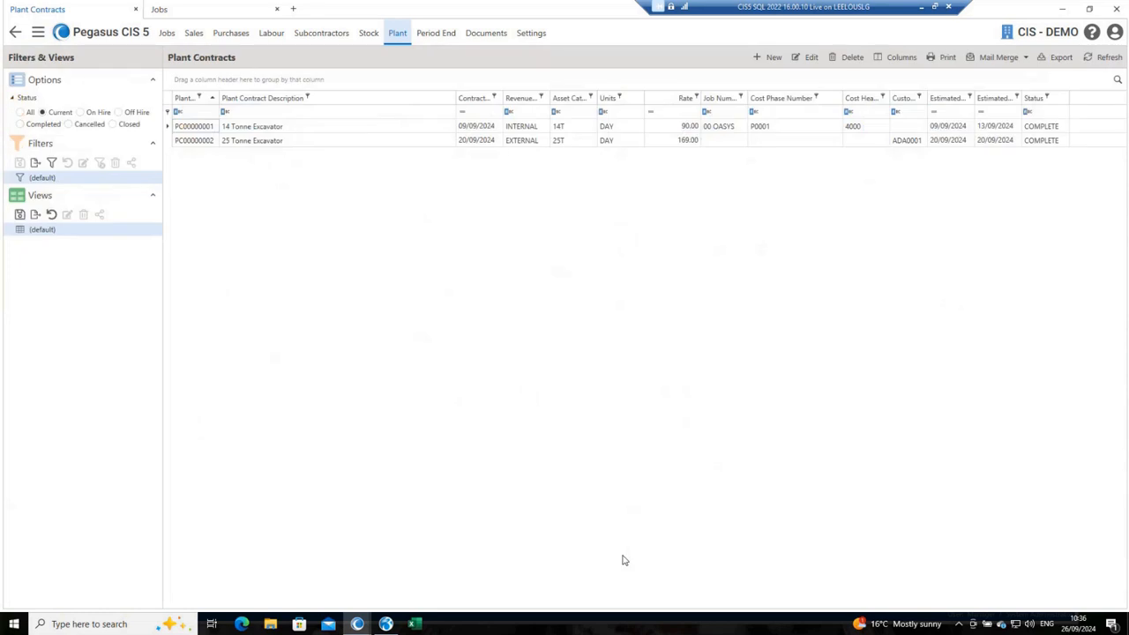
key("ctrl+n")
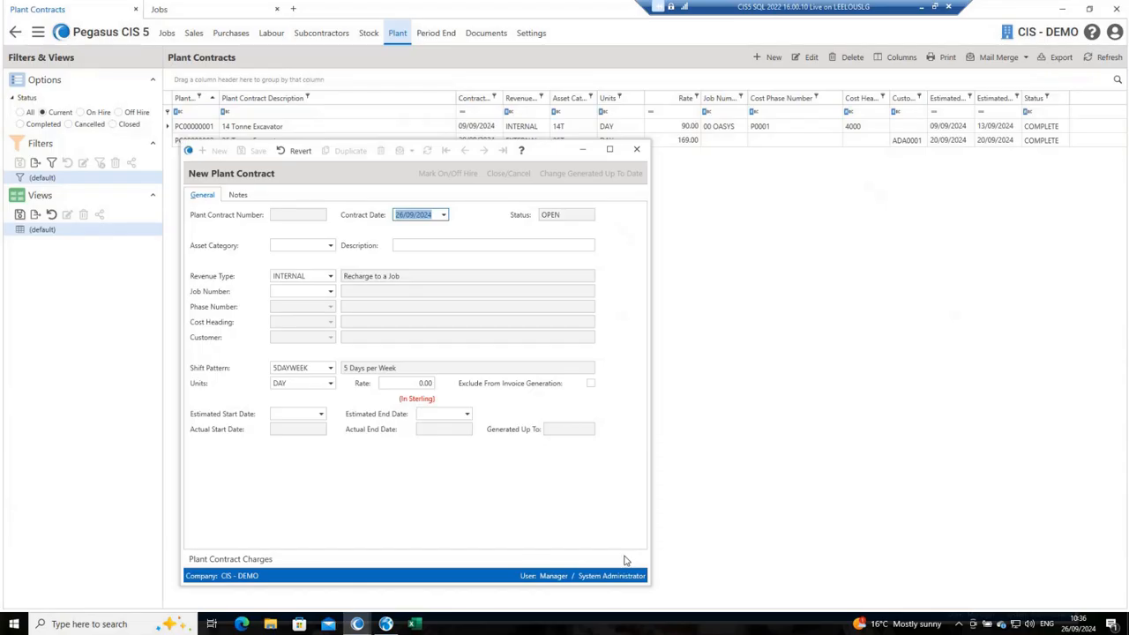
left_click_drag(546, 150, 704, 88)
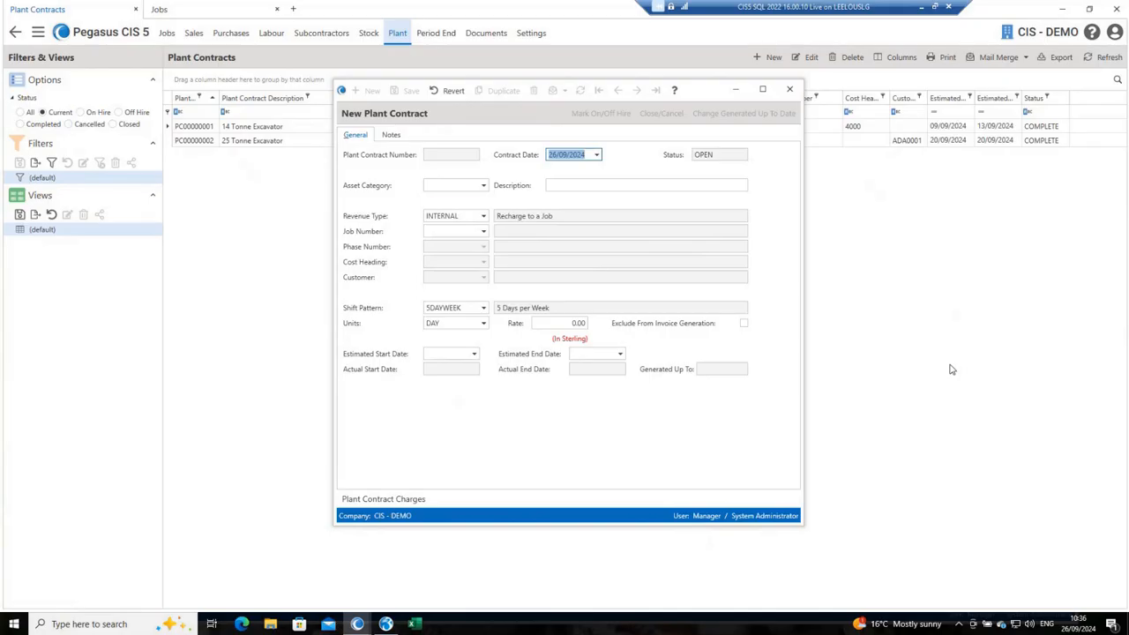
Step: Set the contract's asset category to 14T and its revenue type to INTERNAL, keeping the 26/09/2024 date and default description
key("Tab")
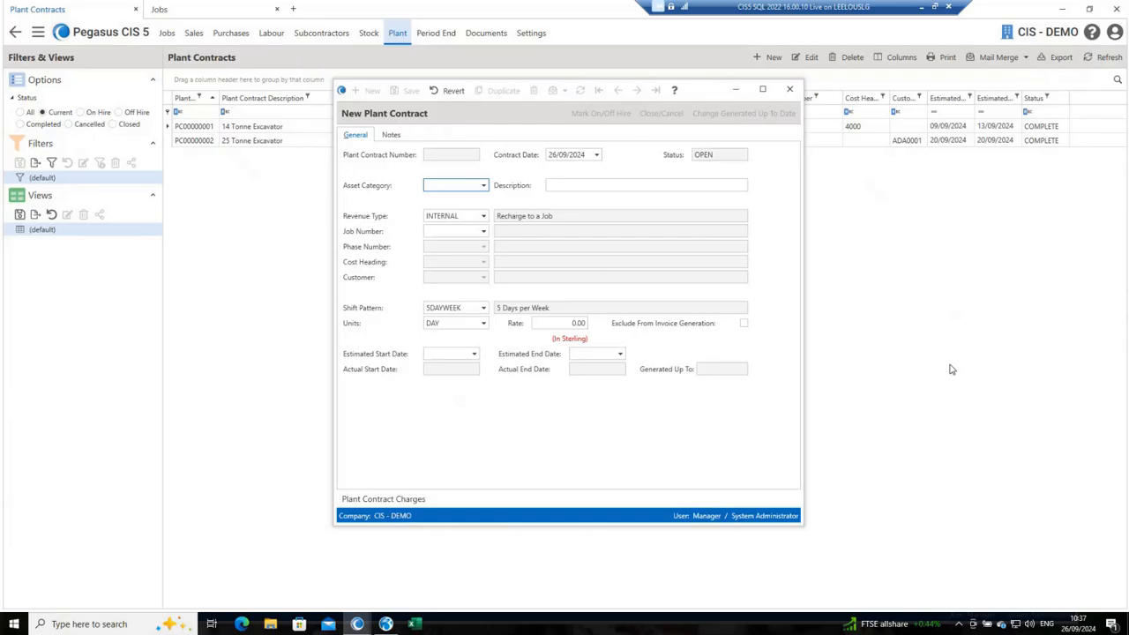
type("14T")
key("Tab")
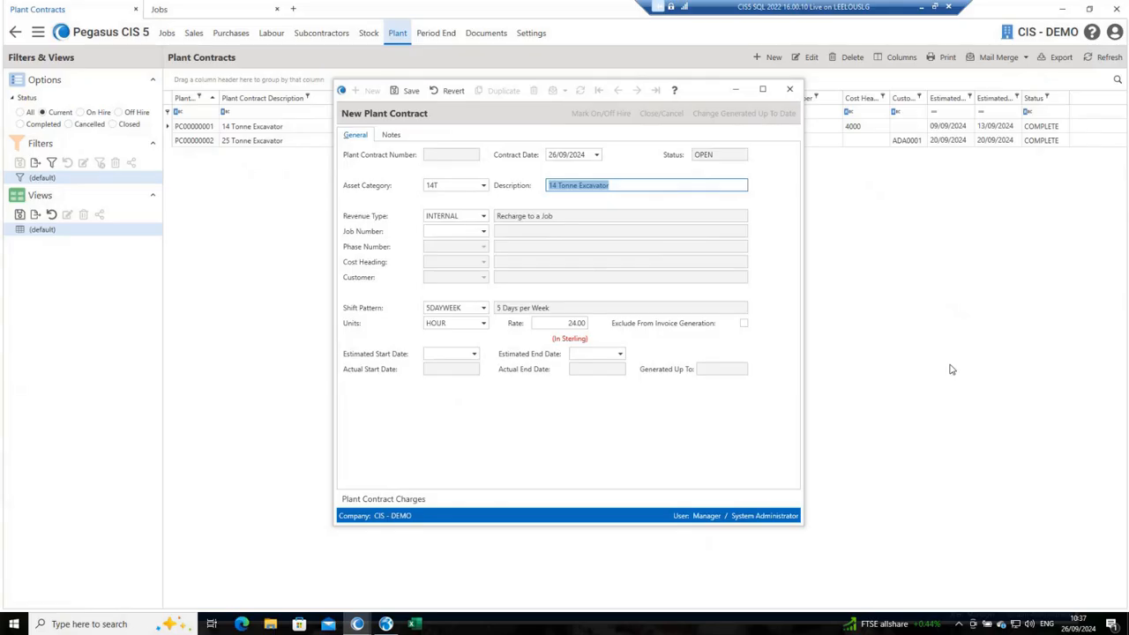
key("Tab")
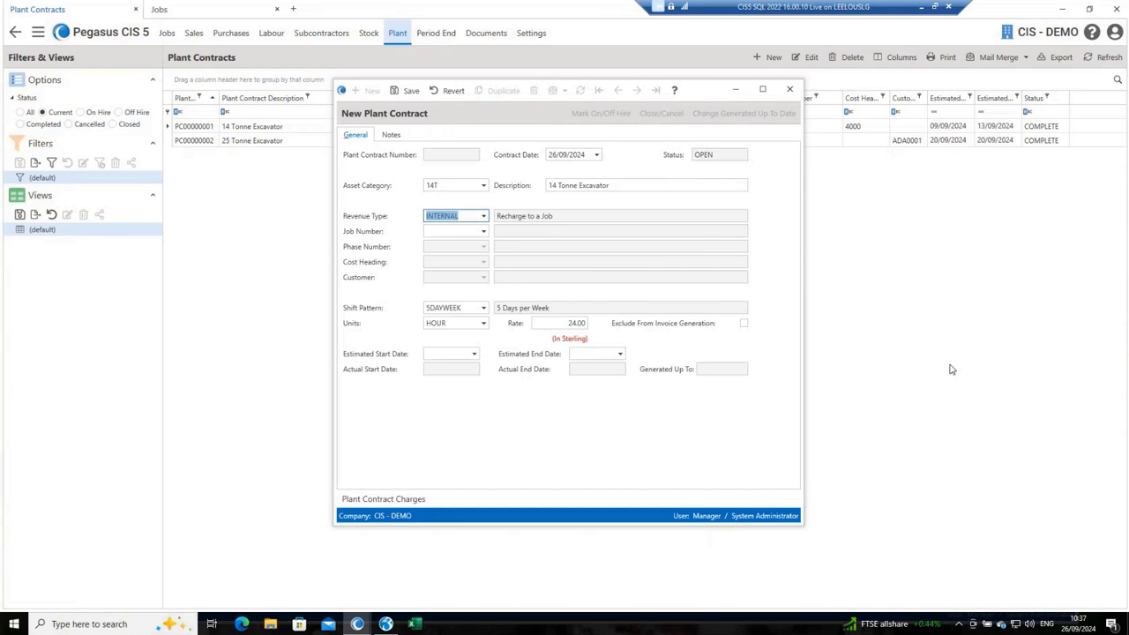
left_click(483, 216)
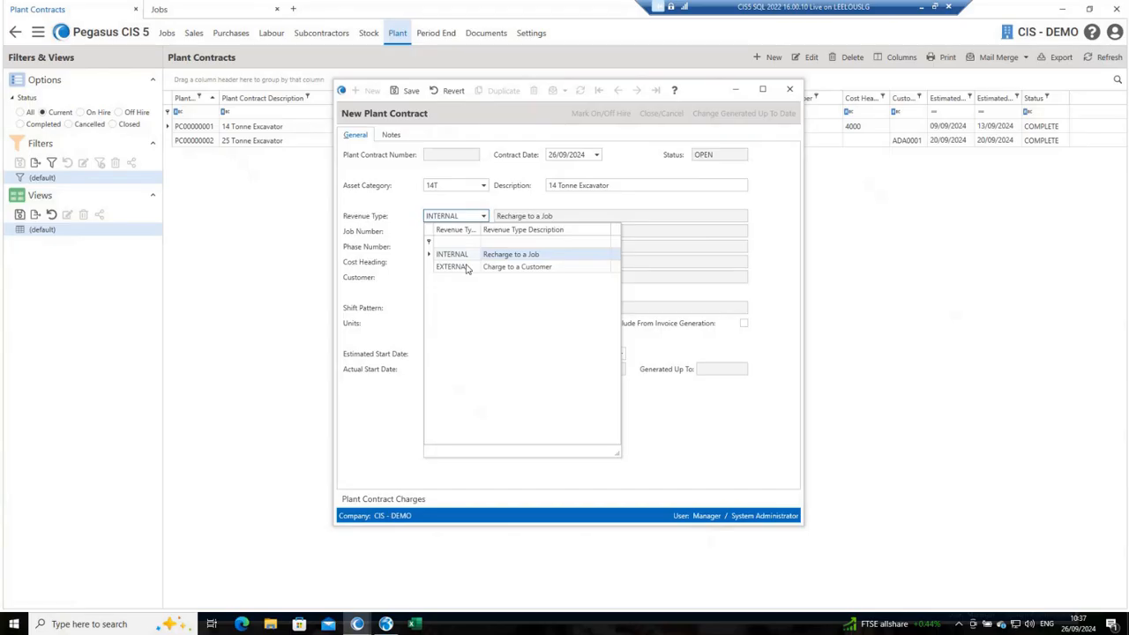
left_click(466, 255)
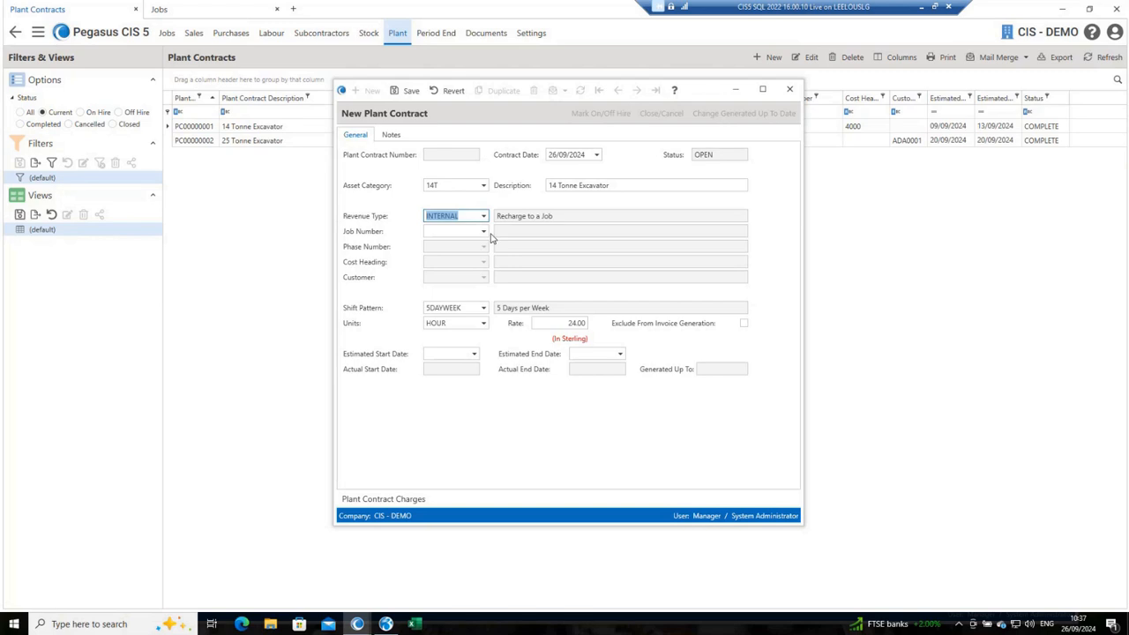
Step: Assign the contract to job 00 OASYS with phase P0002 Groundworks, accepting the default cost heading 4000
left_click(446, 231)
type("OASYS")
key("Tab")
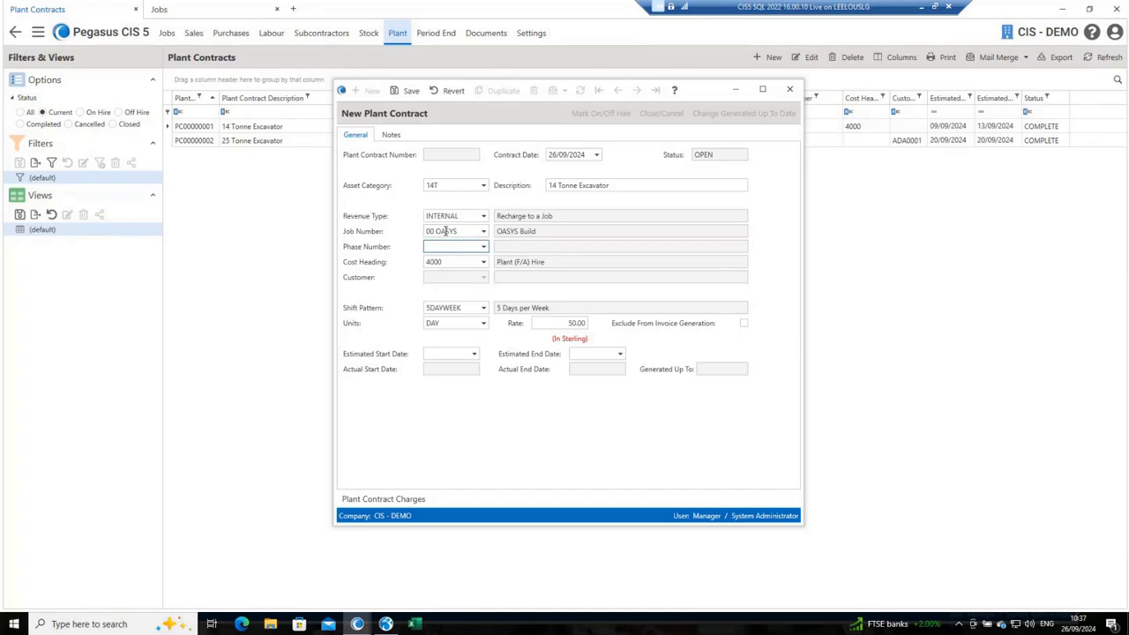
left_click(483, 248)
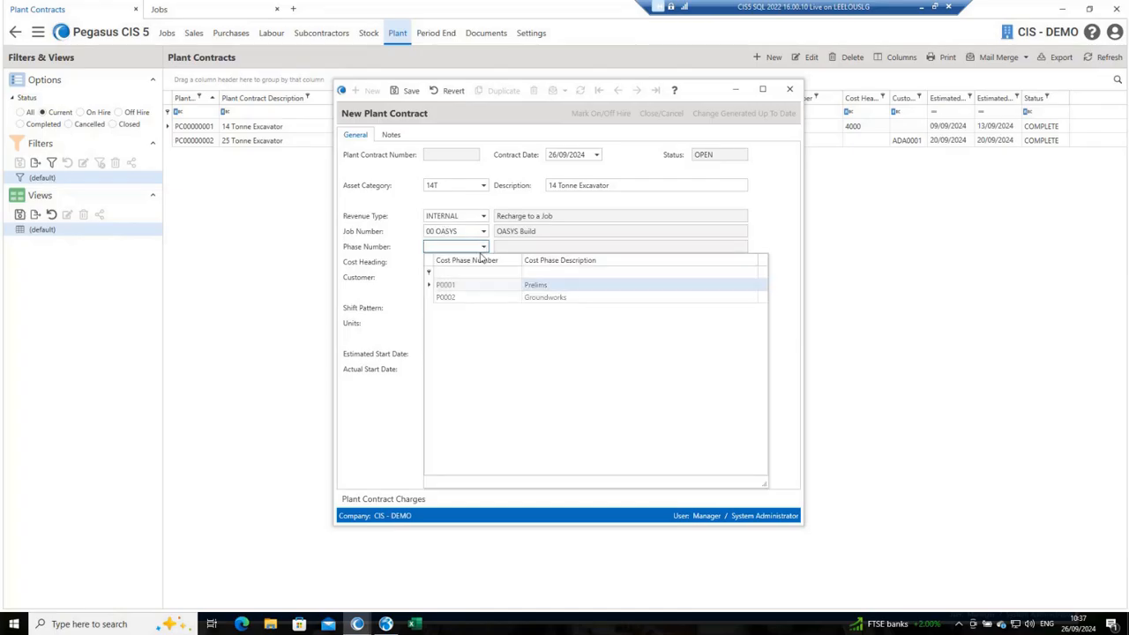
left_click(478, 298)
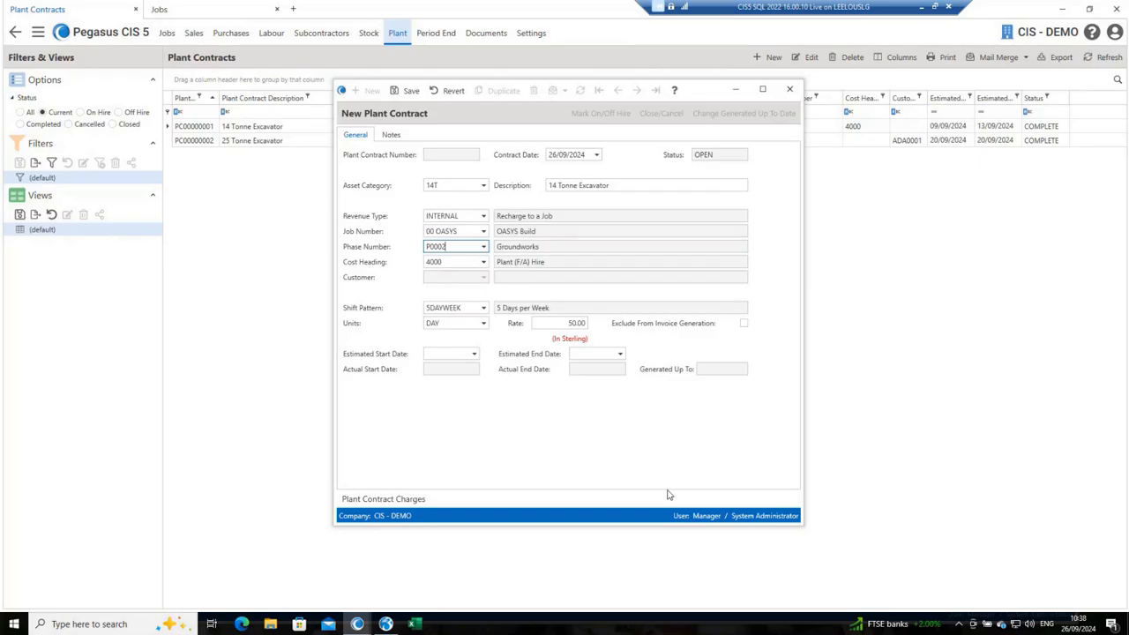
key("Tab")
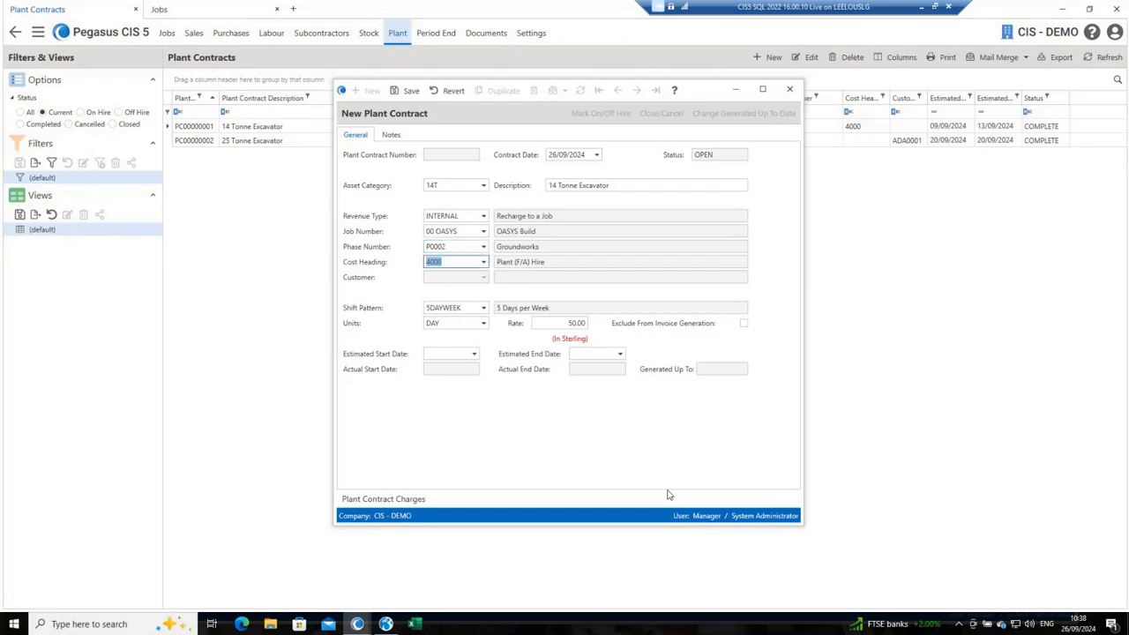
Step: Keep the contract's 5DAYWEEK shift pattern, set its units to WEEK and accept the default rate of 300.00
key("Tab")
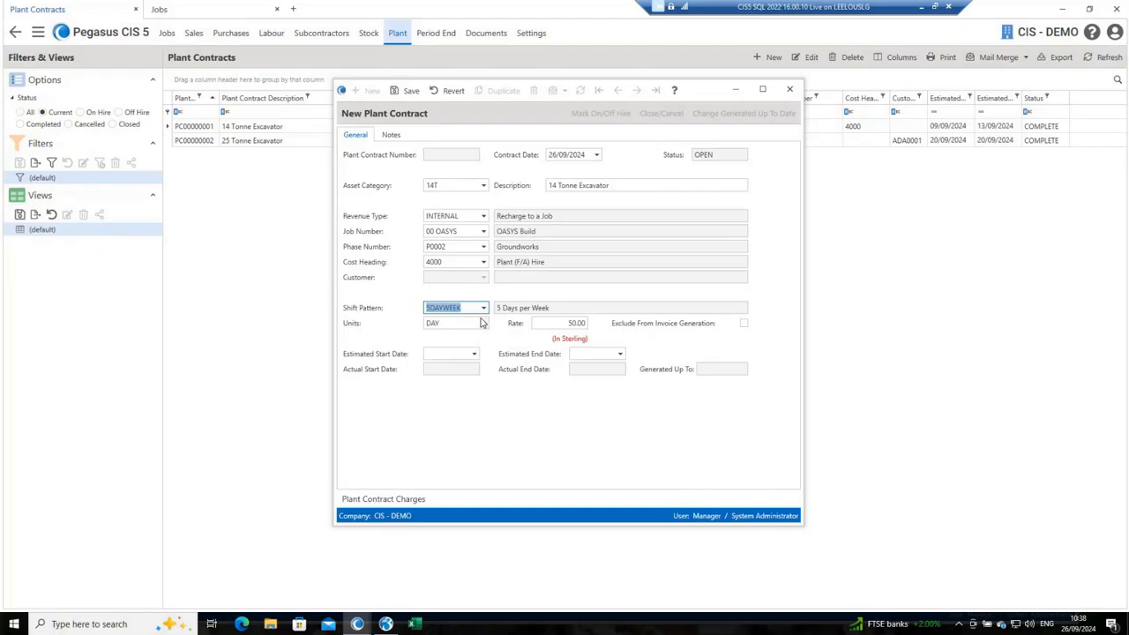
key("Tab")
type("WEEK")
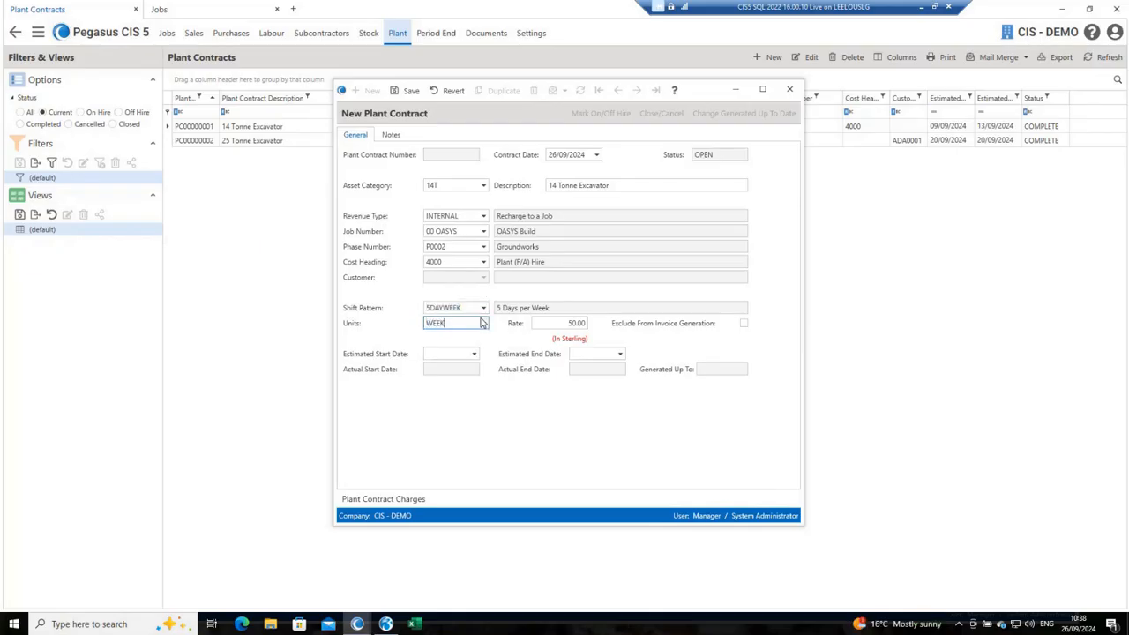
key("Tab")
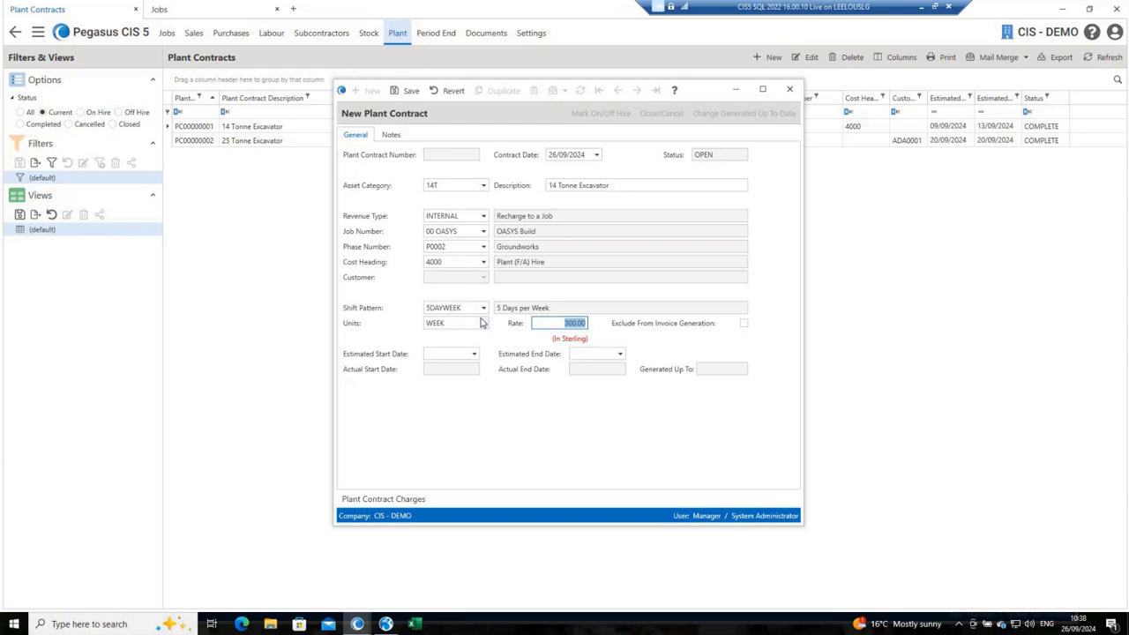
key("Tab")
key("Tab")
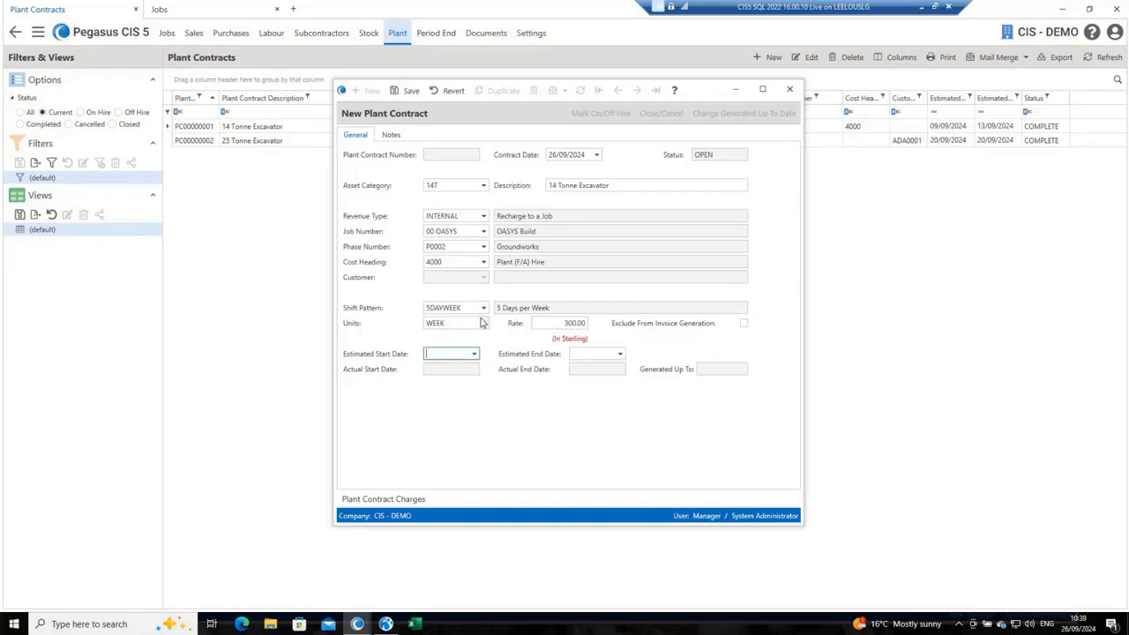
Step: Set the contract's estimated start date to 23/09/2024 and estimated end date to 27/09/2024, and save the contract
type("26/09/2024")
key("Tab")
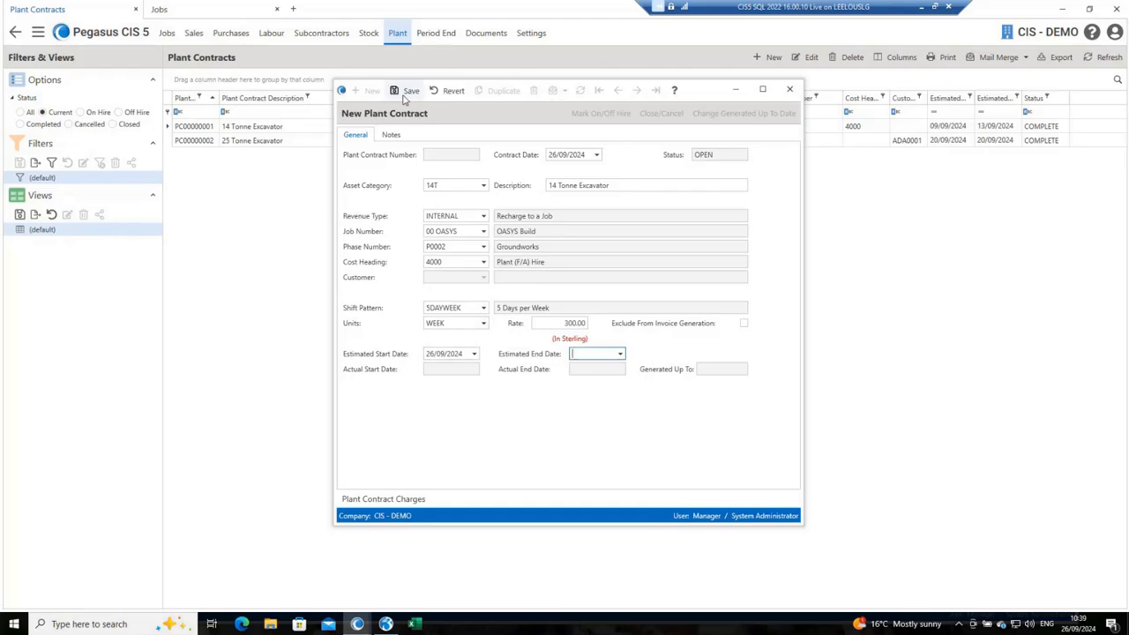
left_click(474, 354)
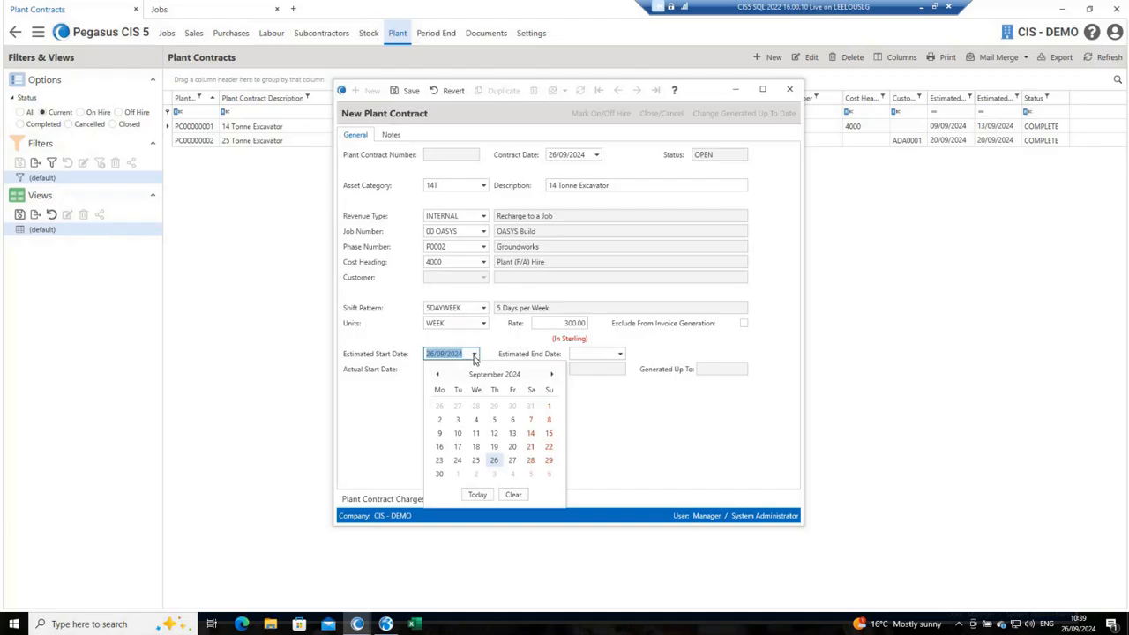
left_click(440, 460)
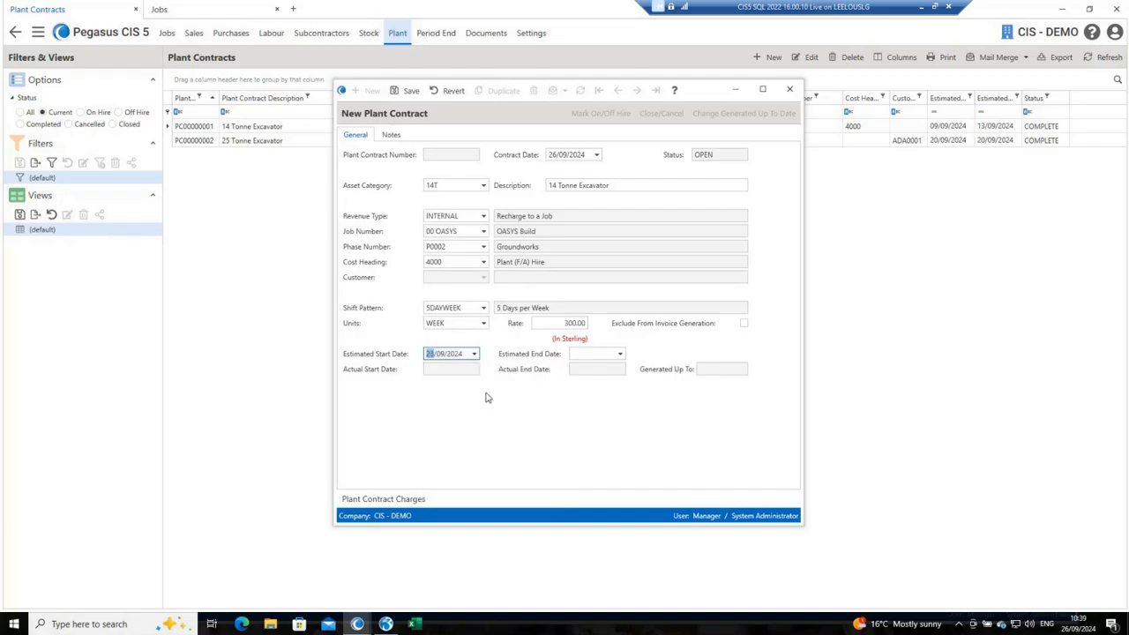
key("Tab")
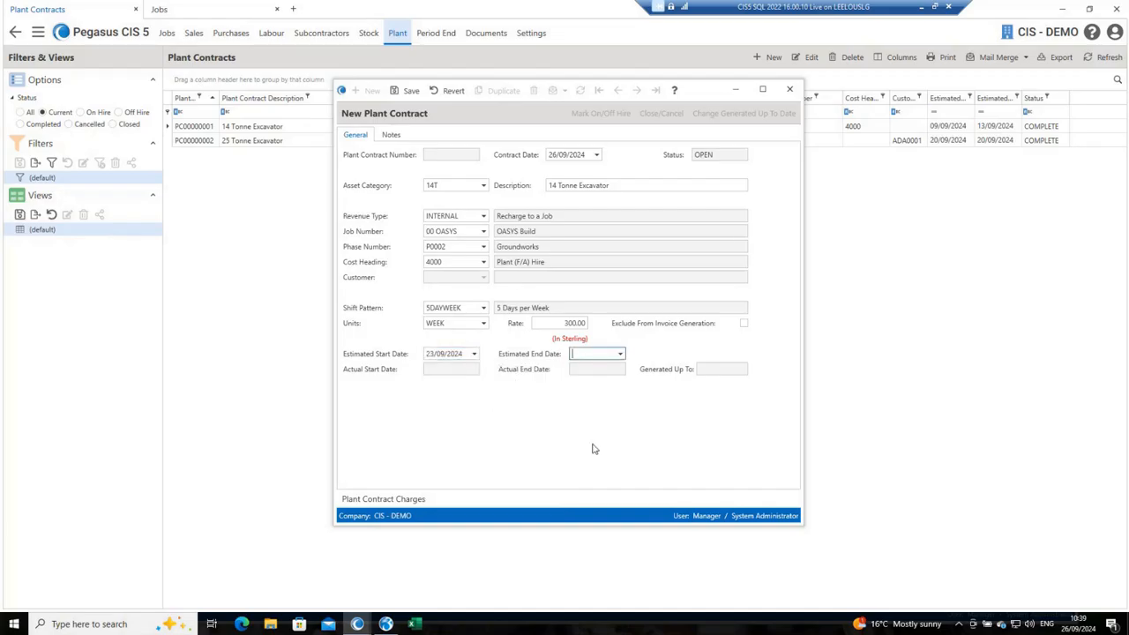
type("27/09/2024")
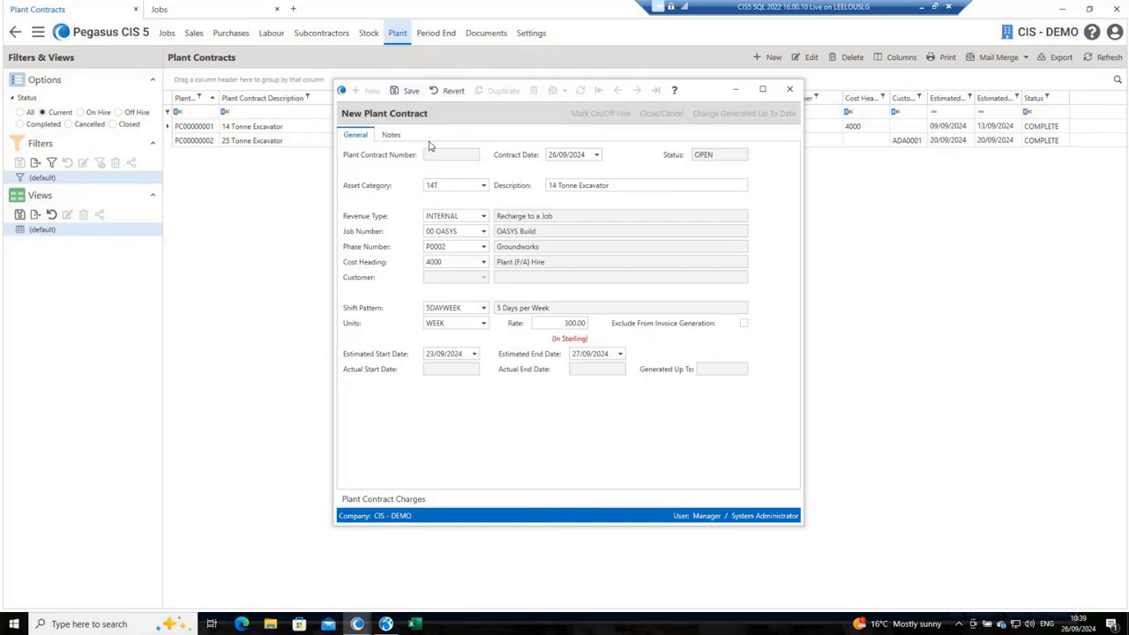
left_click(406, 90)
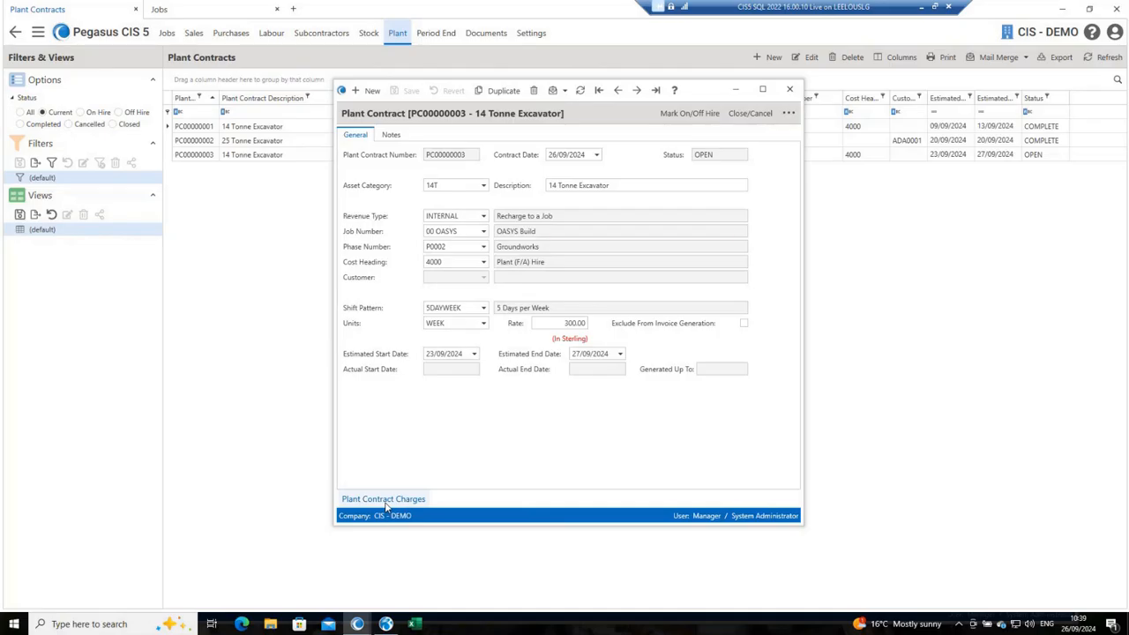
Step: Add a DELIVERY charge of 50.00 to the contract's plant charges, keeping the default description and First Invoice Only frequency, and save it
left_click(384, 501)
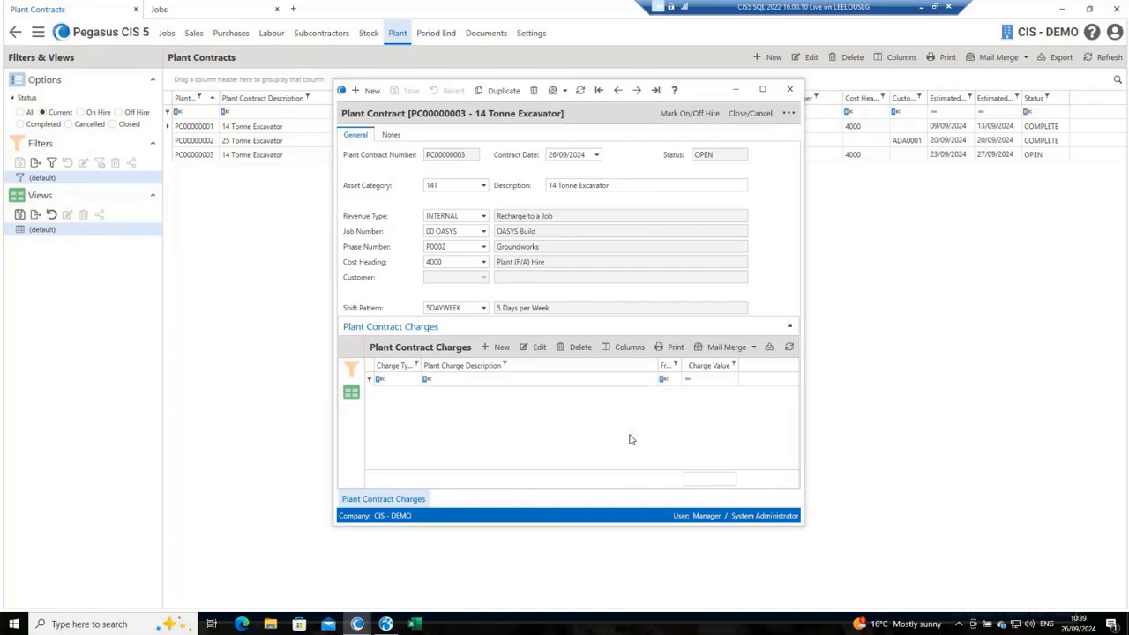
double_click(630, 439)
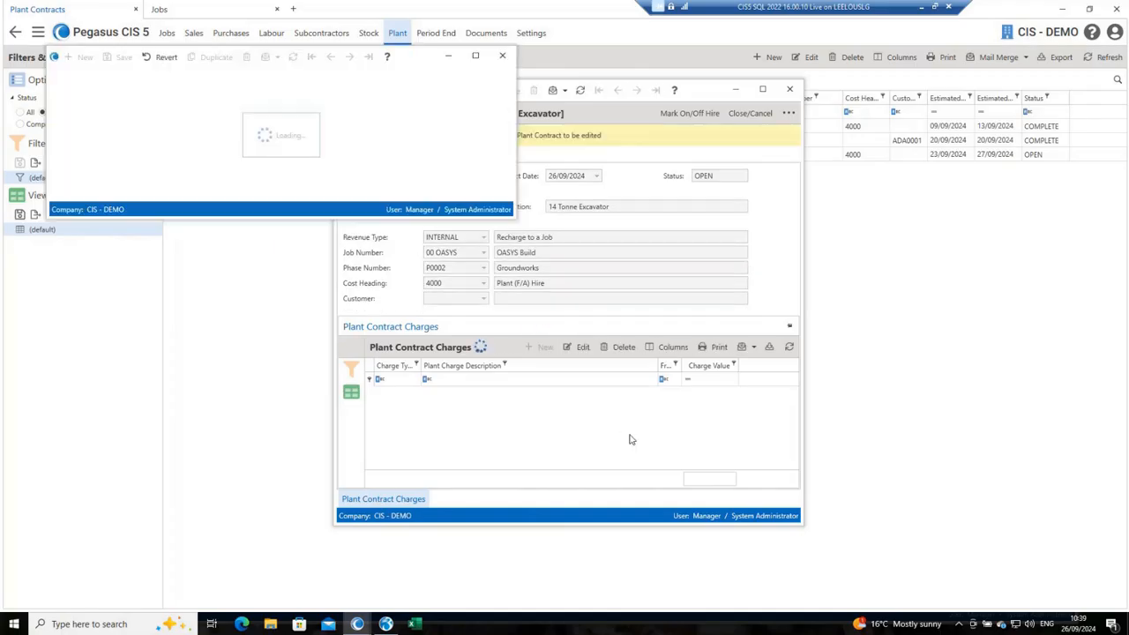
type("DELIVERY")
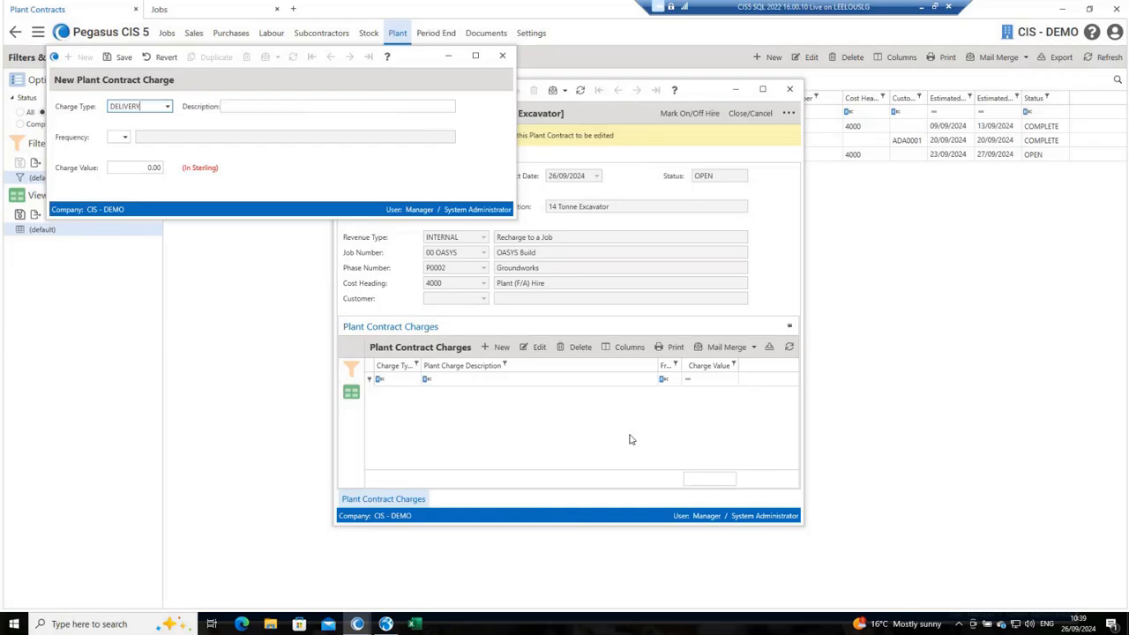
key("Tab")
key("Tab")
key("Tab")
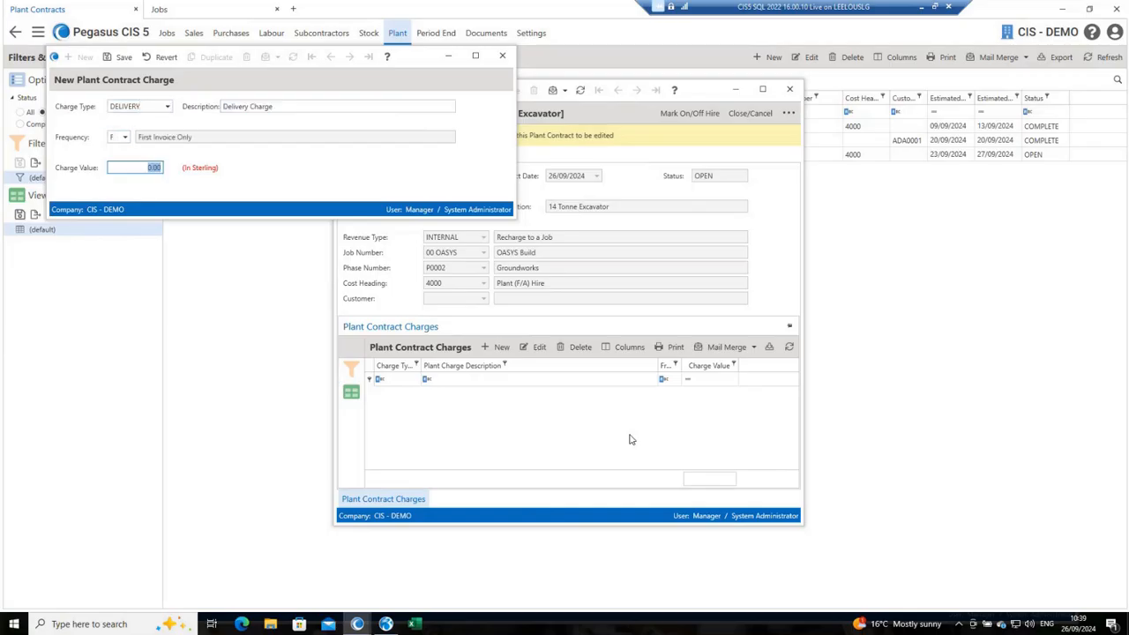
type("50")
key("ctrl+s")
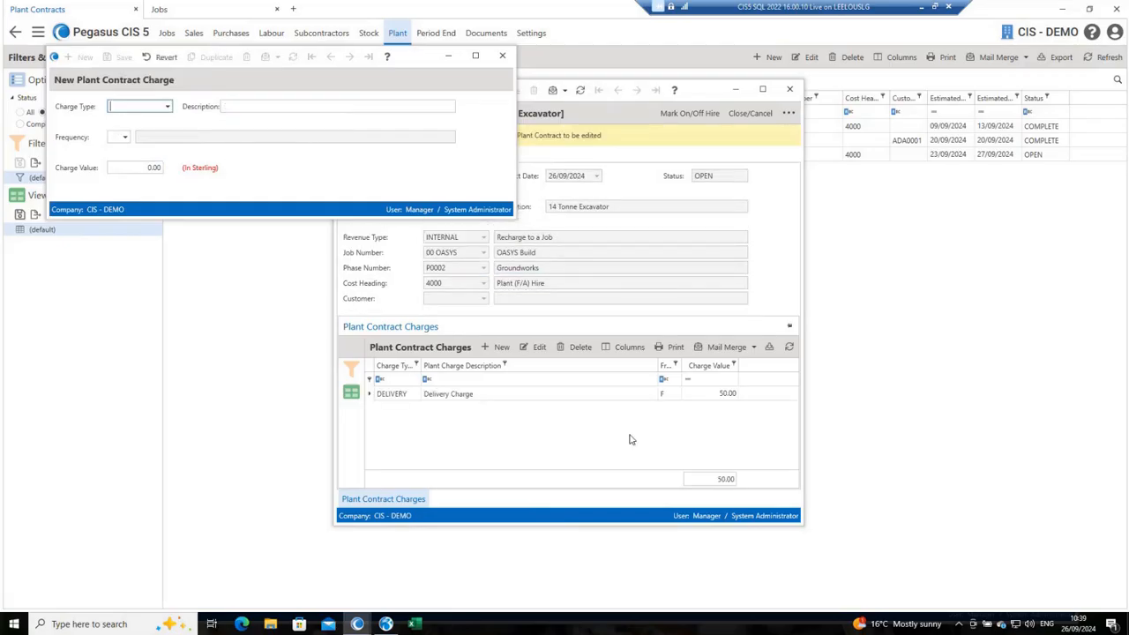
Step: Add and save a TRACKER charge of 10.00 on the contract, keeping its default description and frequency
left_click(166, 106)
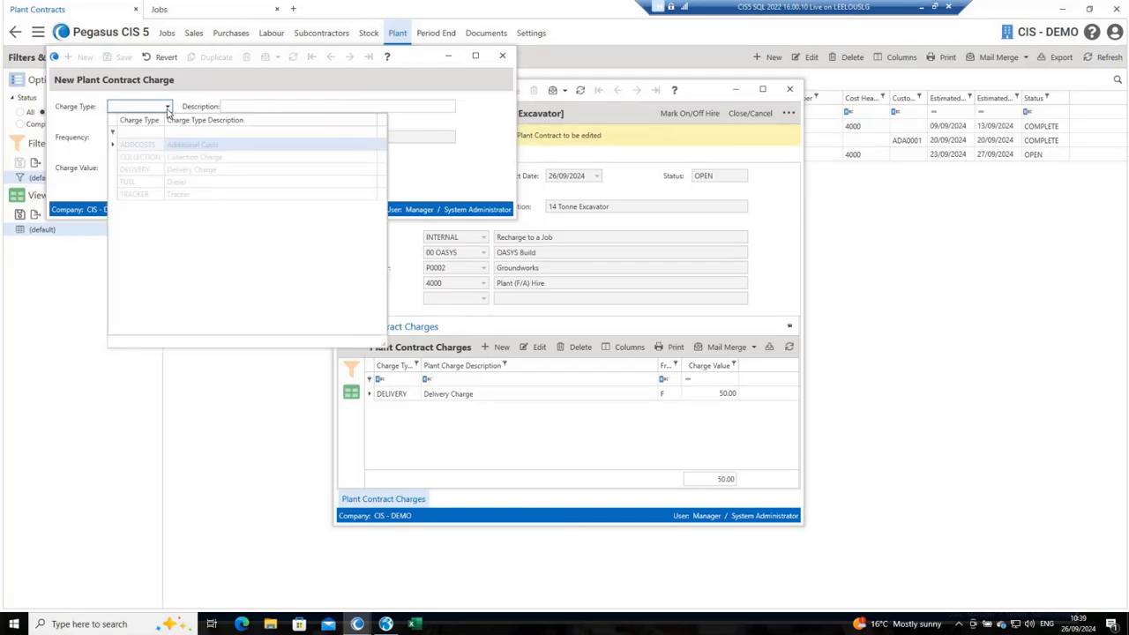
left_click(172, 194)
key("Tab")
key("Tab")
key("Tab")
type("10")
key("ctrl+s")
key("ctrl+n")
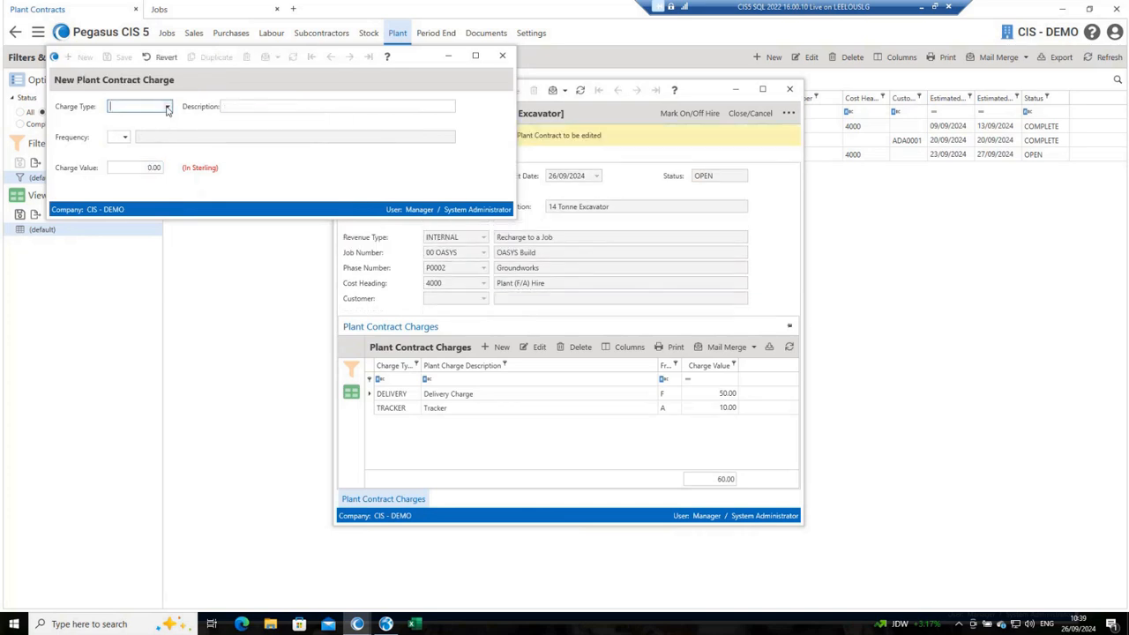
Step: Add and save a COLLECTION charge of 50.00 with the default Last Invoice Only frequency, and close the charge and contract records
left_click(167, 107)
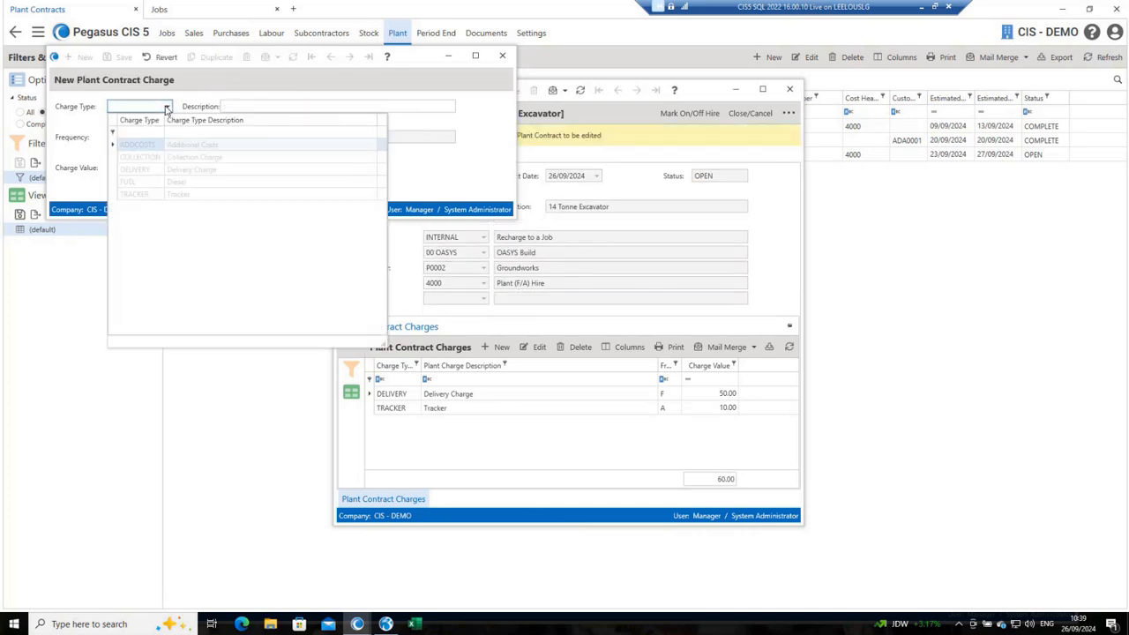
left_click(186, 157)
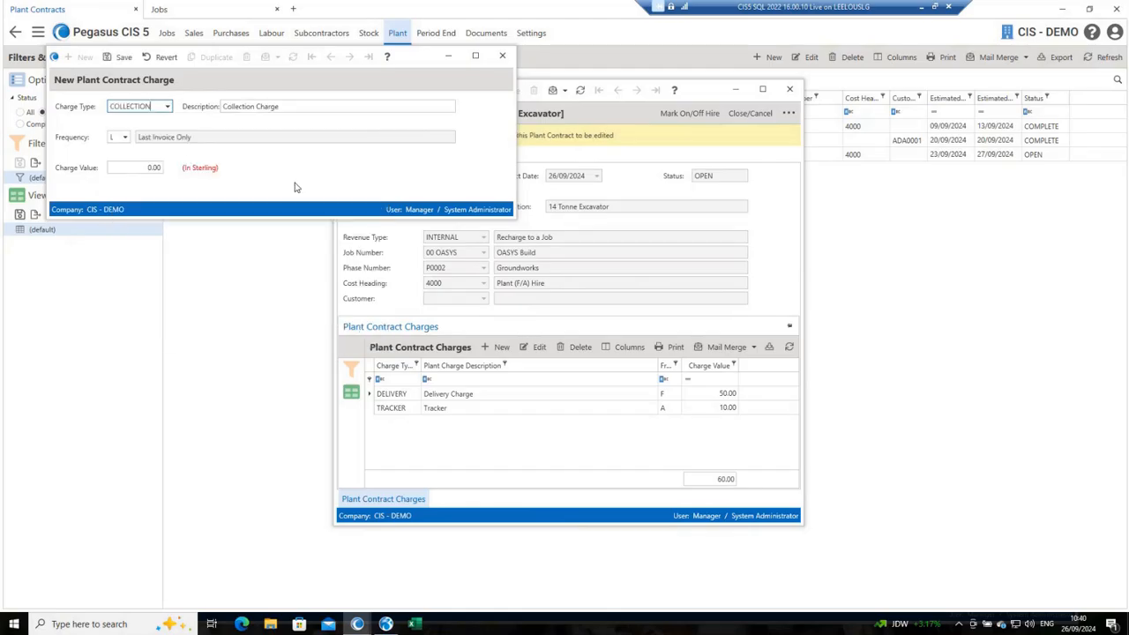
key("Tab")
key("Tab")
key("Tab")
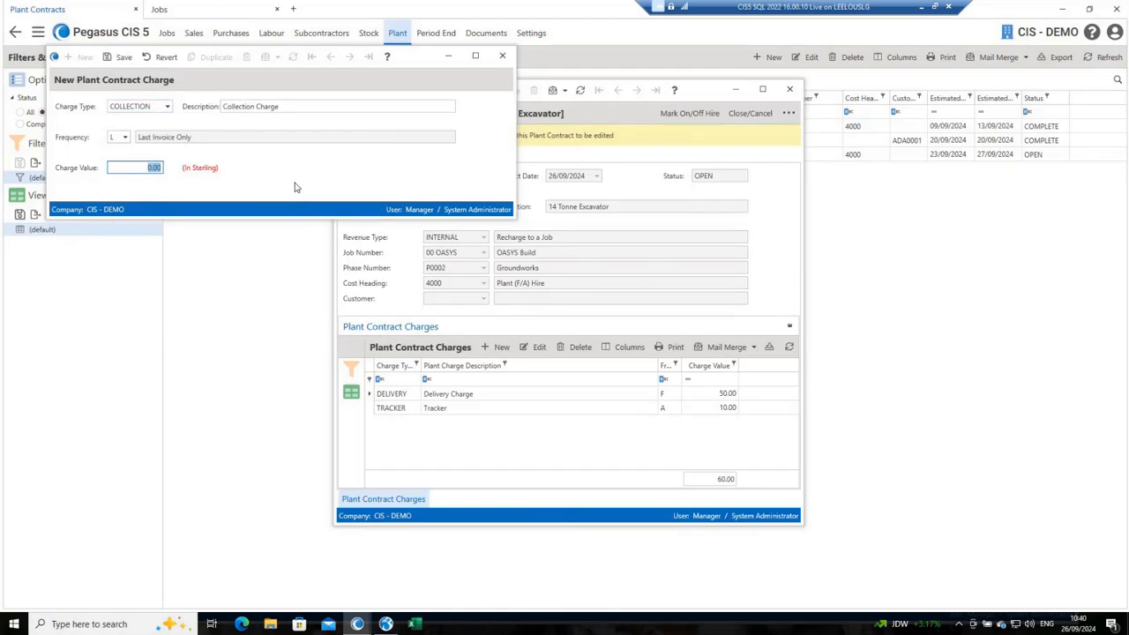
type("50")
key("ctrl+s")
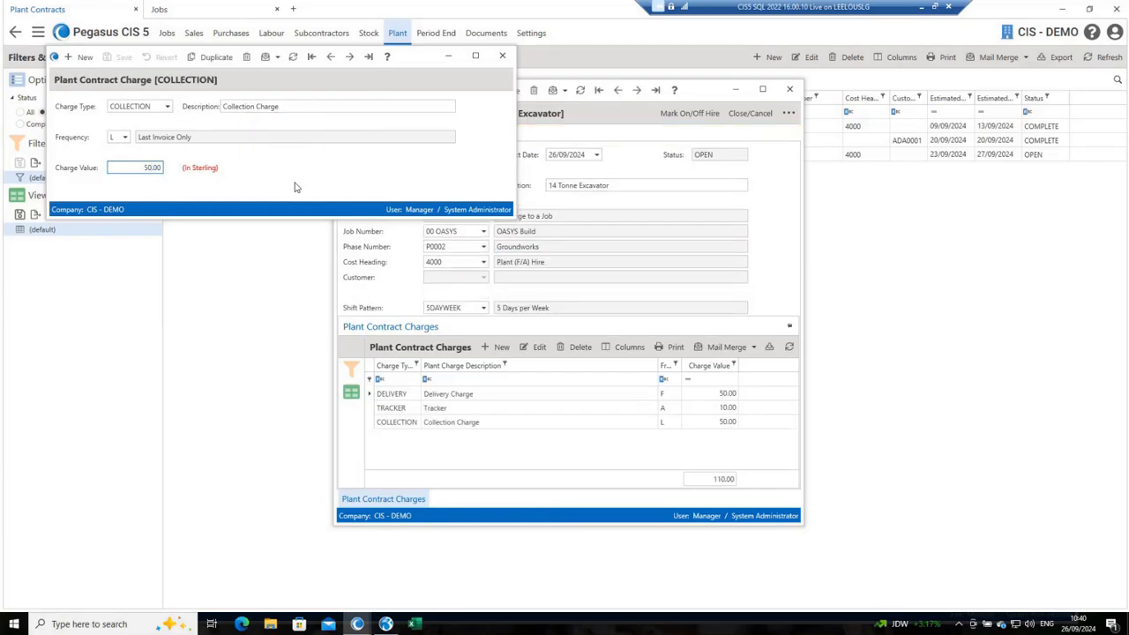
left_click(503, 58)
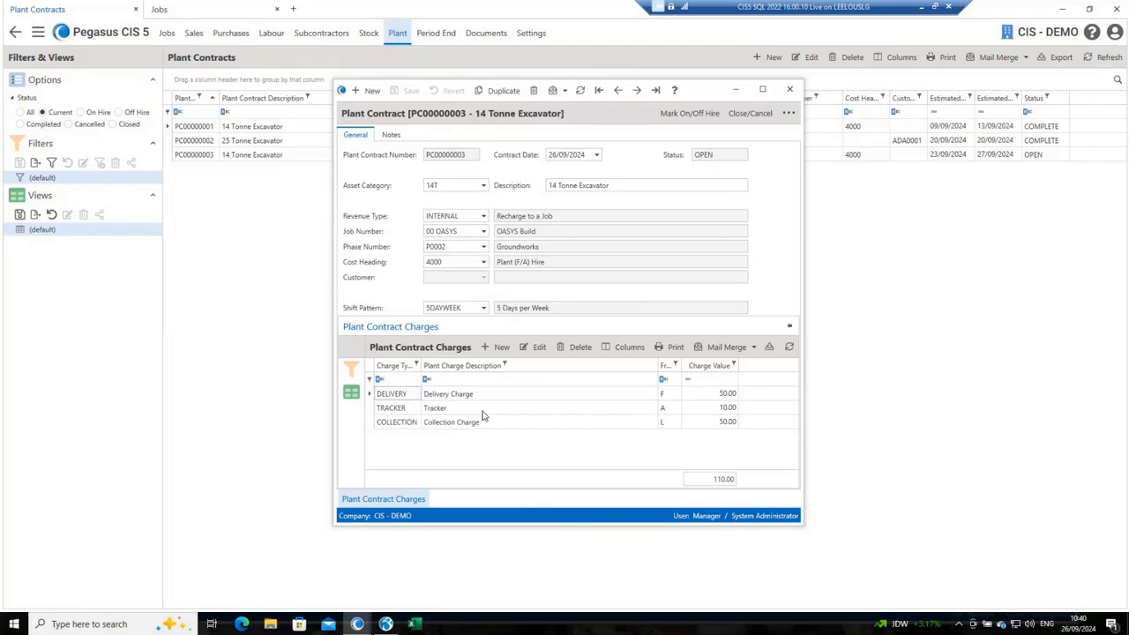
left_click(792, 91)
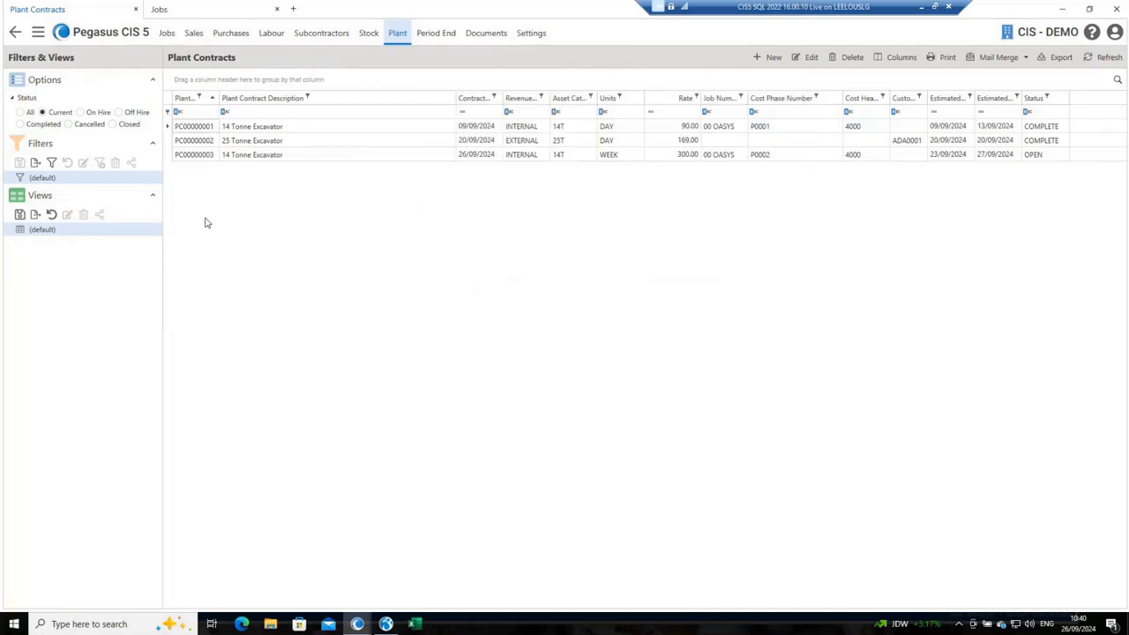
Step: Open the Mark Contract as On Hire list and tag the new 14 Tonne Excavator contract
left_click(15, 32)
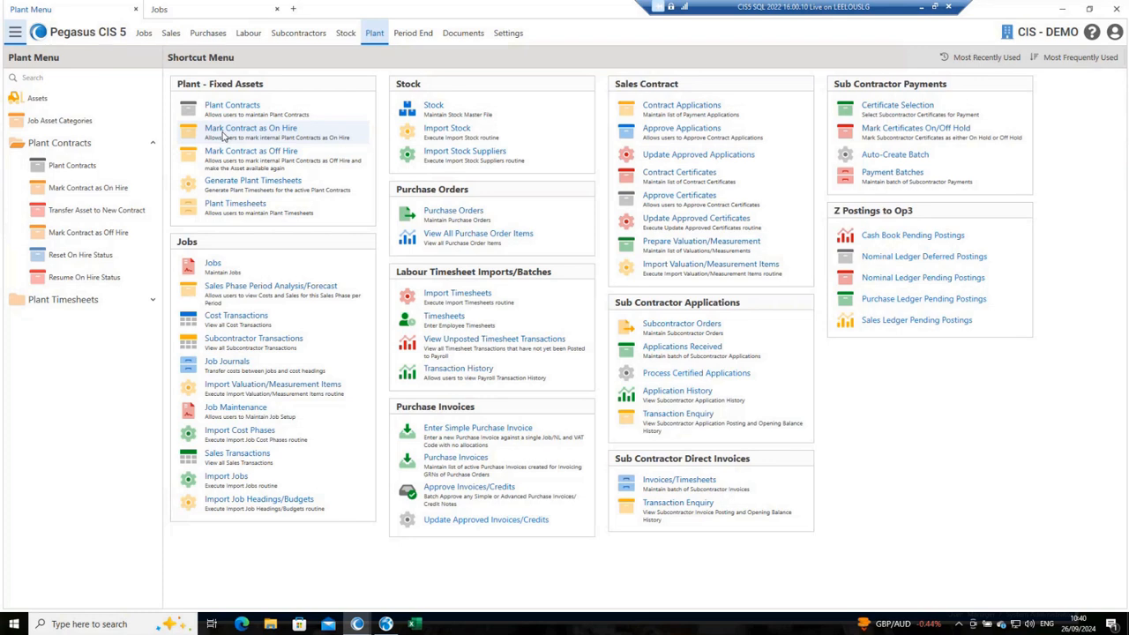
left_click(250, 128)
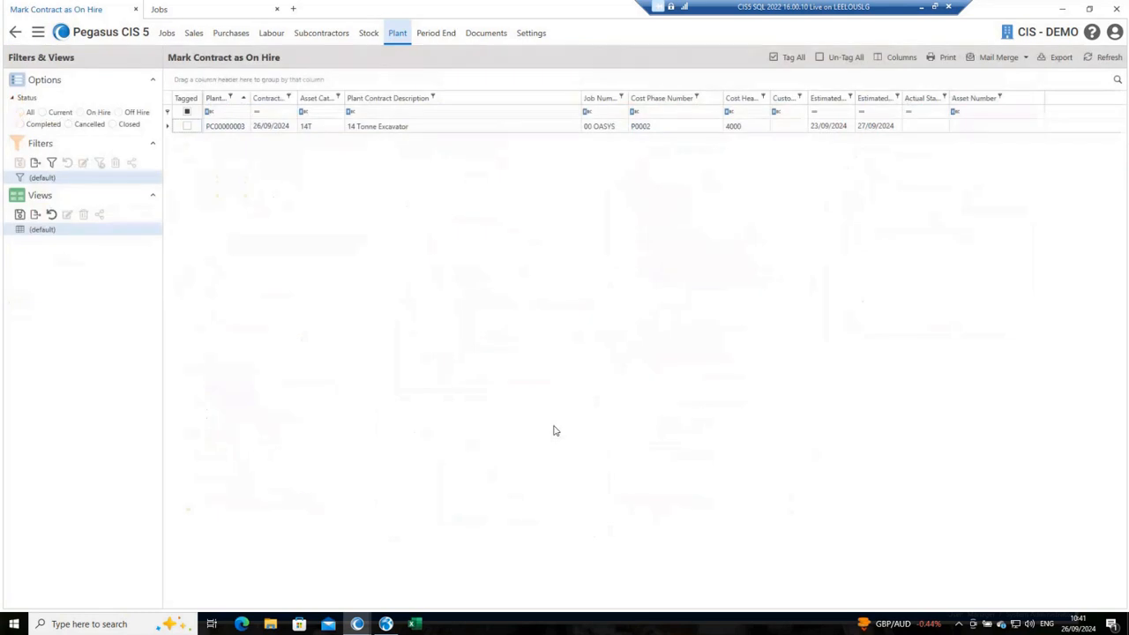
left_click(186, 127)
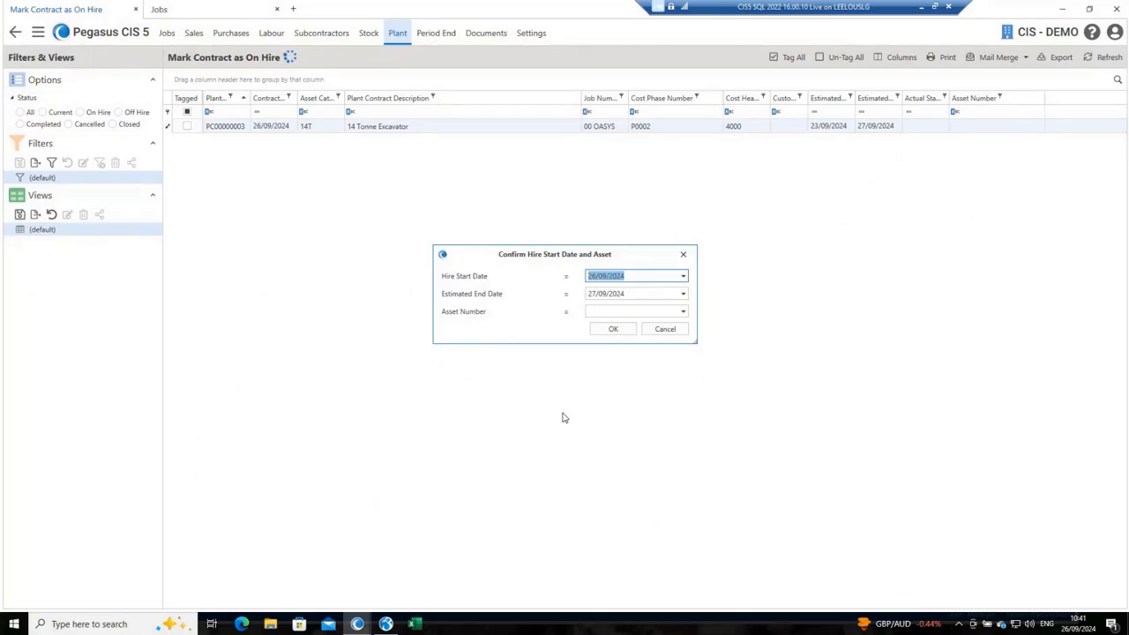
Step: Set the hire start date to 23/09/2024, keep the 27/09/2024 end date, assign the 14 Tonne Thompson Excavator 1 and confirm the hire
type("23")
key("Tab")
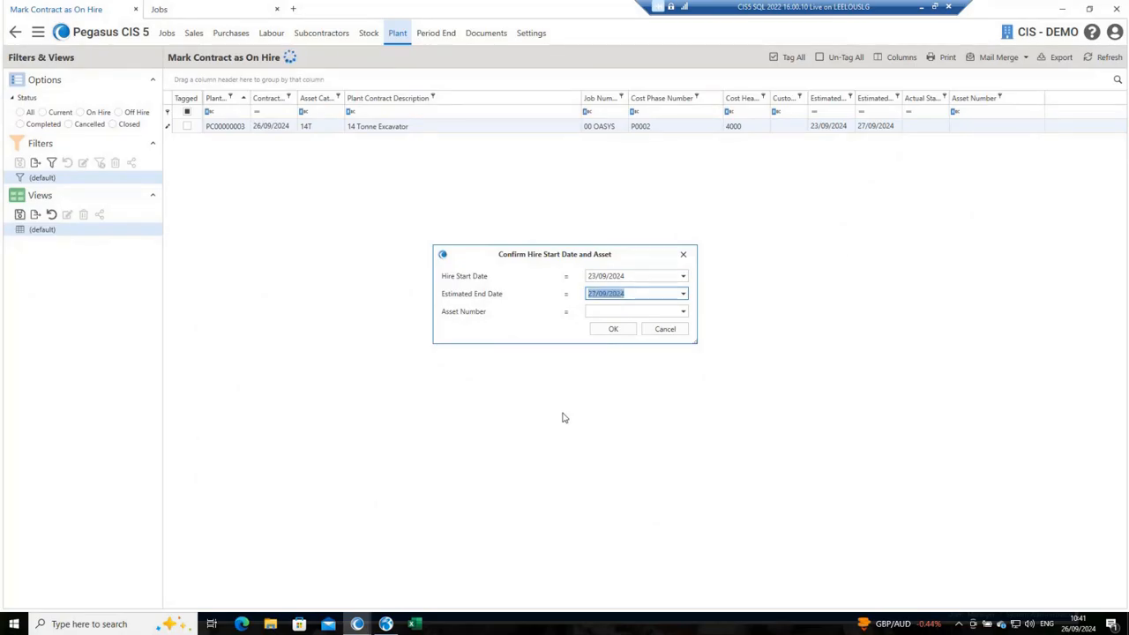
key("Tab")
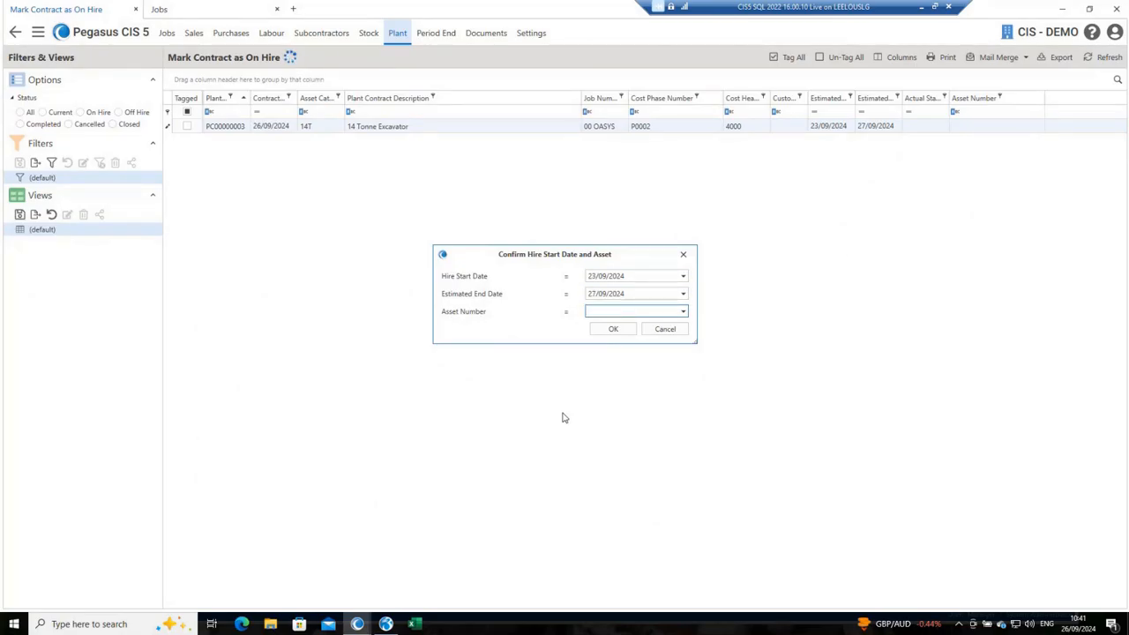
left_click(684, 312)
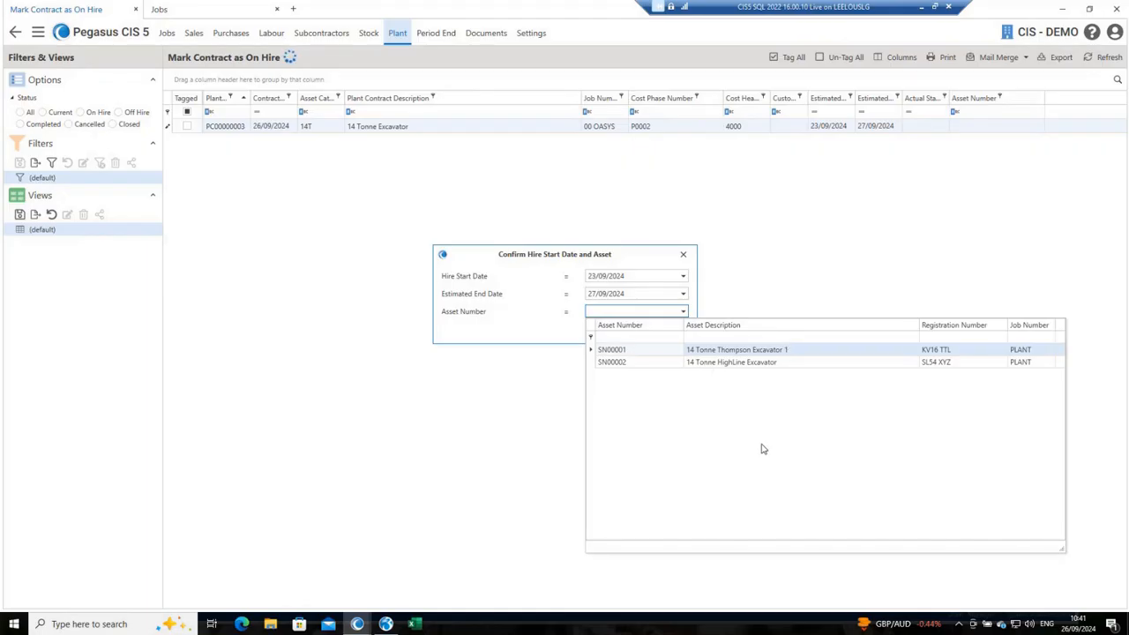
left_click(765, 354)
left_click(613, 329)
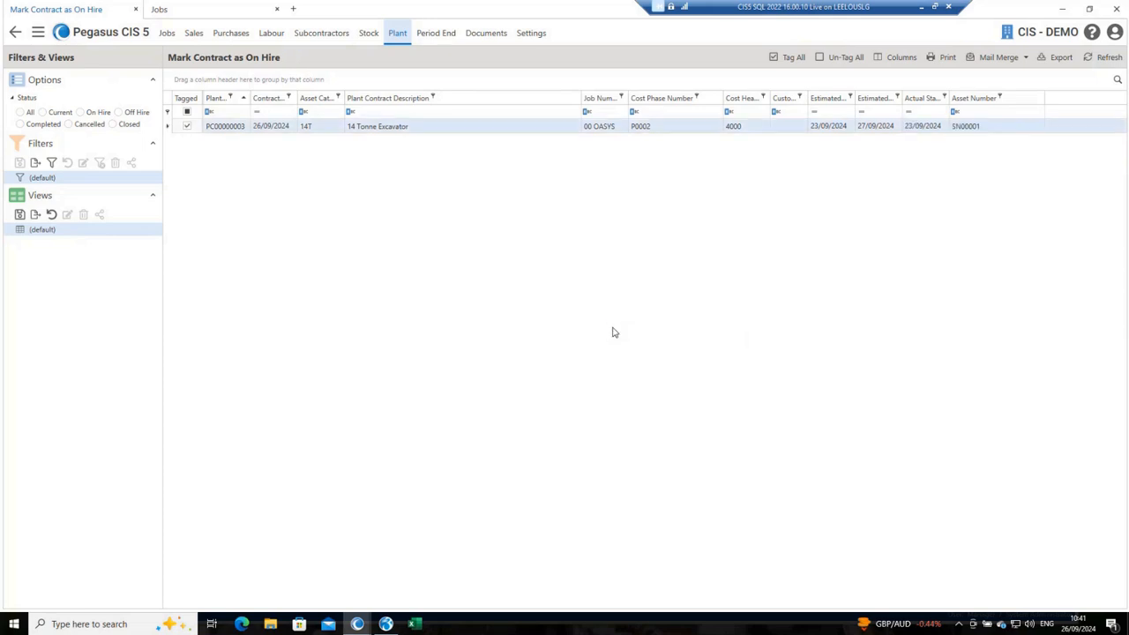
Step: Generate plant timesheets up to 23/09/2024 with a timesheet/invoice date of 23/09/2024, leaving asset category and asset group unfiltered
left_click(15, 33)
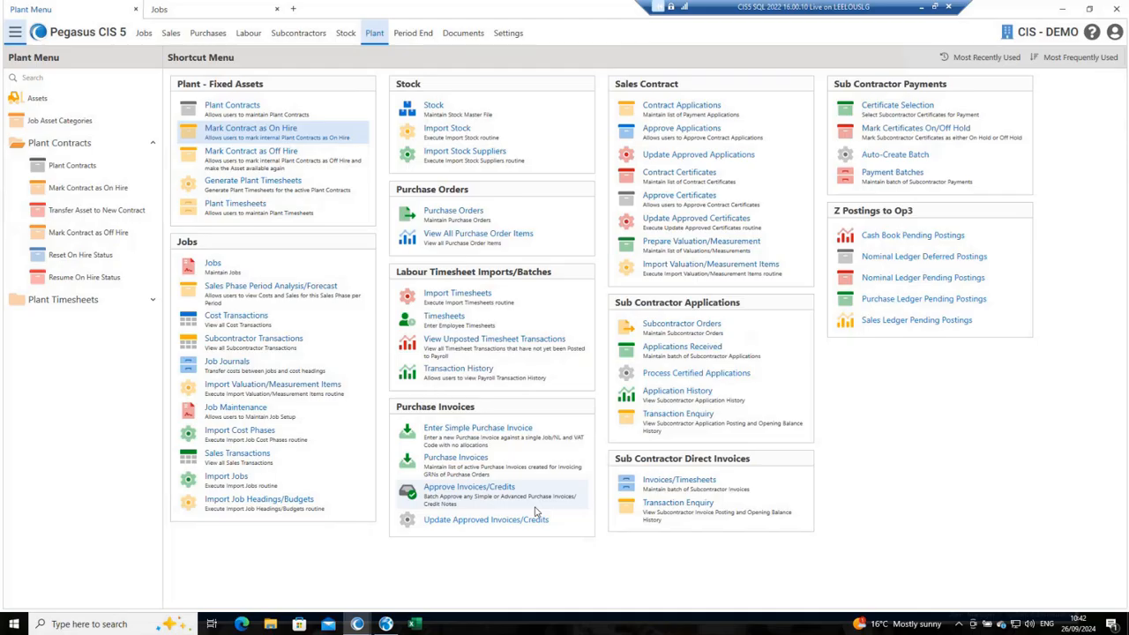
left_click(251, 186)
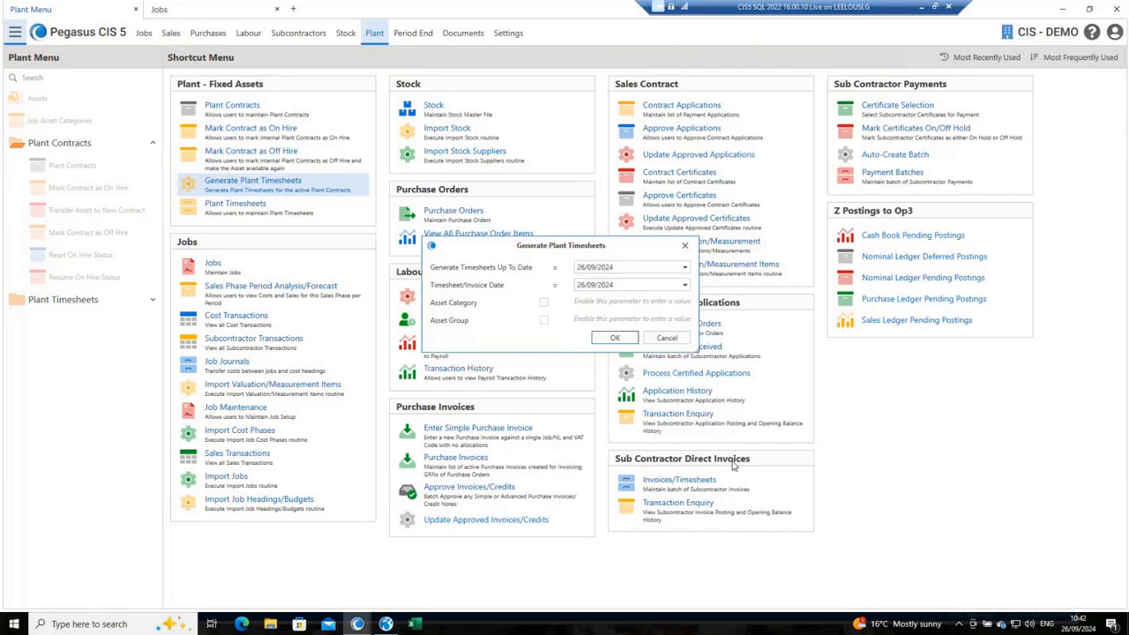
left_click(616, 266)
type("23")
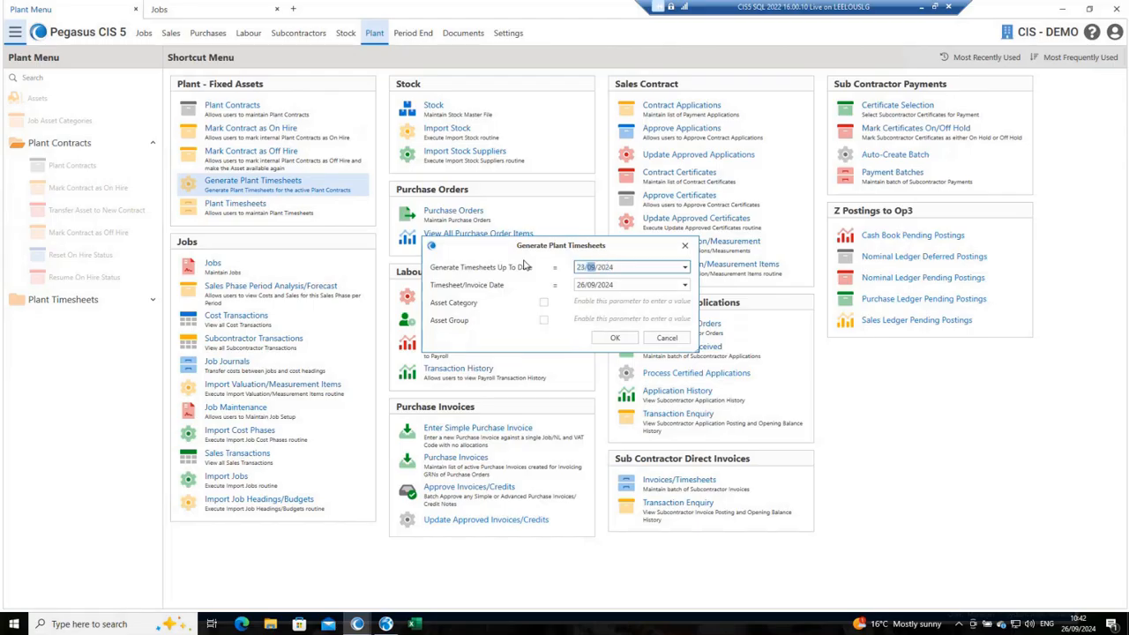
key("Tab")
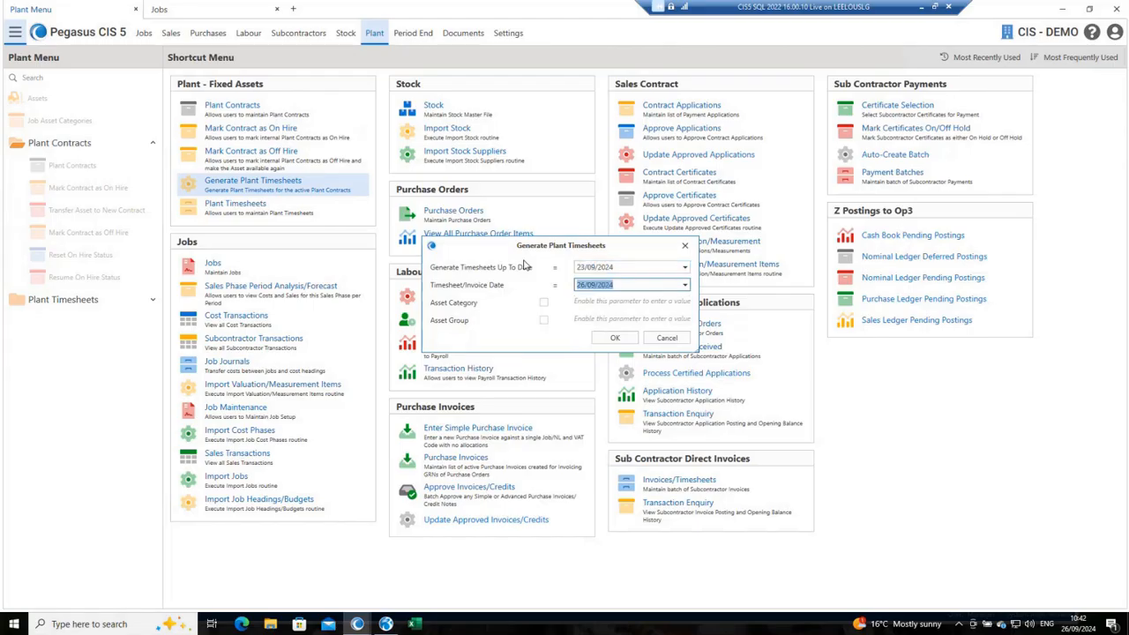
type("23")
key("Tab")
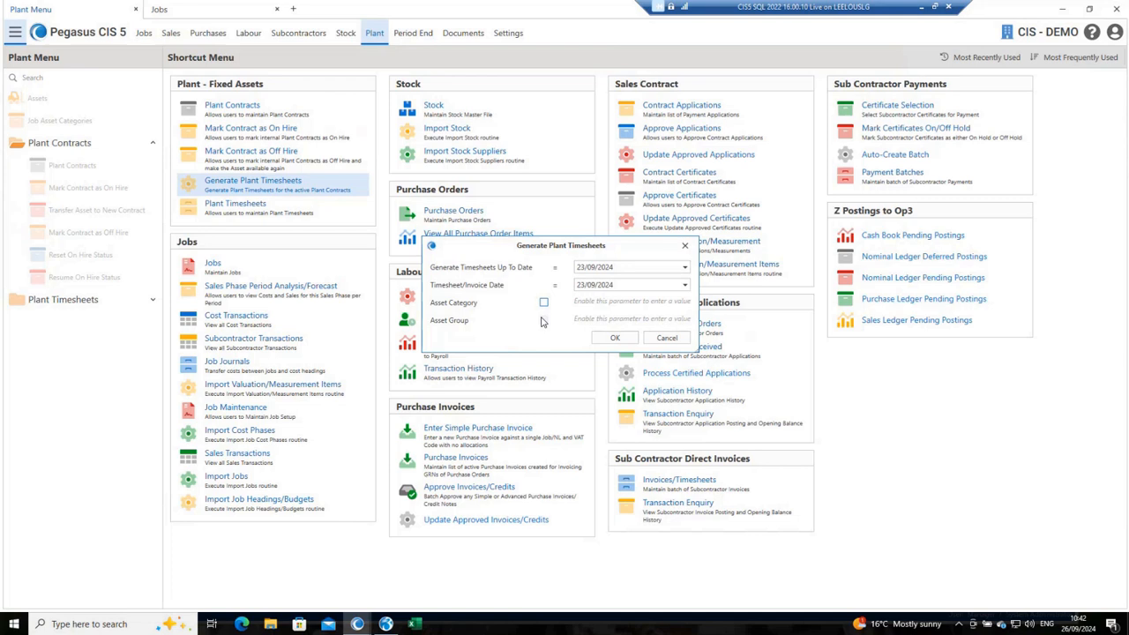
left_click(614, 341)
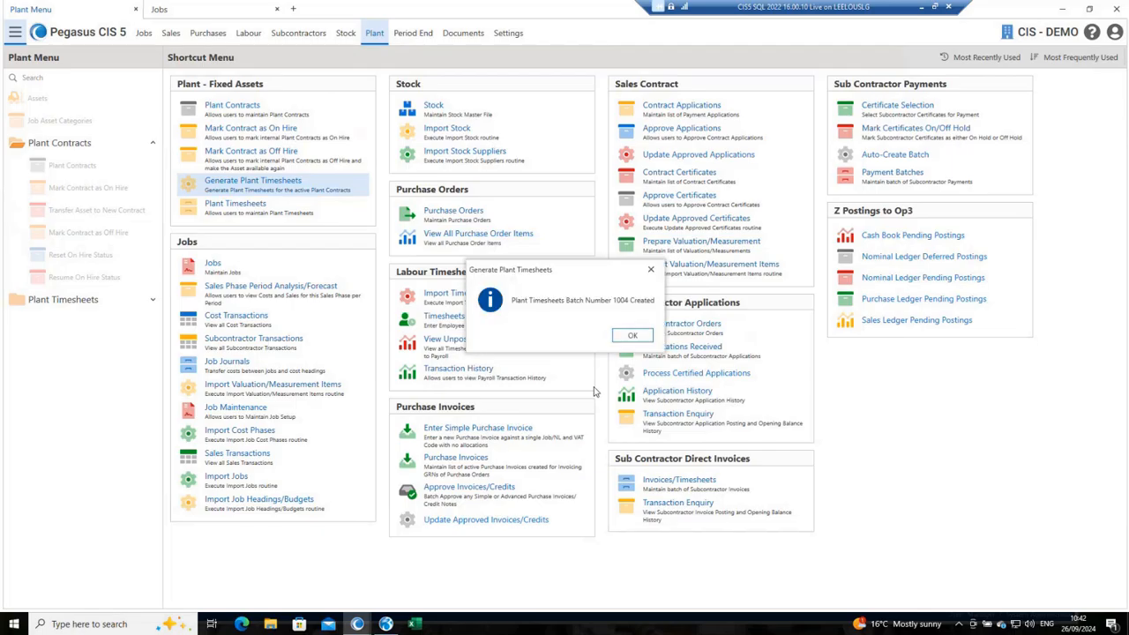
left_click(628, 336)
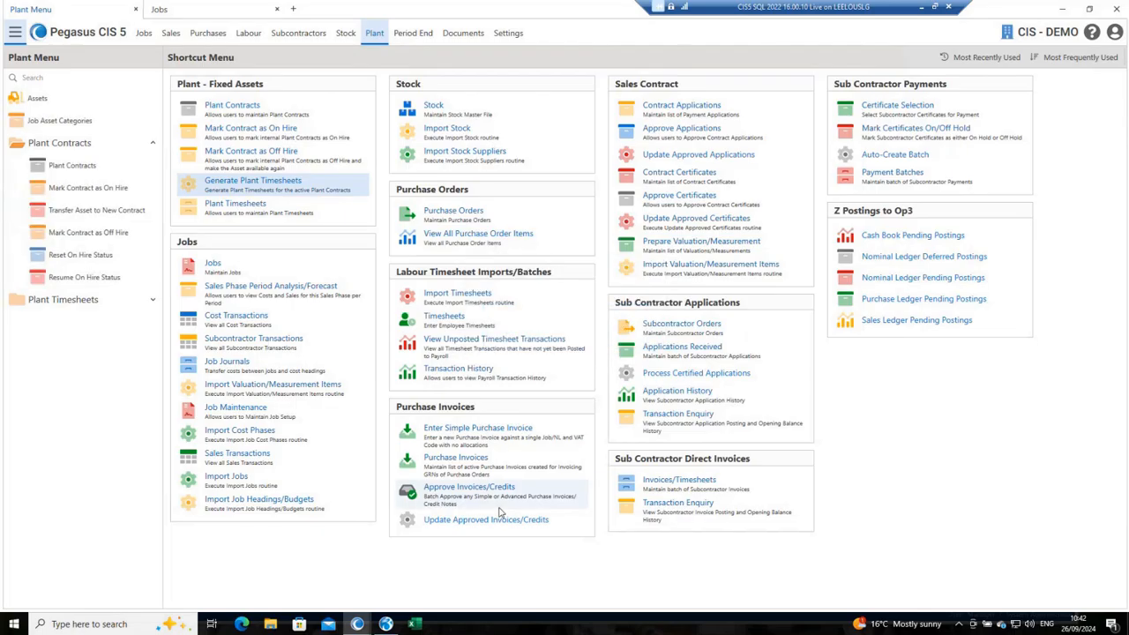
Step: Open the newly generated plant timesheet batch and review its 14T excavator timesheet and the attached charges
left_click(256, 205)
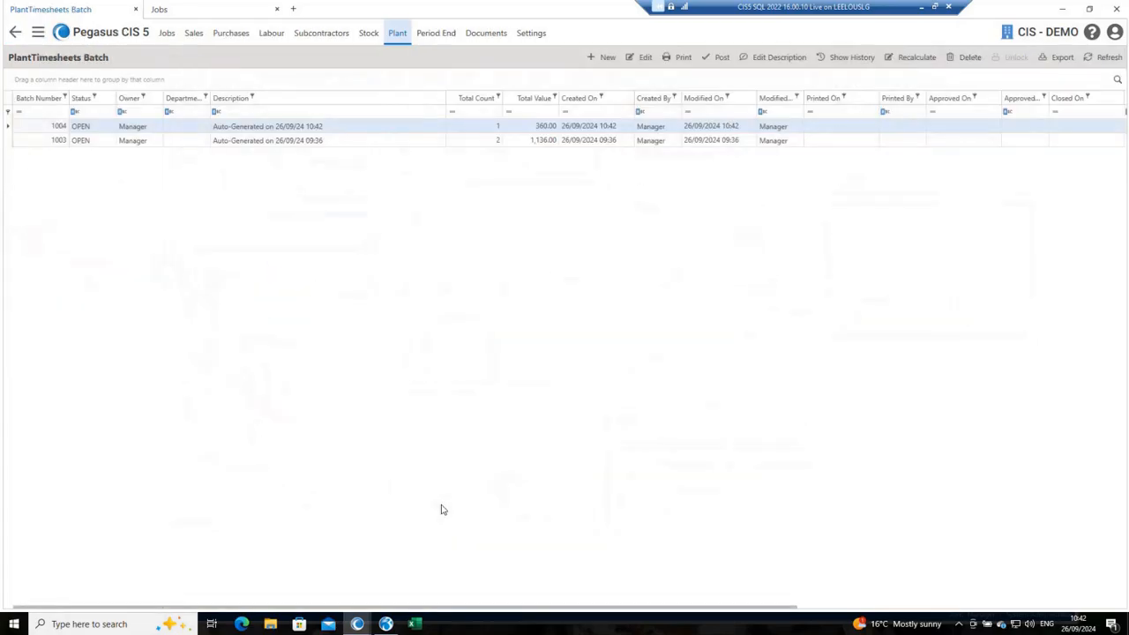
double_click(240, 128)
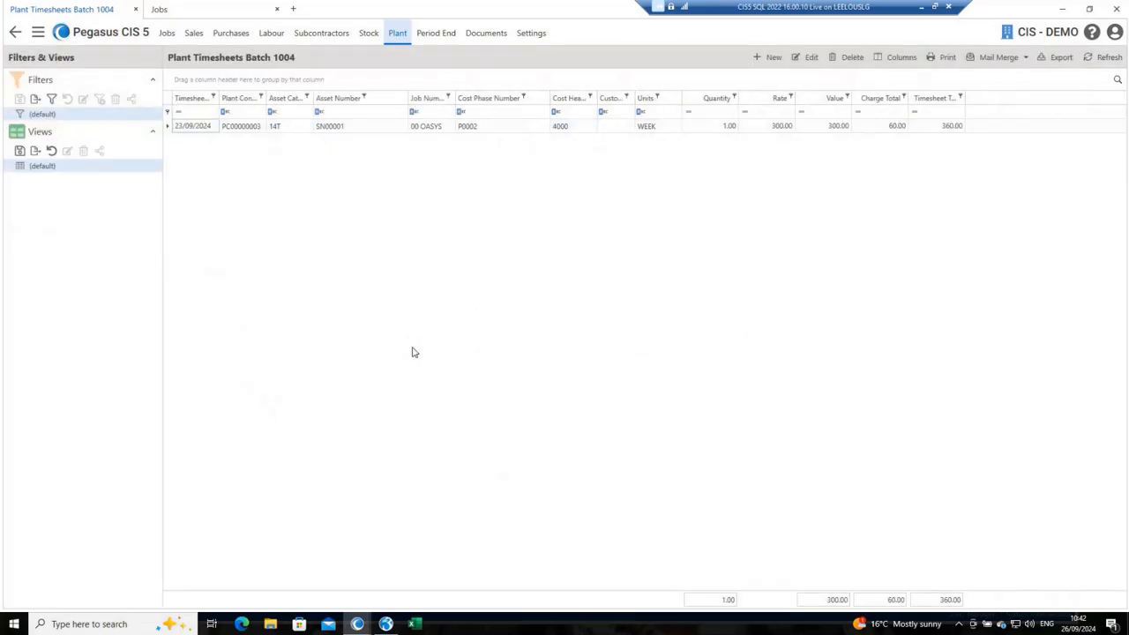
left_click(298, 125)
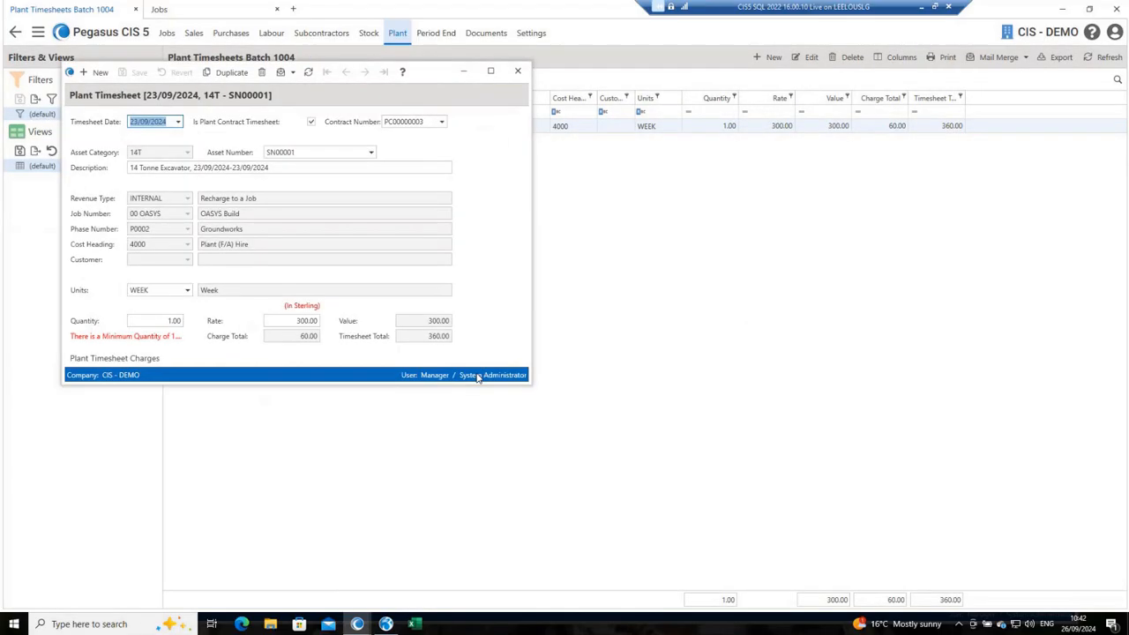
left_click_drag(439, 75, 745, 132)
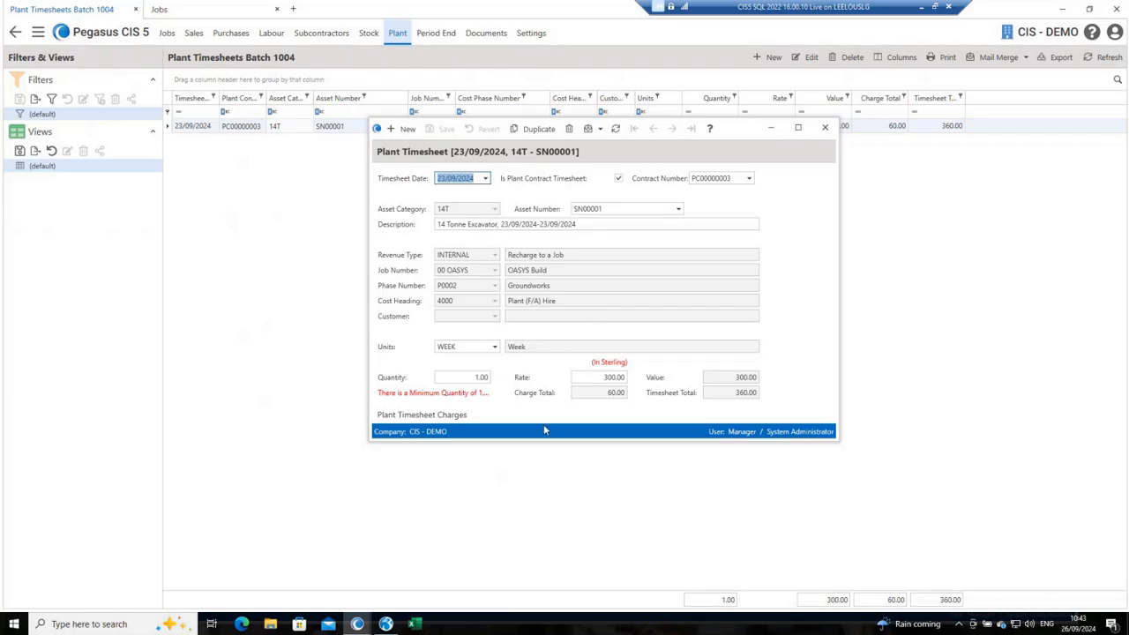
left_click(430, 416)
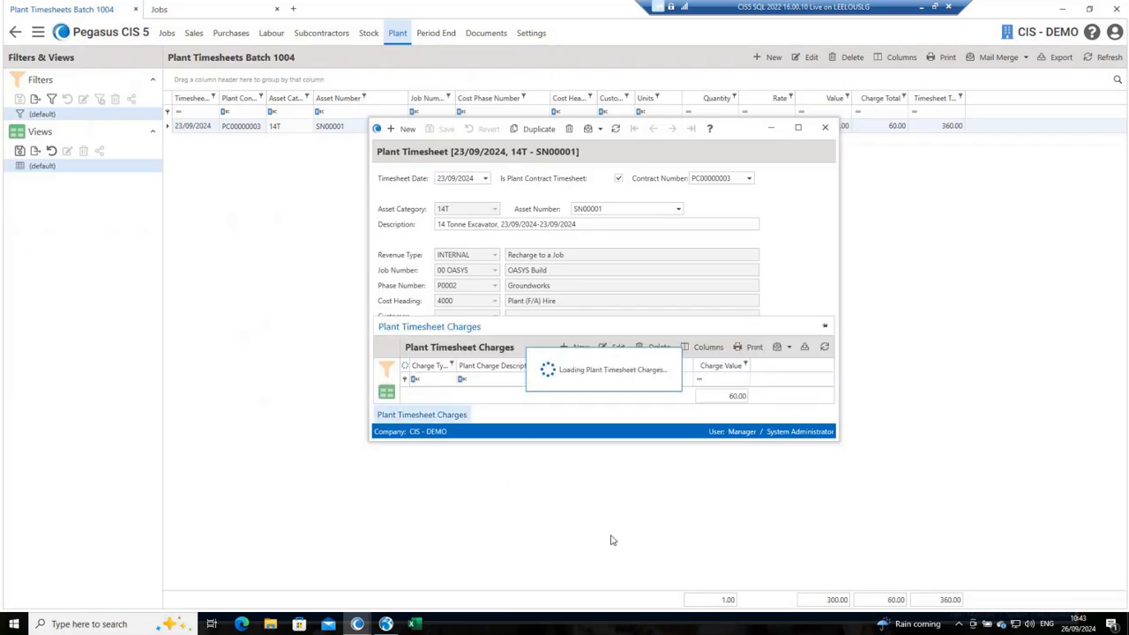
left_click_drag(560, 441, 559, 512)
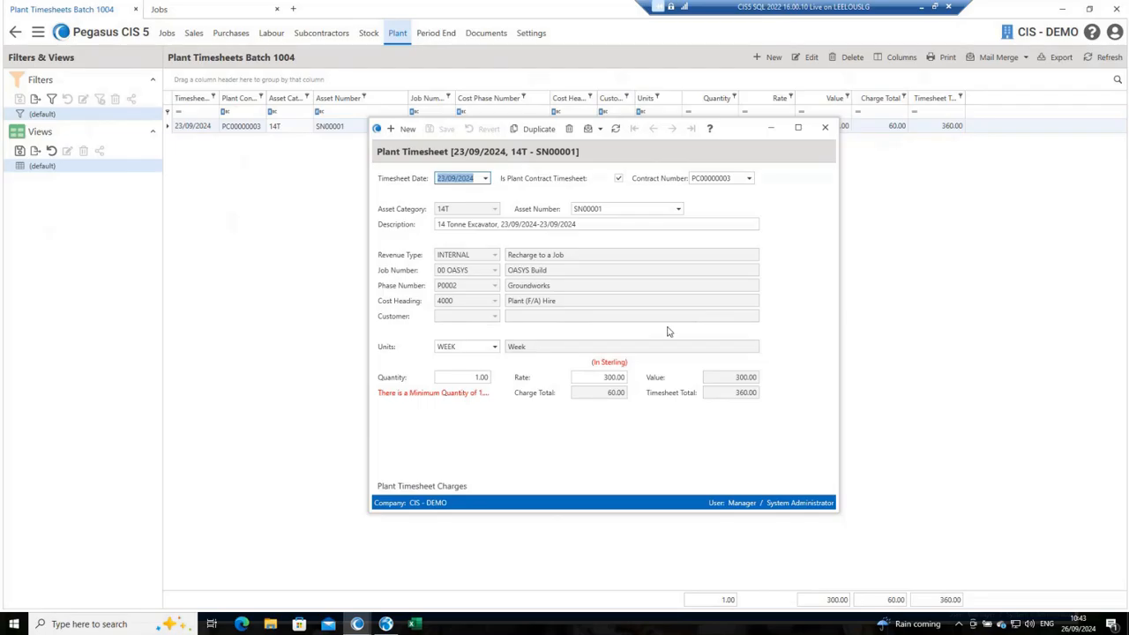
left_click(825, 130)
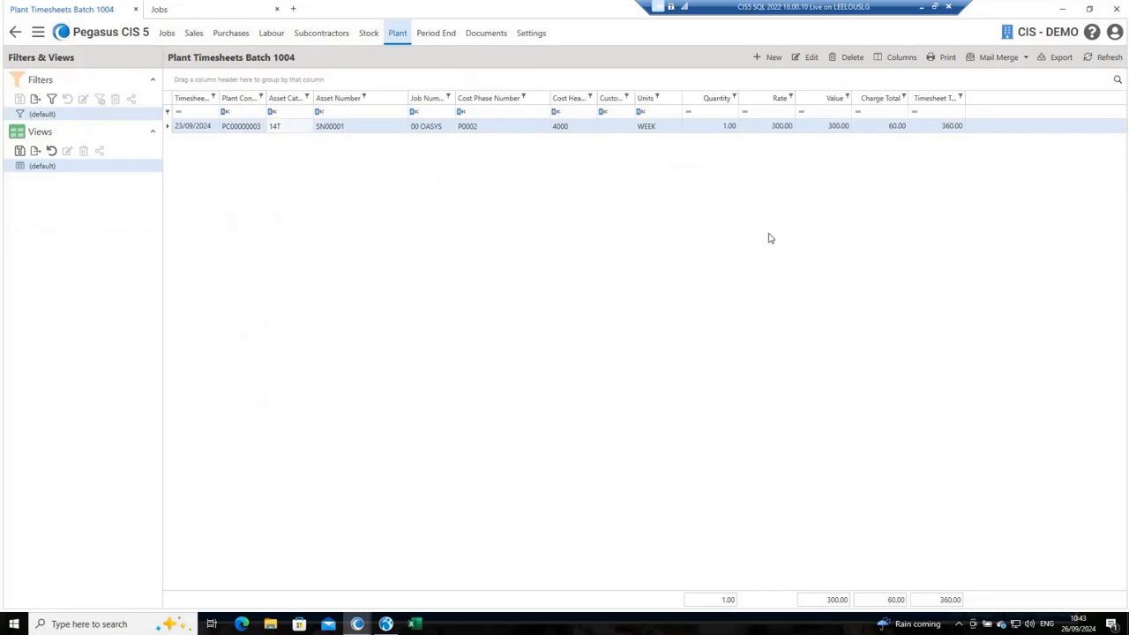
Step: Preview the batch report for the new plant timesheet batch and post the batch from it
left_click(15, 35)
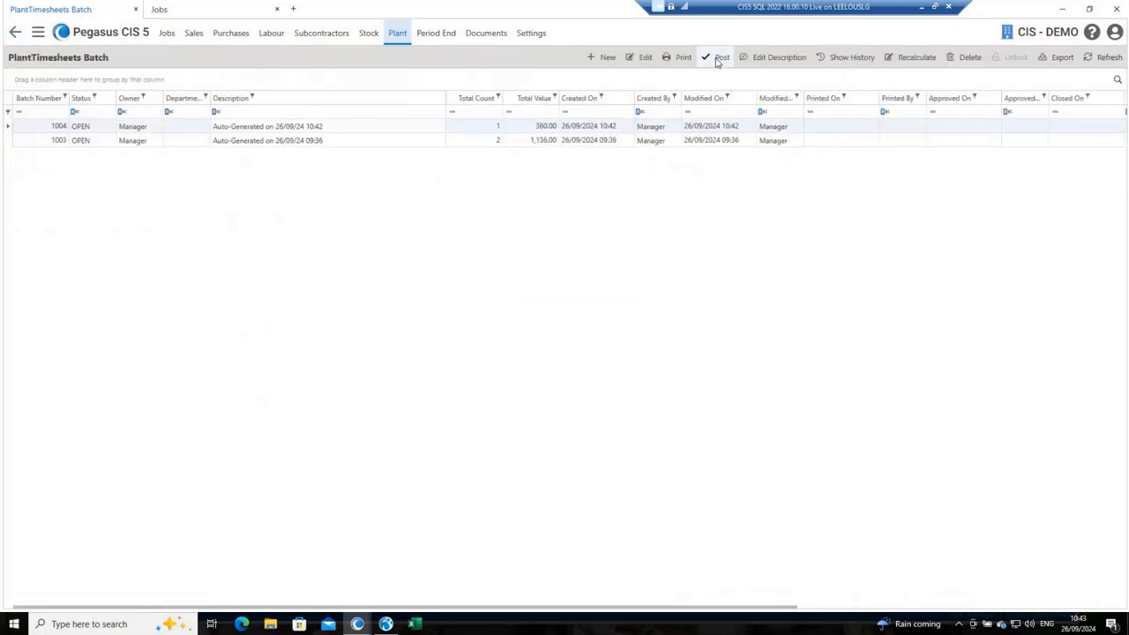
left_click(682, 58)
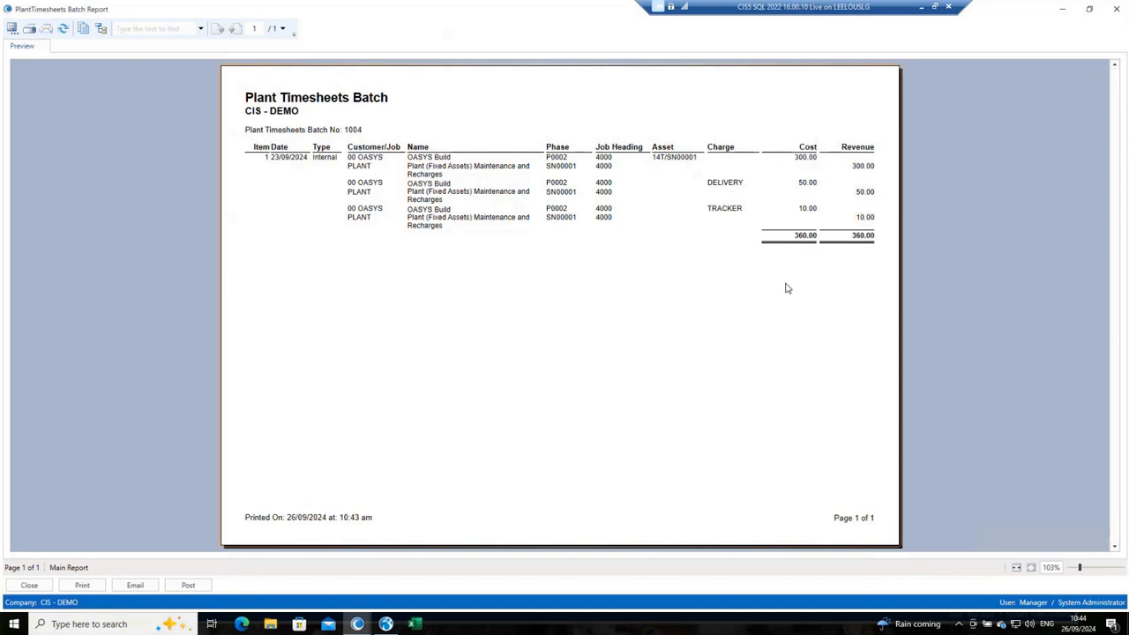
left_click(182, 587)
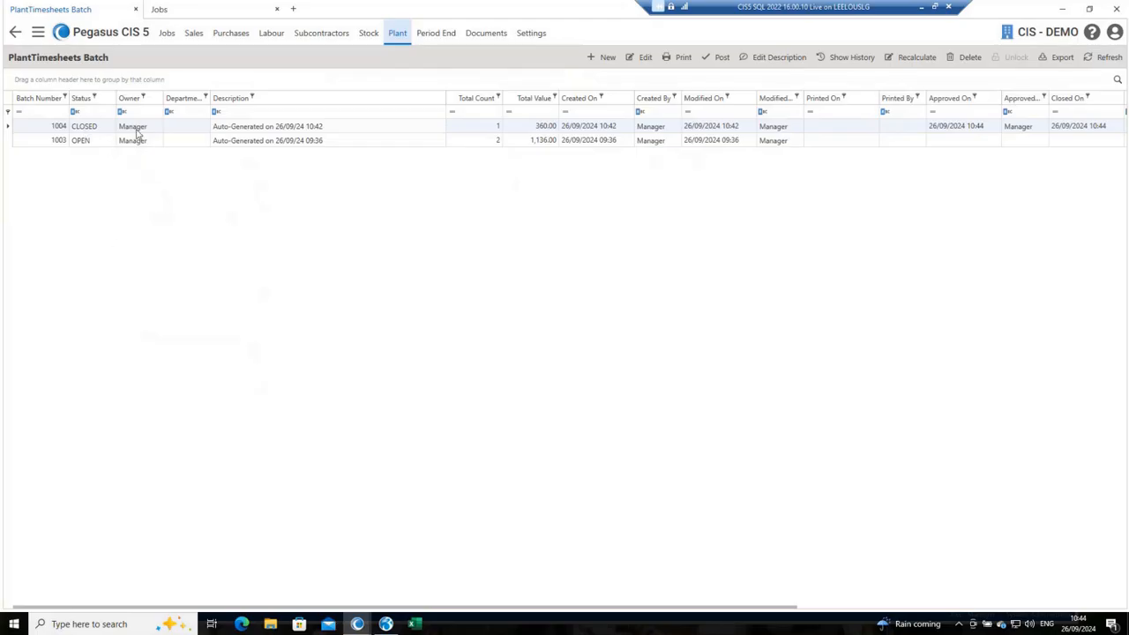
Step: Search the jobs for "oasys", open the OASYS Build job and view its Groundworks cost phase
left_click(177, 11)
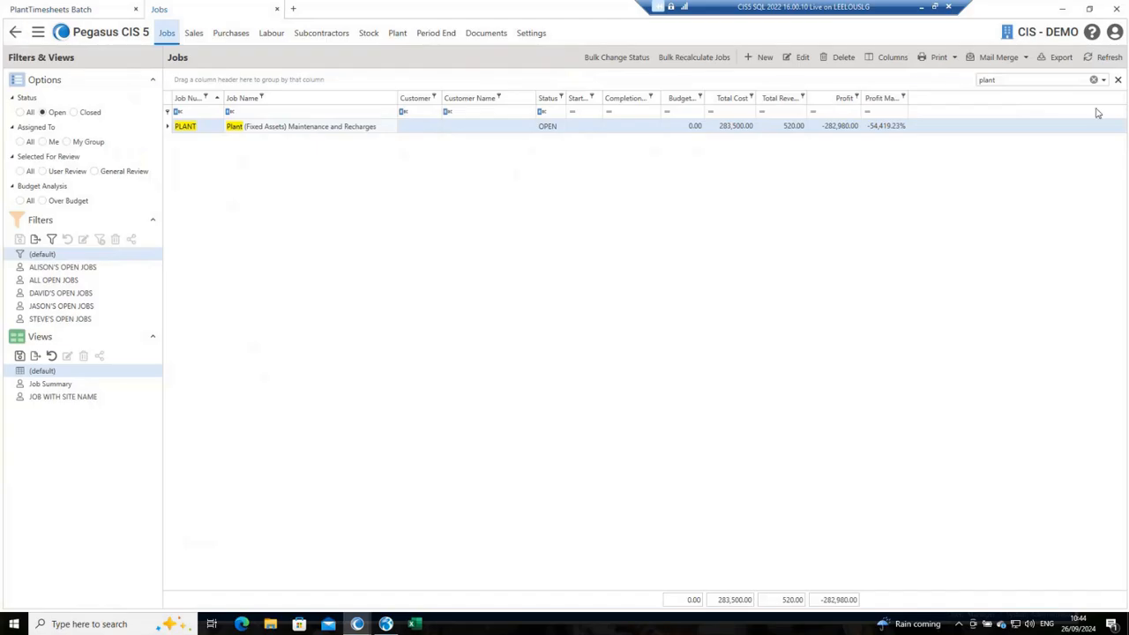
left_click(1002, 81)
type("oasys")
key("Return")
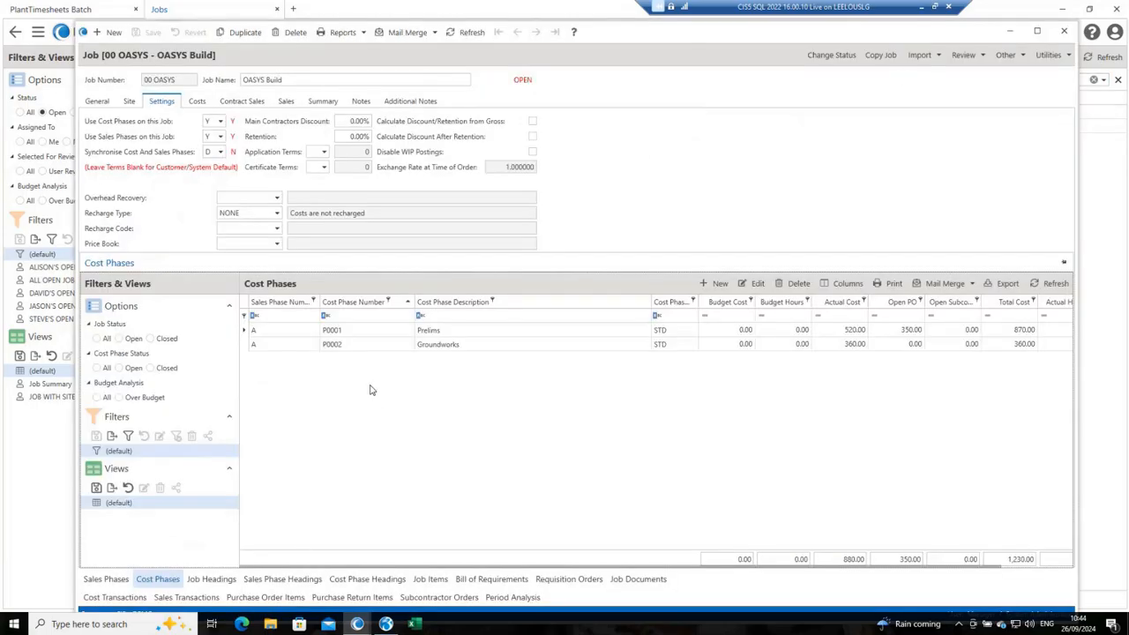
left_click(385, 350)
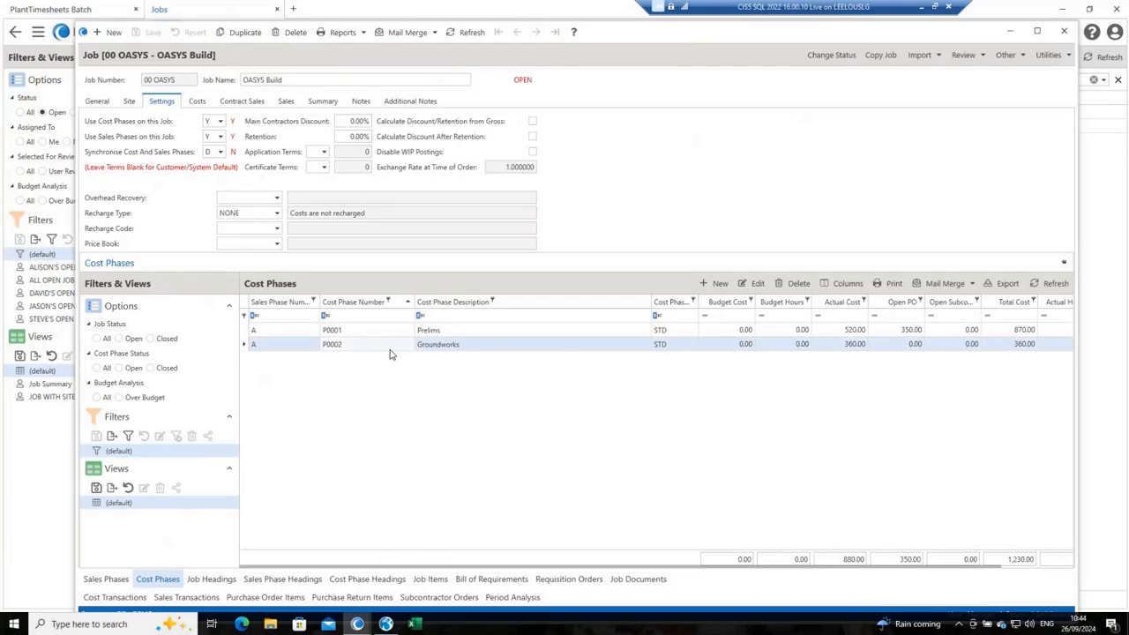
double_click(388, 352)
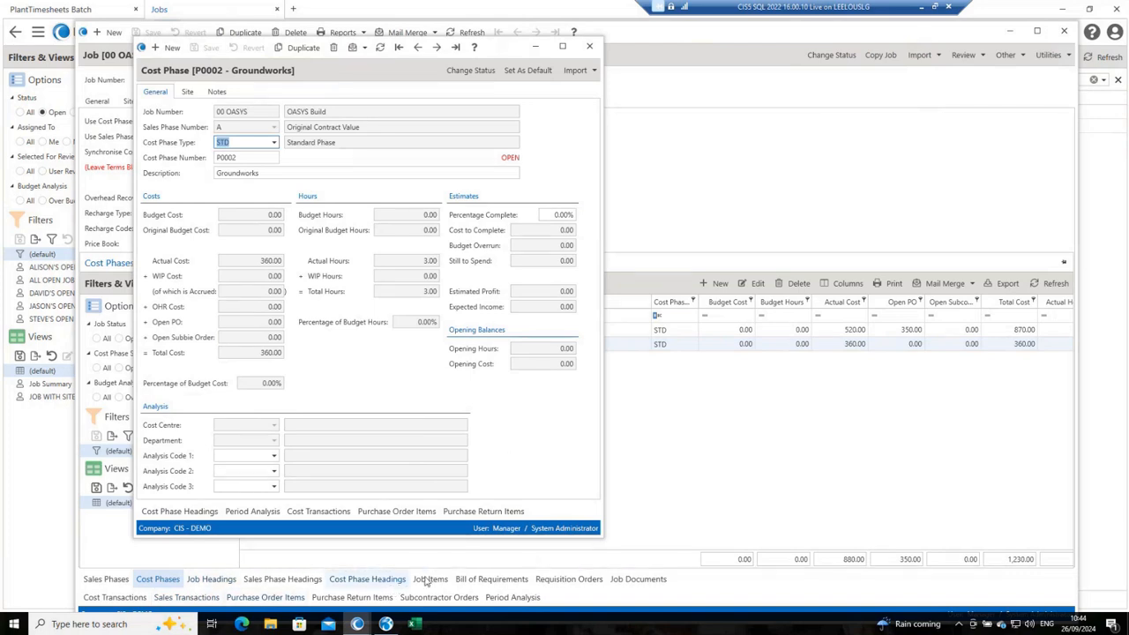
Step: Expand the OASYS Build job's cost transactions and inspect the 23/09/2024 plant hire transaction for the 14 Tonne Excavator
left_click(114, 597)
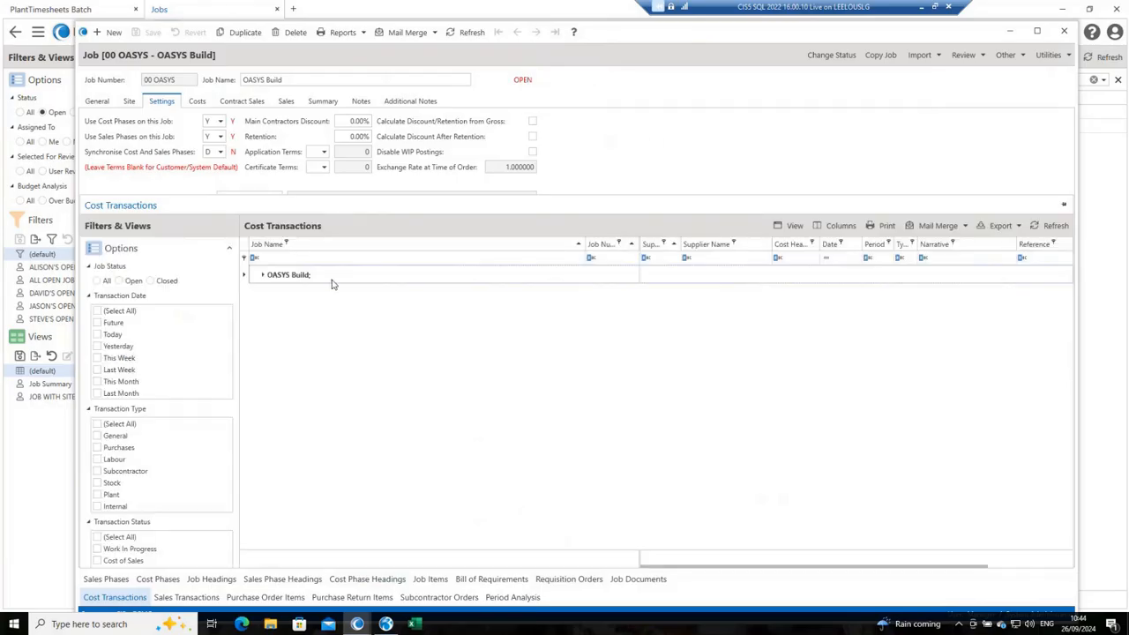
left_click(262, 277)
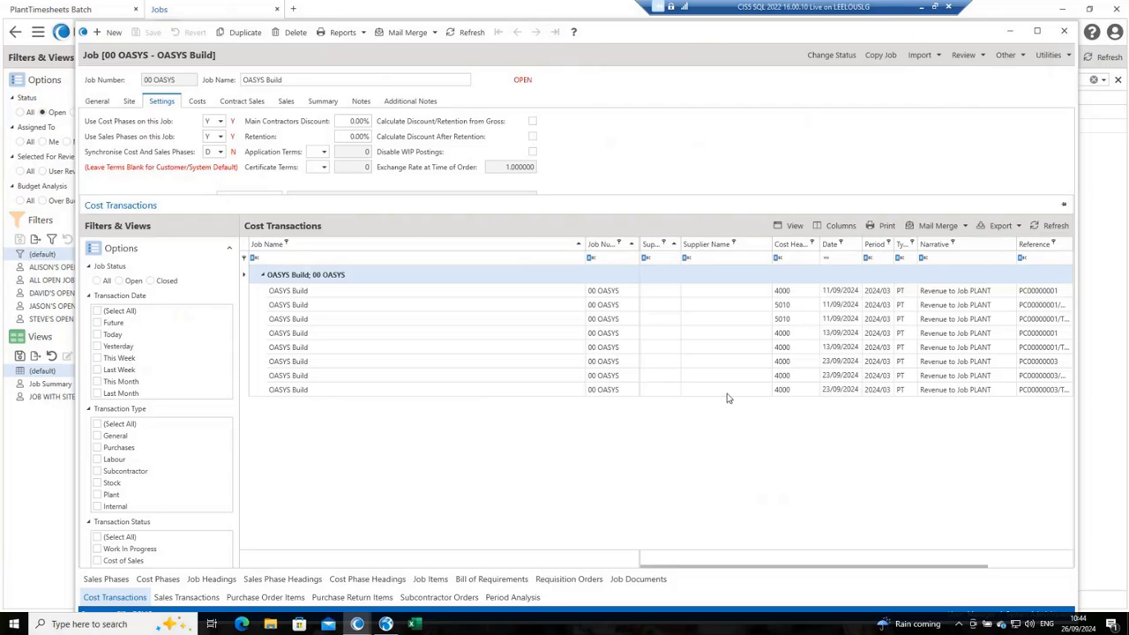
double_click(603, 362)
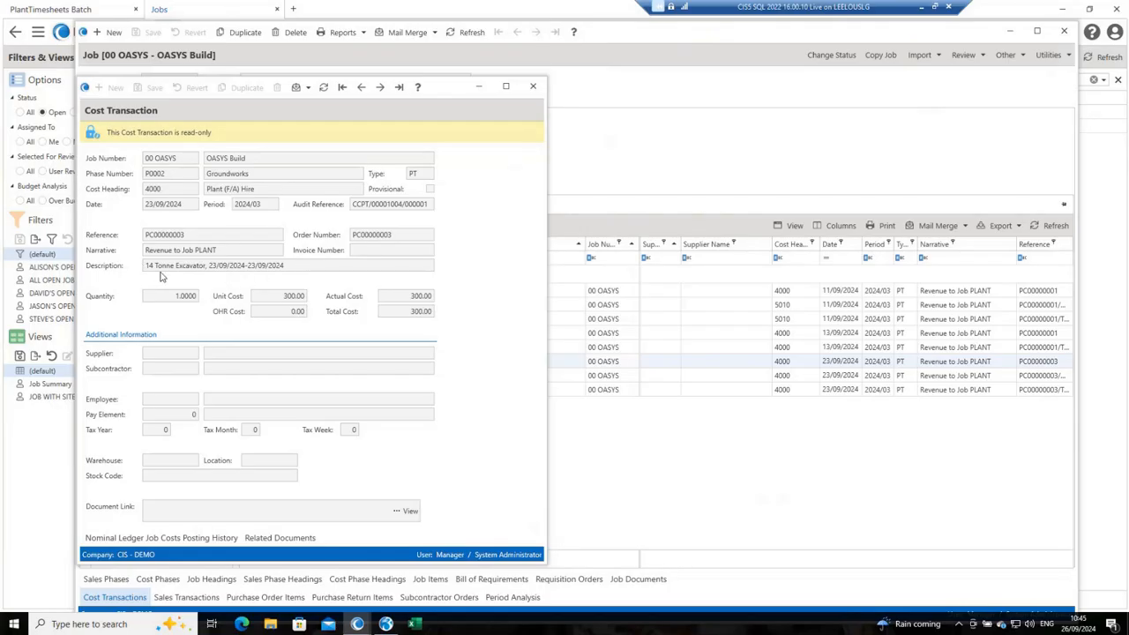
left_click(533, 88)
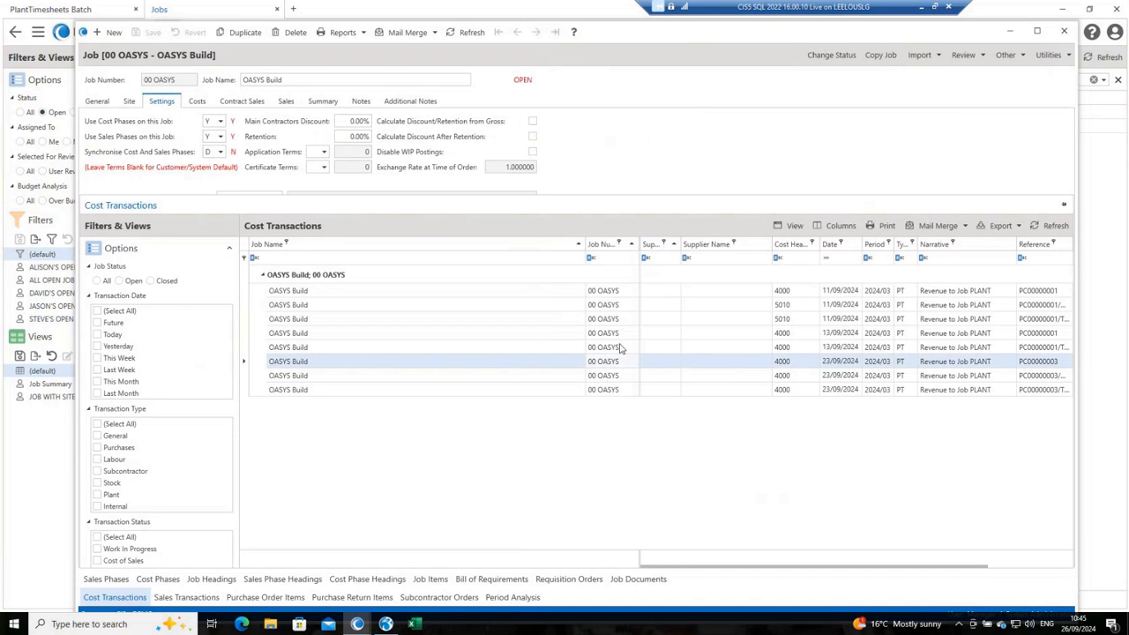
Step: Return to the plant contracts and start a new contract for asset category 14T, keeping the 26/09/2024 contract date
left_click(97, 11)
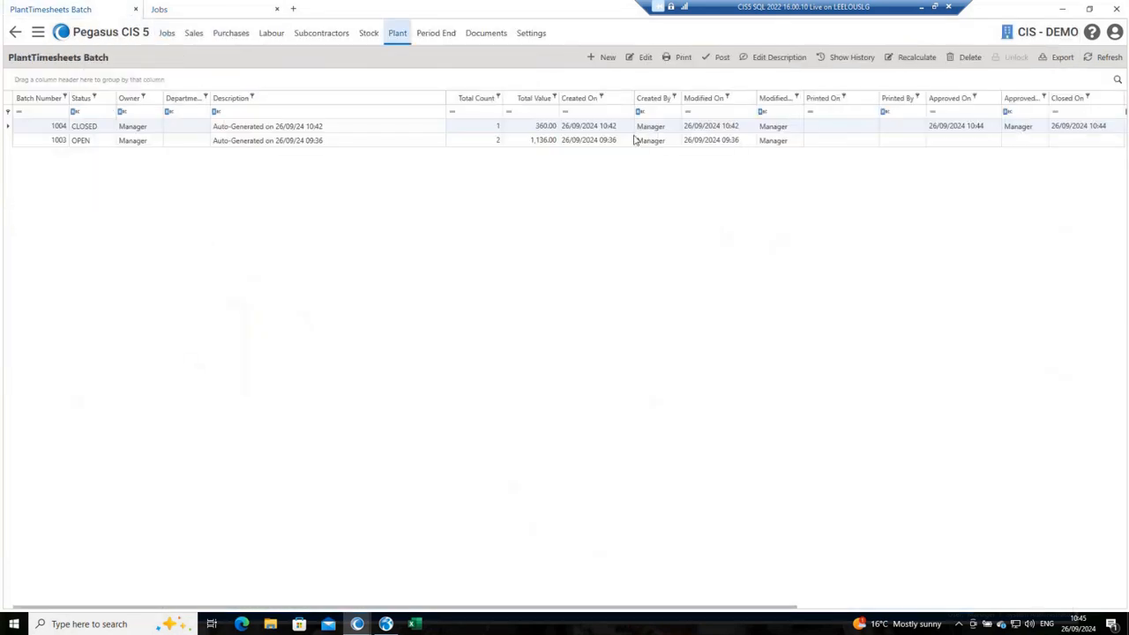
left_click(398, 33)
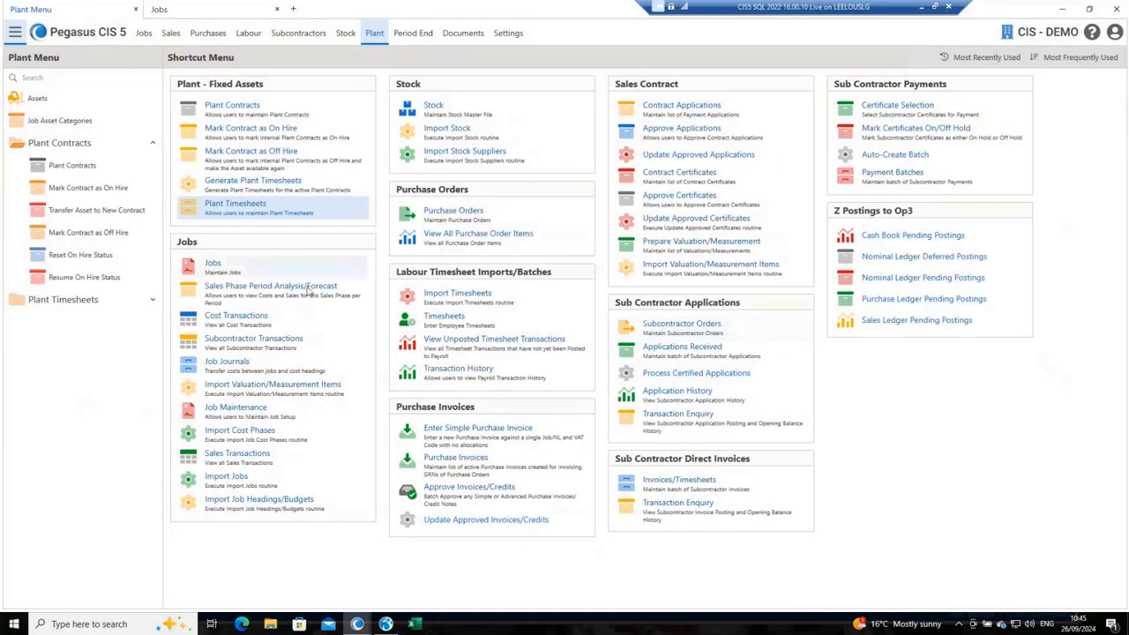
left_click(292, 109)
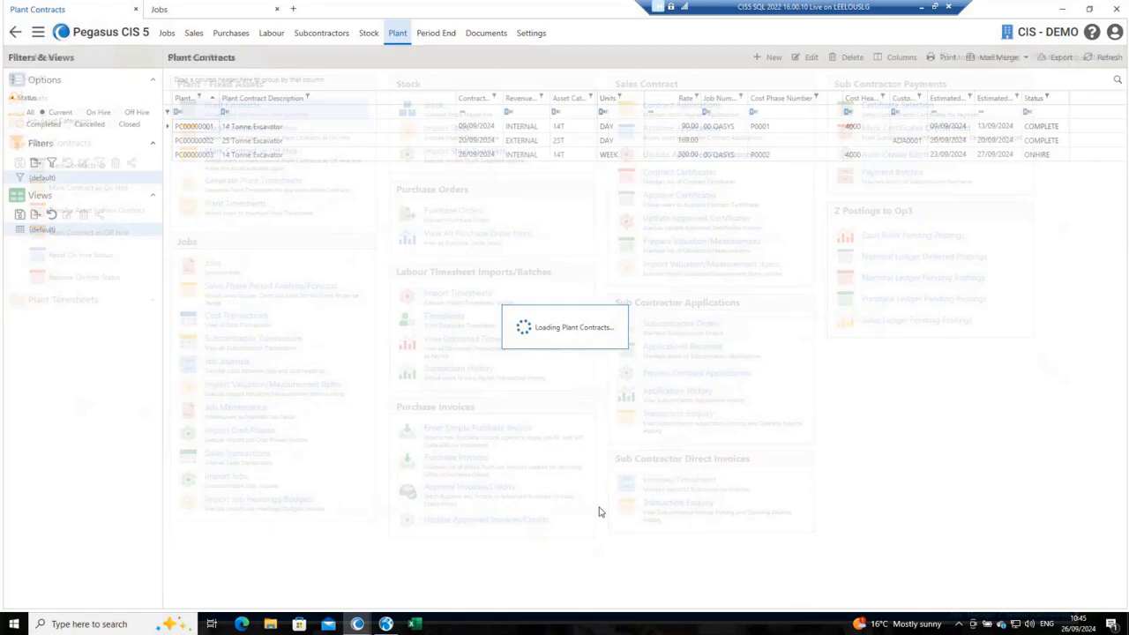
key("ctrl+n")
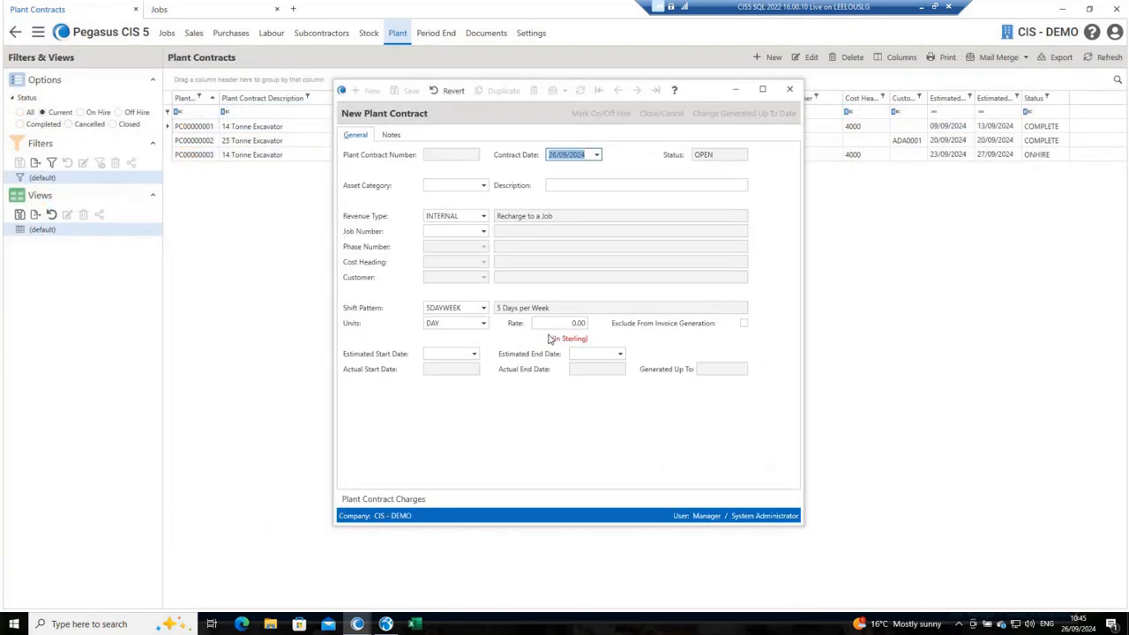
key("Tab")
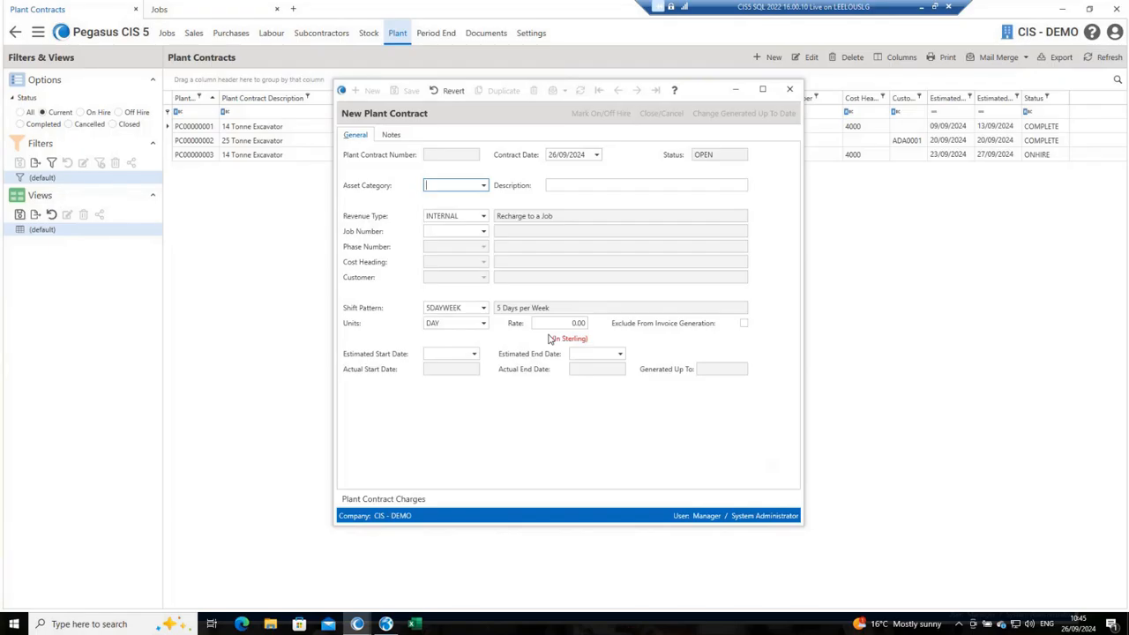
type("14T")
key("Tab")
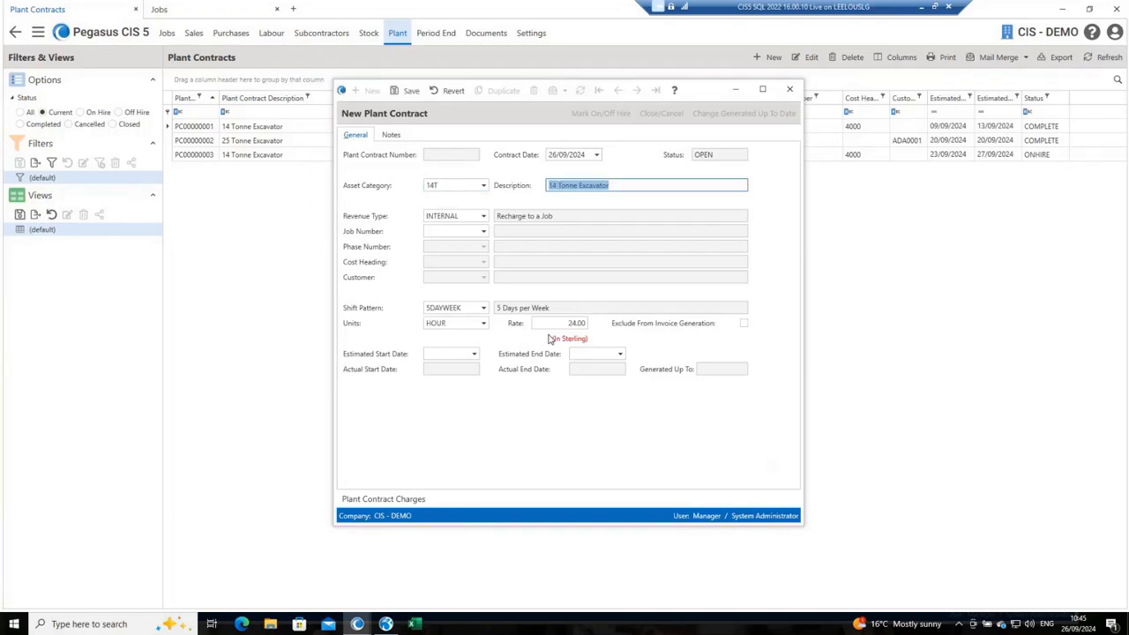
Step: Set the contract's revenue type to EXTERNAL and assign it to the customer Adams Light Engineering Ltd, keeping the 5DAYWEEK shift pattern
key("Tab")
type("EXT")
key("Tab")
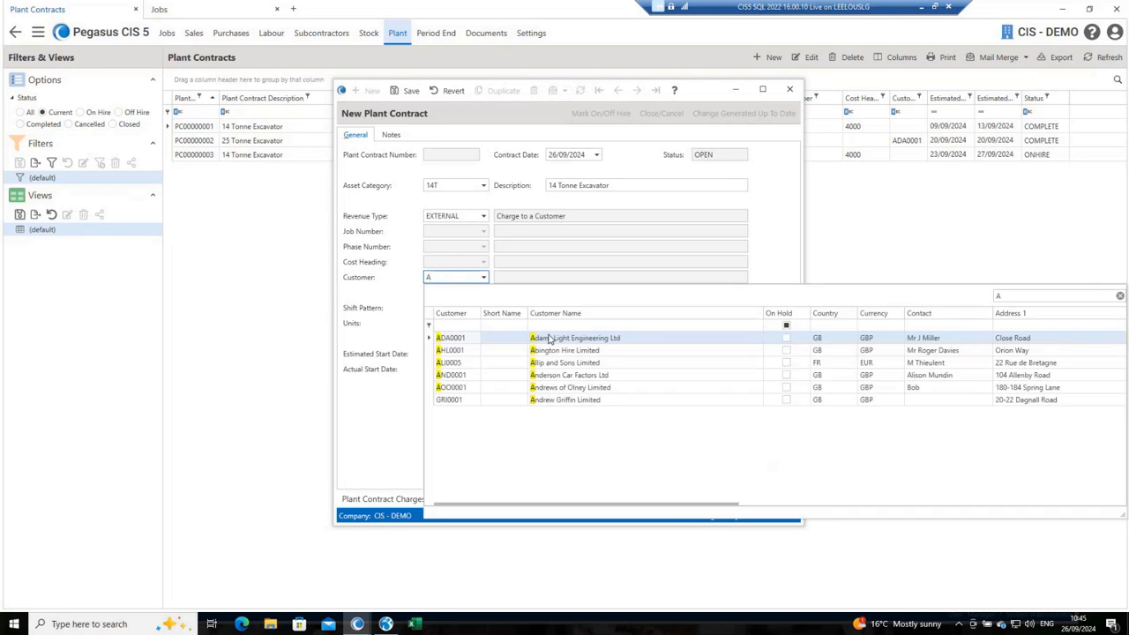
left_click(548, 338)
key("Tab")
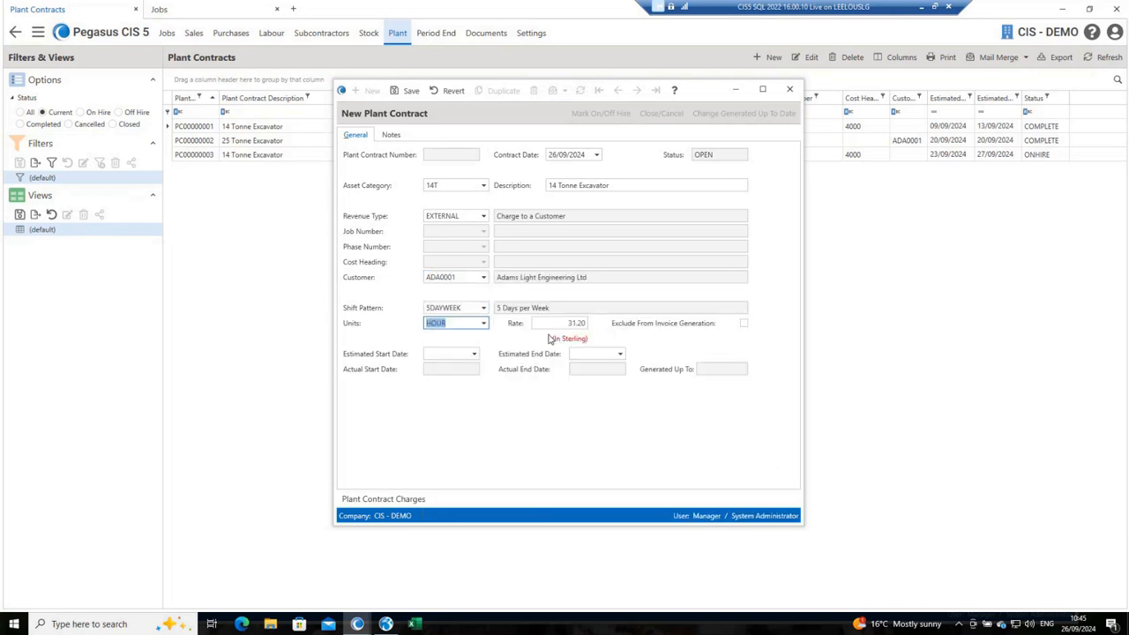
Step: Set the contract's units to DAY and accept the default rate of 117.00
type("DAY")
key("Tab")
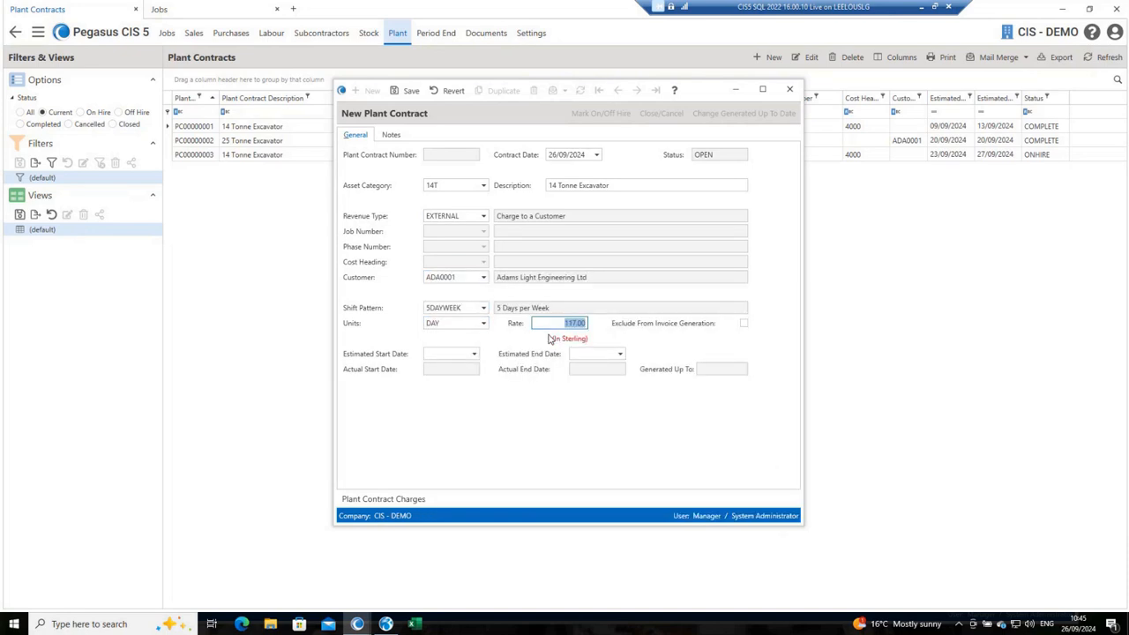
key("Tab")
key("Tab")
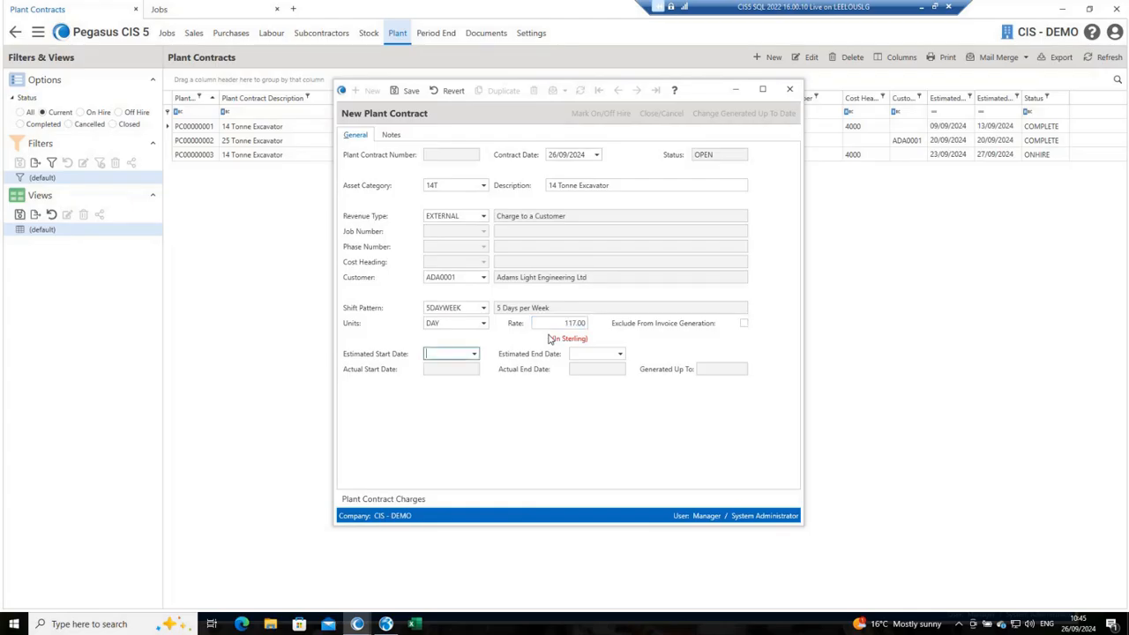
Step: Set the new contract's estimated start and end dates to 26/09/2024 and save the contract
type("26")
key("Tab")
type("26")
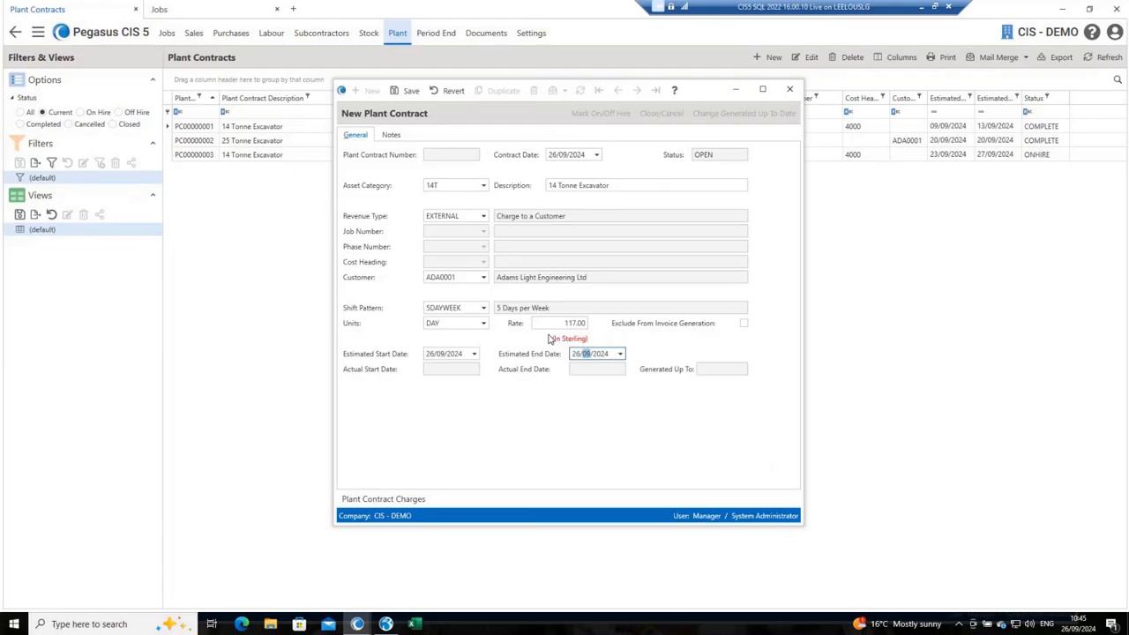
key("ctrl+s")
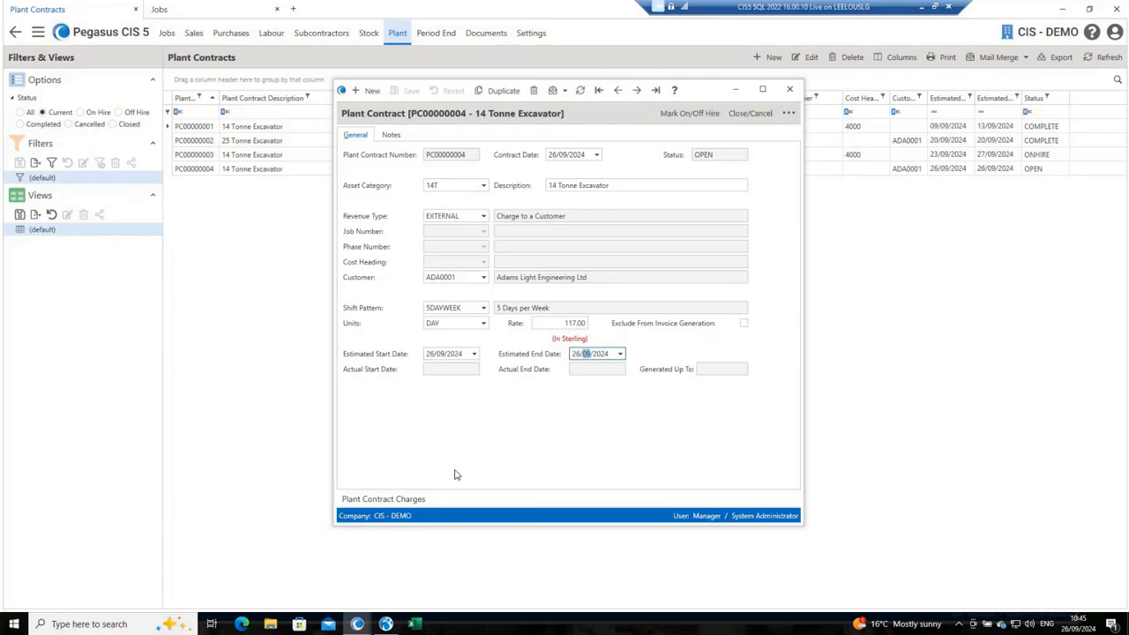
Step: Add a TRACKER charge of 10.00 to the contract, keeping its All Invoices frequency, save it and close the contract
left_click(404, 499)
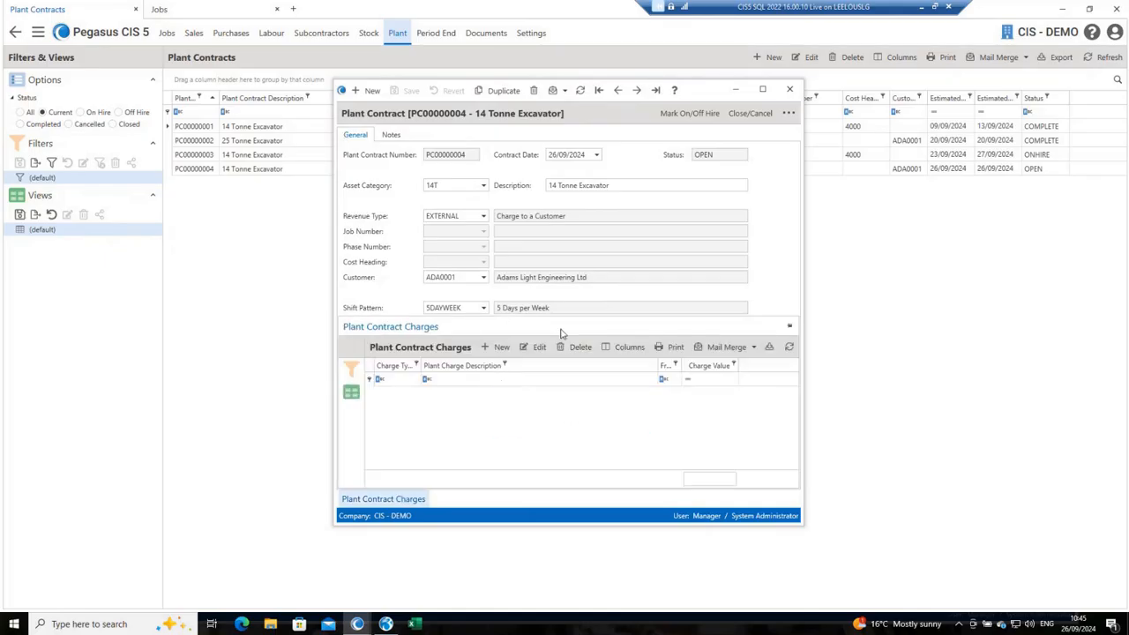
left_click(499, 347)
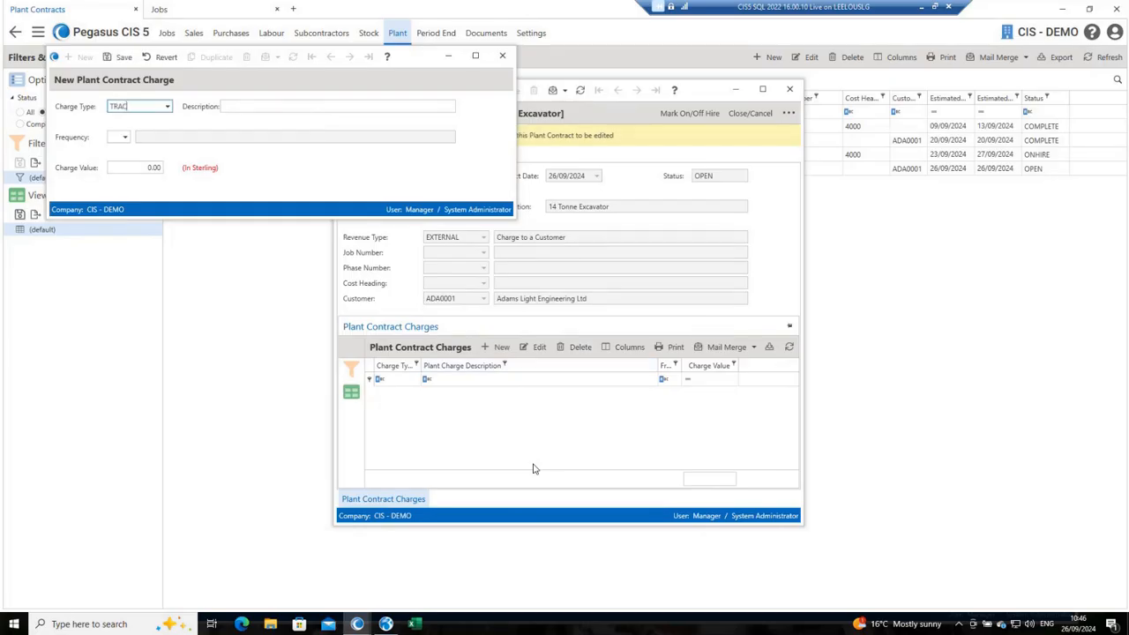
key("Tab")
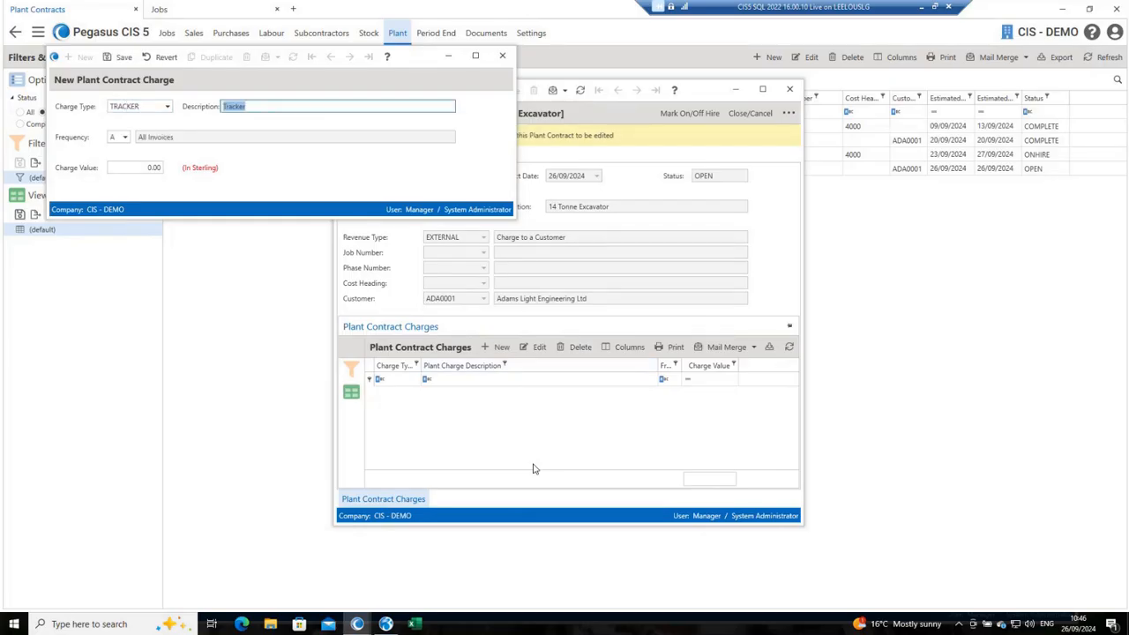
key("Tab")
key("Tab")
type("10.00")
key("ctrl+s")
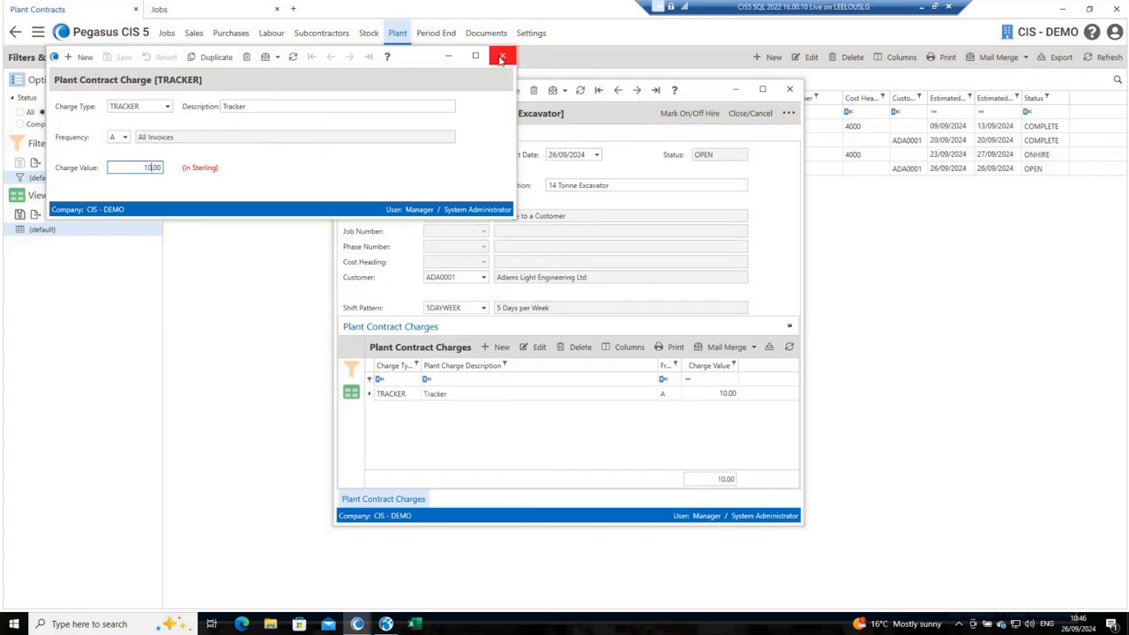
left_click(501, 57)
left_click(790, 92)
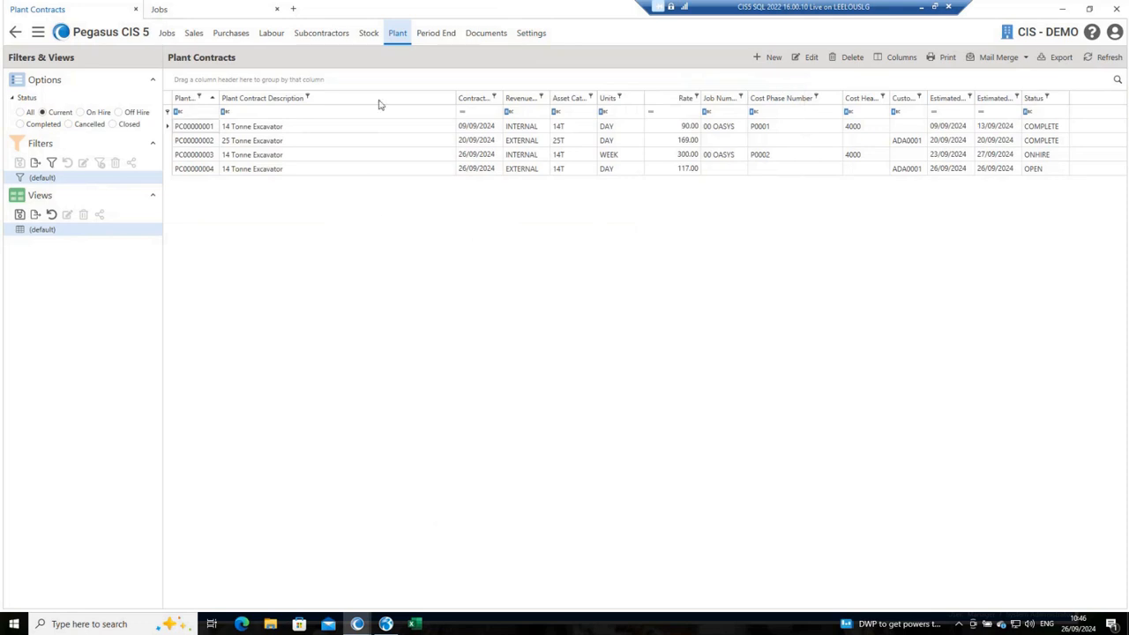
Step: Mark the new 14 Tonne Excavator contract as on hire, assigning asset SN00002 and keeping 26/09/2024 as start and estimated end dates
left_click(398, 32)
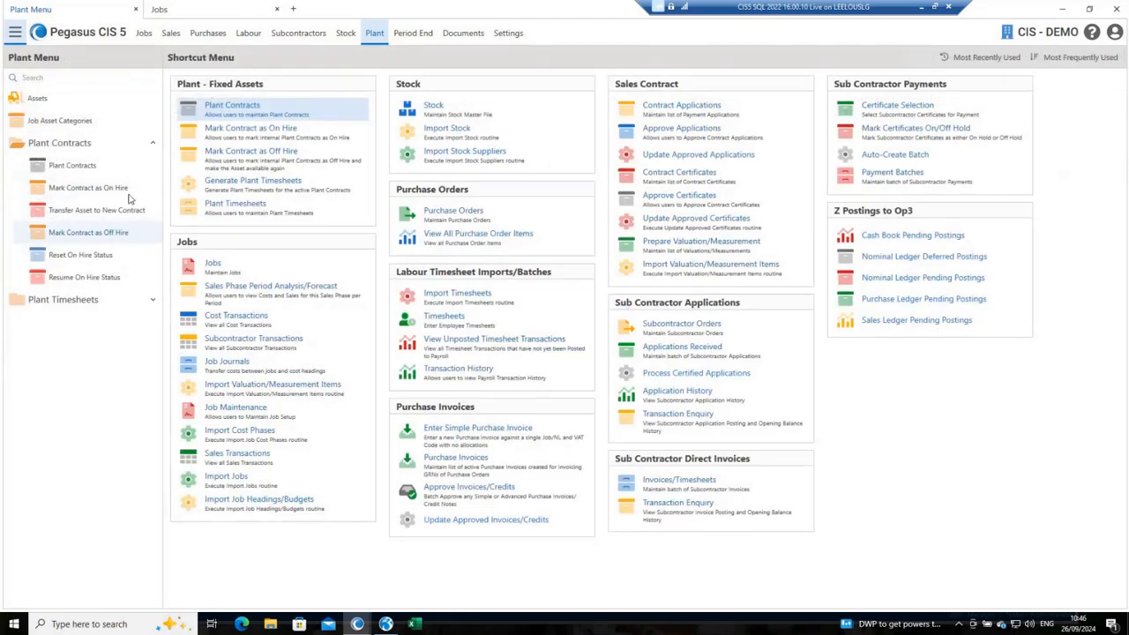
left_click(123, 189)
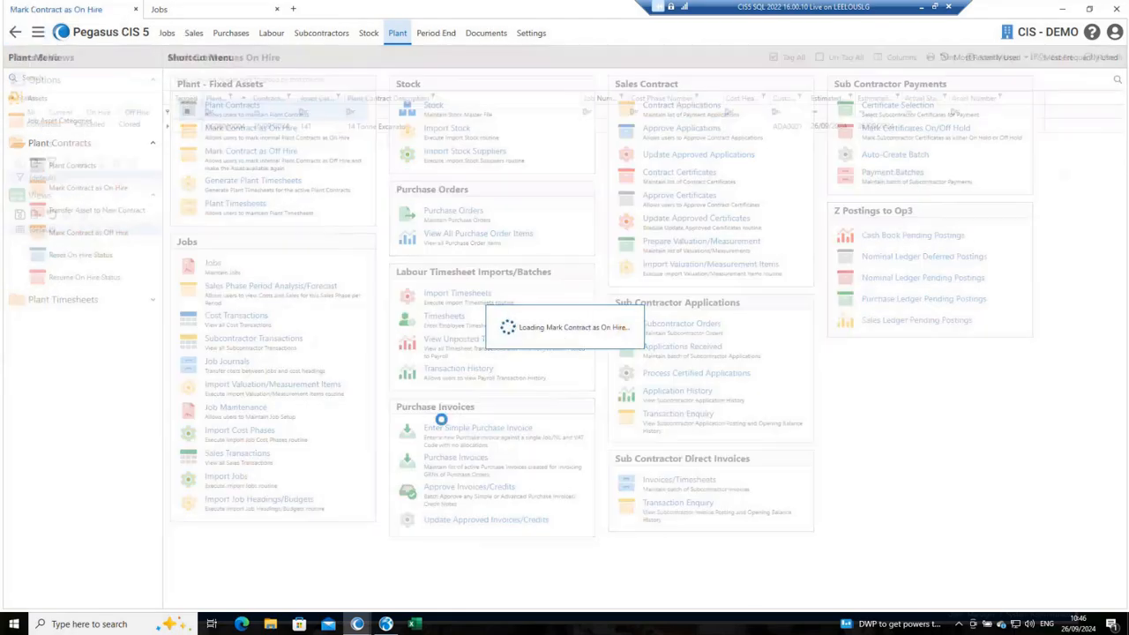
double_click(182, 127)
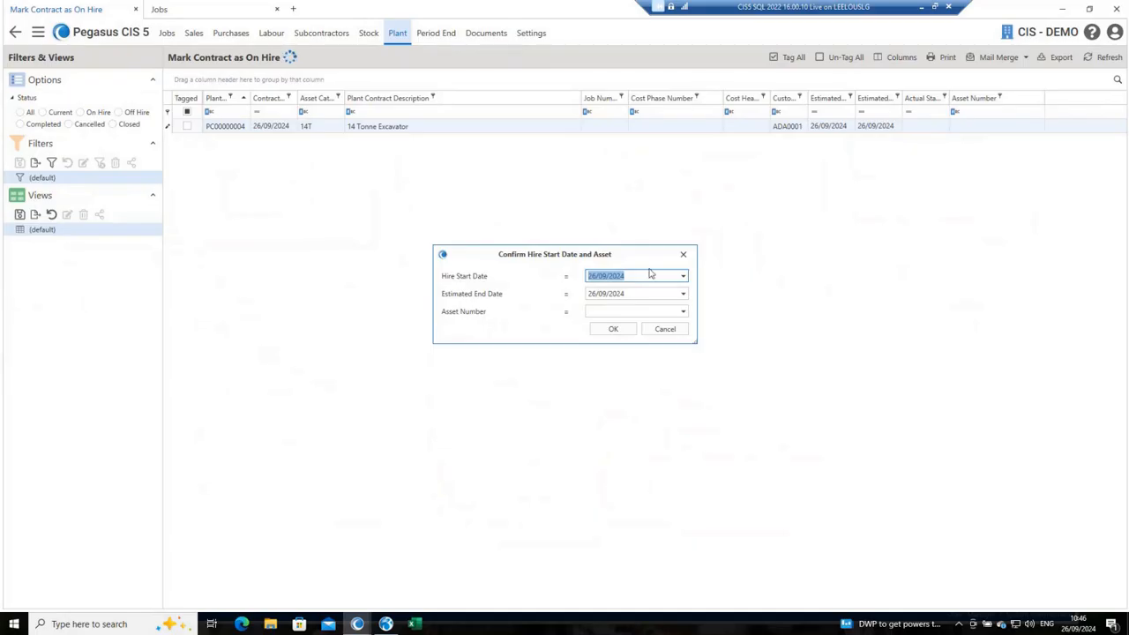
left_click(683, 312)
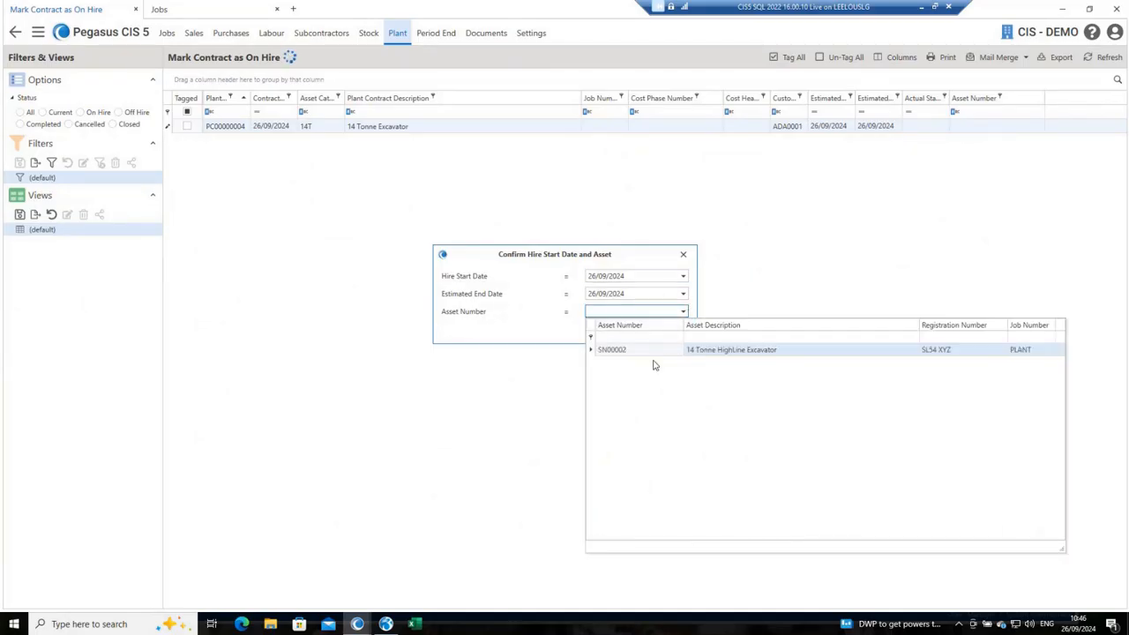
left_click(731, 352)
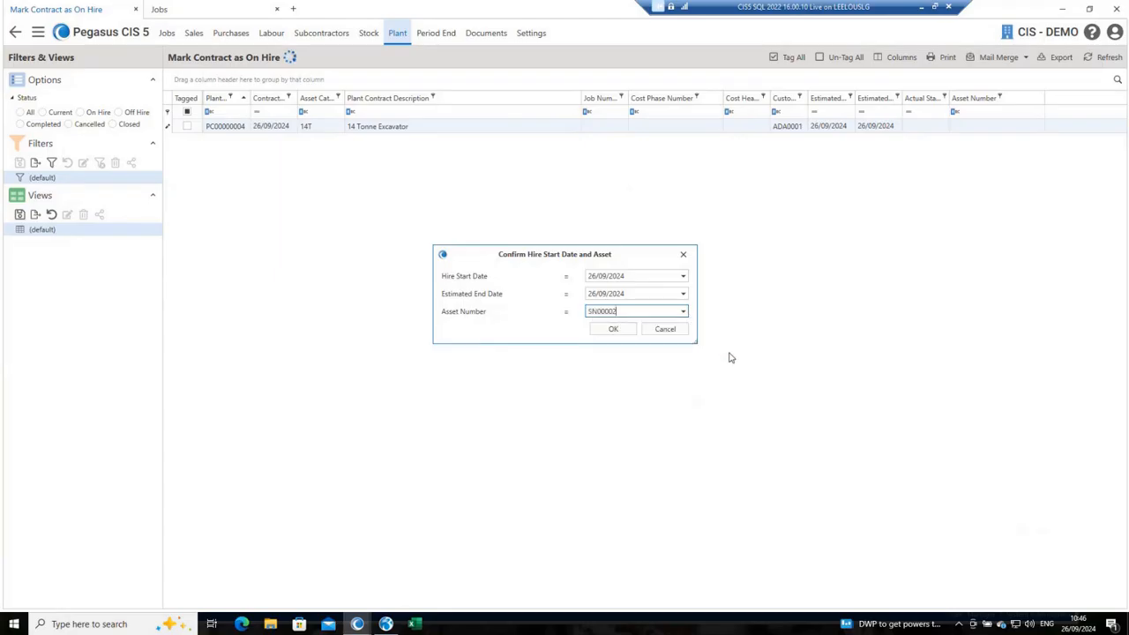
left_click(627, 333)
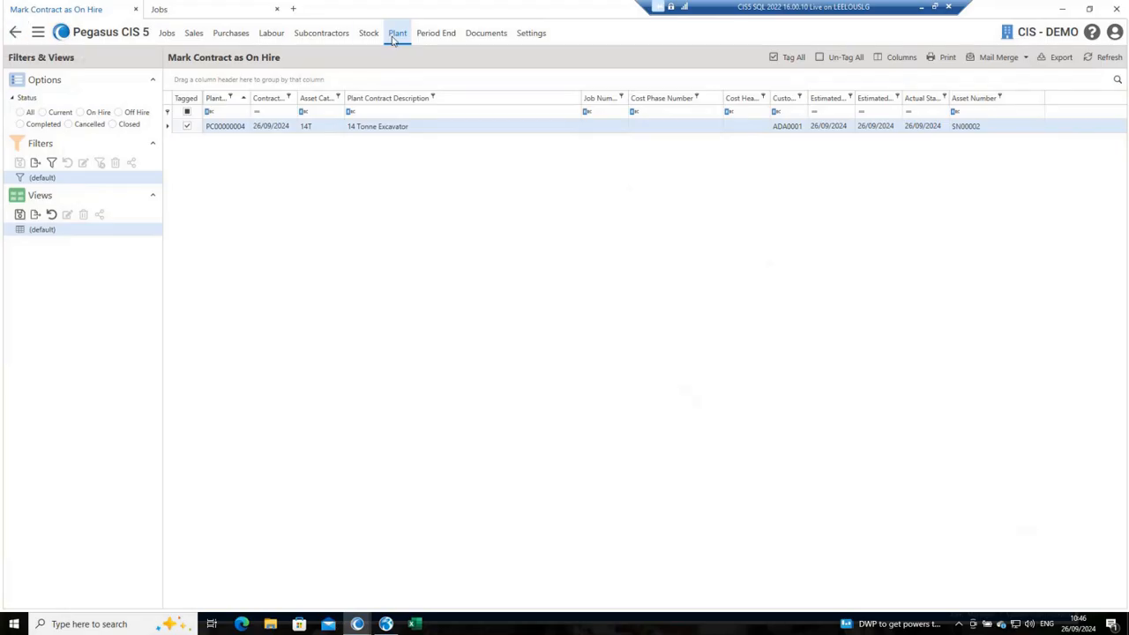
Step: Generate plant timesheets up to 26/09/2024 with 26/09/2024 as the timesheet/invoice date, without limiting asset category or group
left_click(15, 33)
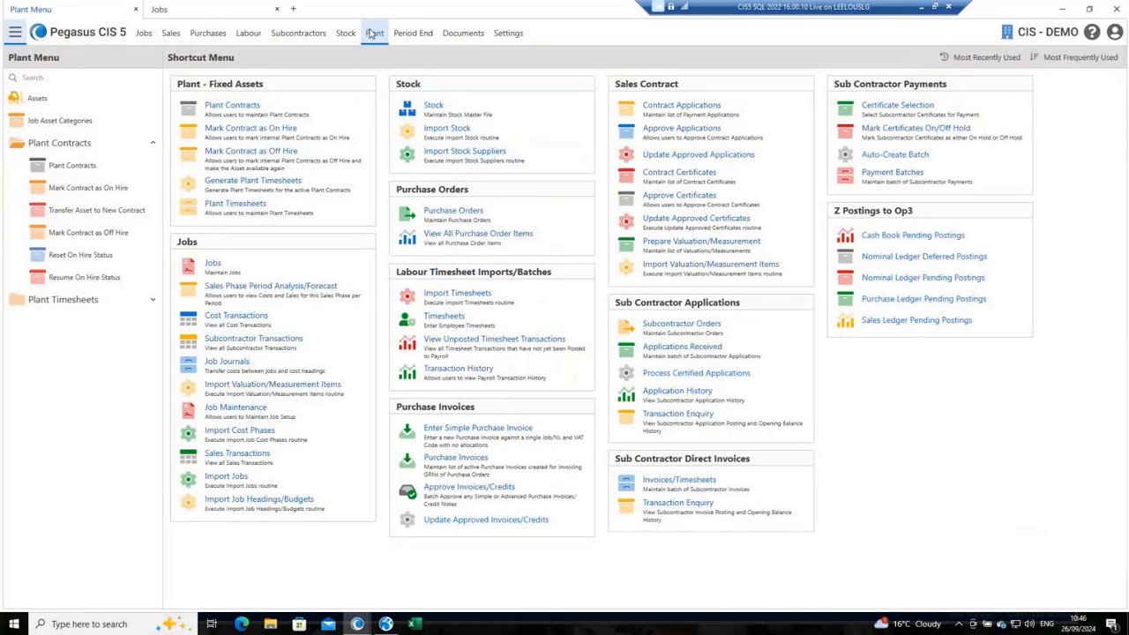
left_click(279, 187)
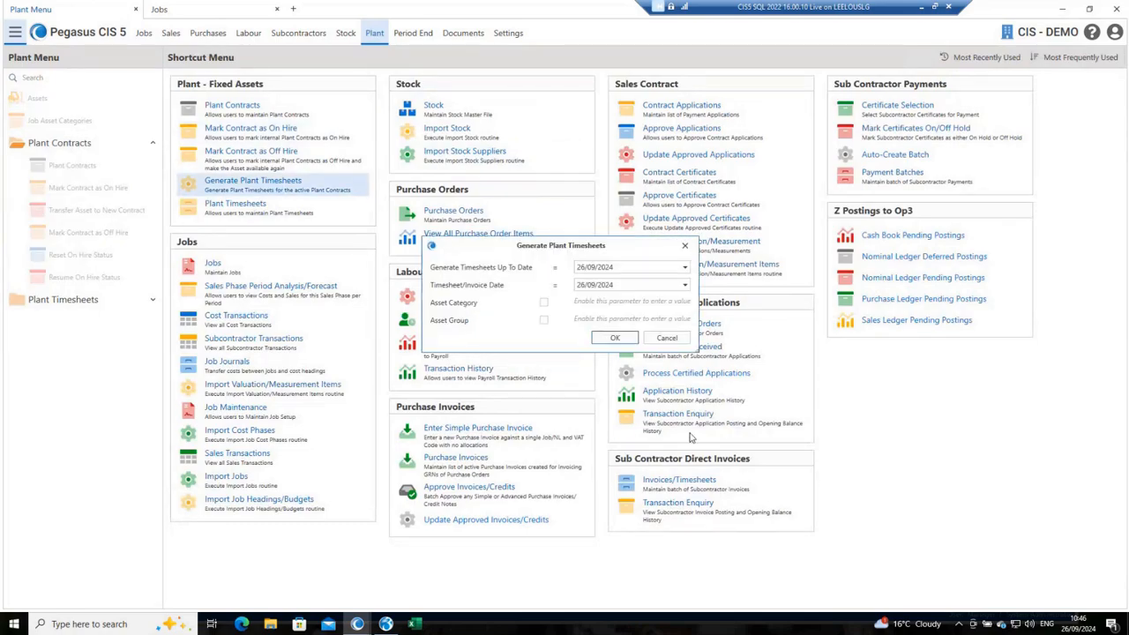
left_click(615, 339)
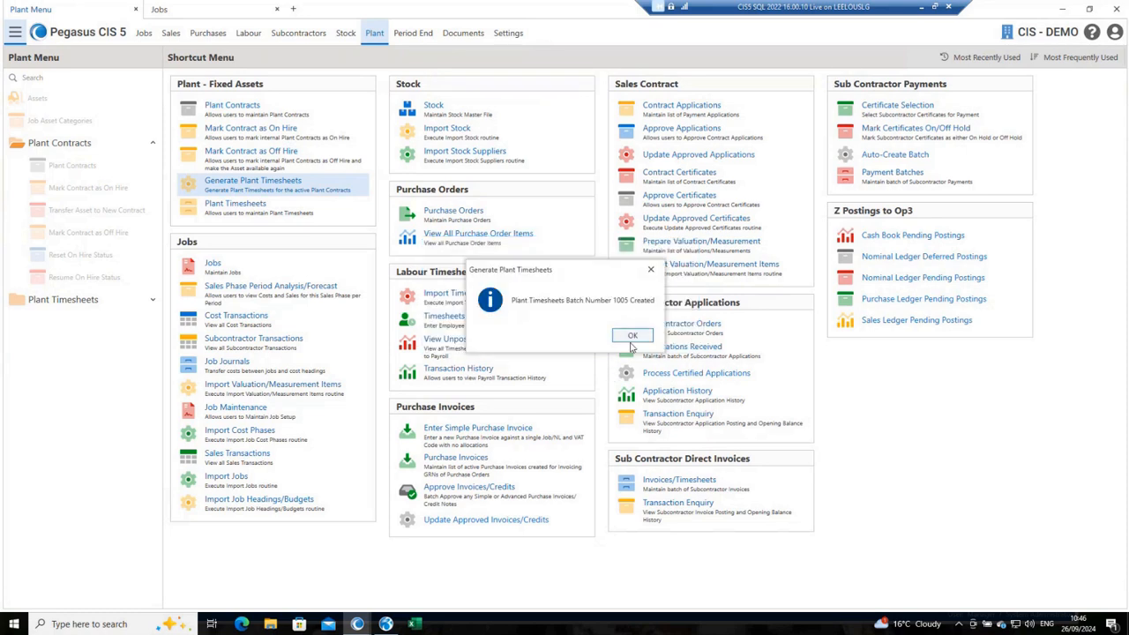
left_click(631, 339)
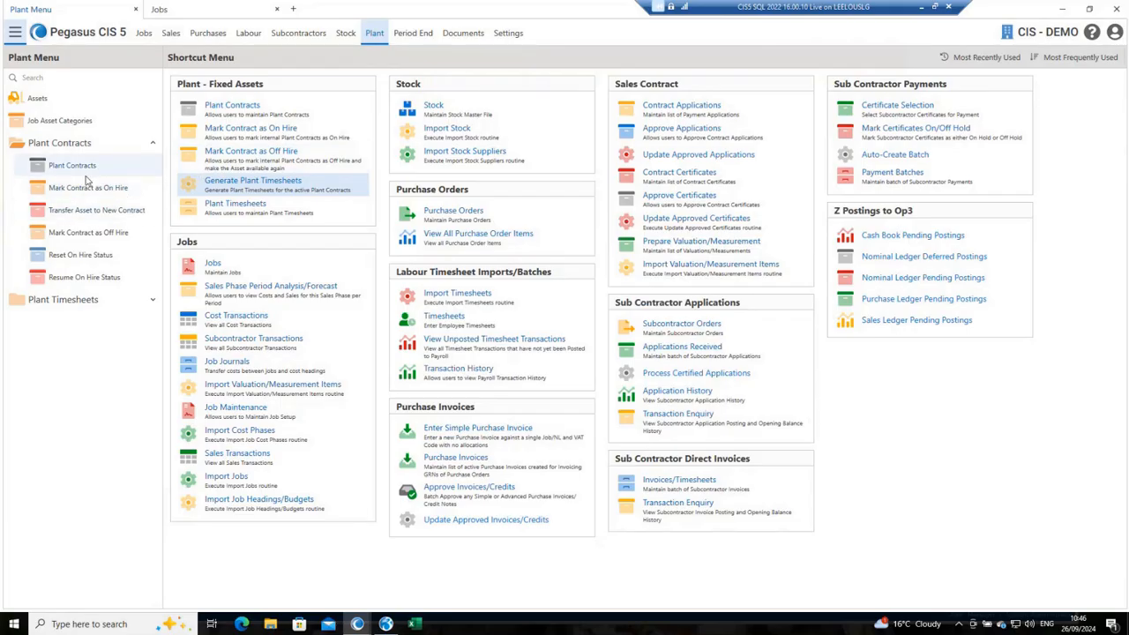
Step: Open the newly generated plant timesheets batch and inspect the external customer timesheet for asset SN00002
left_click(247, 216)
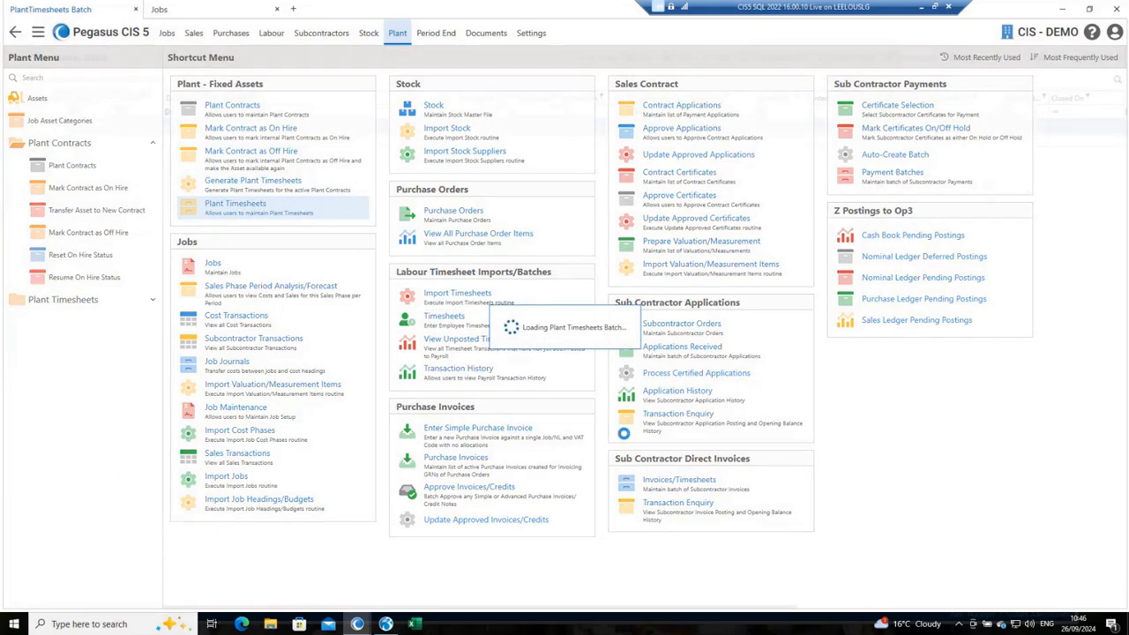
left_click(356, 142)
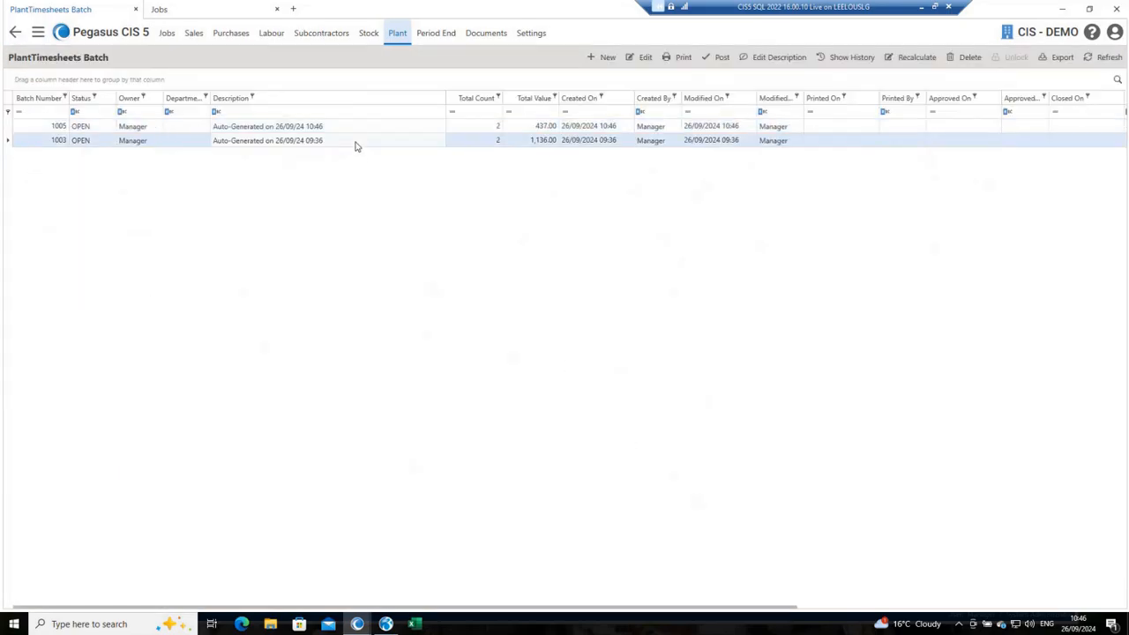
double_click(534, 127)
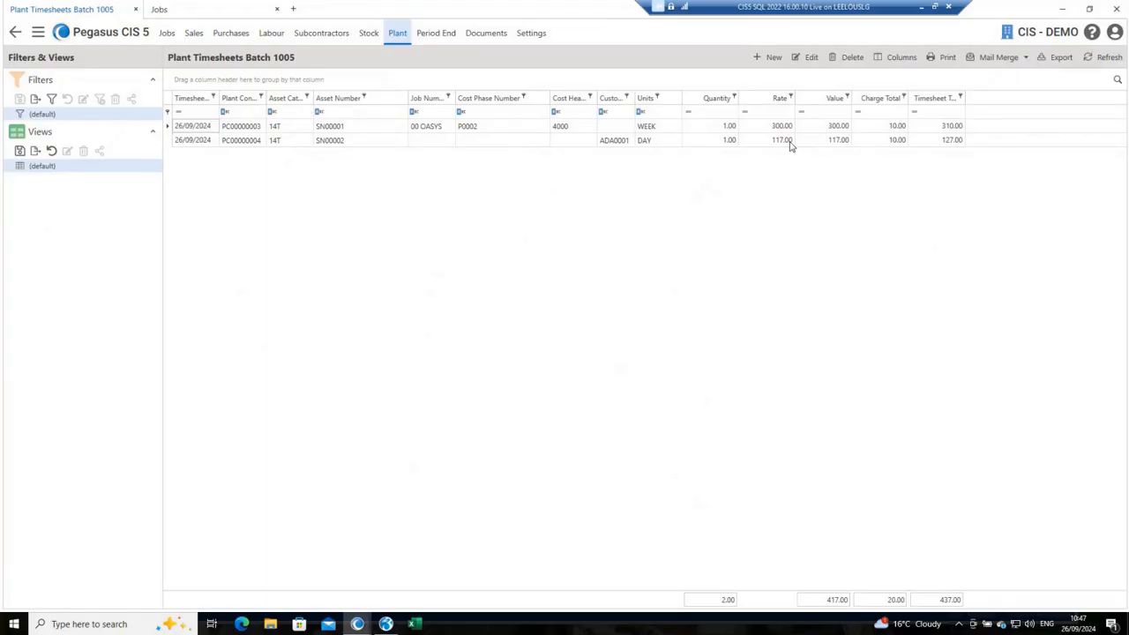
double_click(710, 141)
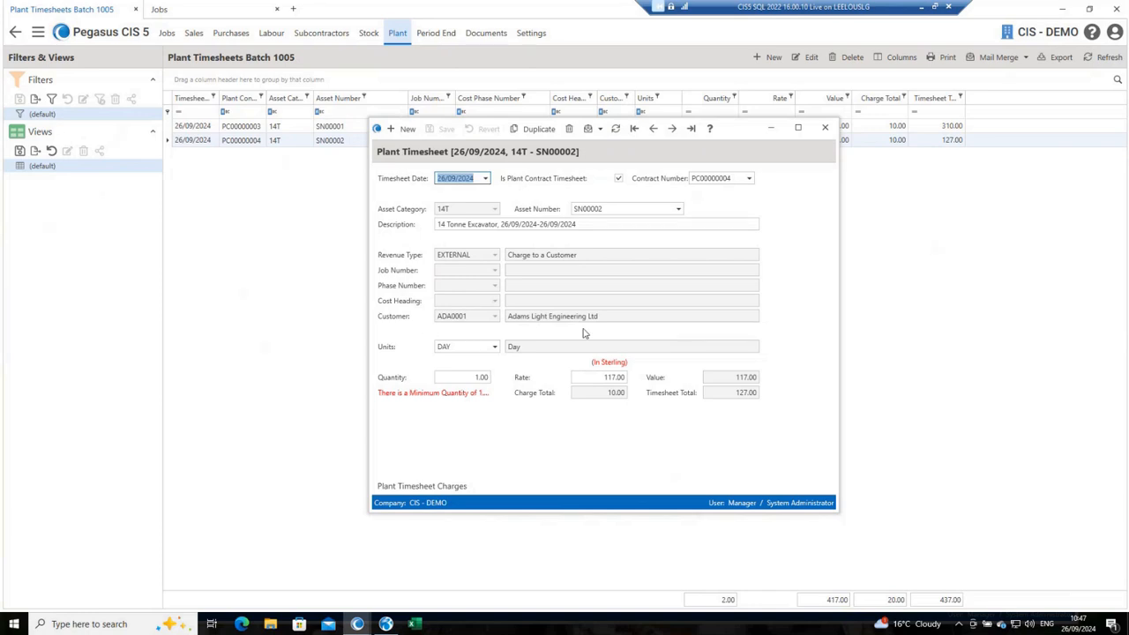
left_click(826, 128)
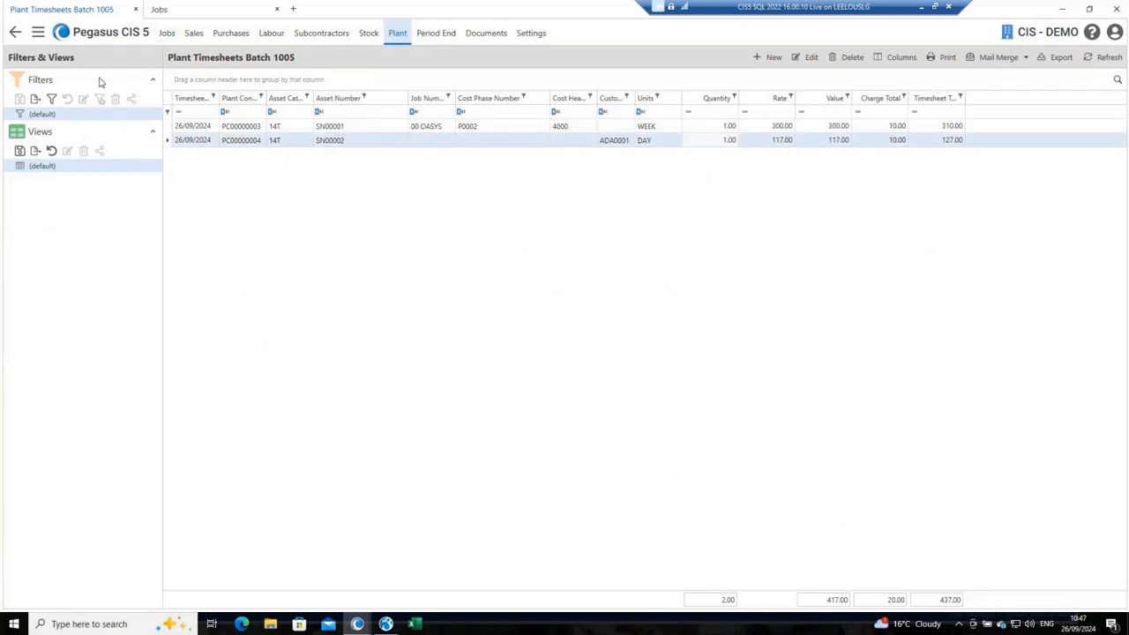
Step: Return to the batch list and post plant timesheets batch 1005
left_click(15, 33)
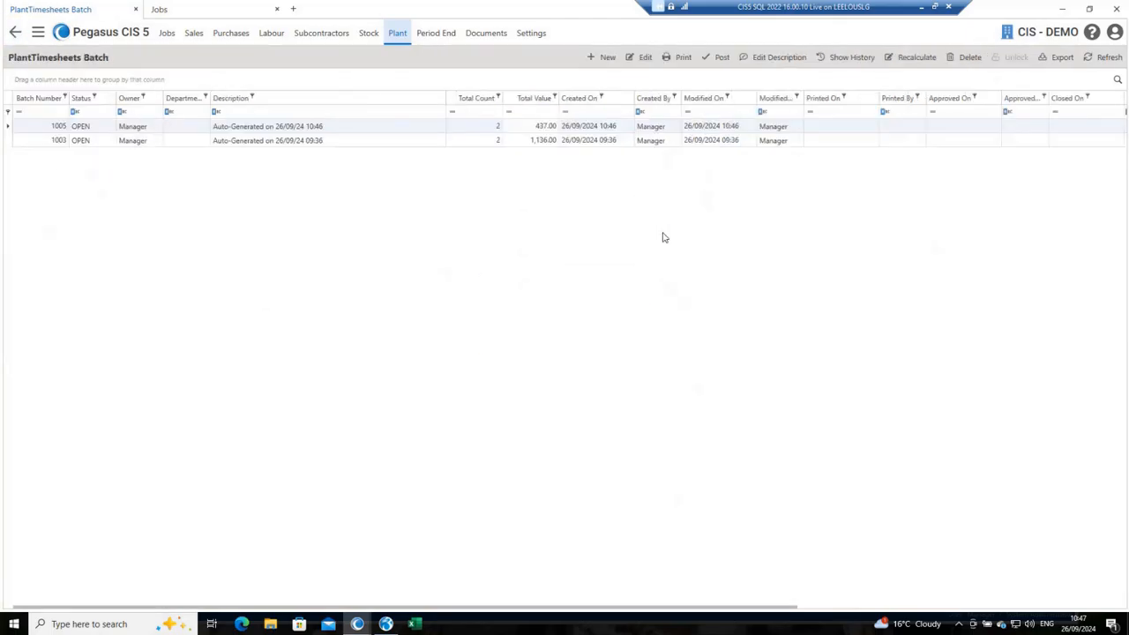
left_click(718, 59)
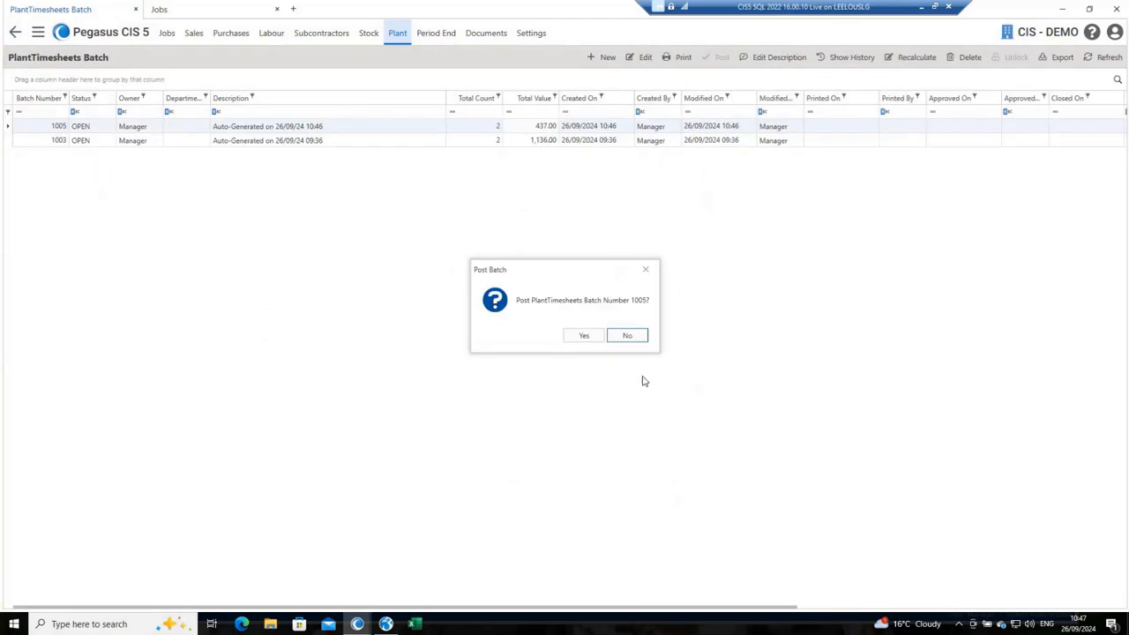
left_click(586, 337)
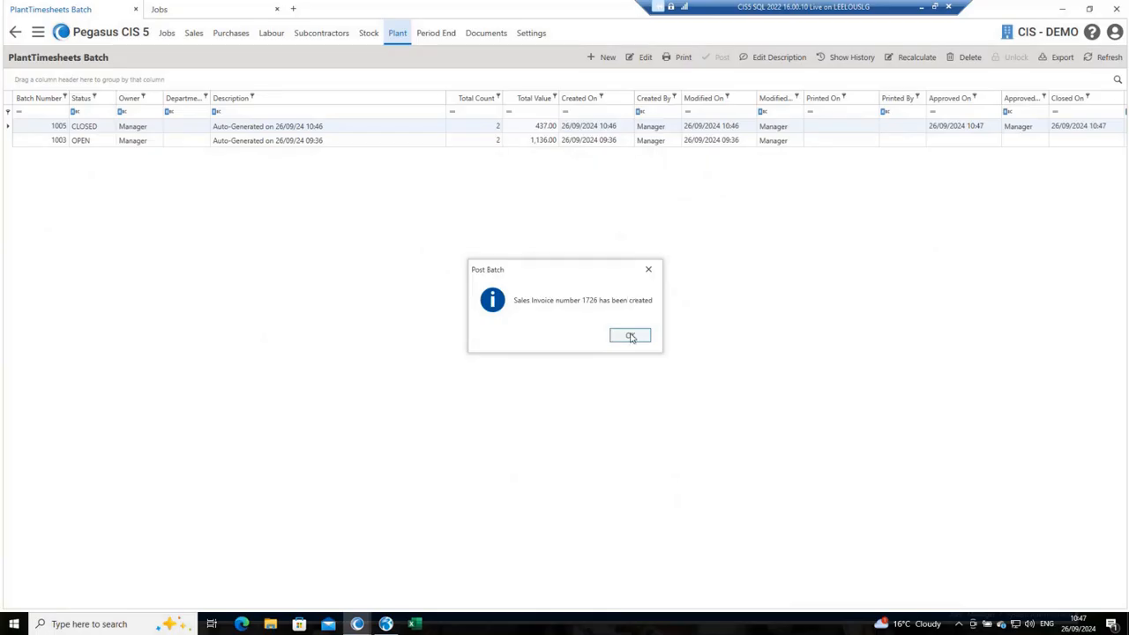
left_click(630, 338)
Step: Open the 26/09/2024 plant hire invoice for Adams Light Engineering Ltd from the multiple jobs/NL sales invoices
left_click(196, 36)
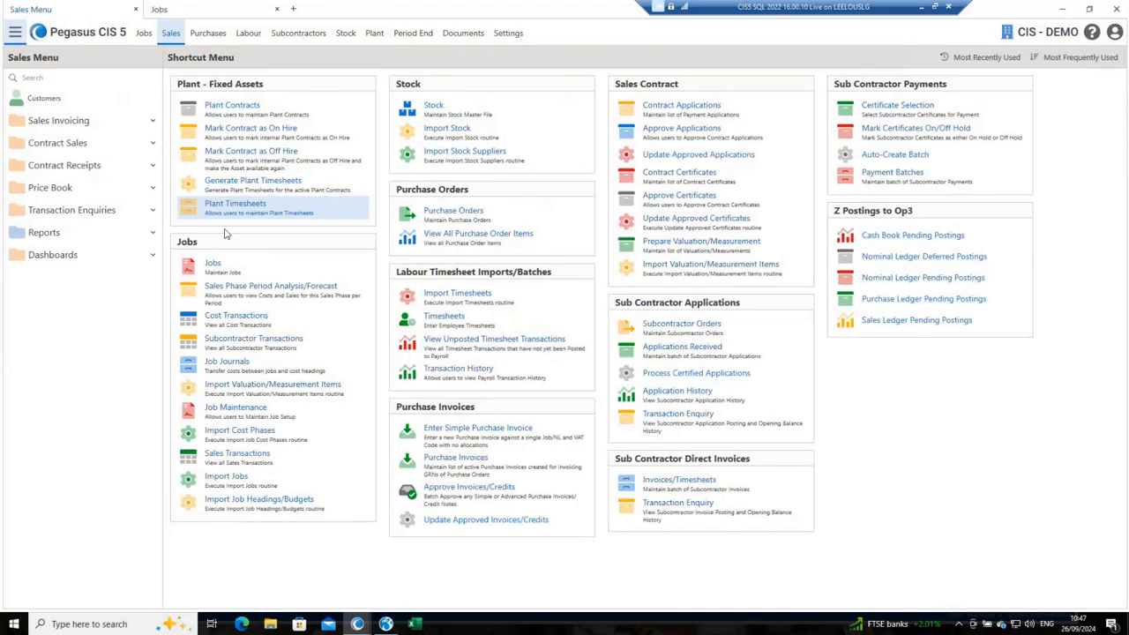
left_click(103, 129)
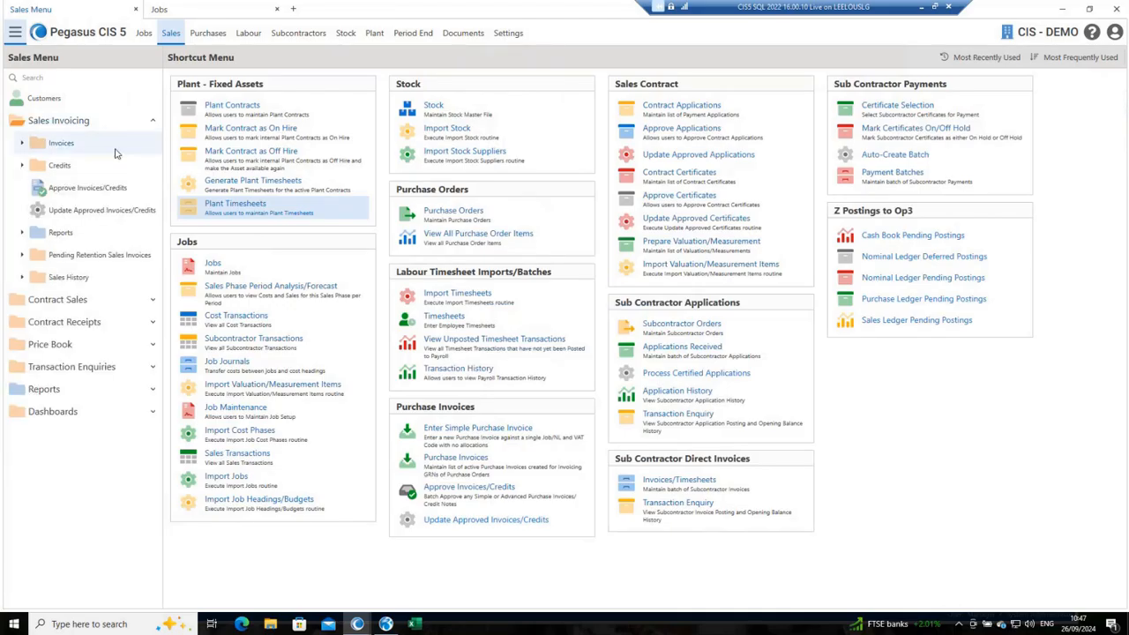
left_click(61, 144)
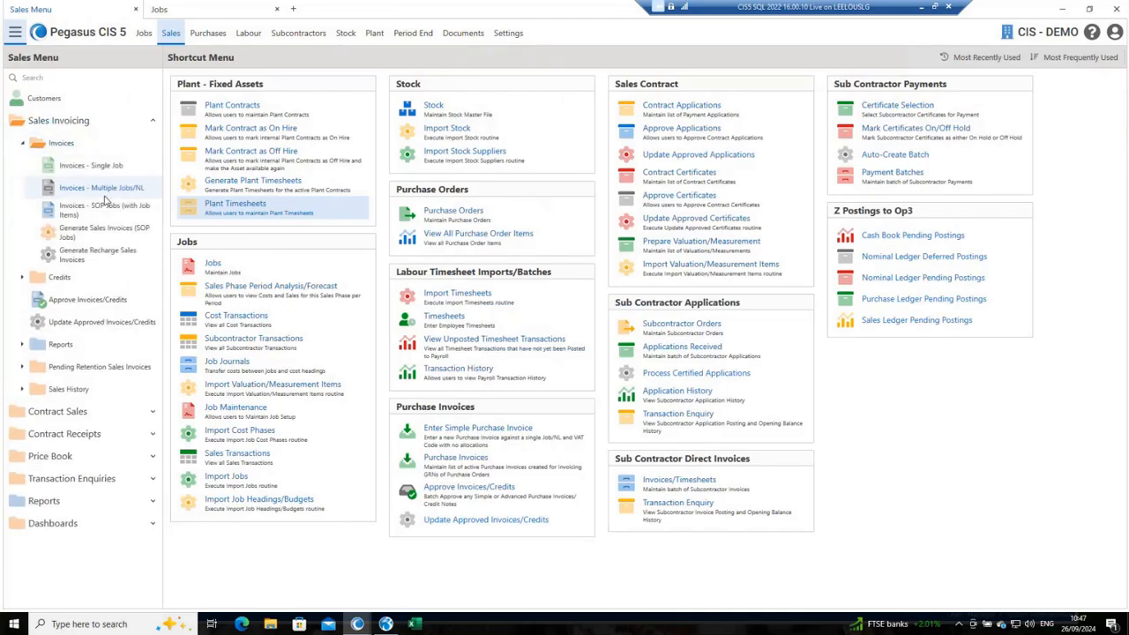
left_click(103, 189)
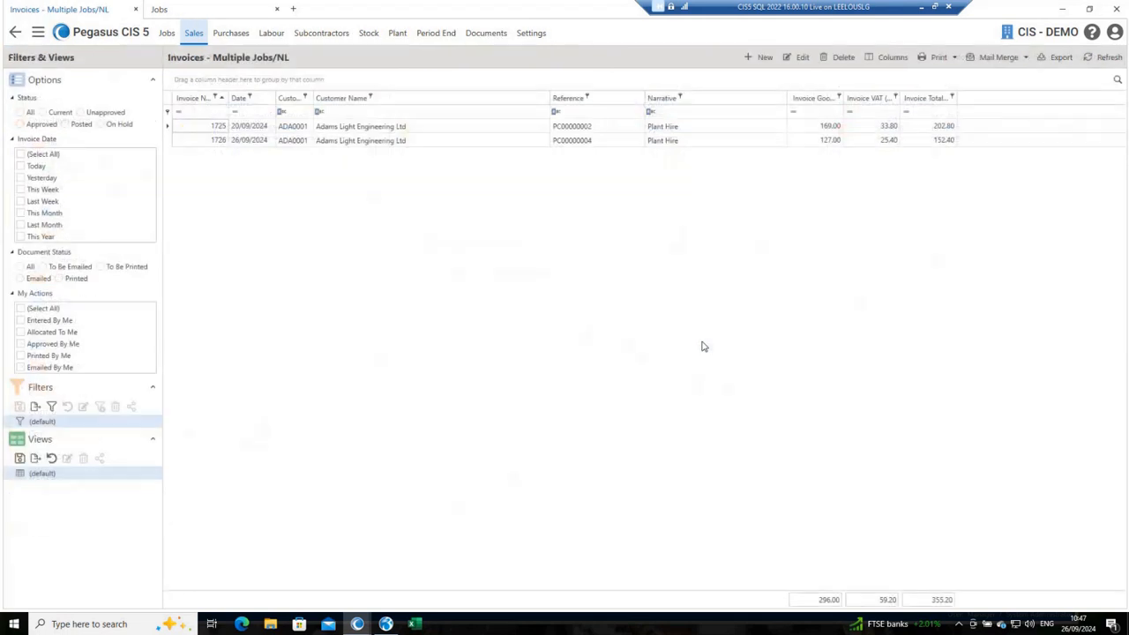
double_click(248, 139)
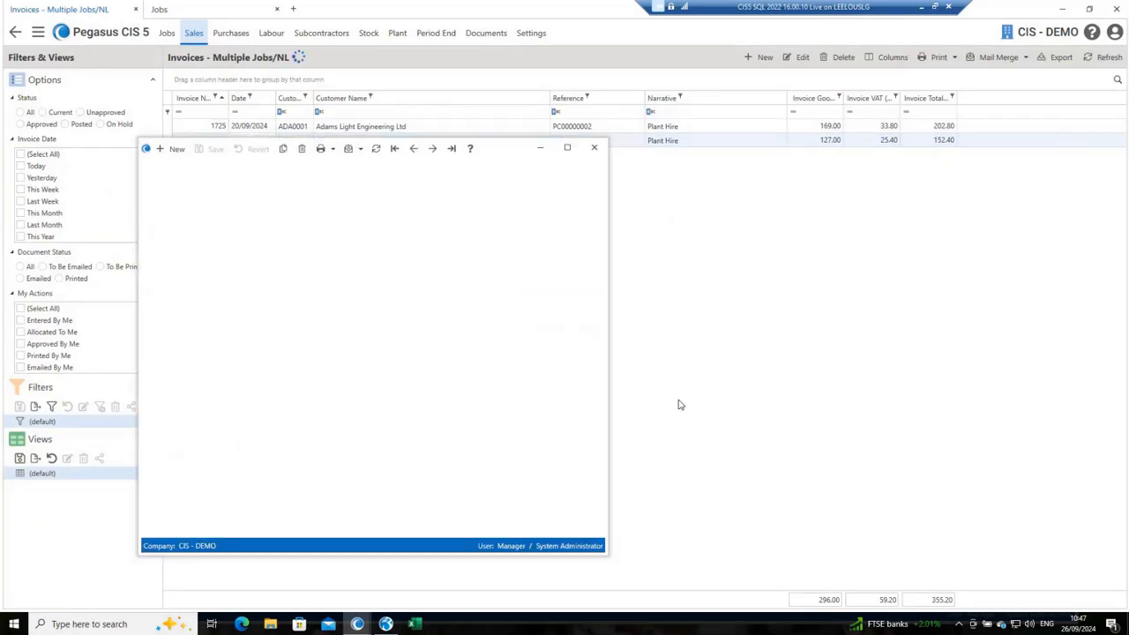
left_click_drag(509, 156, 742, 99)
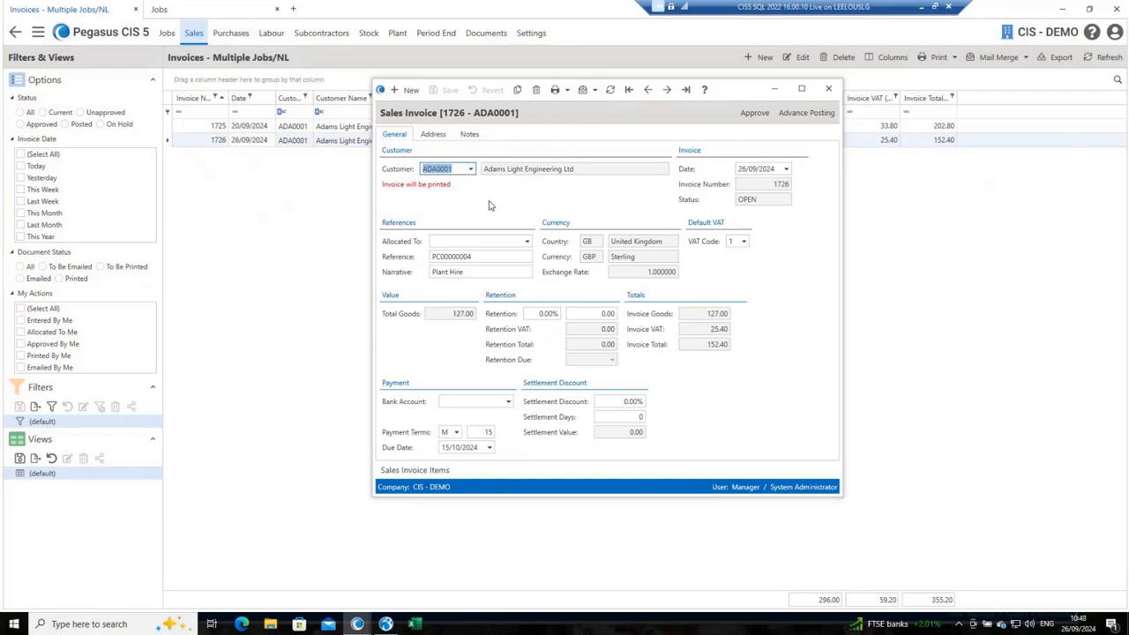
Step: Preview the printed sales invoice, close the preview and examine the invoice's line items
left_click(567, 90)
left_click(547, 123)
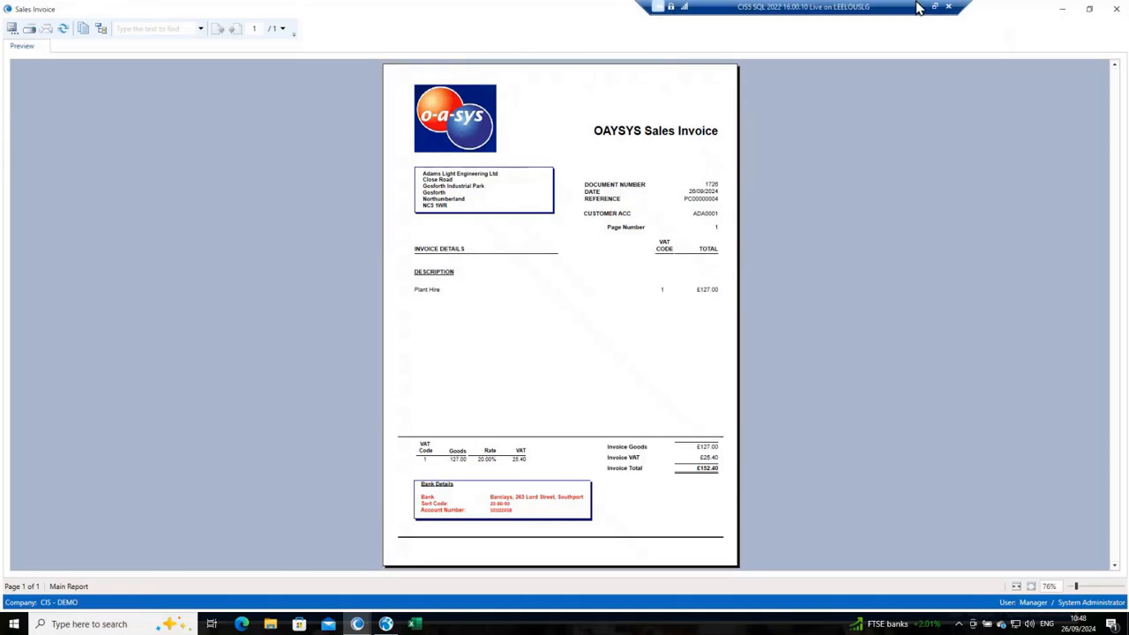
left_click(1118, 8)
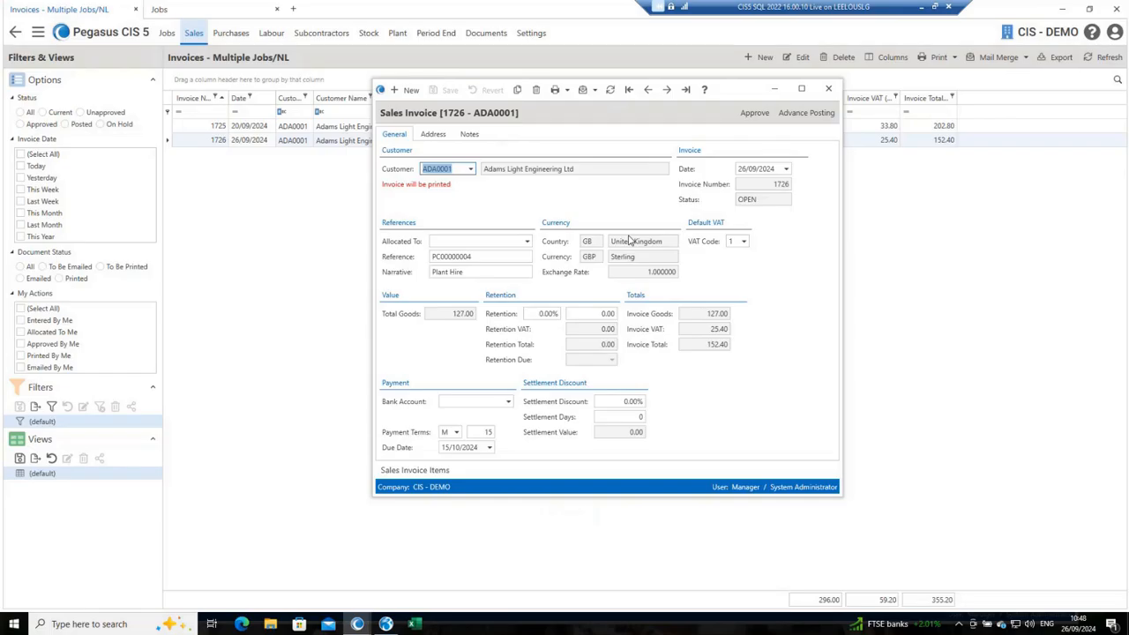
left_click(400, 473)
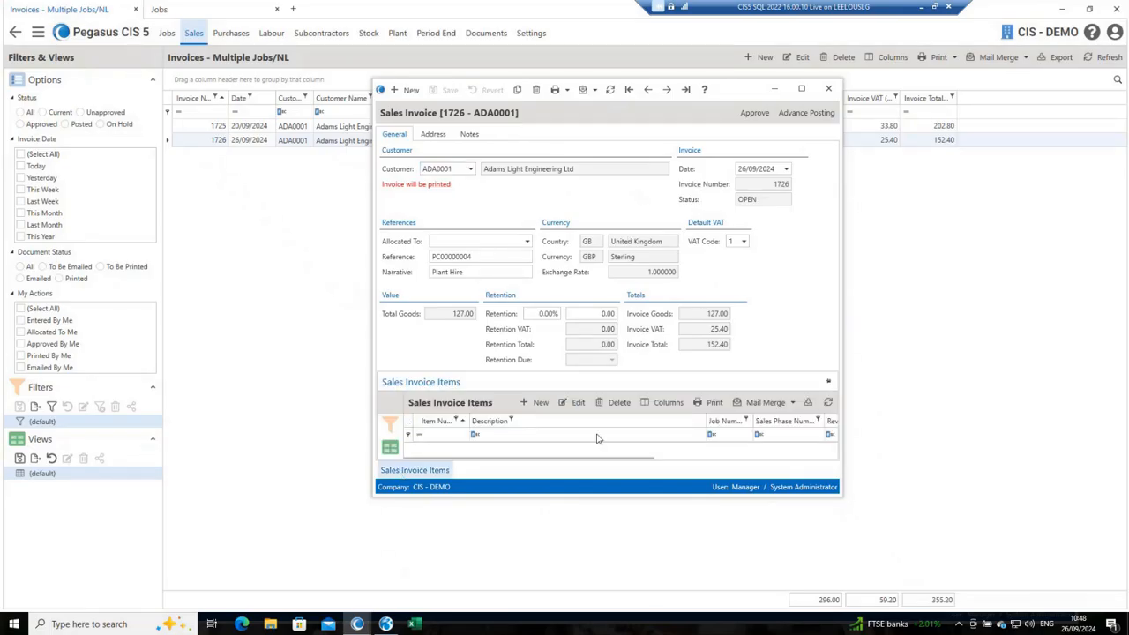
scroll(699, 258, "down", 3)
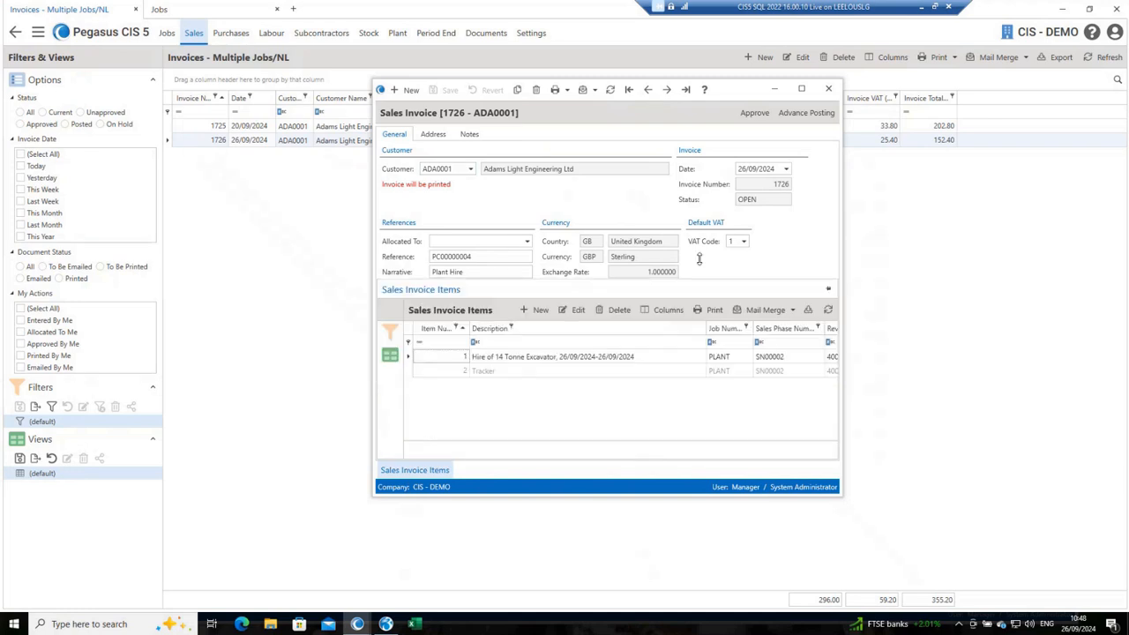
Step: Inspect the excavator hire line item of the Adams Light Engineering Ltd invoice, closing the item and the invoice when done
double_click(519, 331)
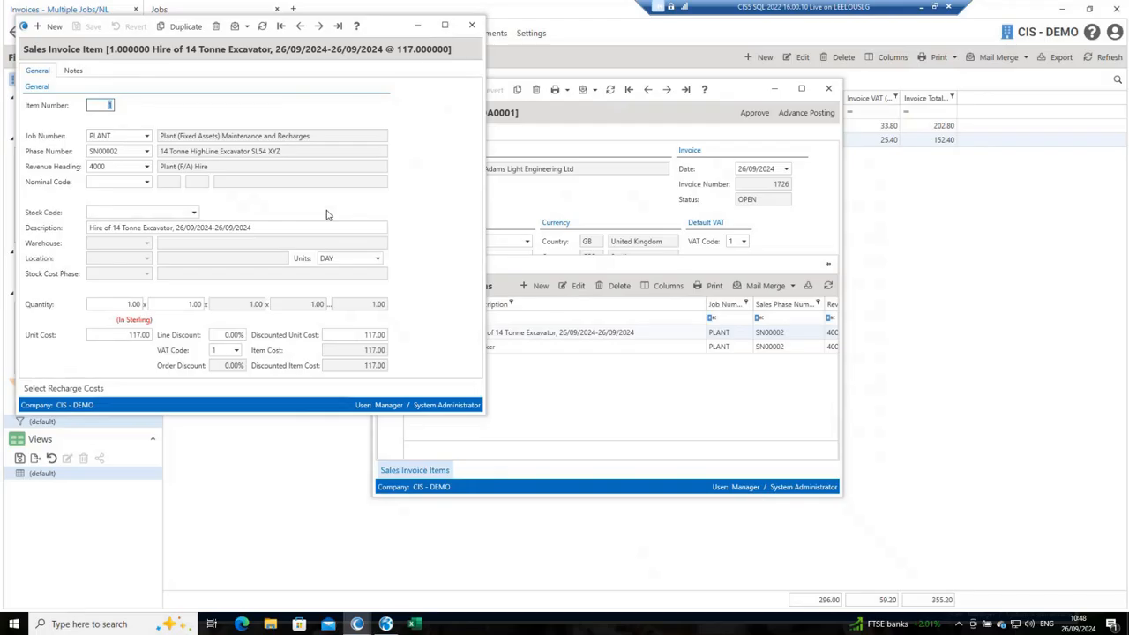
left_click(472, 25)
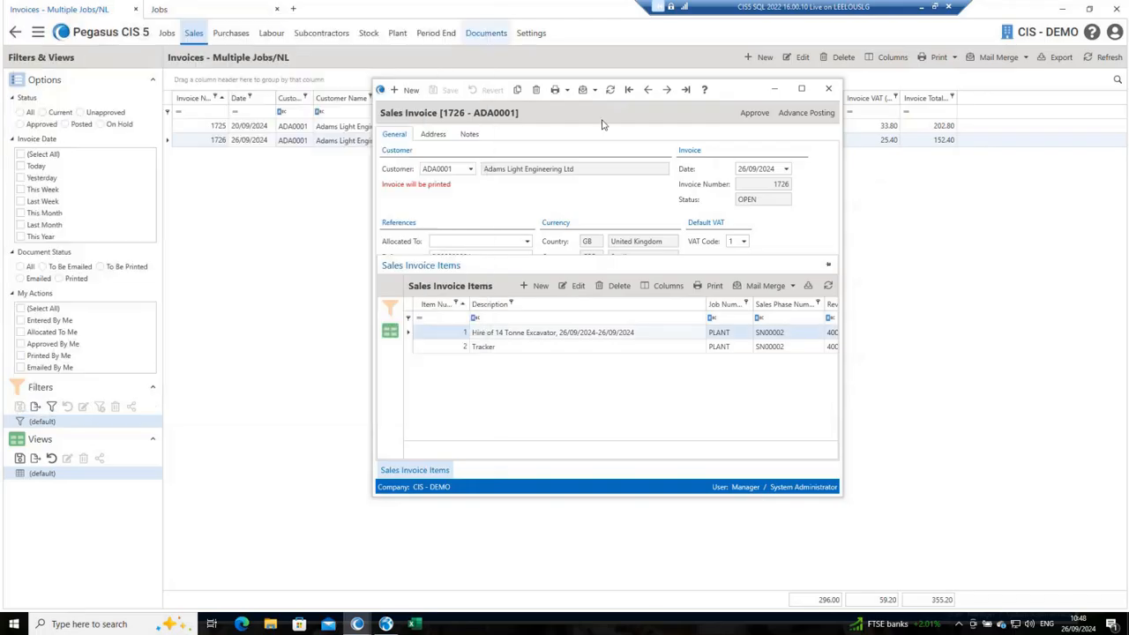
left_click(828, 90)
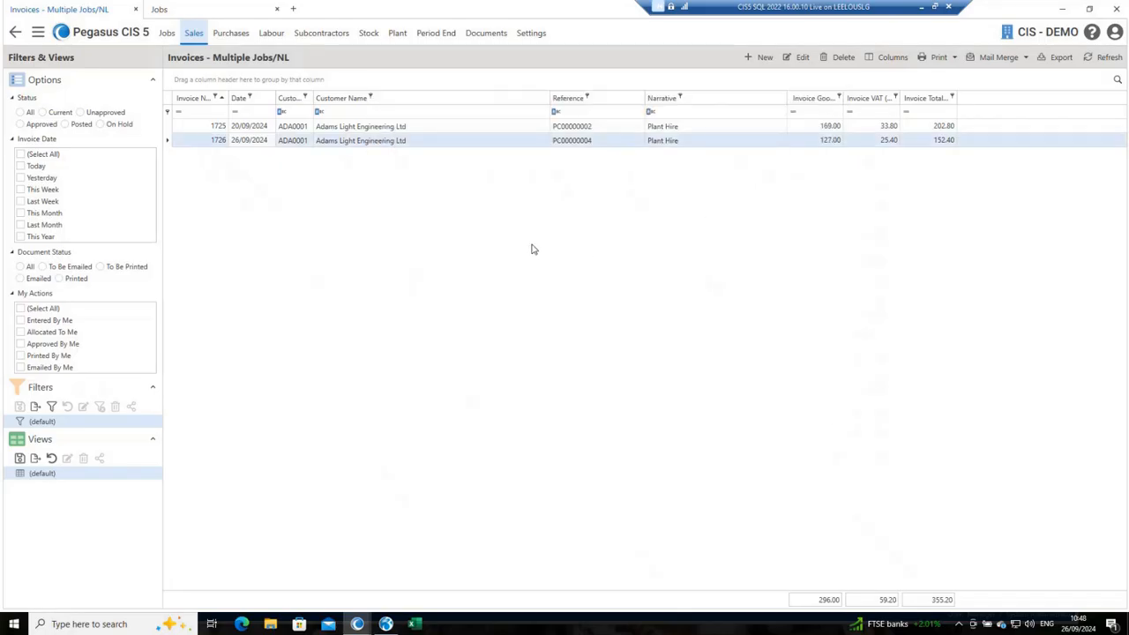
Step: Return to the sales functions and check the credit options available under Sales Invoicing
left_click(14, 32)
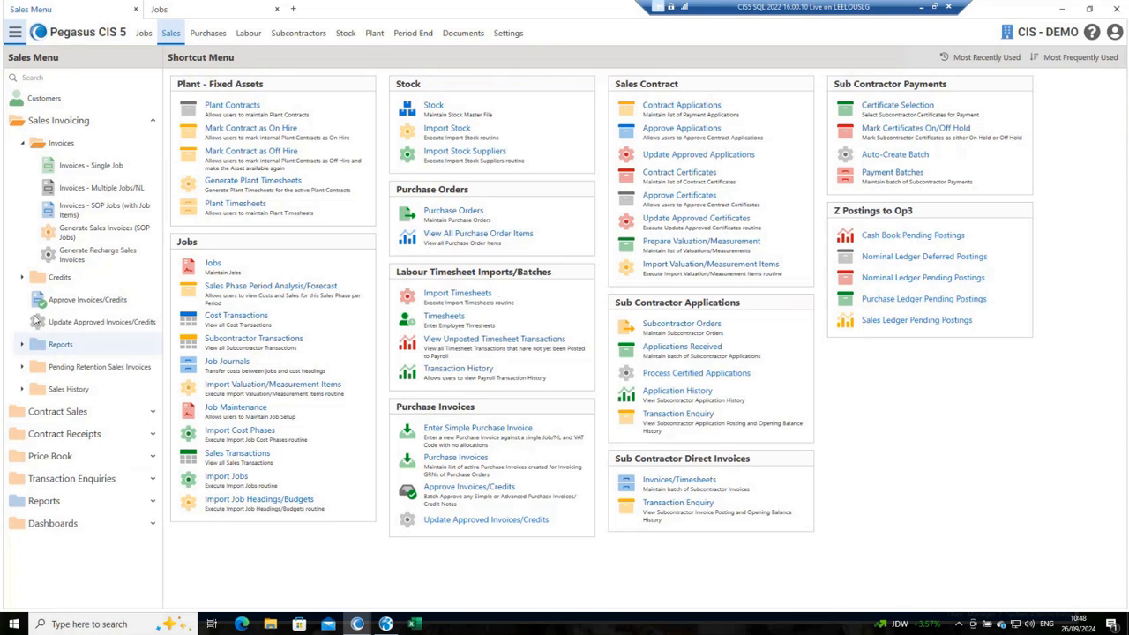
left_click(25, 285)
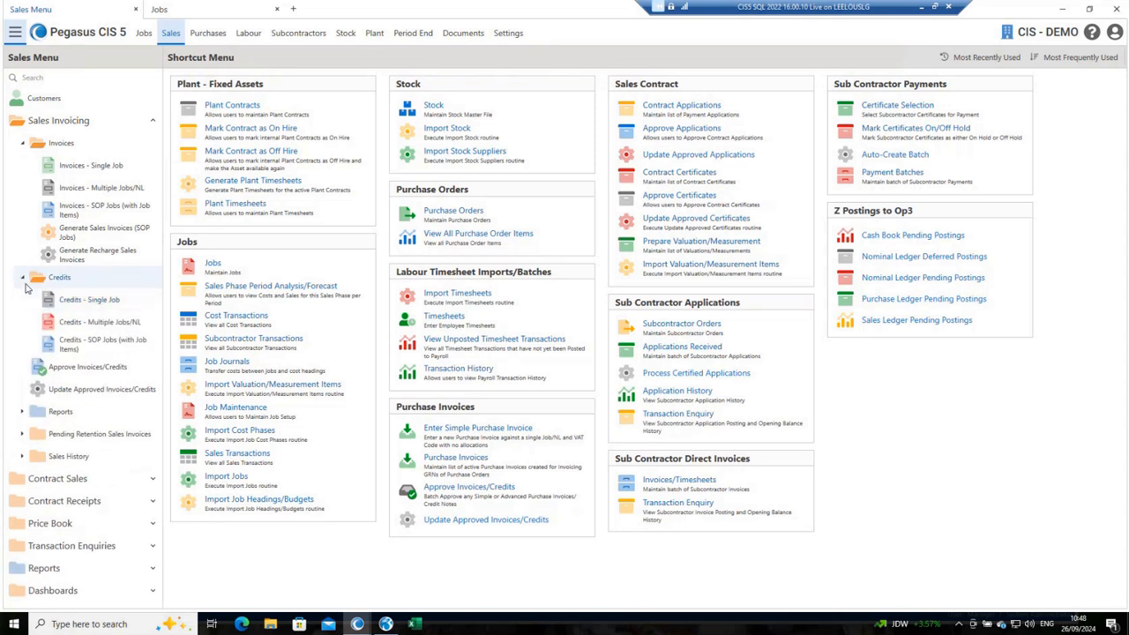
left_click(26, 286)
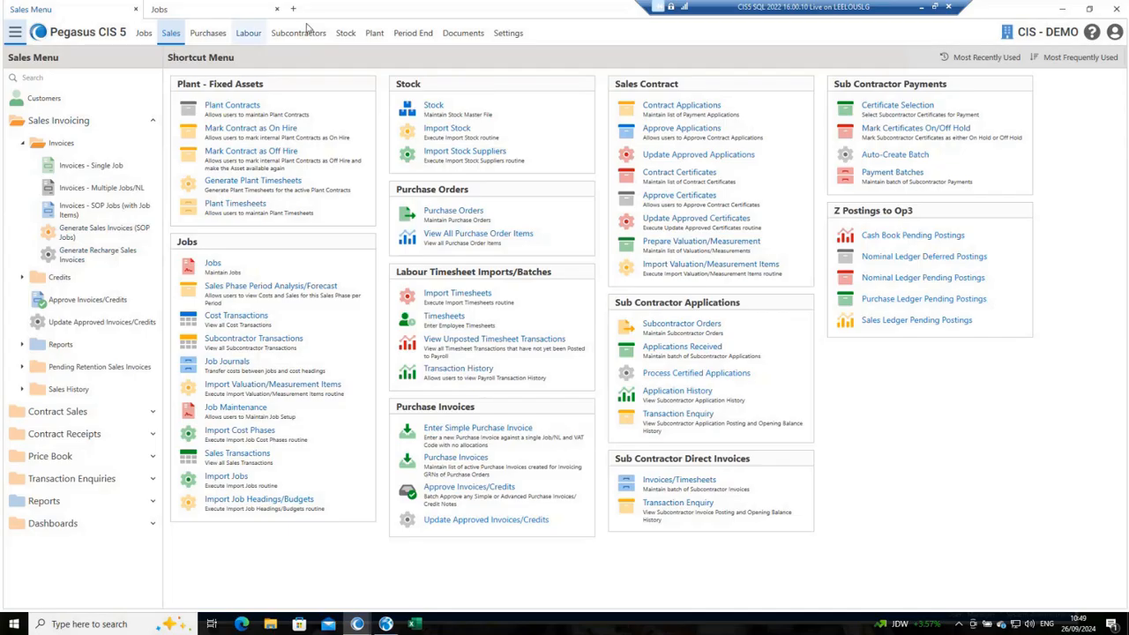
Step: Open the plant asset list and view the record of asset SN00001, the 14 Tonne Thompson Excavator 1
left_click(373, 35)
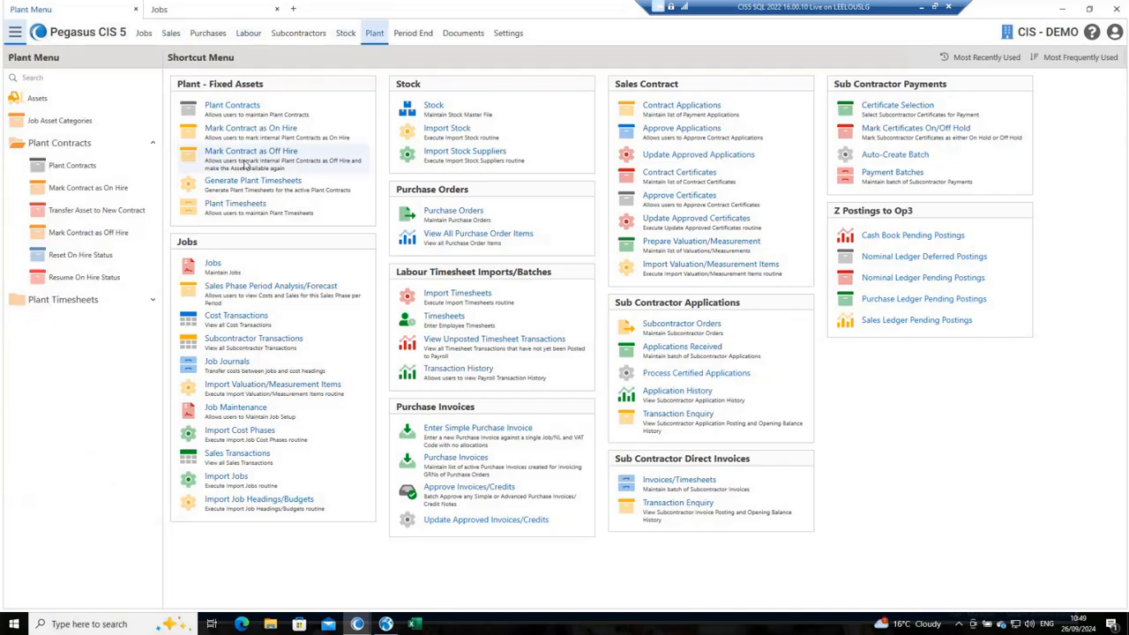
left_click(51, 98)
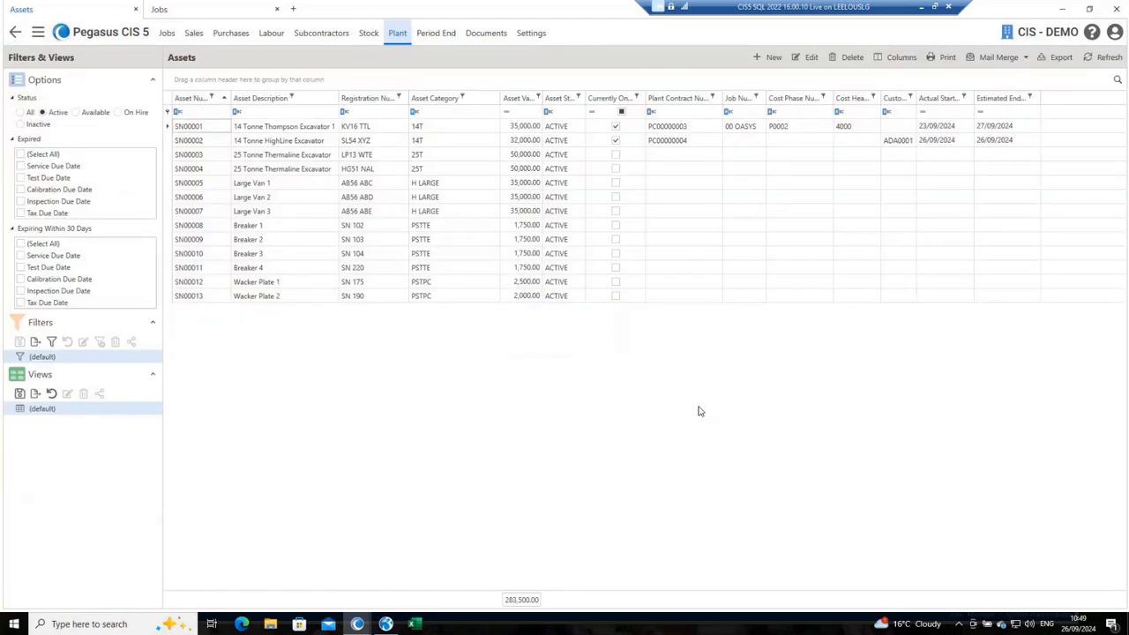
left_click(269, 127)
double_click(269, 128)
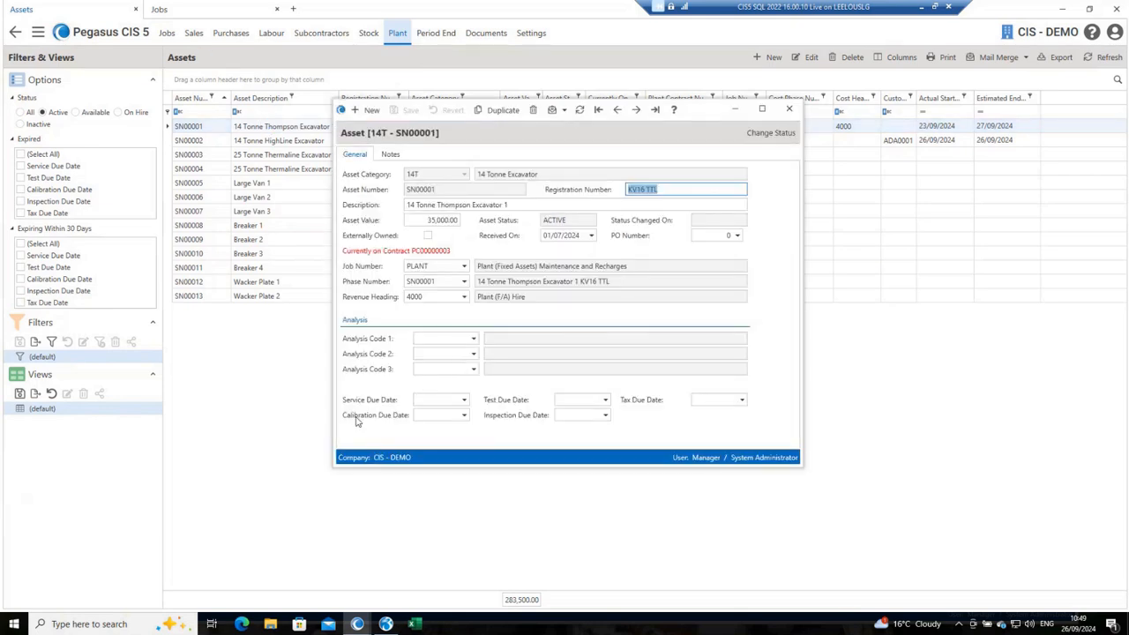